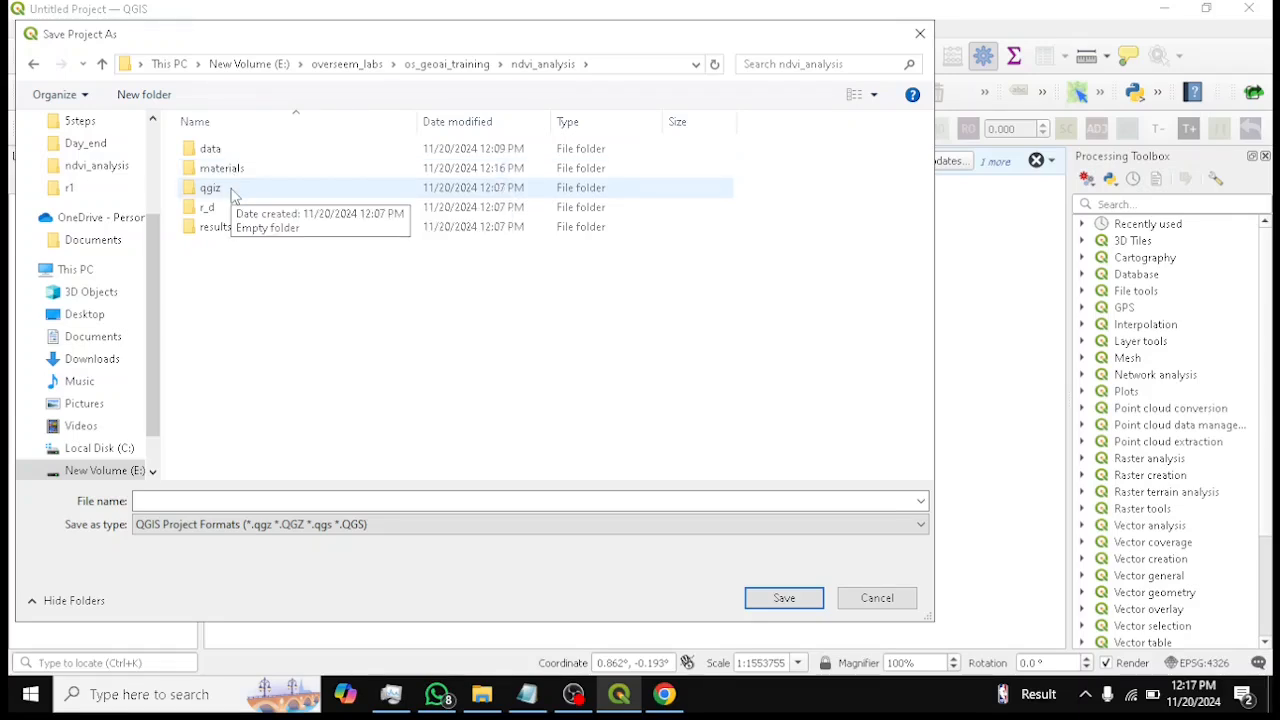
Save the new project as ndvi inside the qgiz folder of ndvi_analysis
{"action": "double_click", "coordinate": [232, 193]}
{"action": "left_click_drag", "start_coordinate": [314, 46], "coordinate": [501, 184]}
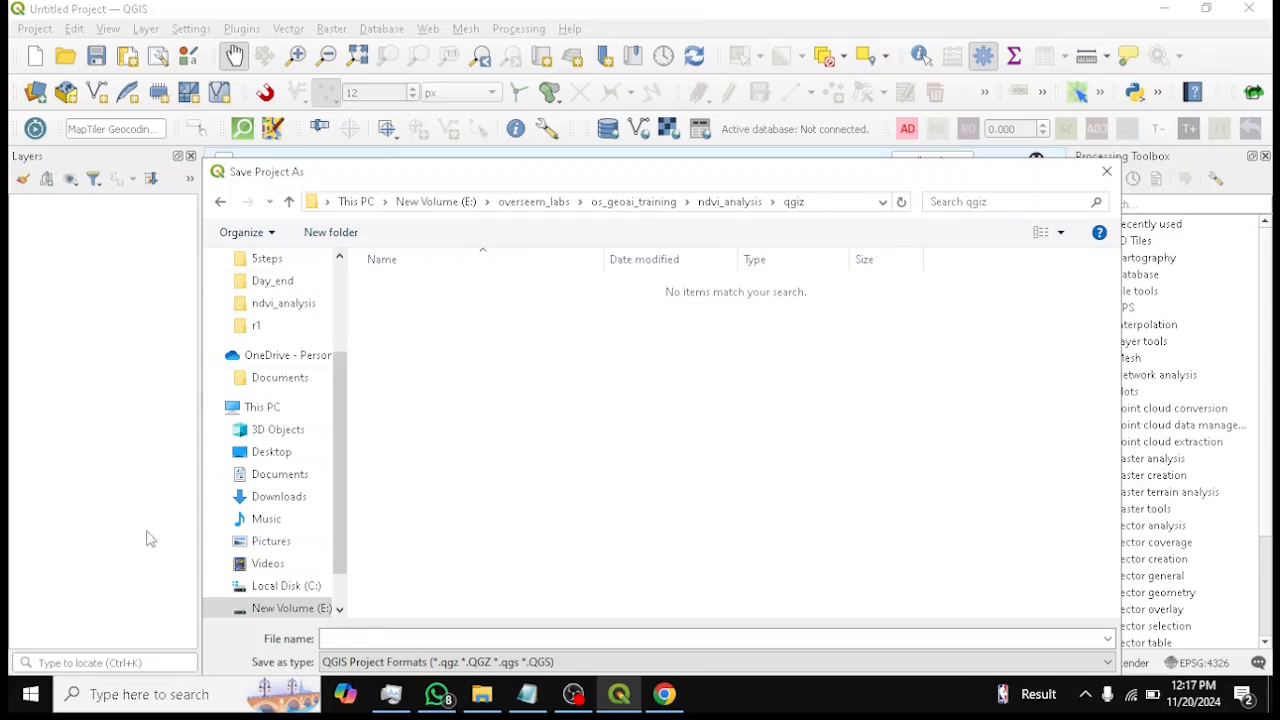
{"action": "left_click_drag", "start_coordinate": [632, 172], "coordinate": [632, 77]}
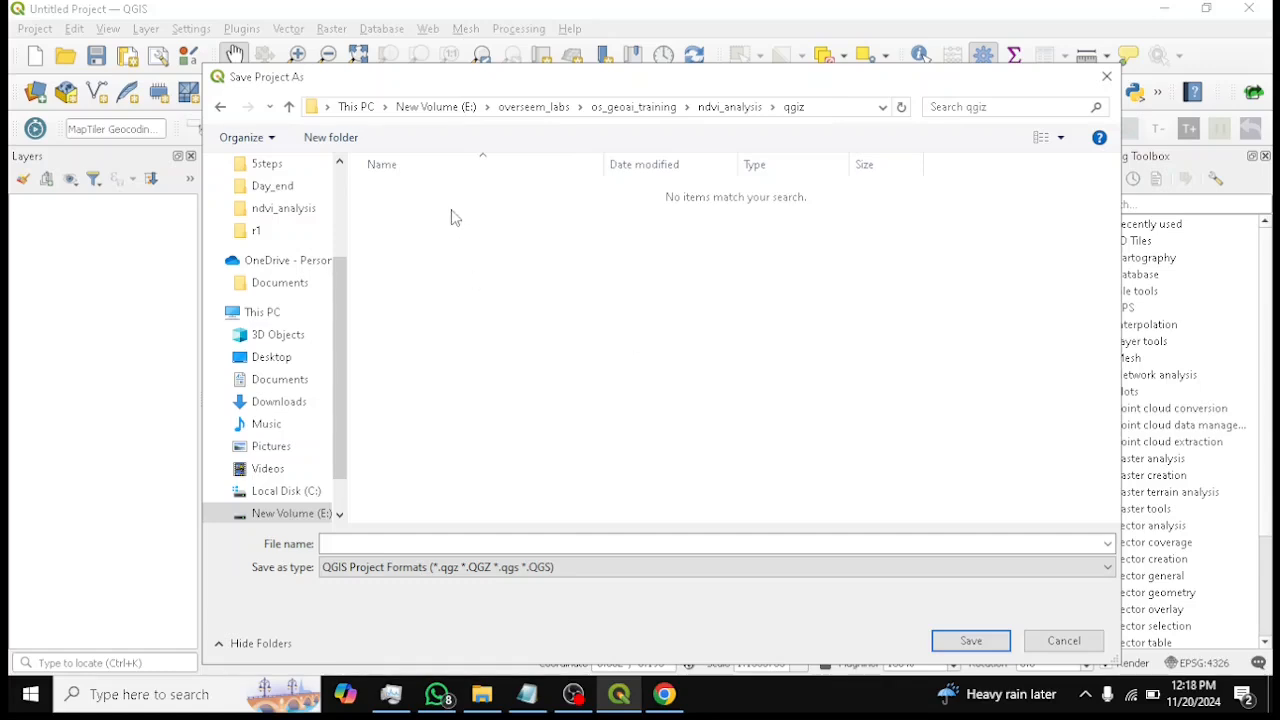
{"action": "left_click", "coordinate": [604, 545]}
{"action": "type", "text": "mapss"}
{"action": "key", "text": "BackSpace"}
{"action": "key", "text": "BackSpace"}
{"action": "key", "text": "BackSpace"}
{"action": "key", "text": "BackSpace"}
{"action": "type", "text": "ndvi"}
{"action": "key", "text": "Return"}
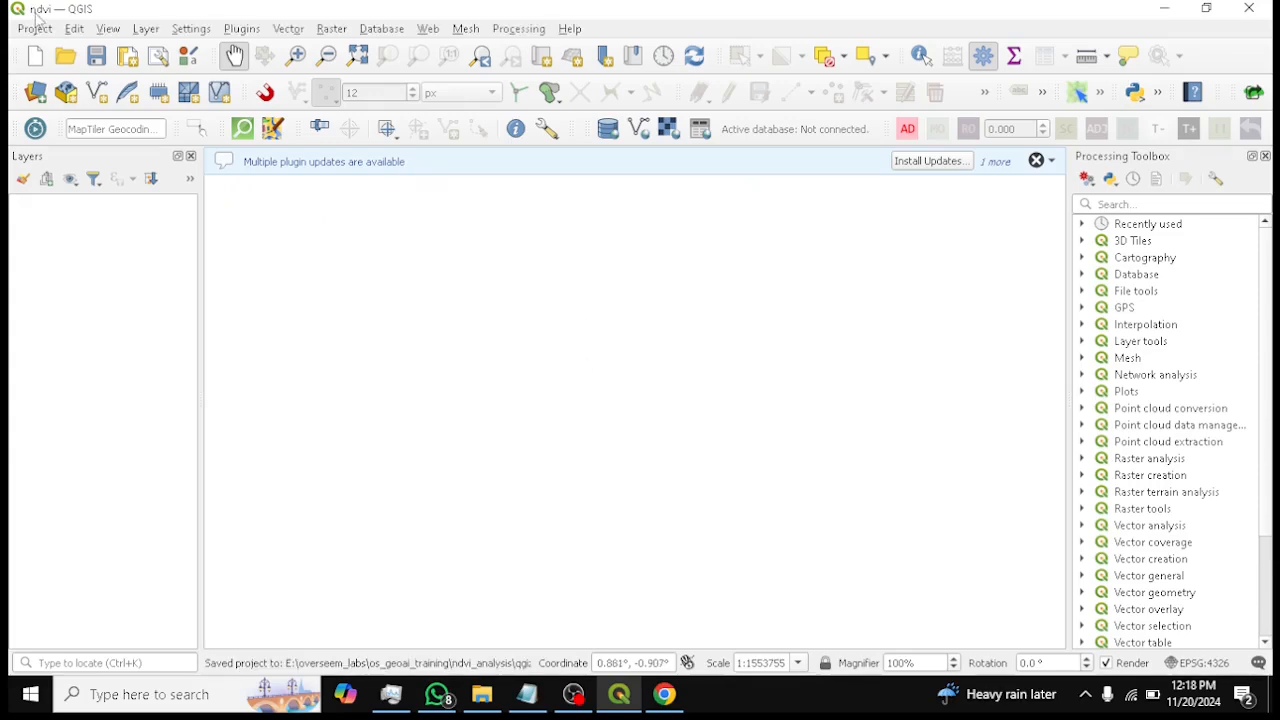
Open the vector data source dialog and browse the files in the default data folder
{"action": "left_click", "coordinate": [36, 93]}
{"action": "mouse_move", "coordinate": [588, 703]}
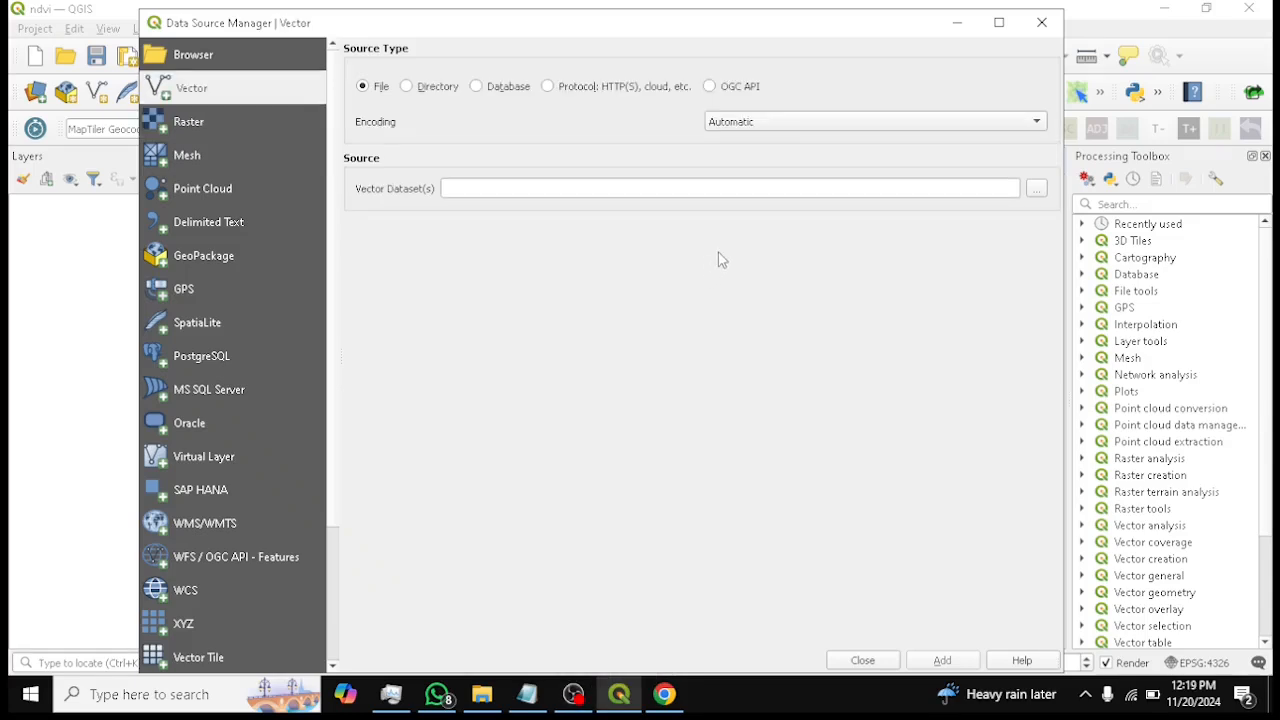
{"action": "left_click", "coordinate": [1036, 190]}
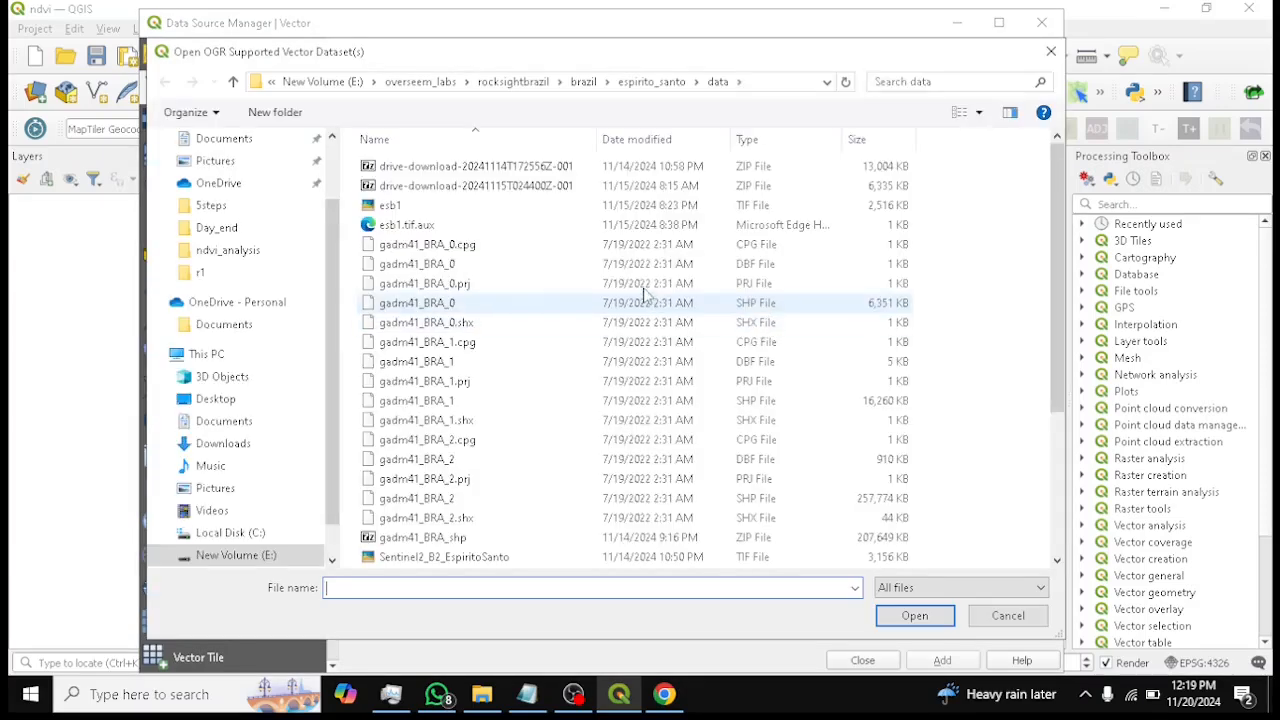
{"action": "scroll", "coordinate": [480, 355], "scroll_direction": "down", "scroll_amount": 1}
{"action": "scroll", "coordinate": [471, 365], "scroll_direction": "down", "scroll_amount": 2}
{"action": "scroll", "coordinate": [471, 365], "scroll_direction": "up", "scroll_amount": 4}
{"action": "scroll", "coordinate": [471, 365], "scroll_direction": "down", "scroll_amount": 4}
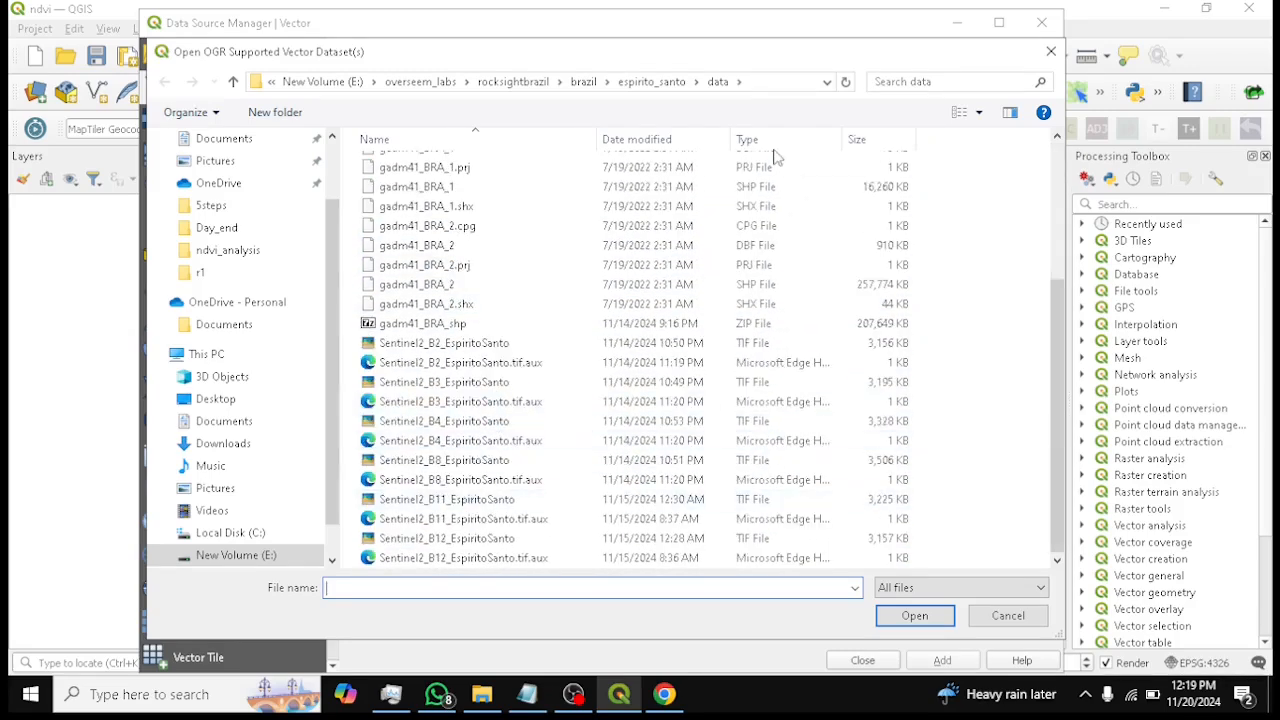
{"action": "scroll", "coordinate": [455, 270], "scroll_direction": "up", "scroll_amount": 4}
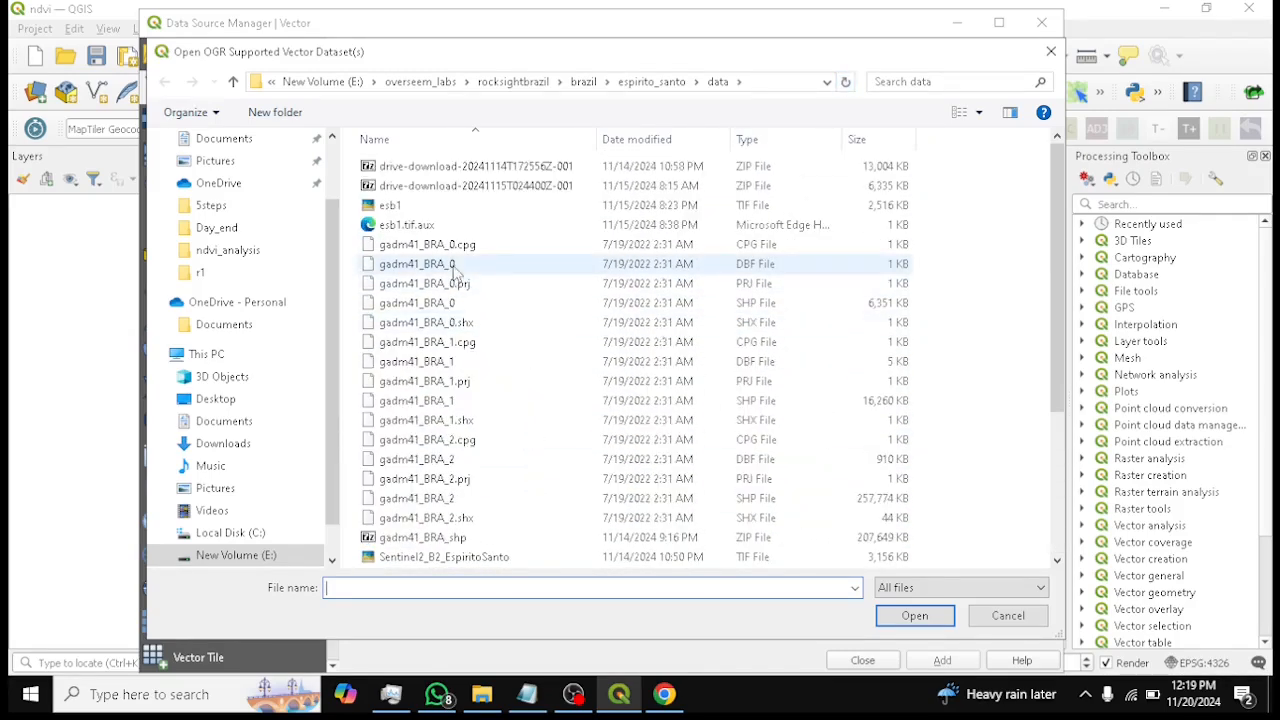
{"action": "scroll", "coordinate": [460, 300], "scroll_direction": "down", "scroll_amount": 3}
{"action": "scroll", "coordinate": [495, 470], "scroll_direction": "up", "scroll_amount": 3}
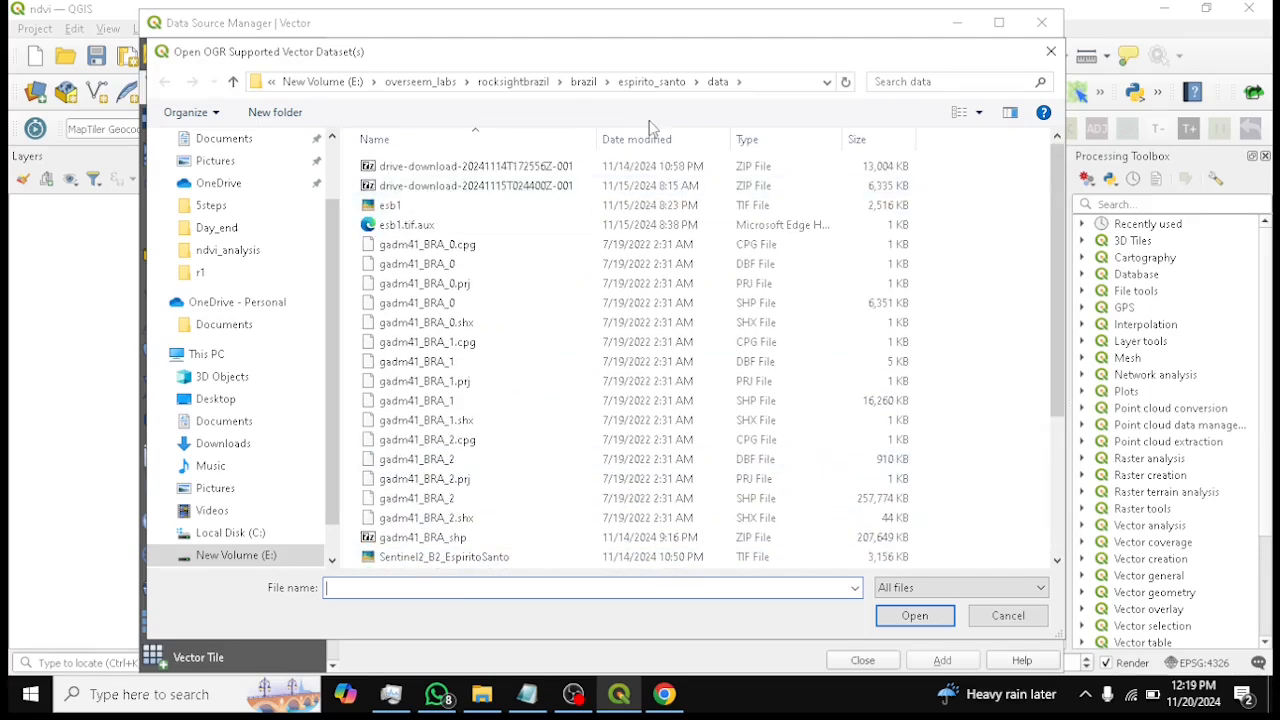
Navigate to the ndvi_analysis data folder and choose espirito_santo.shp as the vector dataset
{"action": "left_click", "coordinate": [420, 82]}
{"action": "double_click", "coordinate": [405, 168]}
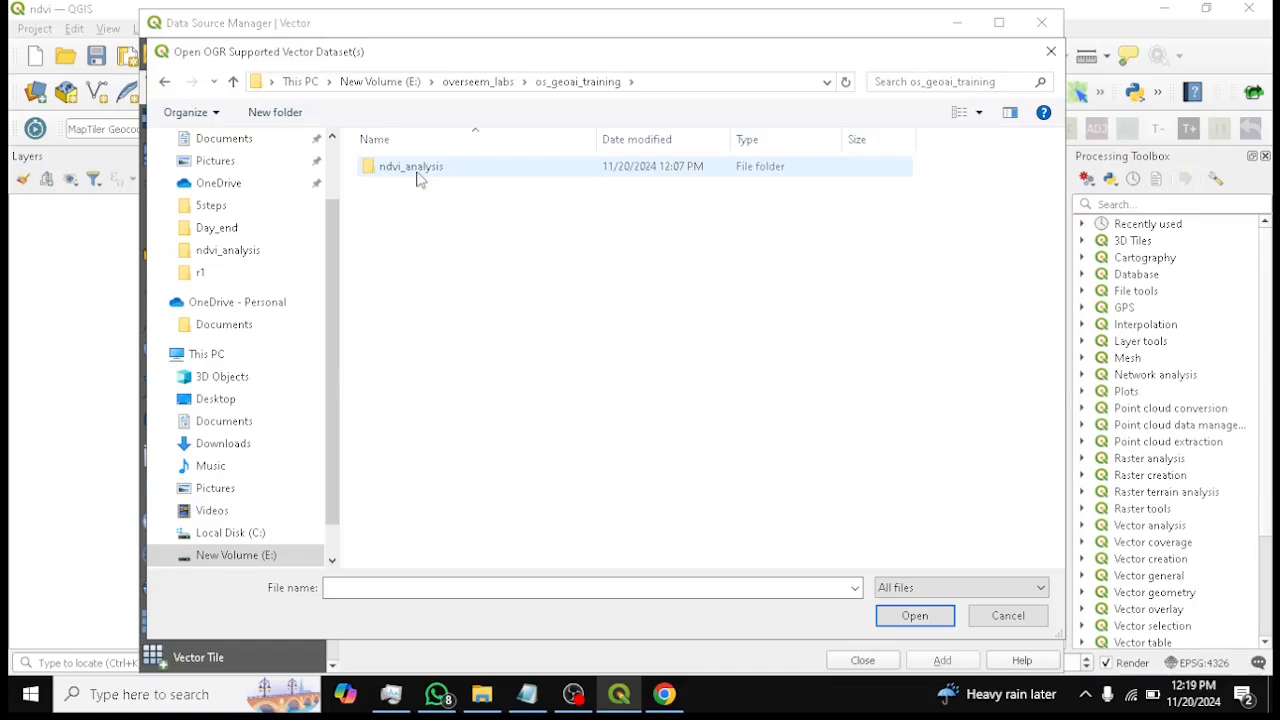
{"action": "left_click", "coordinate": [474, 85]}
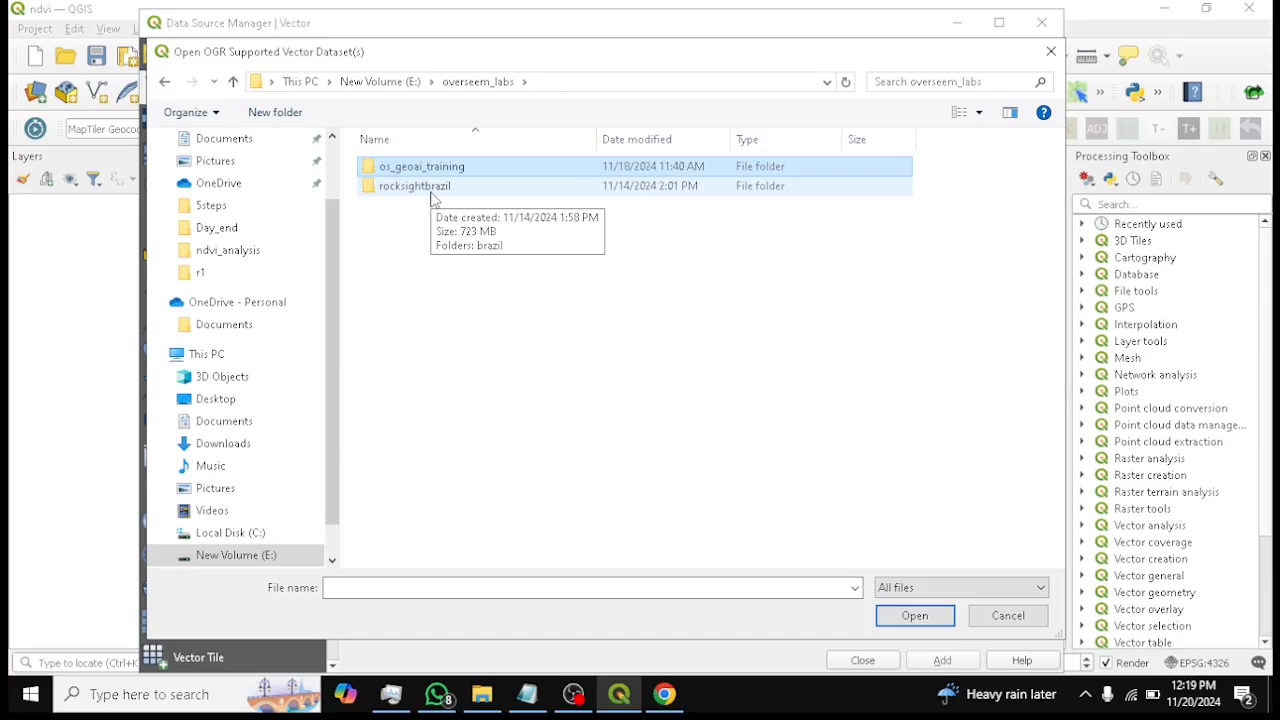
{"action": "double_click", "coordinate": [456, 172]}
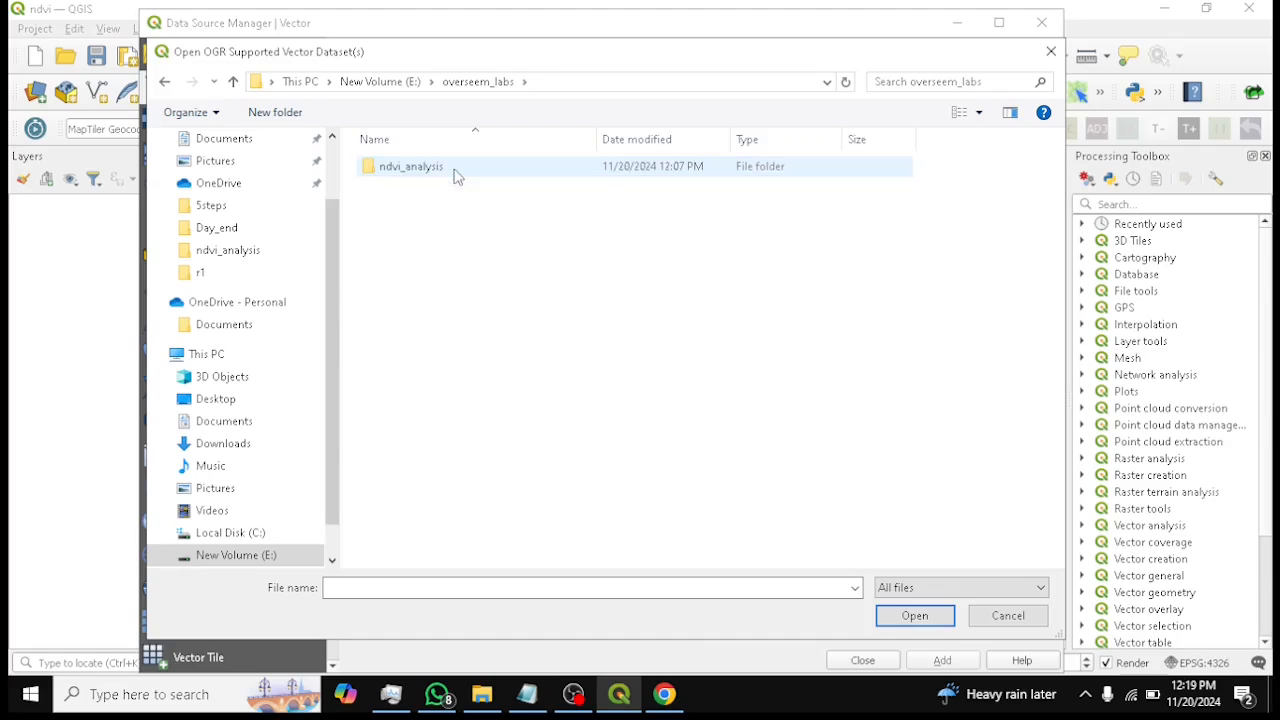
{"action": "double_click", "coordinate": [456, 172]}
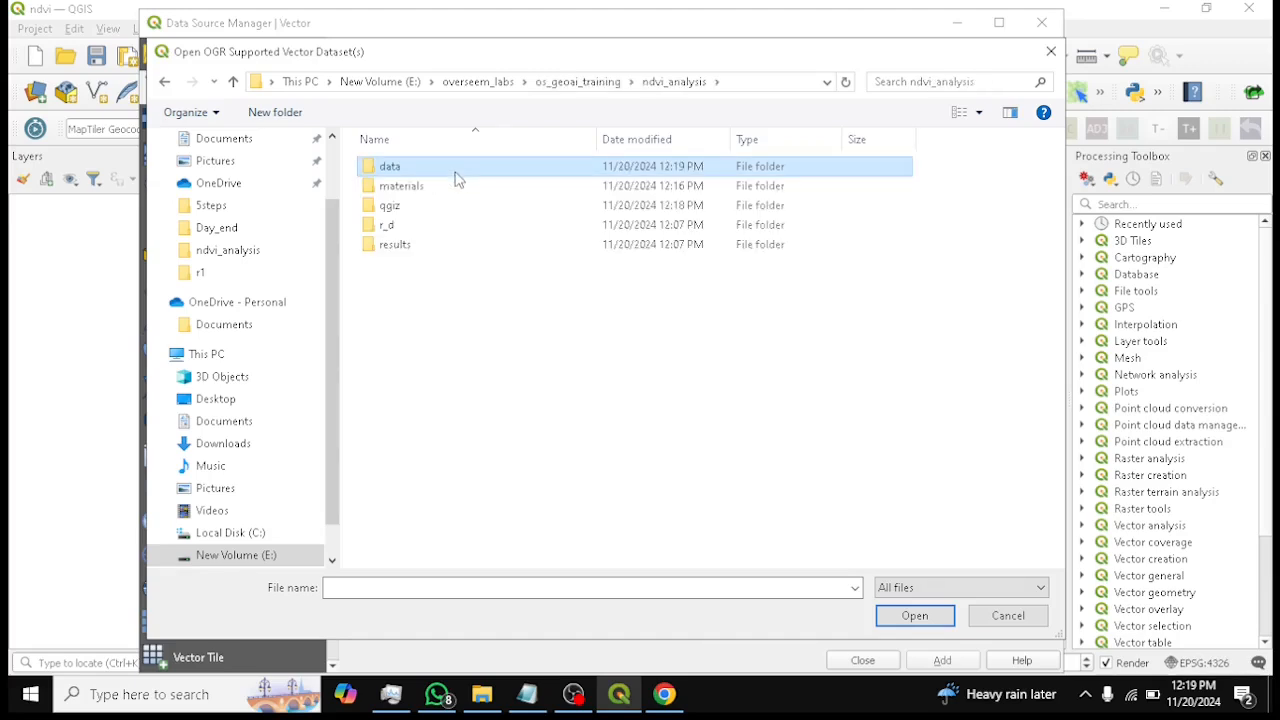
{"action": "double_click", "coordinate": [400, 168]}
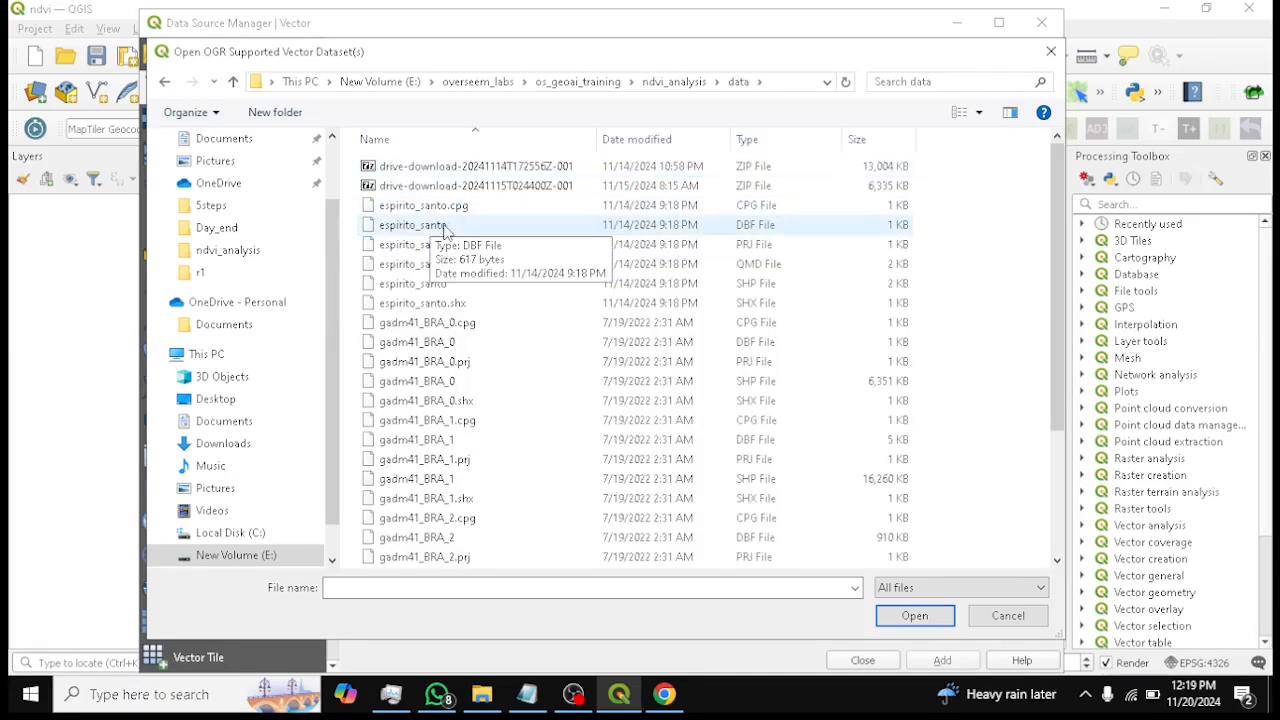
{"action": "left_click", "coordinate": [445, 285]}
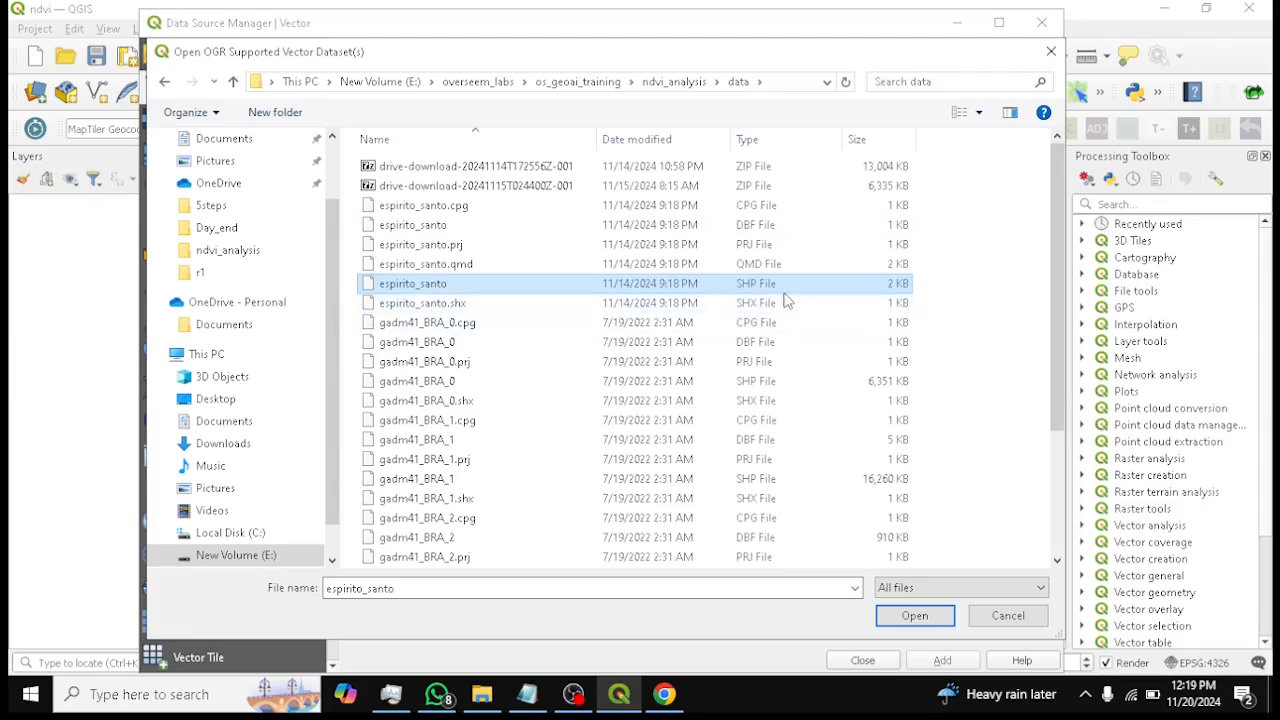
{"action": "left_click", "coordinate": [926, 615]}
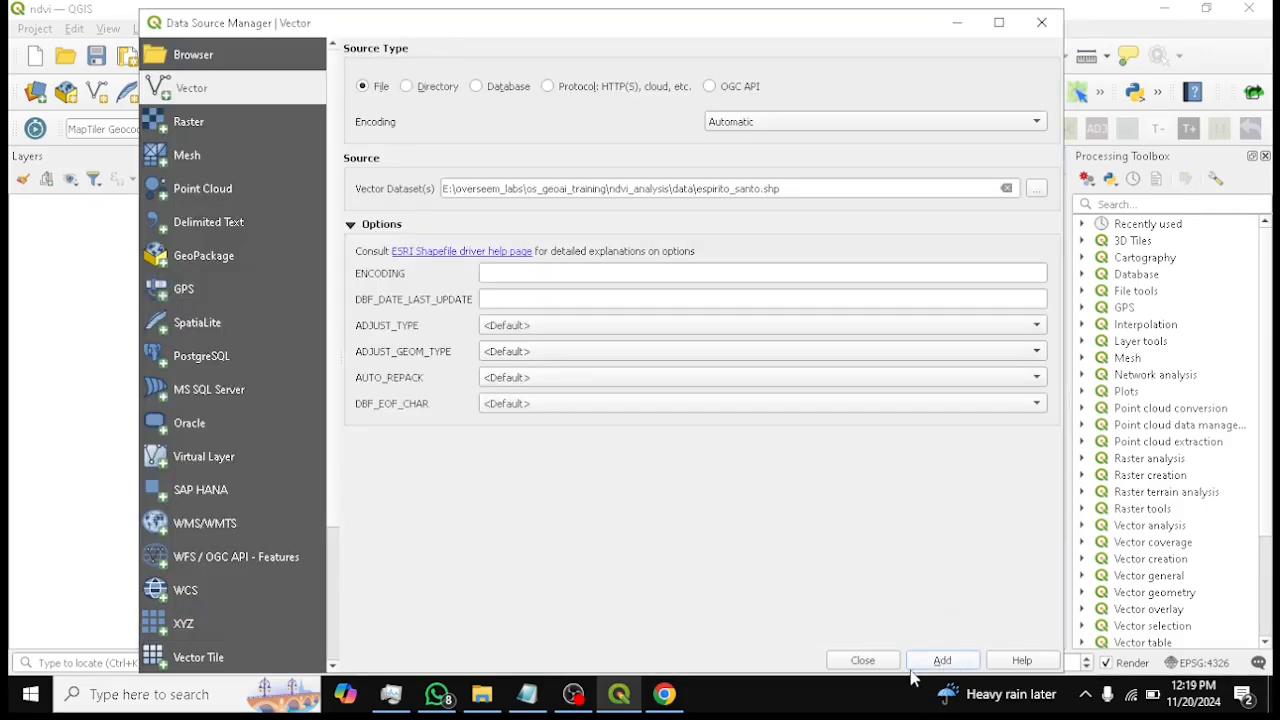
Add the espirito_santo boundary layer to the map, close the dialog, and save the project
{"action": "left_click", "coordinate": [942, 660]}
{"action": "left_click", "coordinate": [862, 660]}
{"action": "scroll", "coordinate": [715, 372], "scroll_direction": "down", "scroll_amount": 1}
{"action": "scroll", "coordinate": [714, 374], "scroll_direction": "up", "scroll_amount": 1}
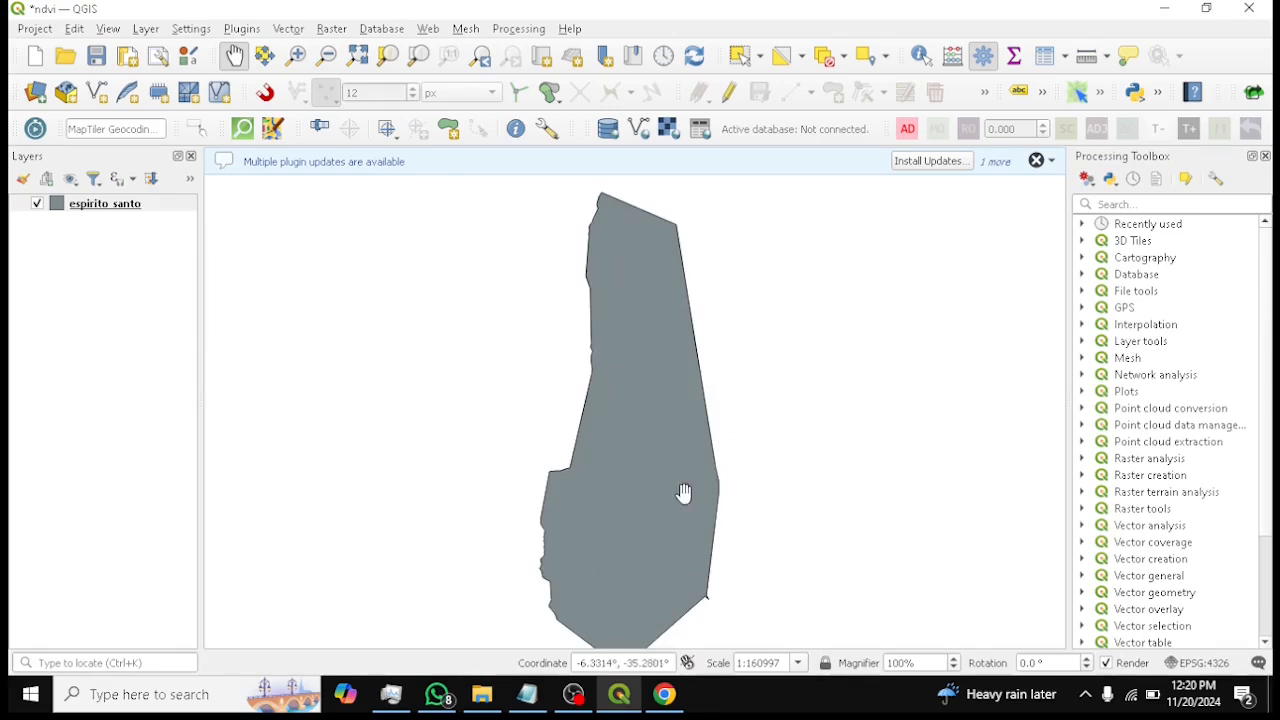
{"action": "left_click_drag", "start_coordinate": [676, 480], "coordinate": [640, 477]}
{"action": "left_click", "coordinate": [96, 55]}
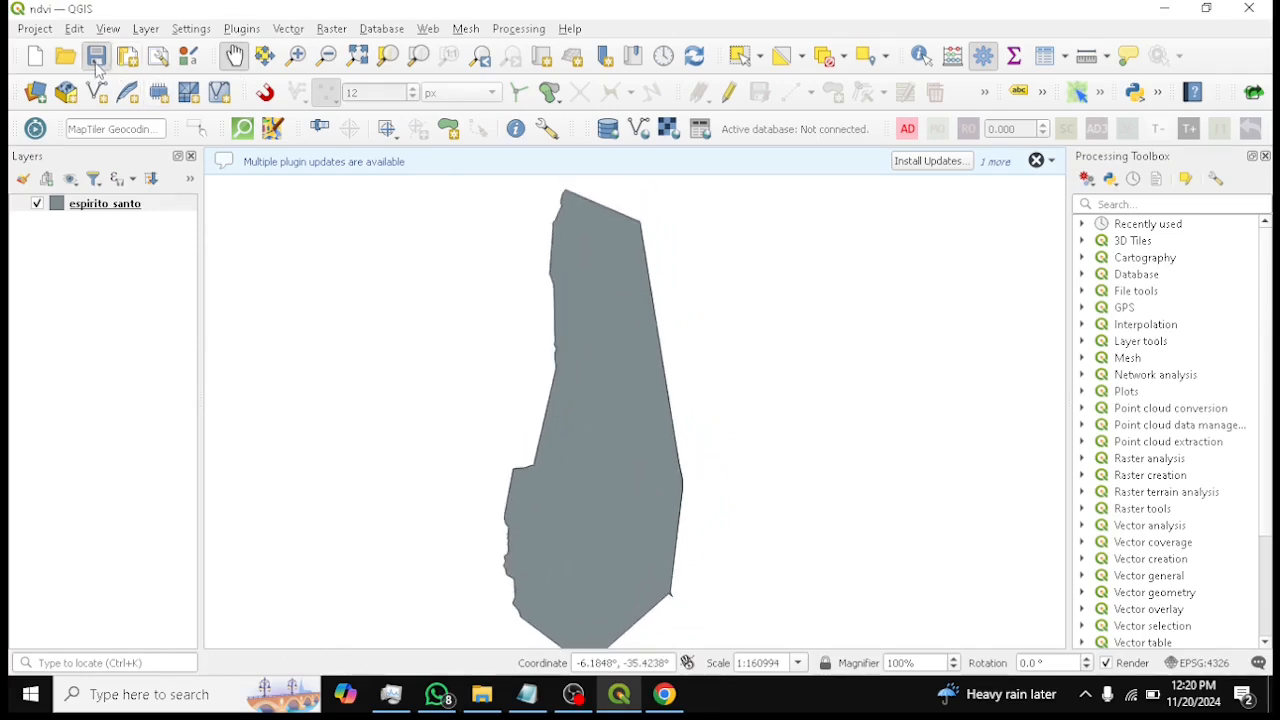
Add the OSM Standard basemap through QuickMapServices
{"action": "left_click", "coordinate": [428, 29]}
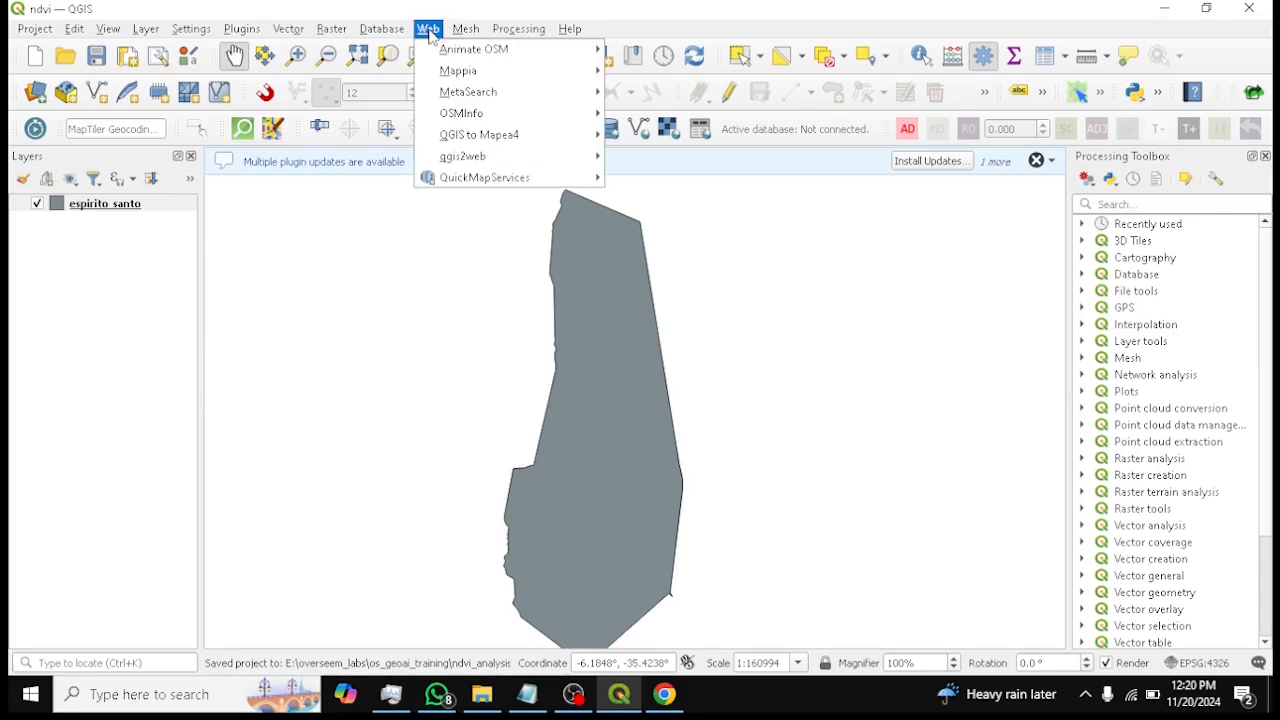
{"action": "mouse_move", "coordinate": [533, 187]}
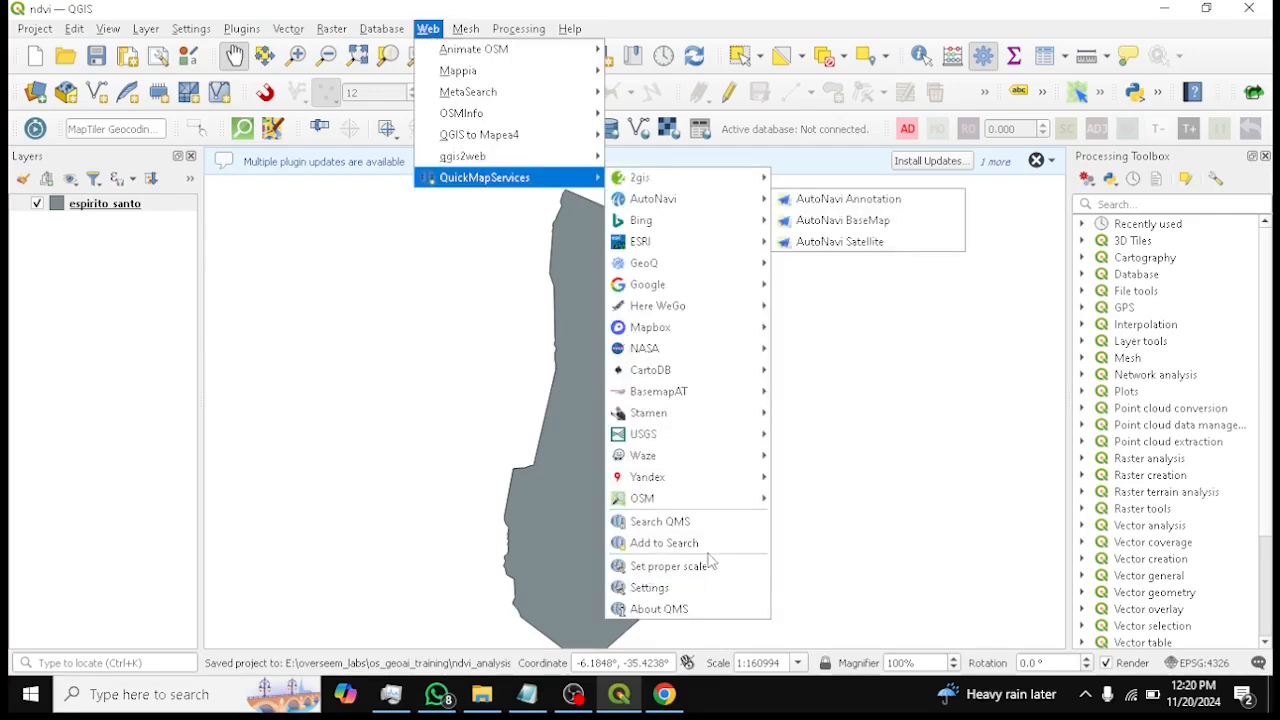
{"action": "mouse_move", "coordinate": [684, 508]}
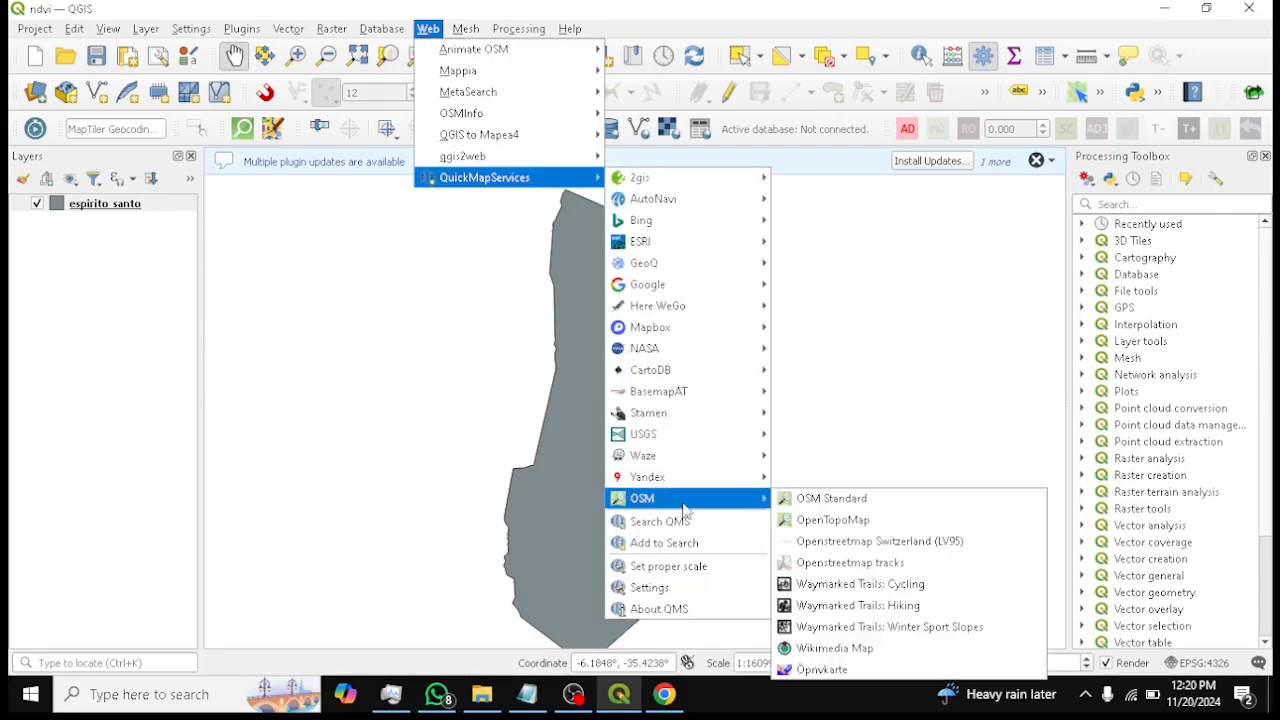
{"action": "left_click", "coordinate": [820, 499]}
Save the project with the map centred on the espirito_santo boundary
{"action": "scroll", "coordinate": [757, 371], "scroll_direction": "down", "scroll_amount": 3}
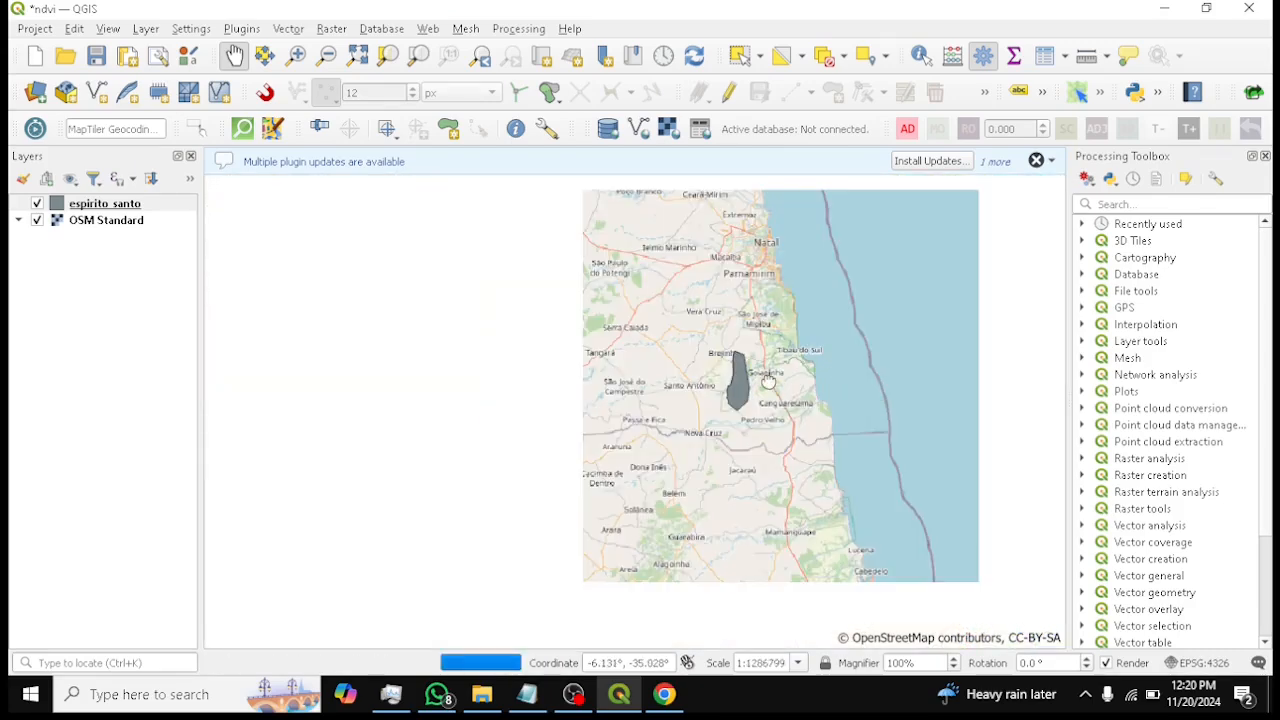
{"action": "scroll", "coordinate": [777, 372], "scroll_direction": "down", "scroll_amount": 3}
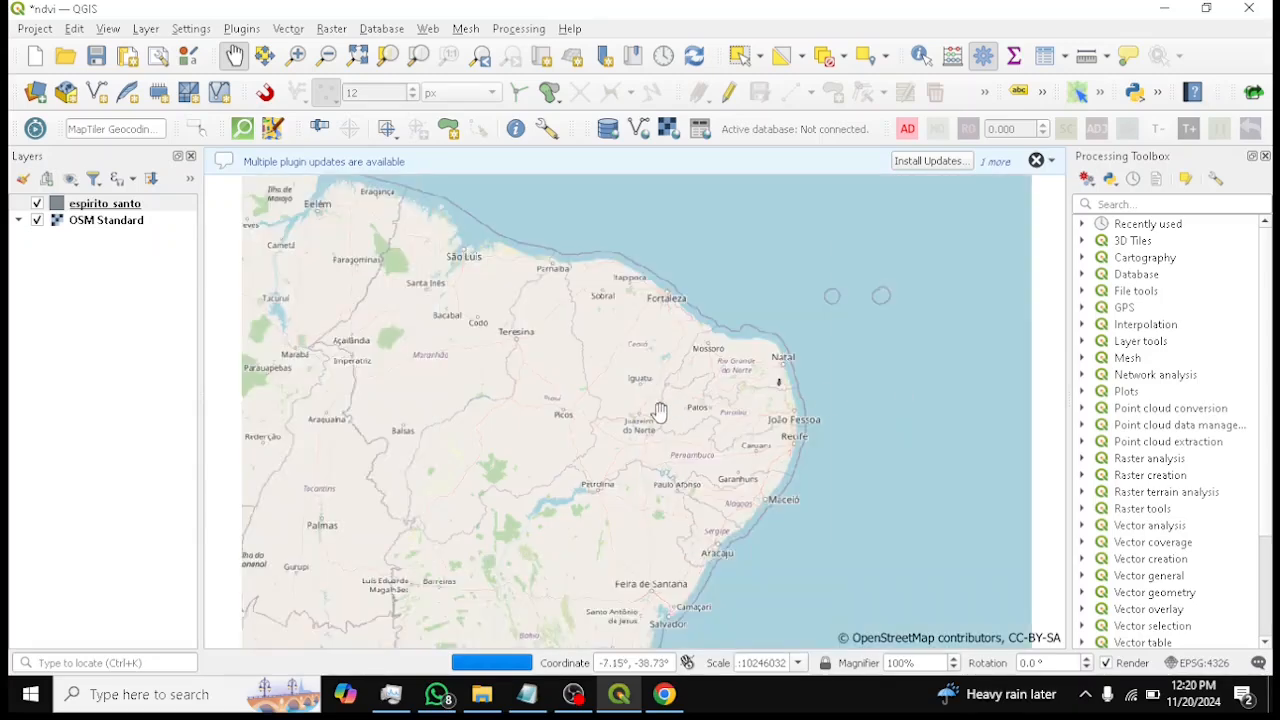
{"action": "scroll", "coordinate": [737, 420], "scroll_direction": "down", "scroll_amount": 1}
{"action": "left_click_drag", "start_coordinate": [511, 445], "coordinate": [803, 452]}
{"action": "scroll", "coordinate": [808, 334], "scroll_direction": "up", "scroll_amount": 2}
{"action": "scroll", "coordinate": [820, 329], "scroll_direction": "up", "scroll_amount": 3}
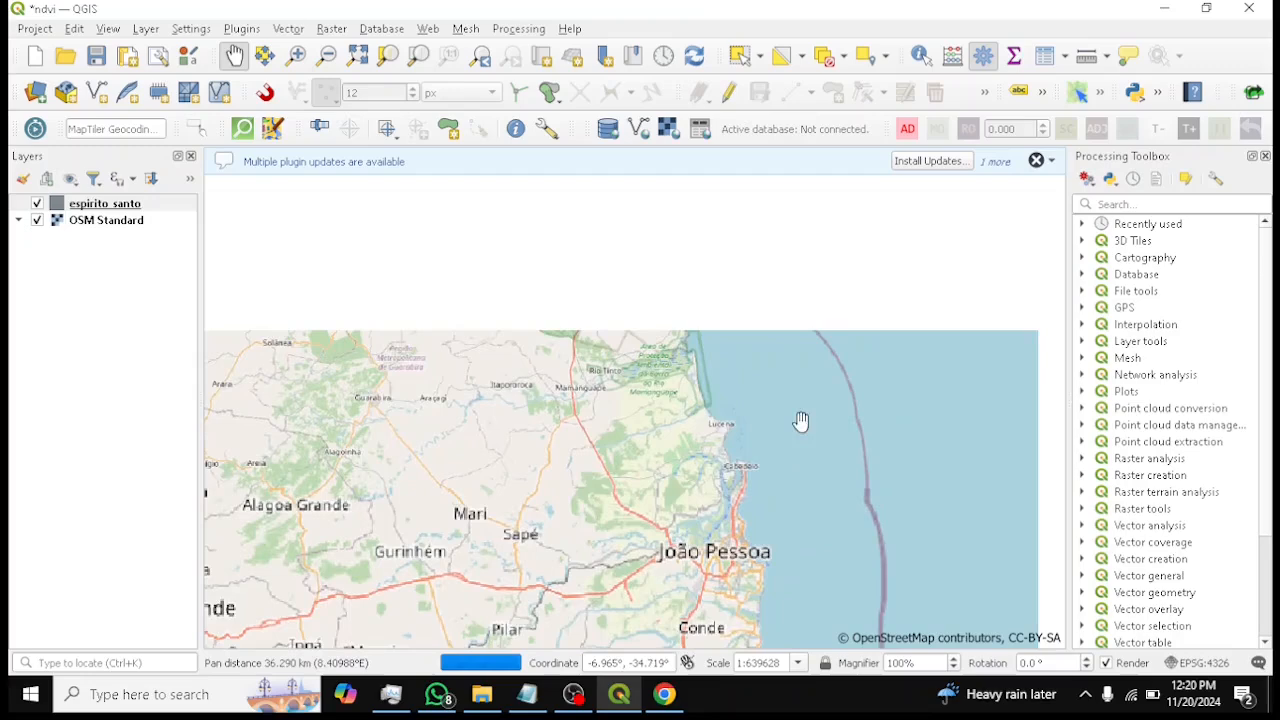
{"action": "scroll", "coordinate": [763, 429], "scroll_direction": "up", "scroll_amount": 1}
{"action": "scroll", "coordinate": [649, 323], "scroll_direction": "up", "scroll_amount": 1}
{"action": "left_click_drag", "start_coordinate": [591, 369], "coordinate": [766, 450]}
{"action": "left_click_drag", "start_coordinate": [606, 328], "coordinate": [635, 387]}
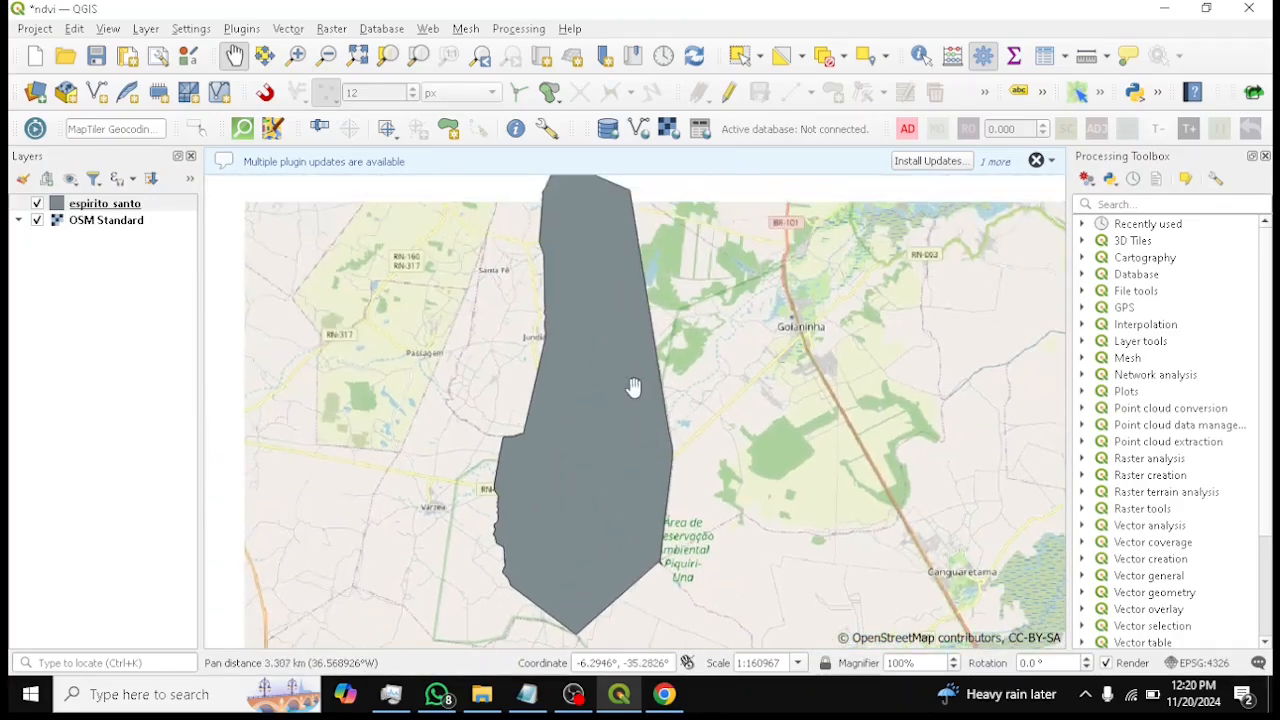
{"action": "scroll", "coordinate": [634, 387], "scroll_direction": "down", "scroll_amount": 1}
{"action": "left_click", "coordinate": [97, 57]}
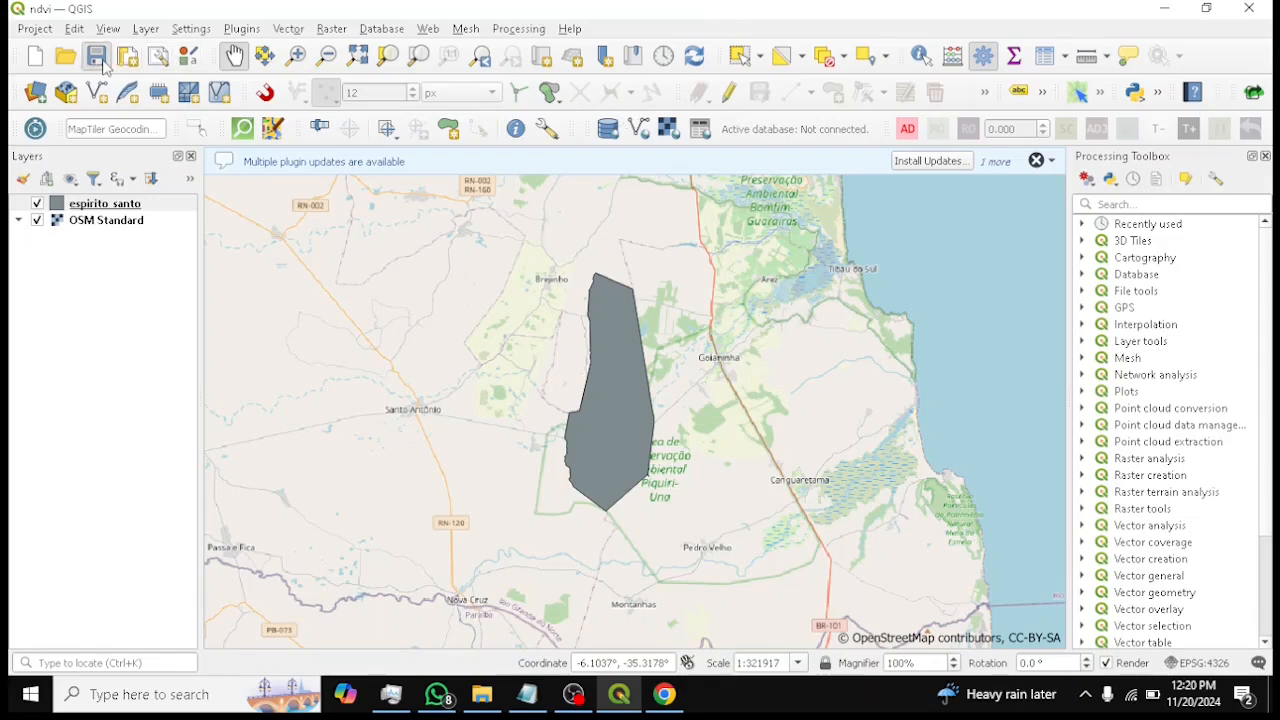
Switch to the browser and read the NIR and RED band assignments in ndvi_analysis.pdf
{"action": "left_click", "coordinate": [97, 92]}
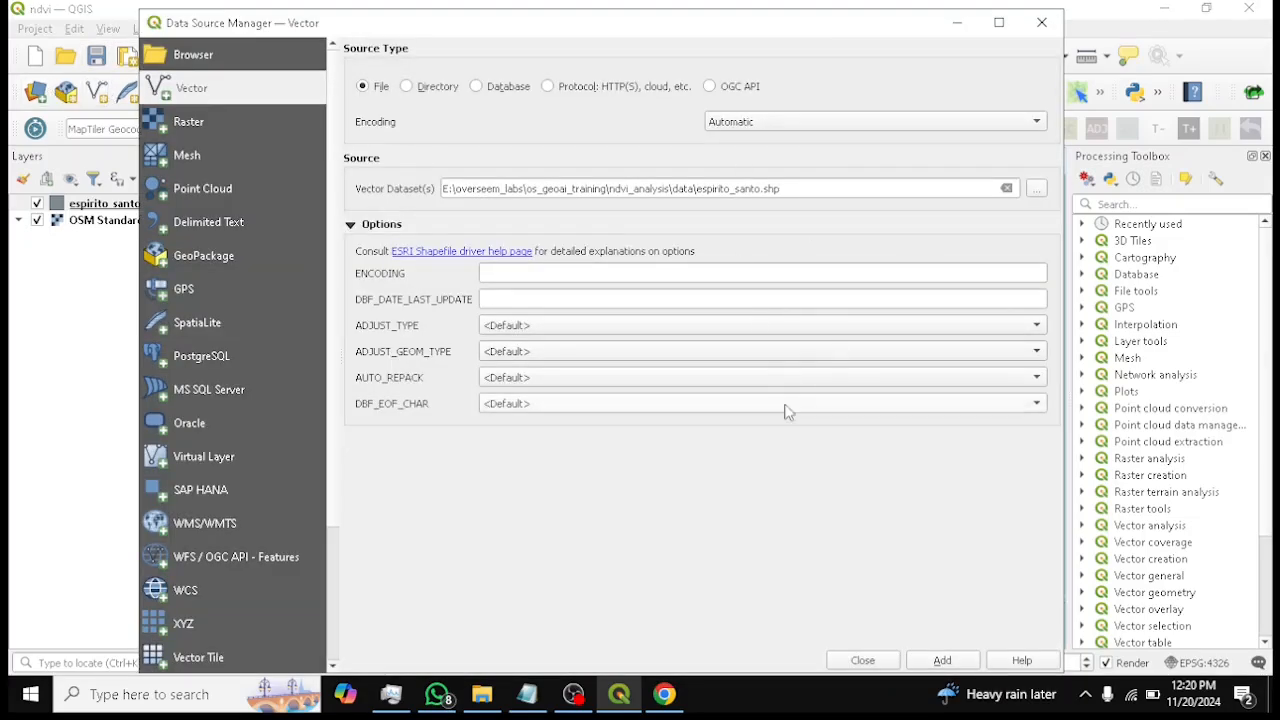
{"action": "left_click", "coordinate": [664, 700]}
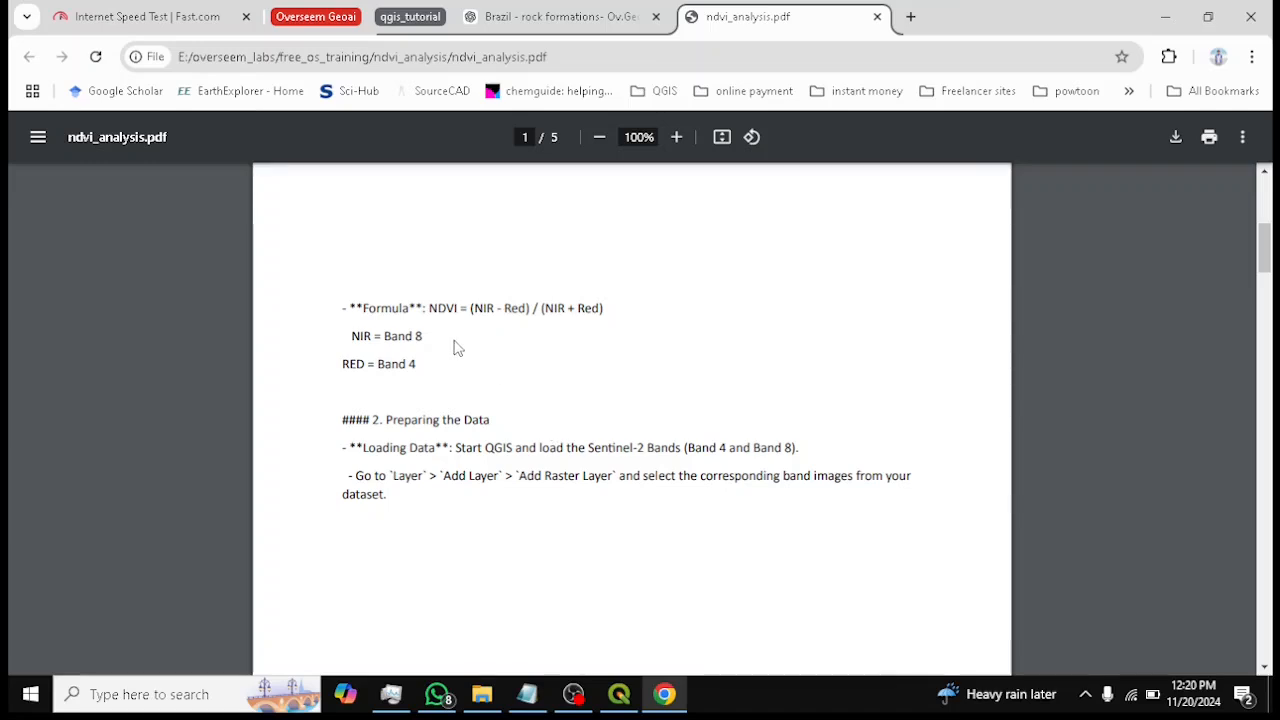
{"action": "left_click_drag", "start_coordinate": [380, 337], "coordinate": [452, 378]}
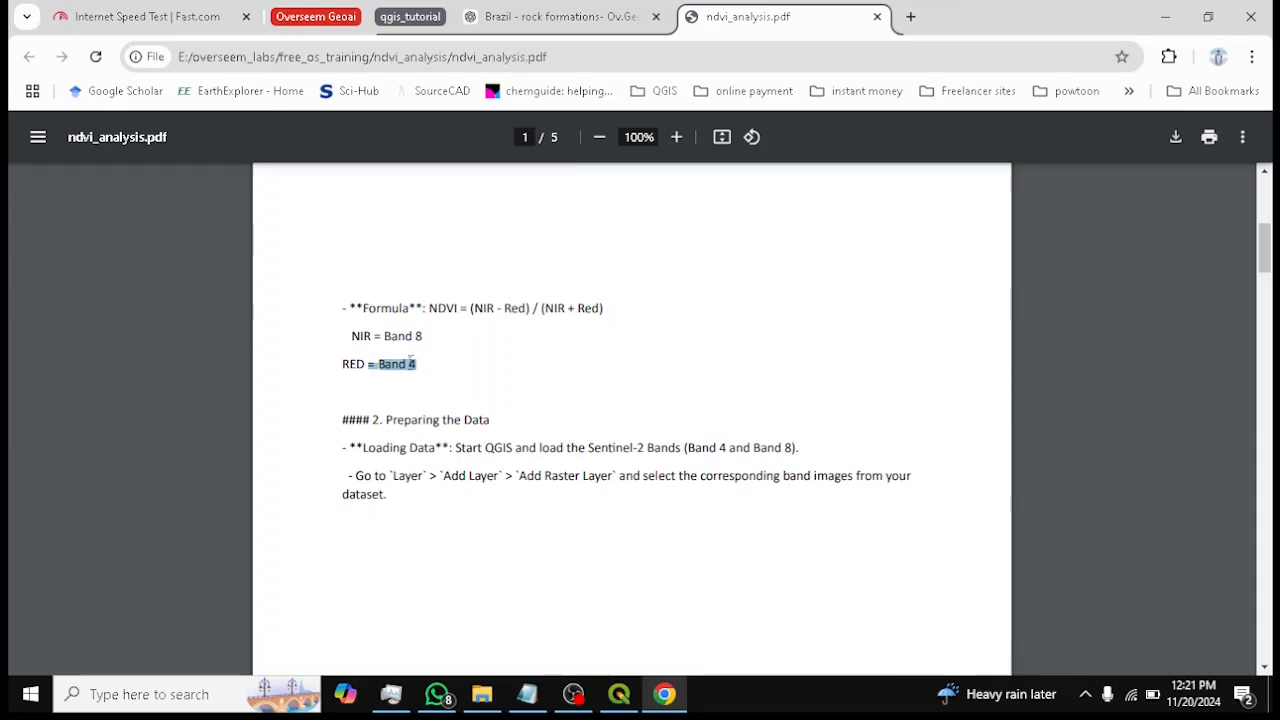
{"action": "left_click_drag", "start_coordinate": [347, 333], "coordinate": [418, 366]}
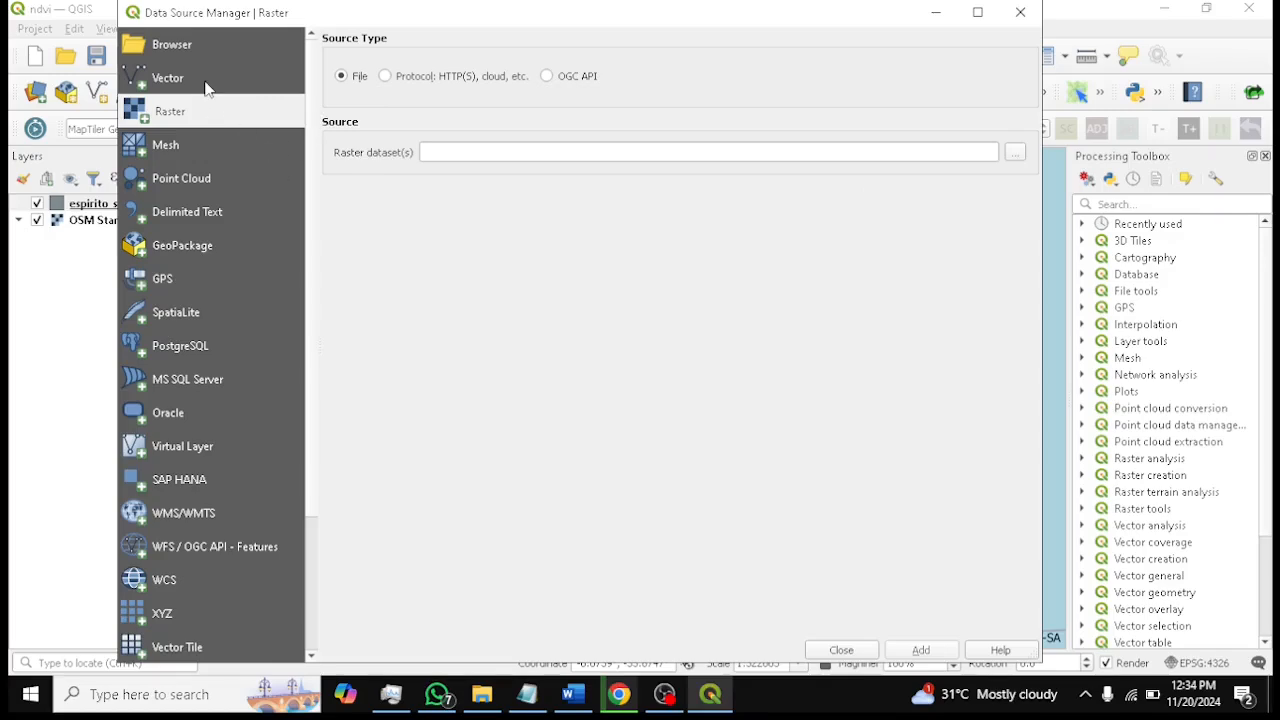
Add the esb4 and esb8 raster files from the ndvi_analysis data folder as layers
{"action": "left_click", "coordinate": [36, 93]}
{"action": "left_click", "coordinate": [1016, 156]}
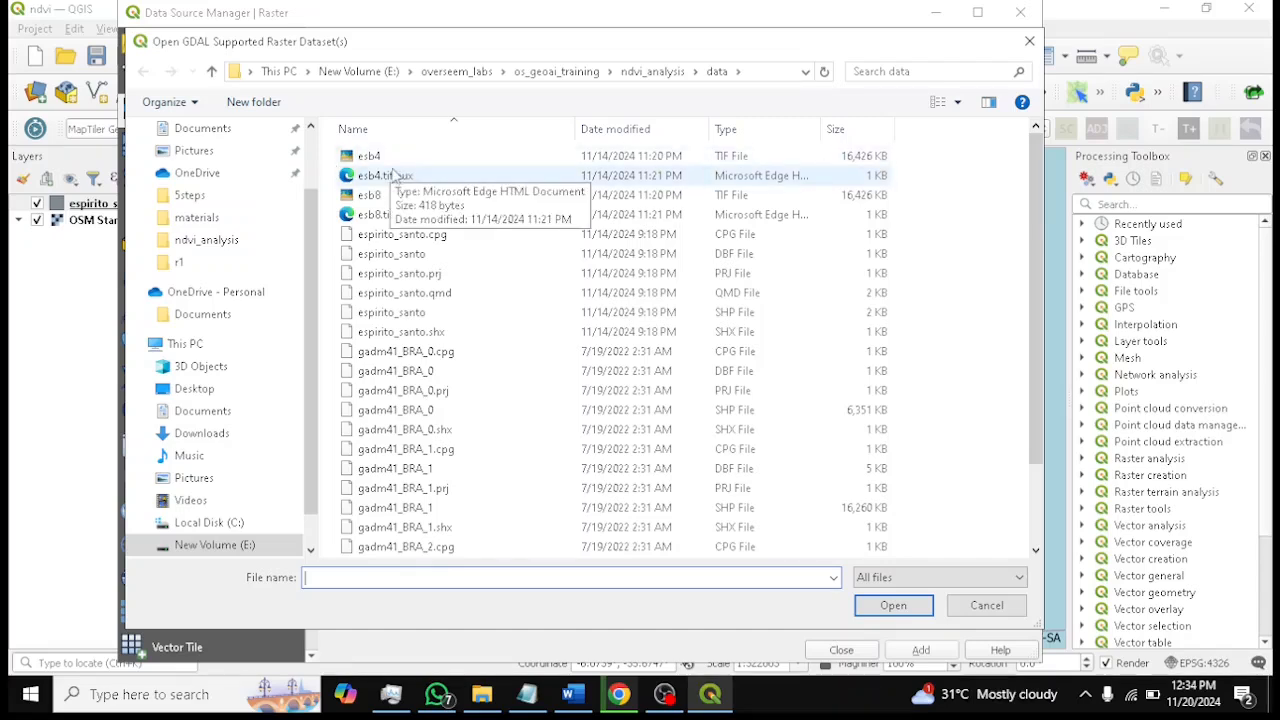
{"action": "left_click", "coordinate": [369, 156]}
{"action": "left_click", "coordinate": [385, 175], "text": "ctrl"}
{"action": "left_click", "coordinate": [370, 195], "text": "ctrl"}
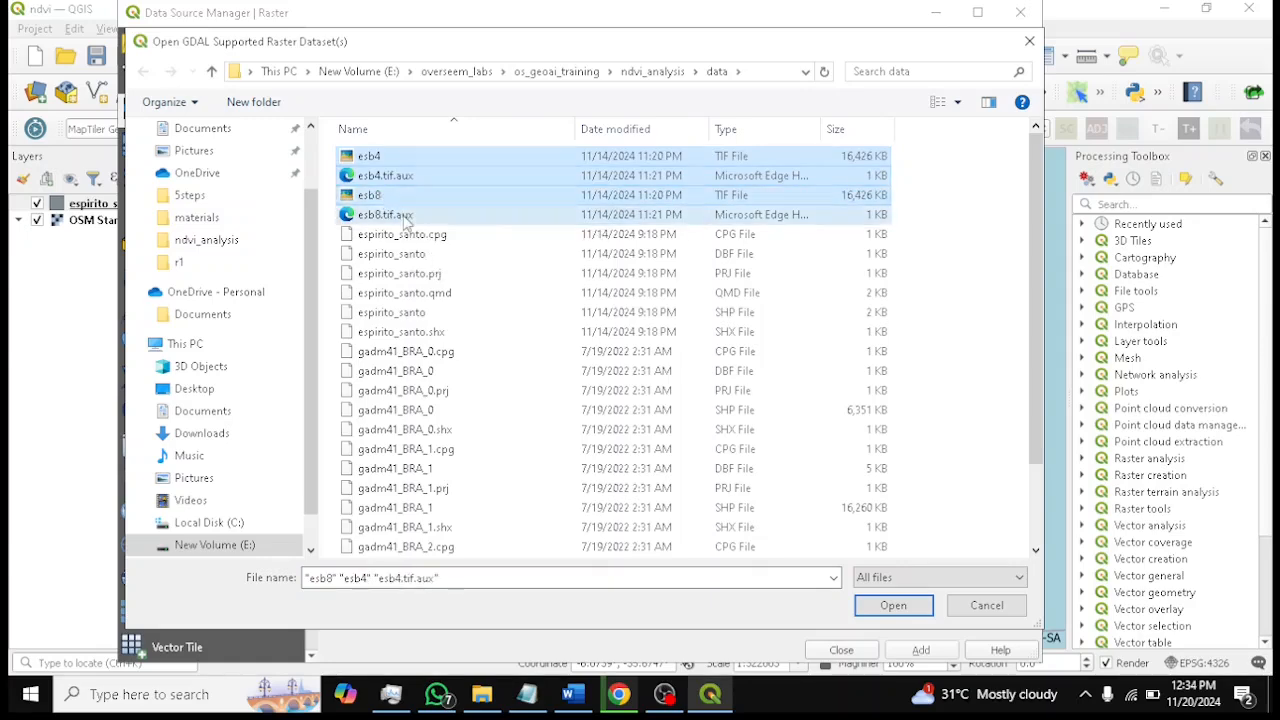
{"action": "left_click", "coordinate": [385, 214], "text": "ctrl"}
{"action": "left_click", "coordinate": [900, 607]}
{"action": "left_click", "coordinate": [921, 652]}
{"action": "left_click", "coordinate": [852, 651]}
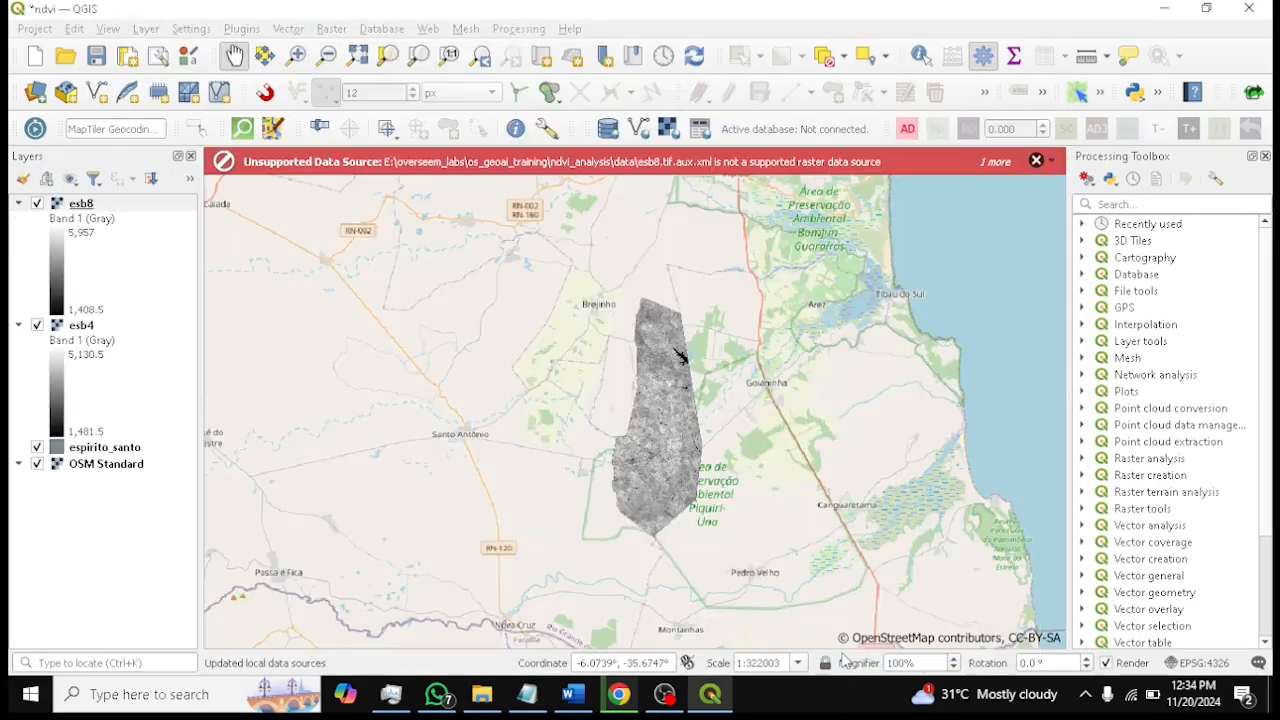
Save the project with the view zoomed onto the loaded band rasters
{"action": "left_click_drag", "start_coordinate": [727, 371], "coordinate": [672, 304]}
{"action": "scroll", "coordinate": [676, 352], "scroll_direction": "up", "scroll_amount": 1}
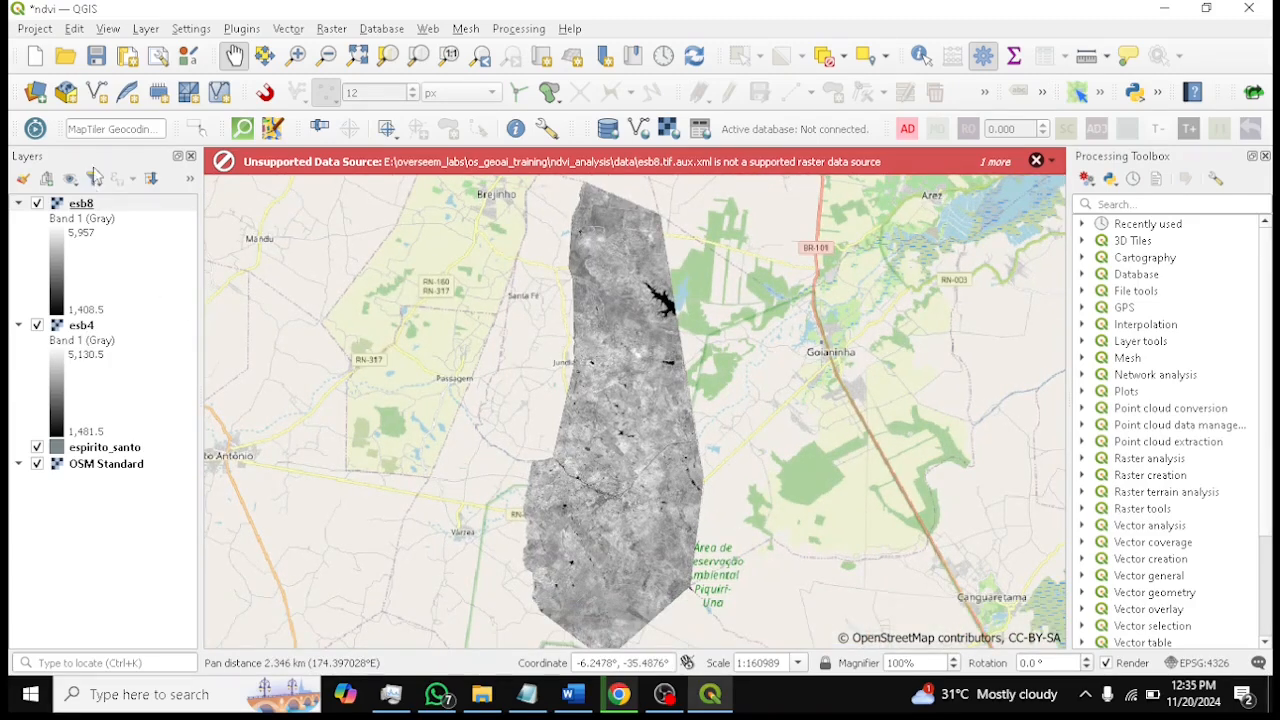
{"action": "left_click", "coordinate": [98, 57]}
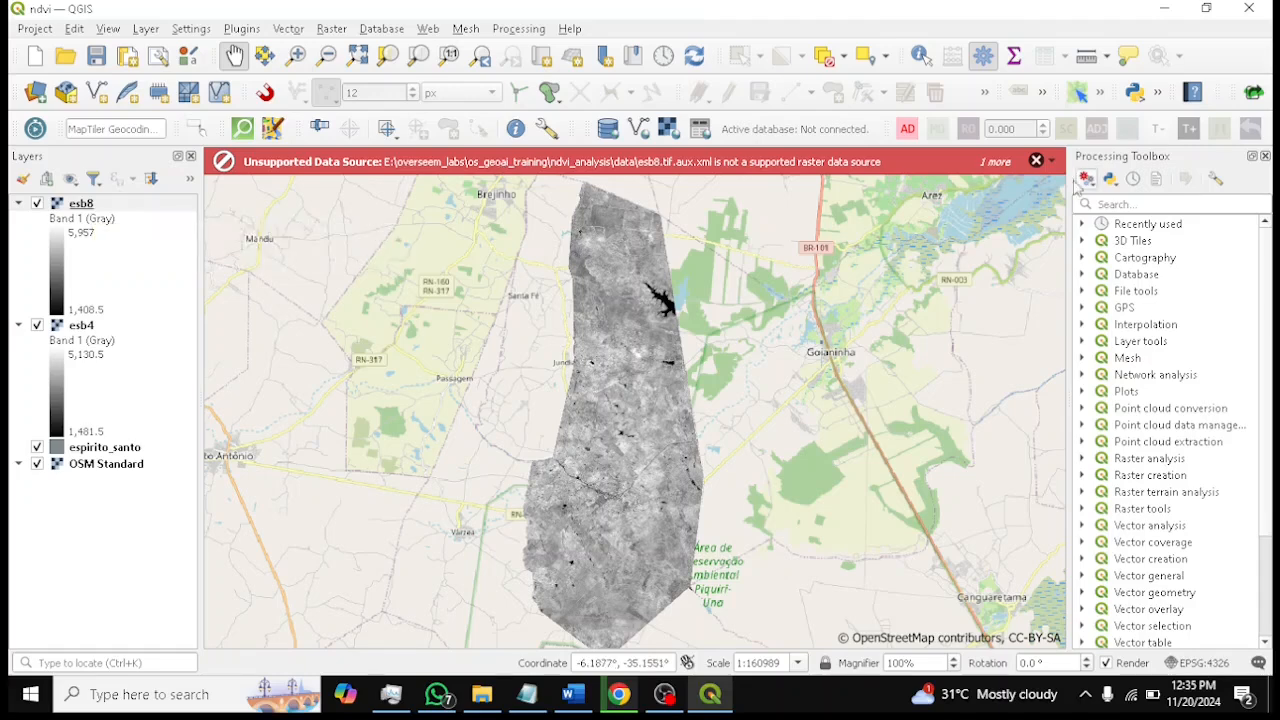
Dismiss the unsupported data source warning and save the project
{"action": "left_click", "coordinate": [1036, 163]}
{"action": "left_click", "coordinate": [1036, 163]}
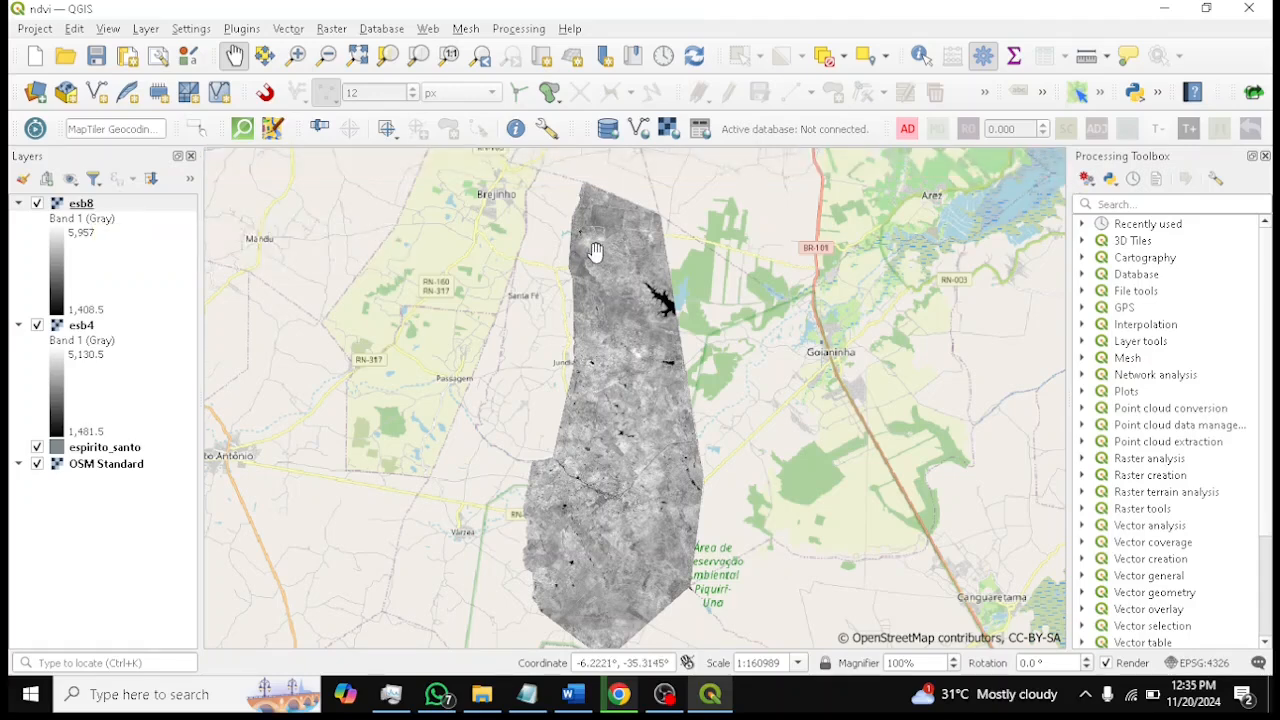
{"action": "left_click_drag", "start_coordinate": [614, 256], "coordinate": [614, 244]}
{"action": "left_click", "coordinate": [96, 55]}
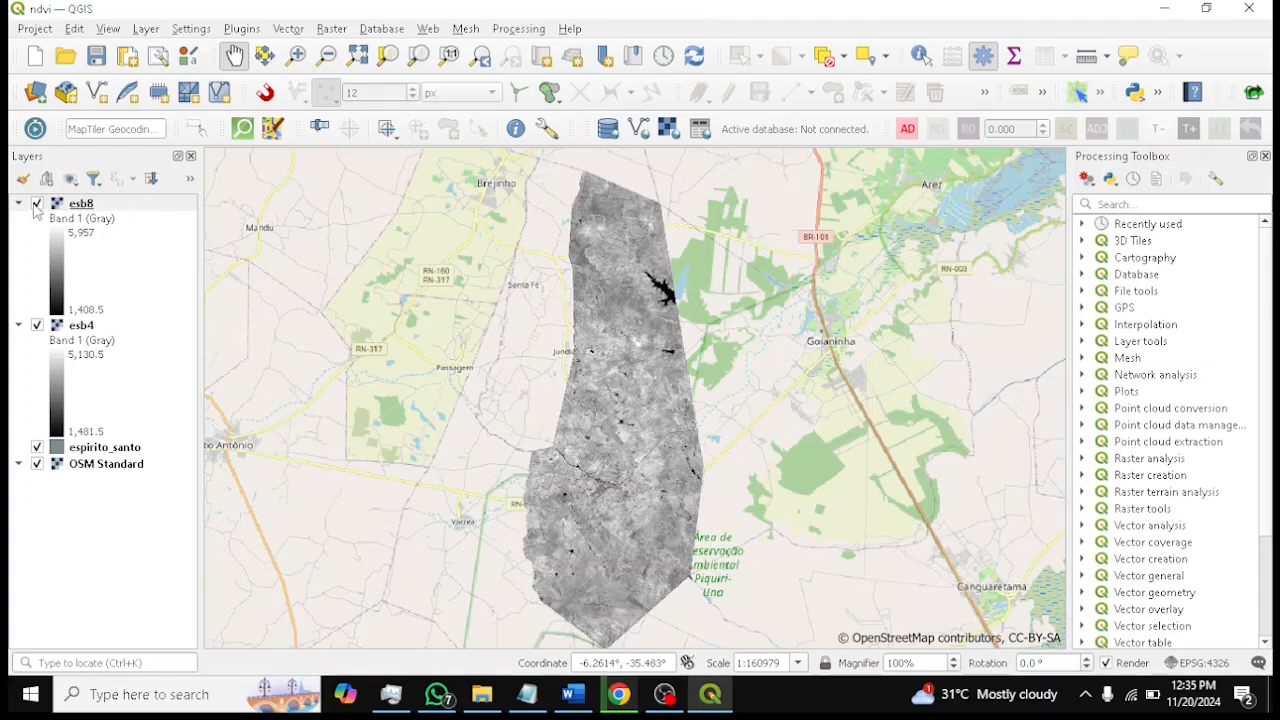
Hide the esb4 layer and save the project
{"action": "left_click", "coordinate": [37, 325]}
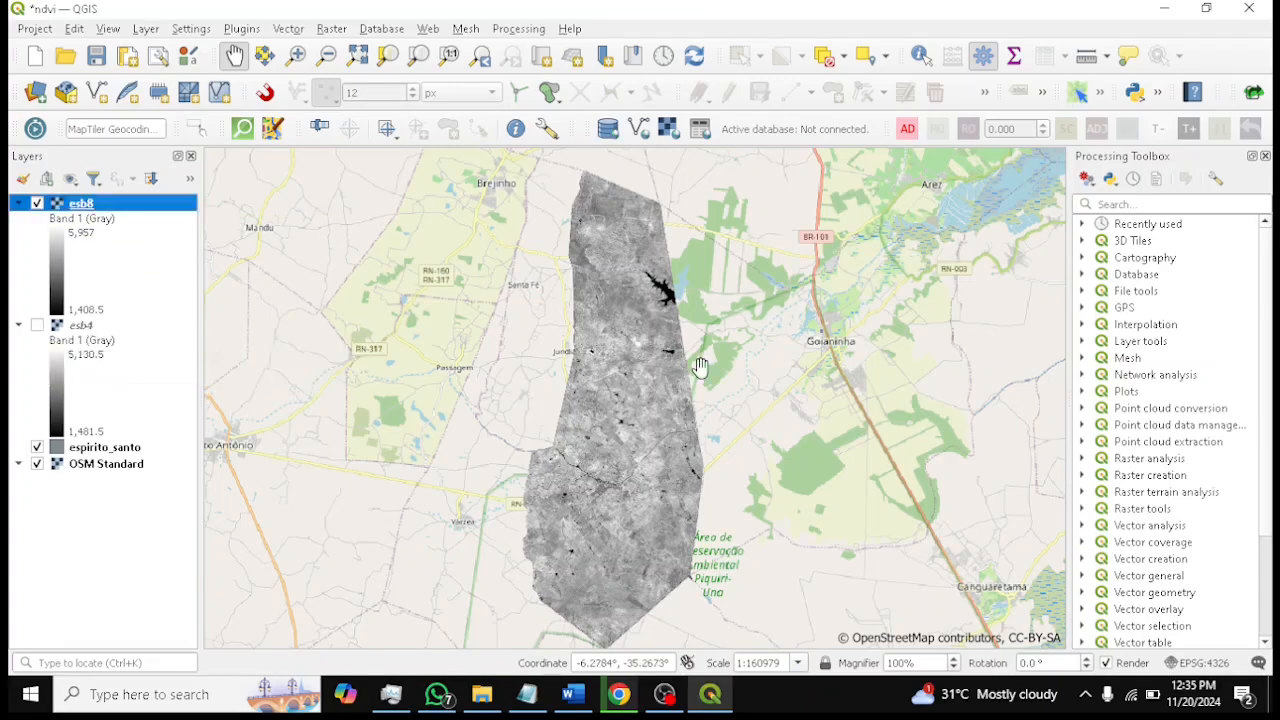
{"action": "scroll", "coordinate": [700, 368], "scroll_direction": "up", "scroll_amount": 1}
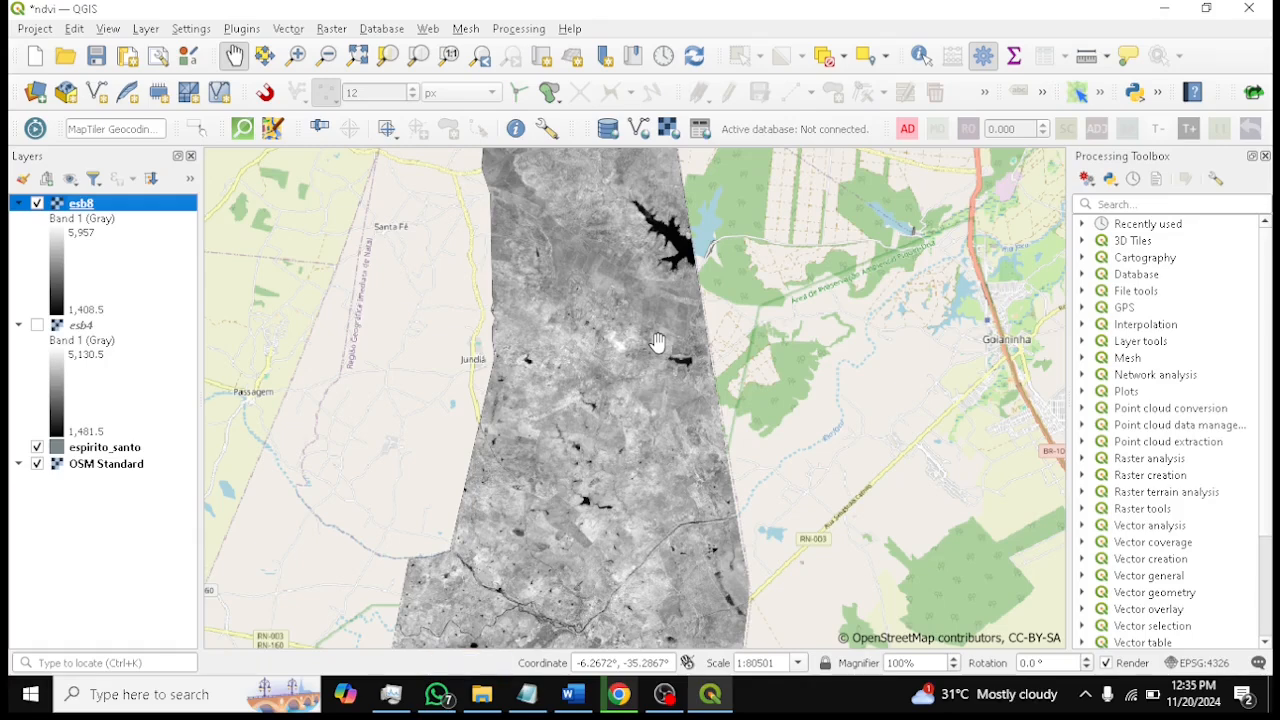
{"action": "left_click", "coordinate": [96, 56]}
Inspect the esb8 band raster up close across its extent by zooming and panning around the map
{"action": "left_click_drag", "start_coordinate": [658, 335], "coordinate": [694, 284]}
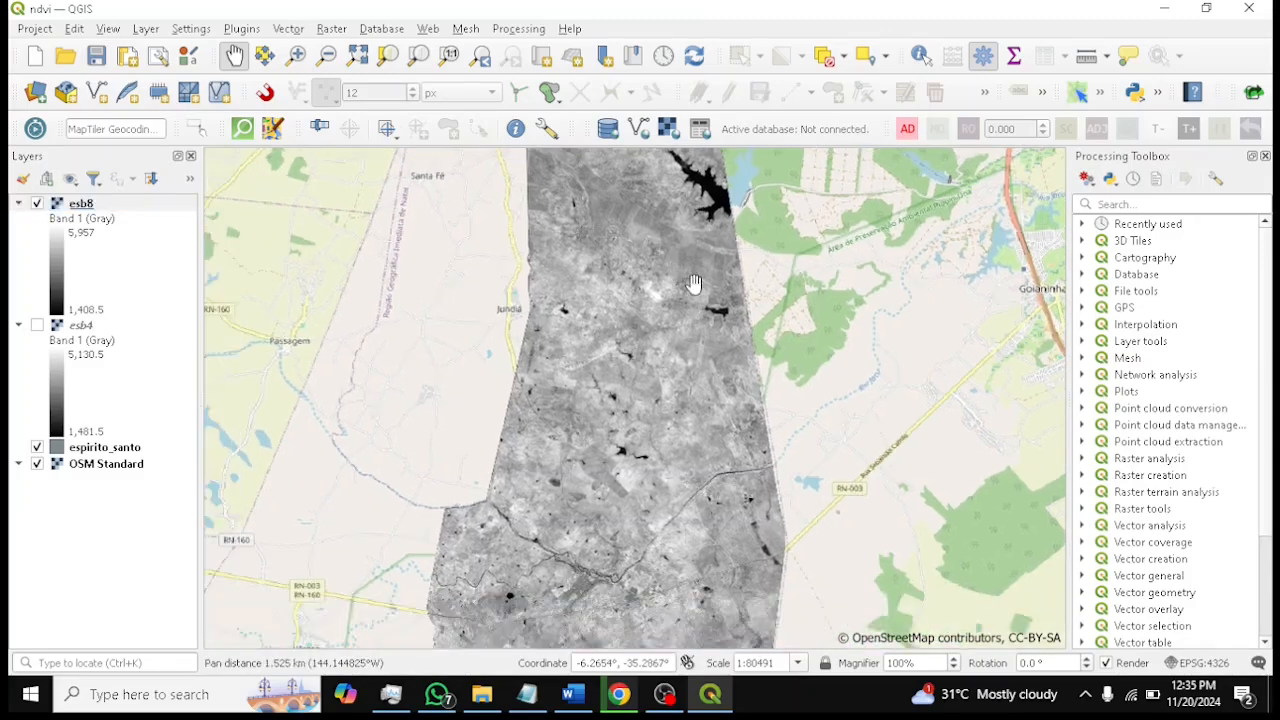
{"action": "scroll", "coordinate": [694, 284], "scroll_direction": "down", "scroll_amount": 1}
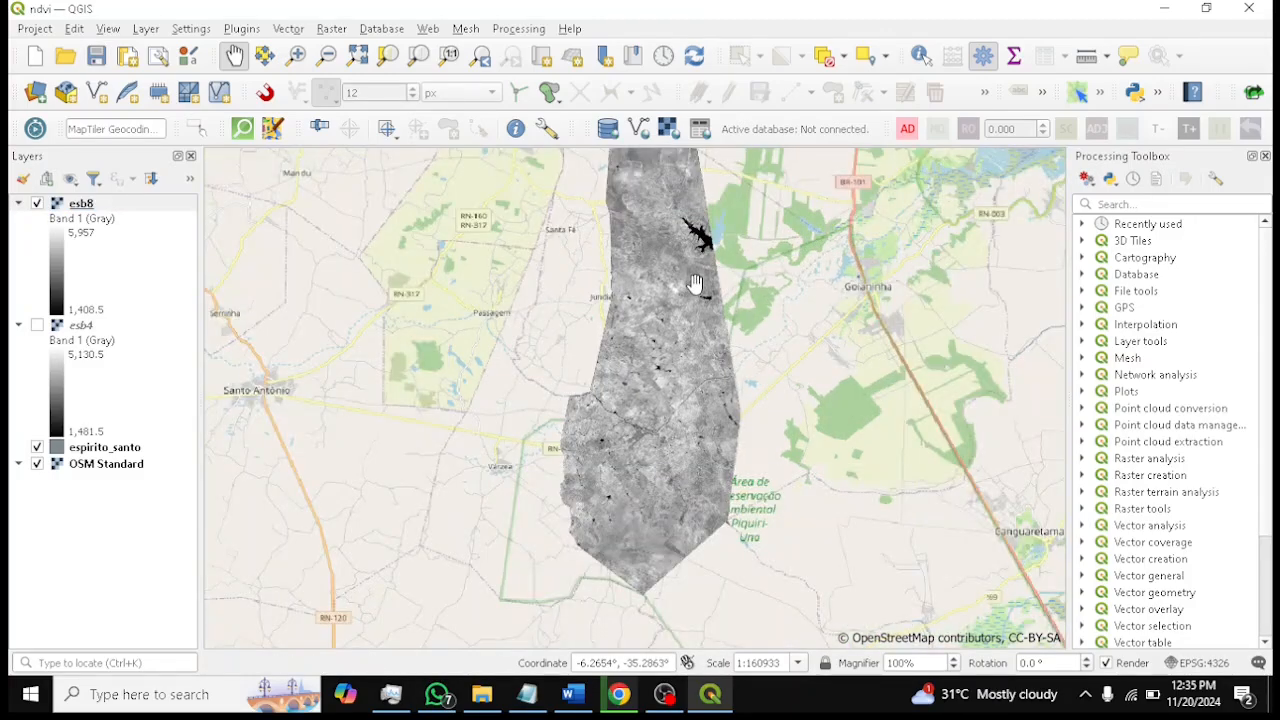
{"action": "left_click_drag", "start_coordinate": [690, 291], "coordinate": [655, 355]}
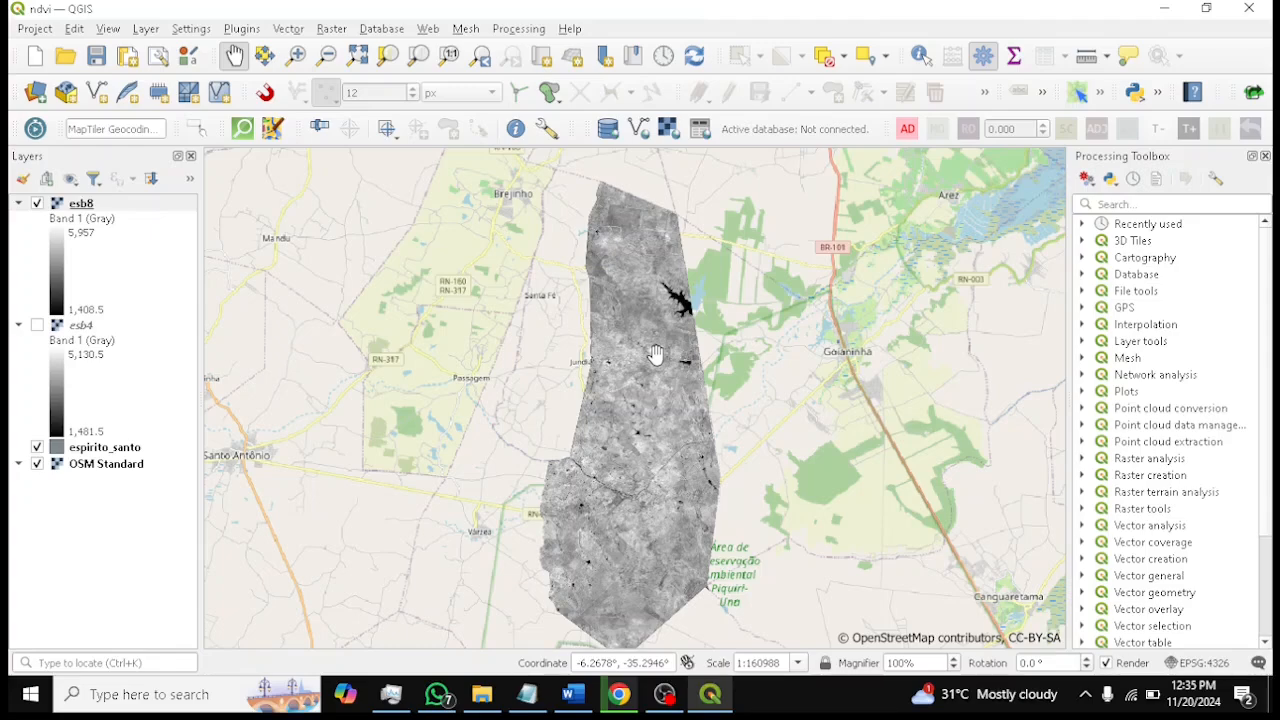
{"action": "scroll", "coordinate": [655, 355], "scroll_direction": "up", "scroll_amount": 3}
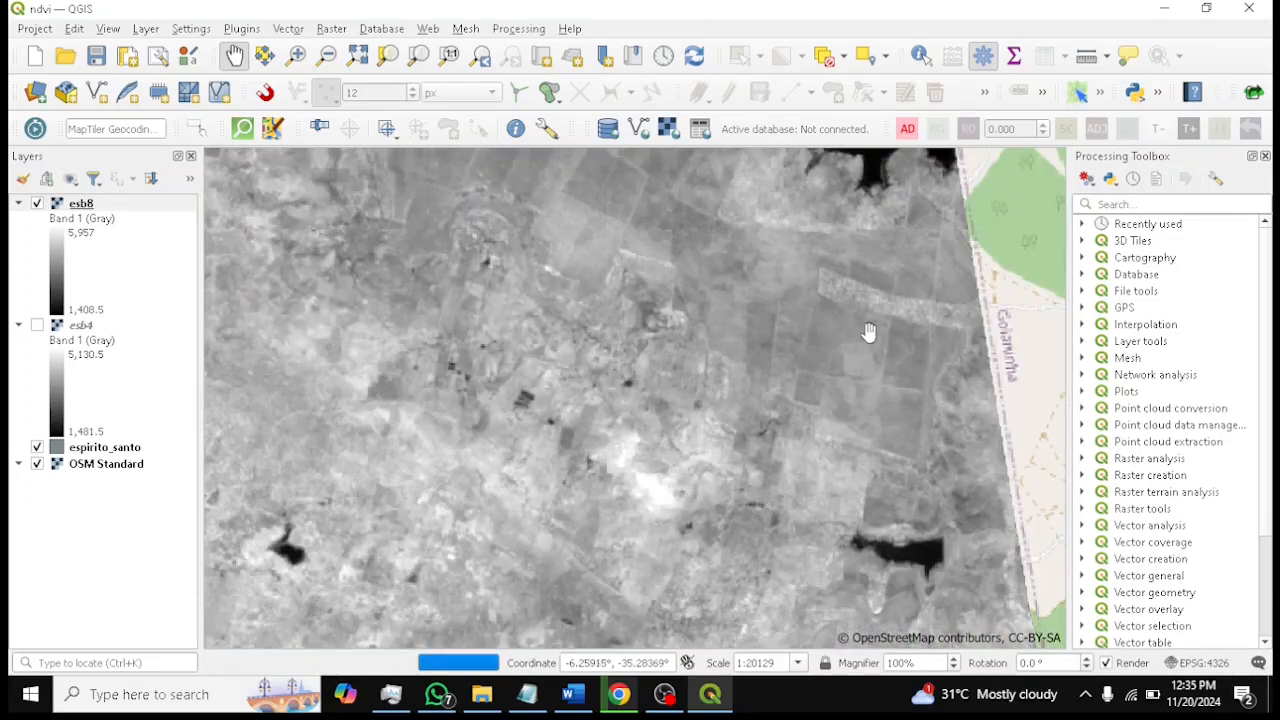
{"action": "scroll", "coordinate": [848, 329], "scroll_direction": "down", "scroll_amount": 1}
{"action": "left_click_drag", "start_coordinate": [794, 246], "coordinate": [751, 411]}
{"action": "left_click_drag", "start_coordinate": [706, 318], "coordinate": [694, 450]}
{"action": "scroll", "coordinate": [725, 328], "scroll_direction": "up", "scroll_amount": 2}
{"action": "left_click_drag", "start_coordinate": [911, 309], "coordinate": [765, 254]}
{"action": "left_click_drag", "start_coordinate": [852, 322], "coordinate": [815, 139]}
{"action": "left_click_drag", "start_coordinate": [745, 430], "coordinate": [804, 201]}
{"action": "left_click_drag", "start_coordinate": [743, 406], "coordinate": [747, 226]}
{"action": "left_click_drag", "start_coordinate": [763, 431], "coordinate": [777, 257]}
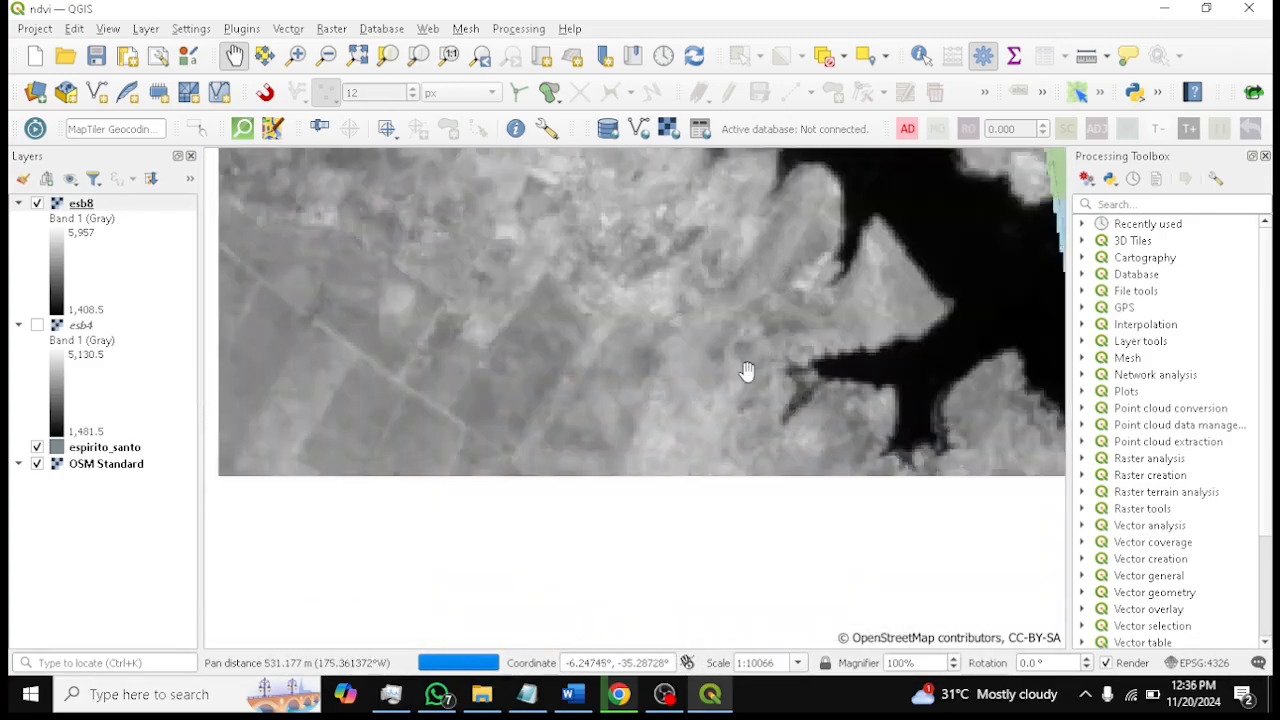
{"action": "left_click_drag", "start_coordinate": [747, 371], "coordinate": [749, 371]}
{"action": "scroll", "coordinate": [749, 371], "scroll_direction": "down", "scroll_amount": 2}
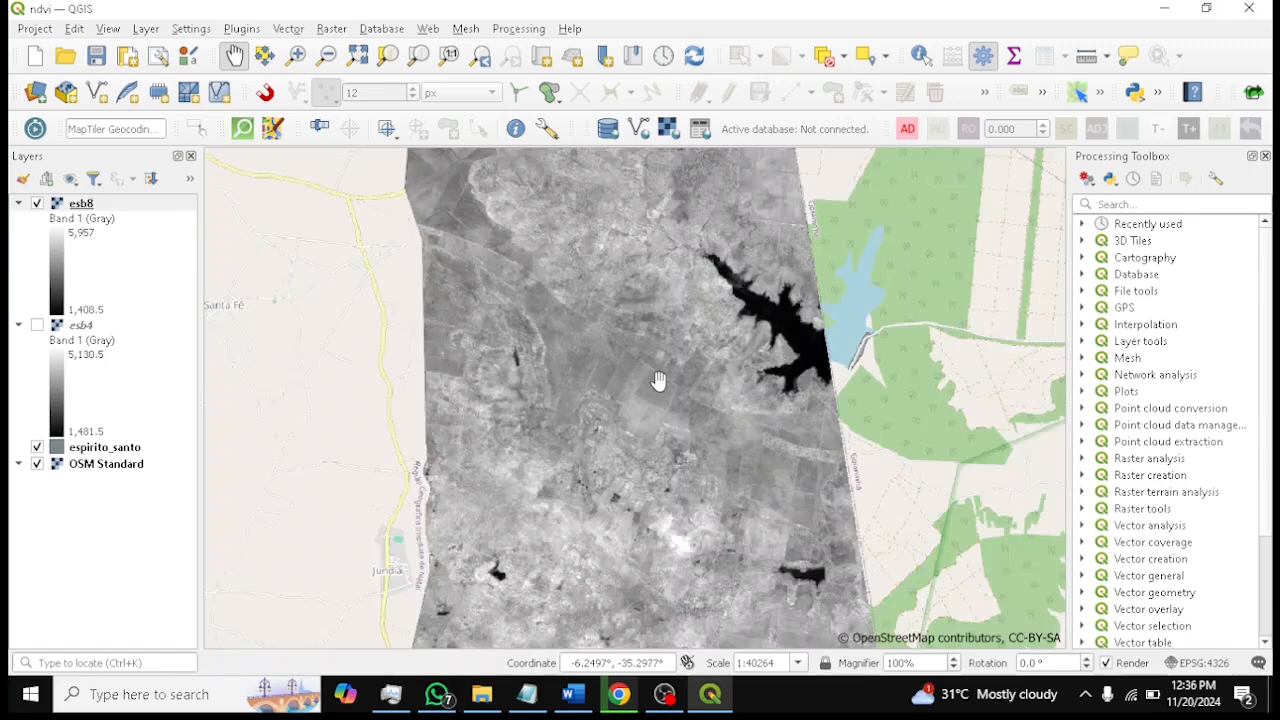
{"action": "scroll", "coordinate": [659, 380], "scroll_direction": "up", "scroll_amount": 1}
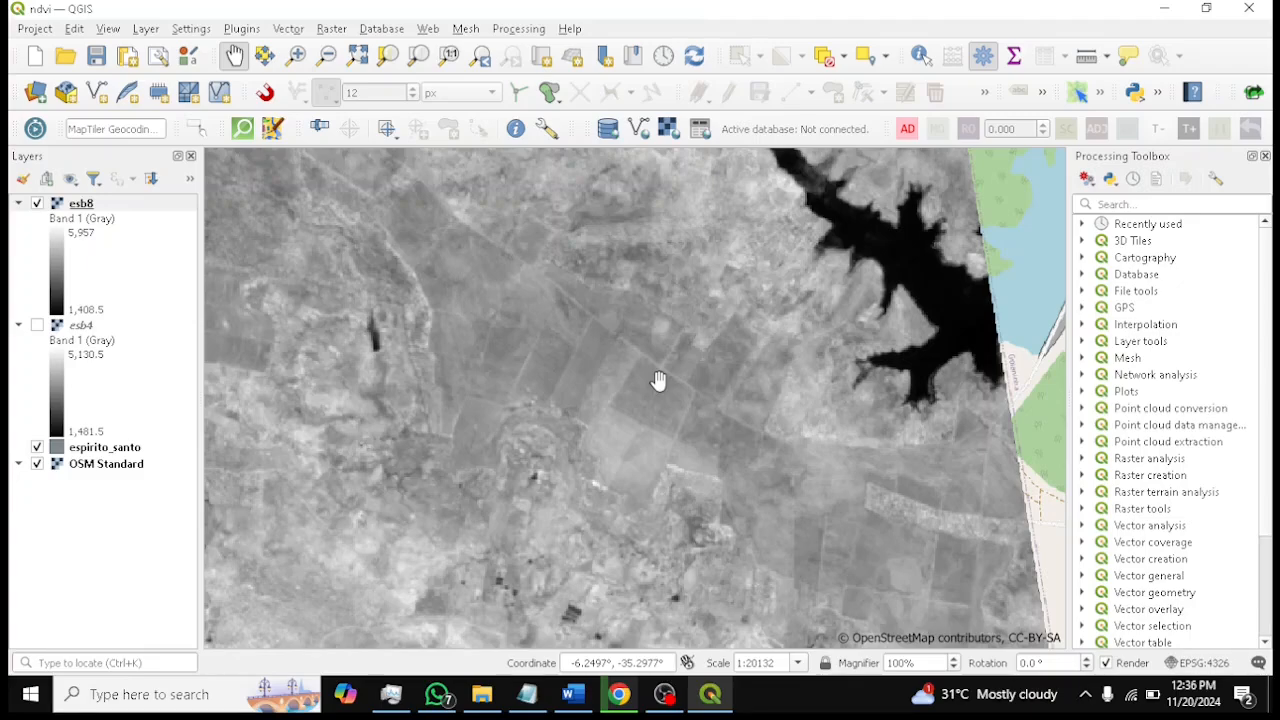
{"action": "scroll", "coordinate": [659, 380], "scroll_direction": "down", "scroll_amount": 1}
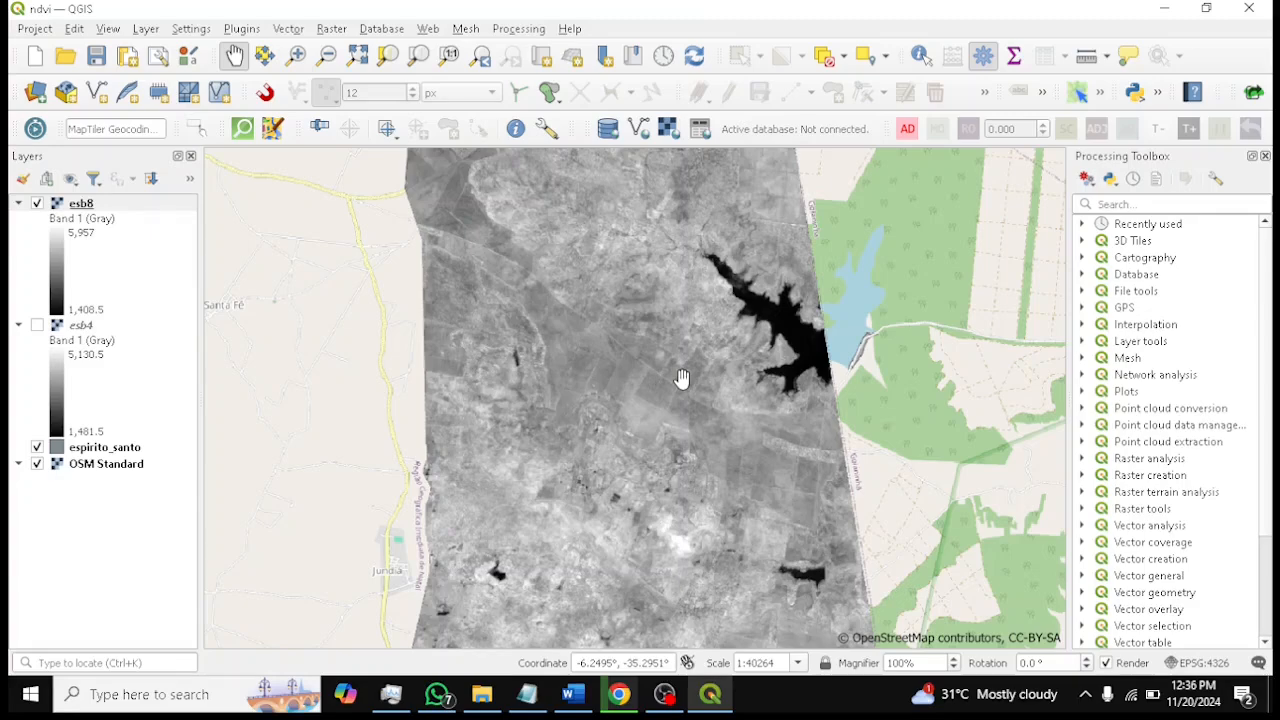
{"action": "scroll", "coordinate": [781, 379], "scroll_direction": "down", "scroll_amount": 1}
{"action": "scroll", "coordinate": [781, 379], "scroll_direction": "up", "scroll_amount": 1}
{"action": "scroll", "coordinate": [762, 345], "scroll_direction": "down", "scroll_amount": 1}
{"action": "scroll", "coordinate": [763, 322], "scroll_direction": "up", "scroll_amount": 1}
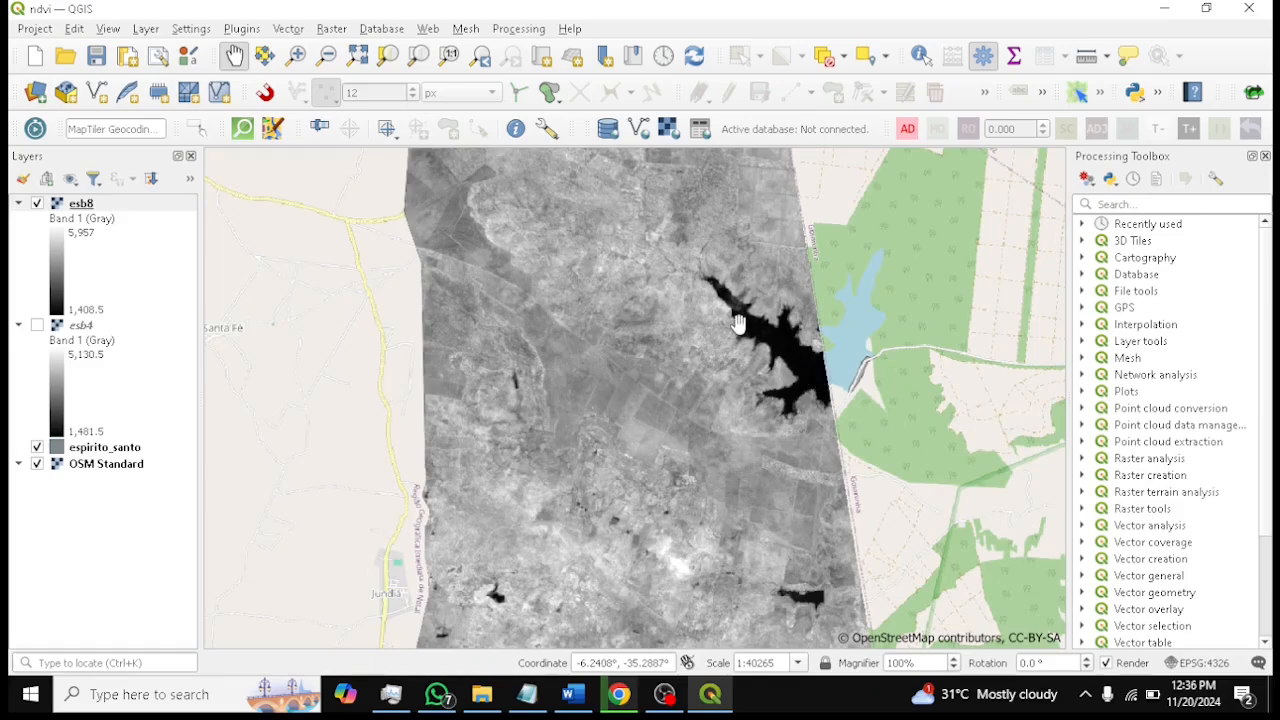
{"action": "scroll", "coordinate": [770, 360], "scroll_direction": "down", "scroll_amount": 1}
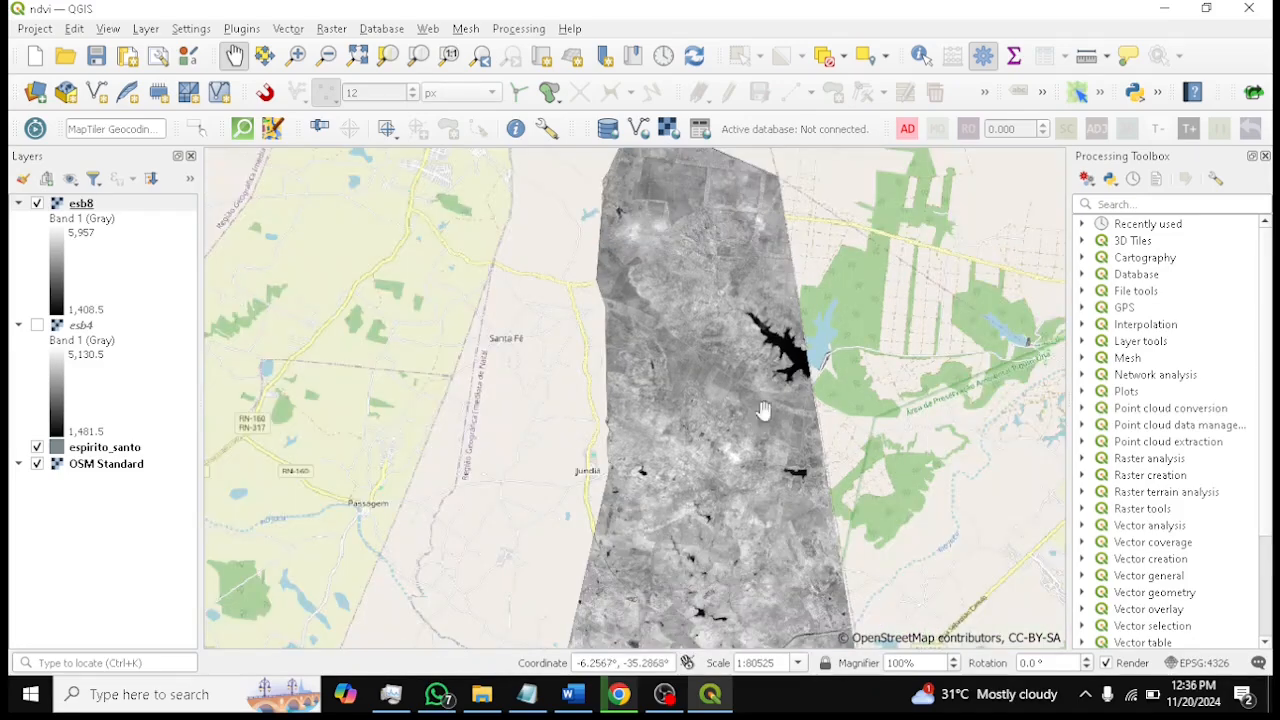
{"action": "left_click_drag", "start_coordinate": [738, 381], "coordinate": [731, 226]}
{"action": "left_click_drag", "start_coordinate": [740, 348], "coordinate": [737, 261]}
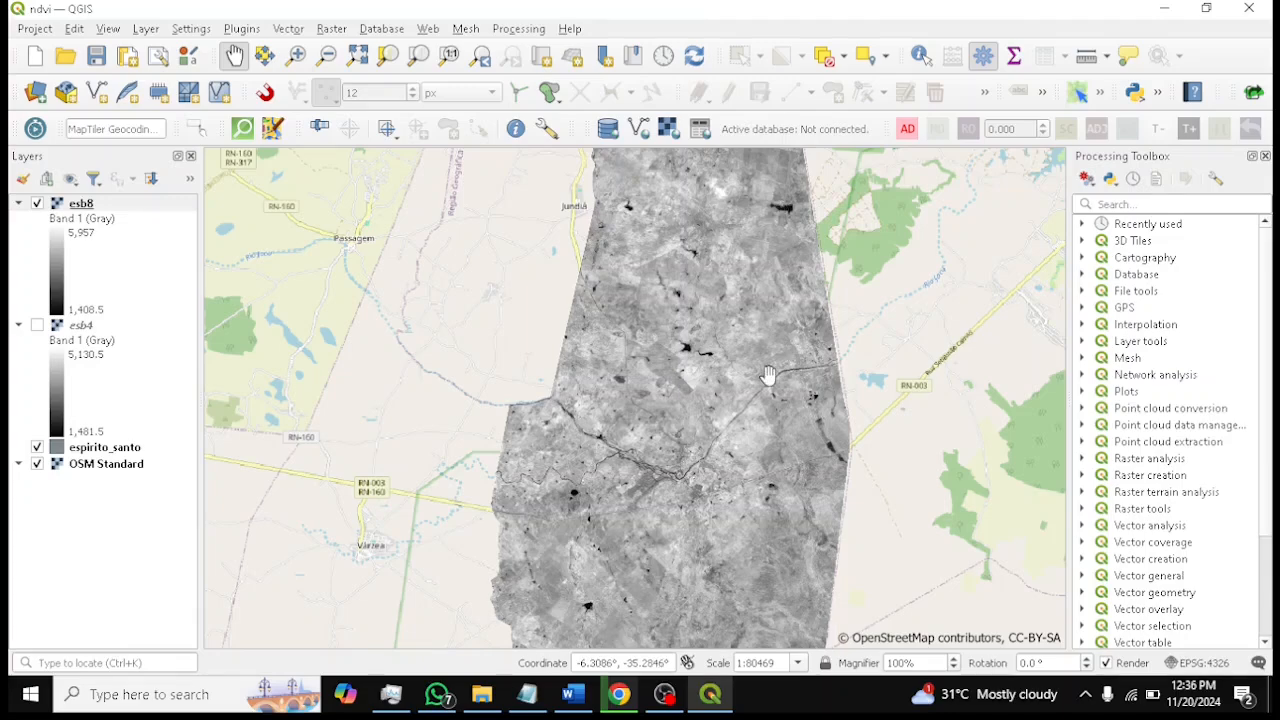
{"action": "scroll", "coordinate": [768, 375], "scroll_direction": "up", "scroll_amount": 2}
{"action": "scroll", "coordinate": [768, 375], "scroll_direction": "down", "scroll_amount": 2}
Save the project, then hide esb8 and show esb4 to inspect the red band raster
{"action": "key", "text": "ctrl+s"}
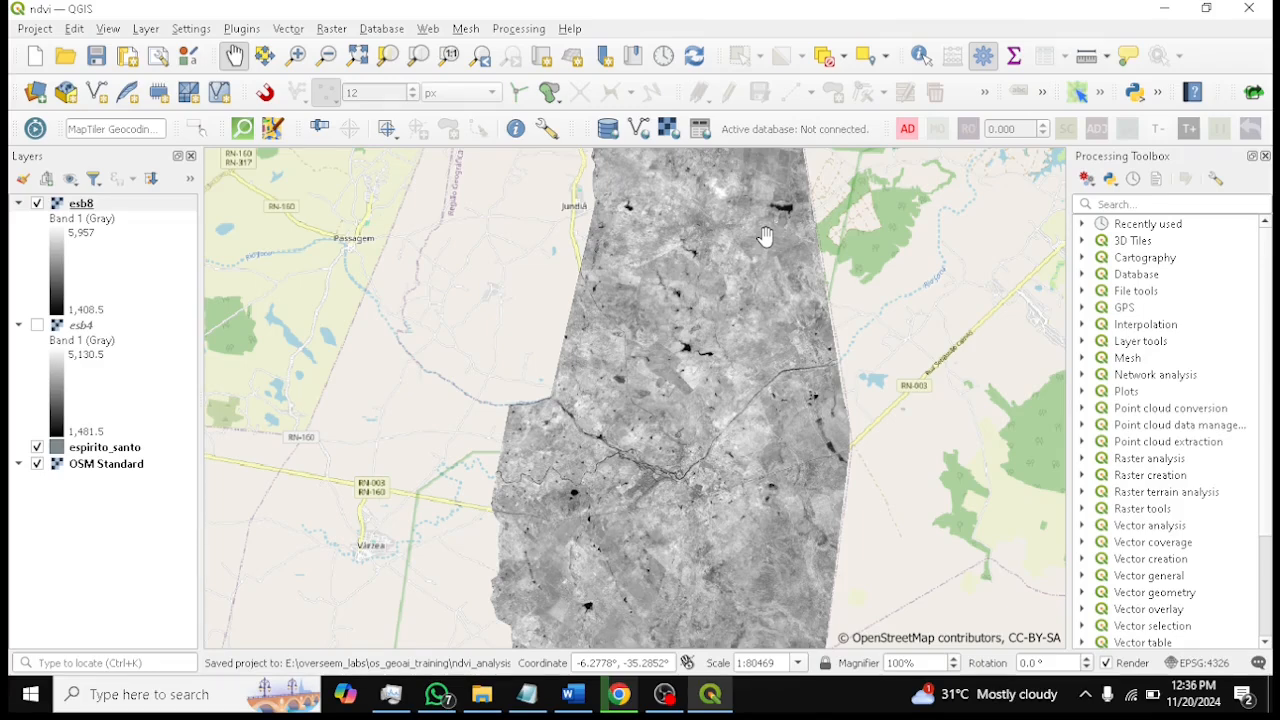
{"action": "left_click", "coordinate": [37, 203]}
{"action": "left_click", "coordinate": [37, 325]}
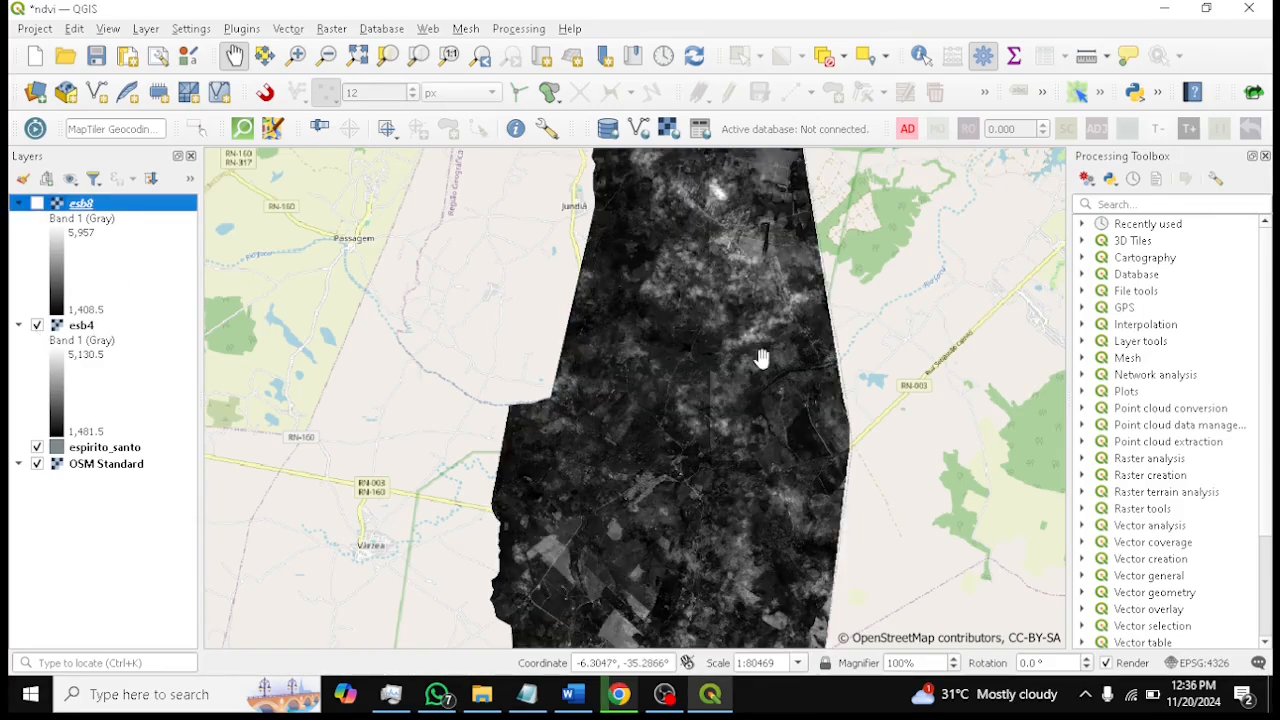
{"action": "left_click_drag", "start_coordinate": [760, 383], "coordinate": [737, 317]}
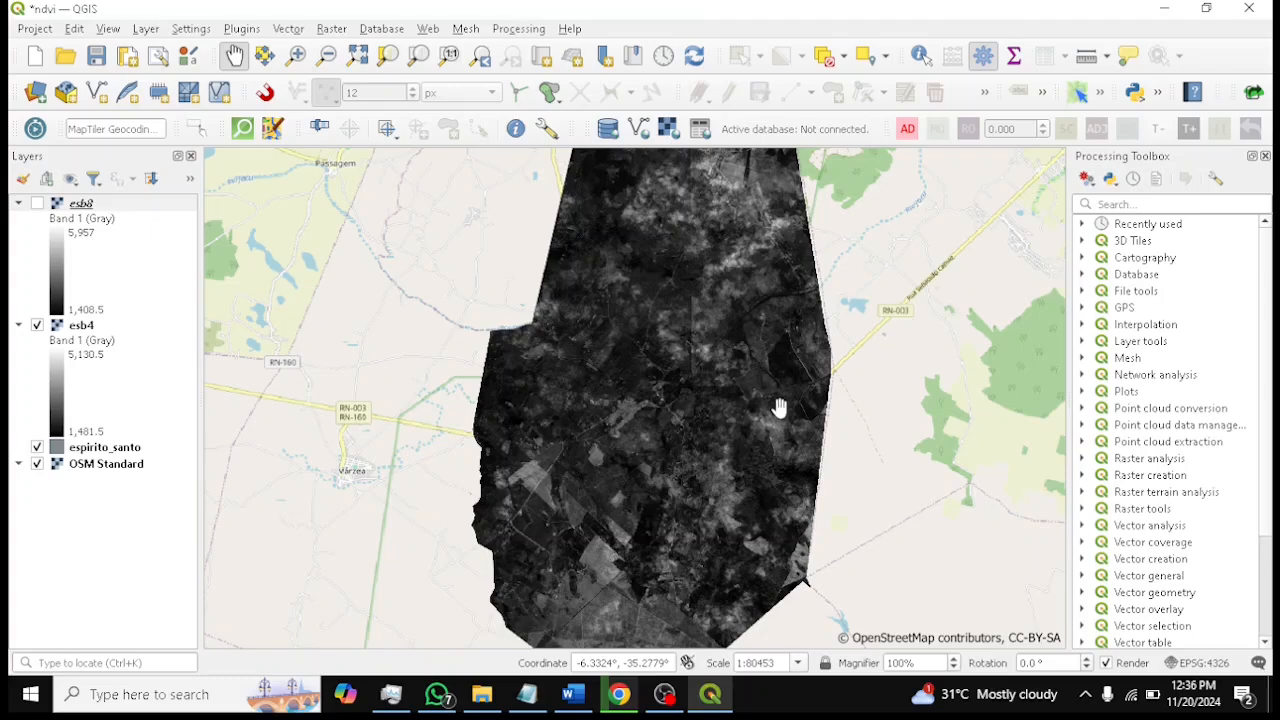
{"action": "scroll", "coordinate": [778, 405], "scroll_direction": "up", "scroll_amount": 1}
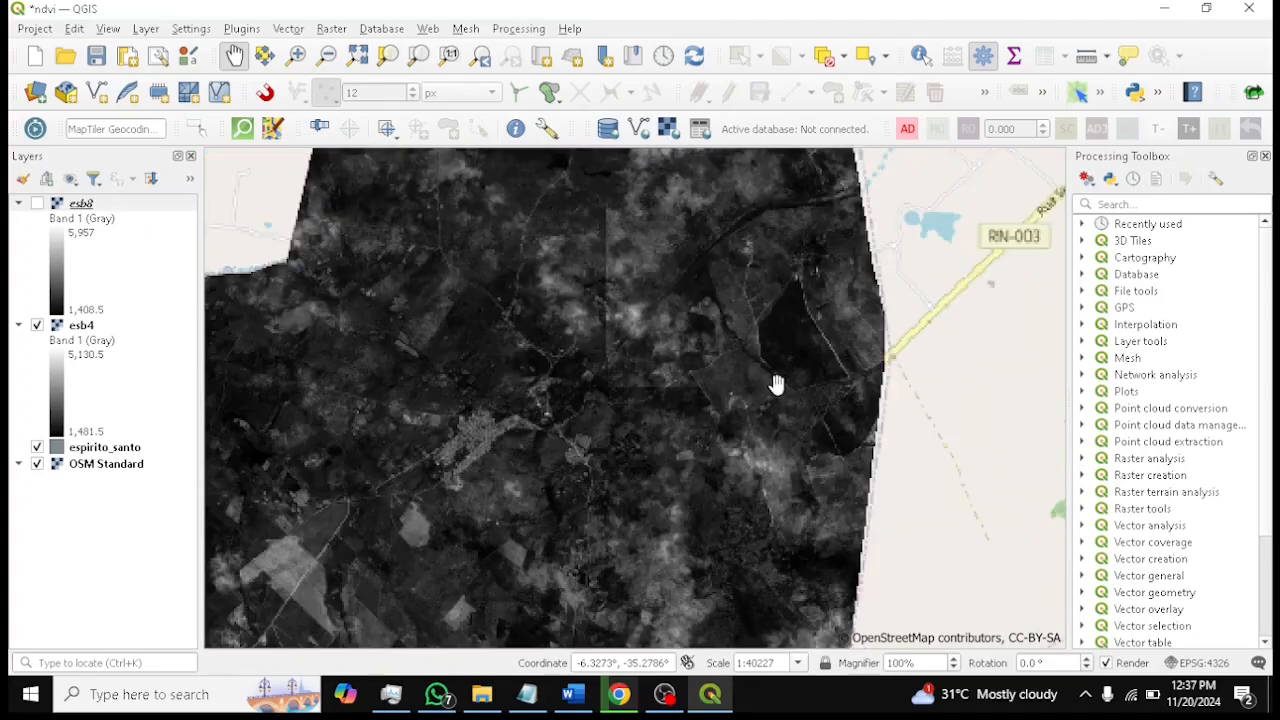
{"action": "scroll", "coordinate": [777, 384], "scroll_direction": "down", "scroll_amount": 1}
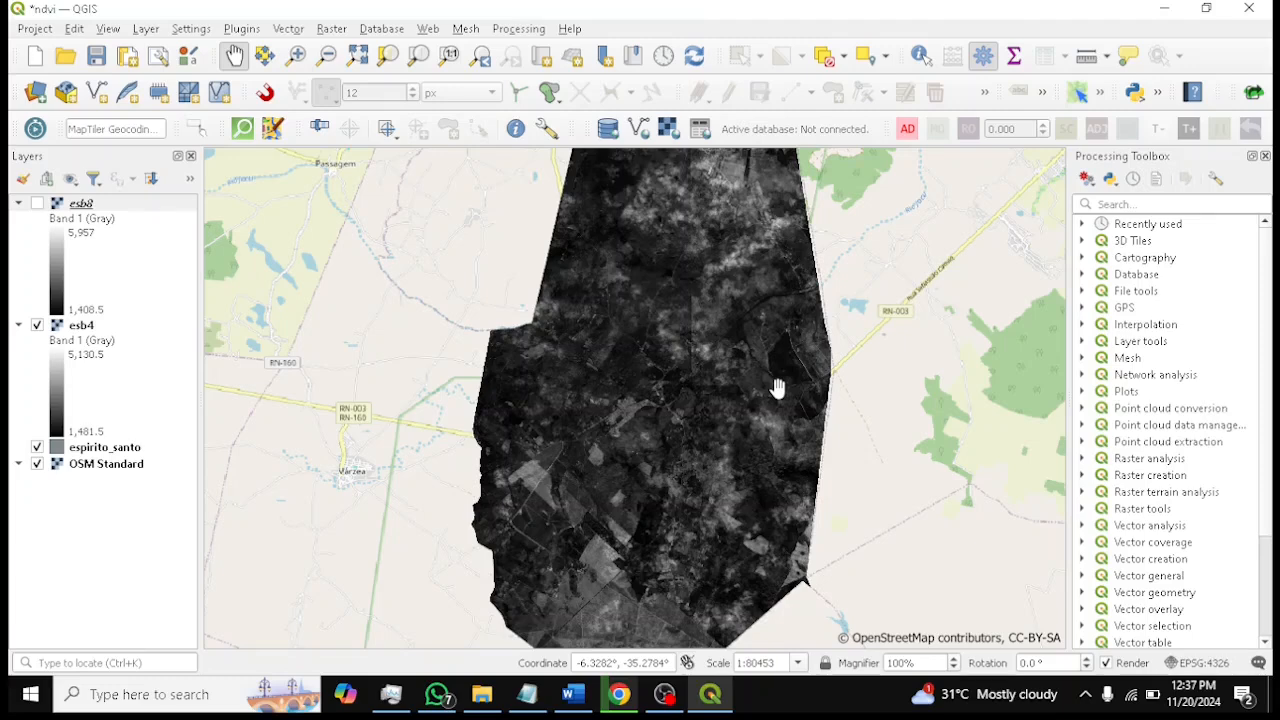
Save the project and turn the esb8 layer back on
{"action": "left_click", "coordinate": [96, 56]}
{"action": "left_click", "coordinate": [37, 203]}
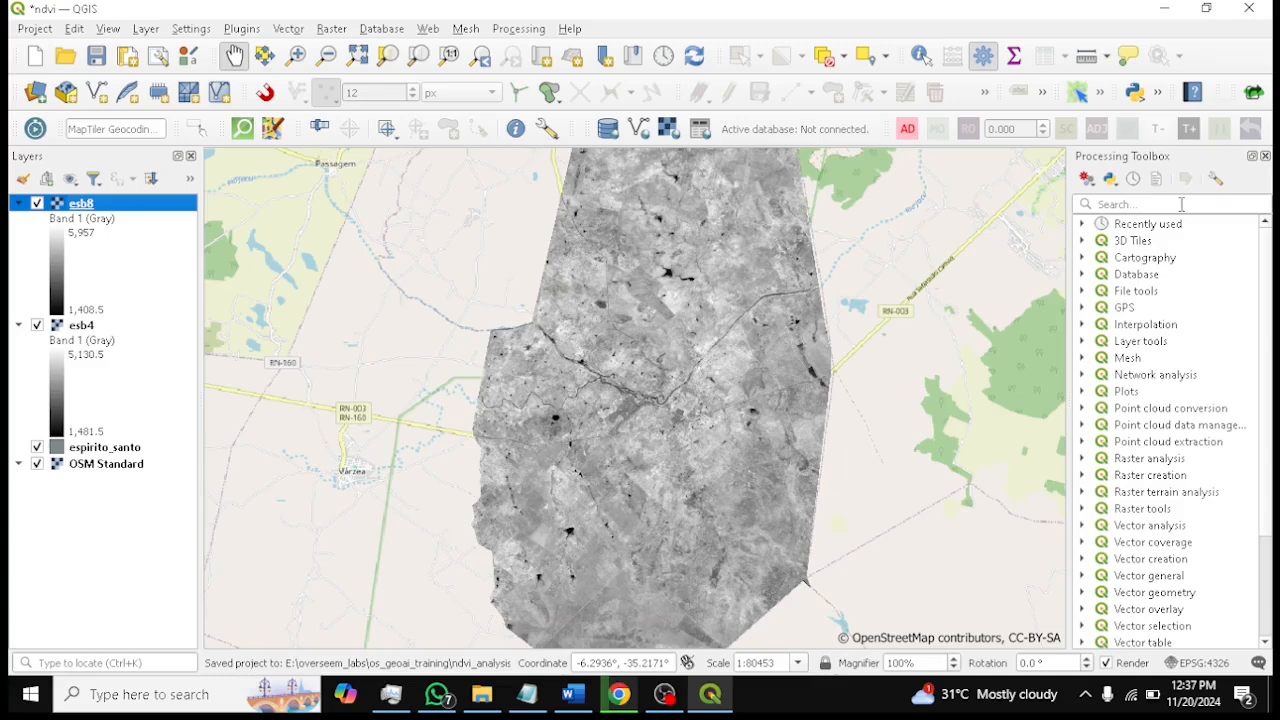
Search the Processing Toolbox for raster and open the Raster calculator algorithm
{"action": "left_click", "coordinate": [1181, 204]}
{"action": "type", "text": "raster"}
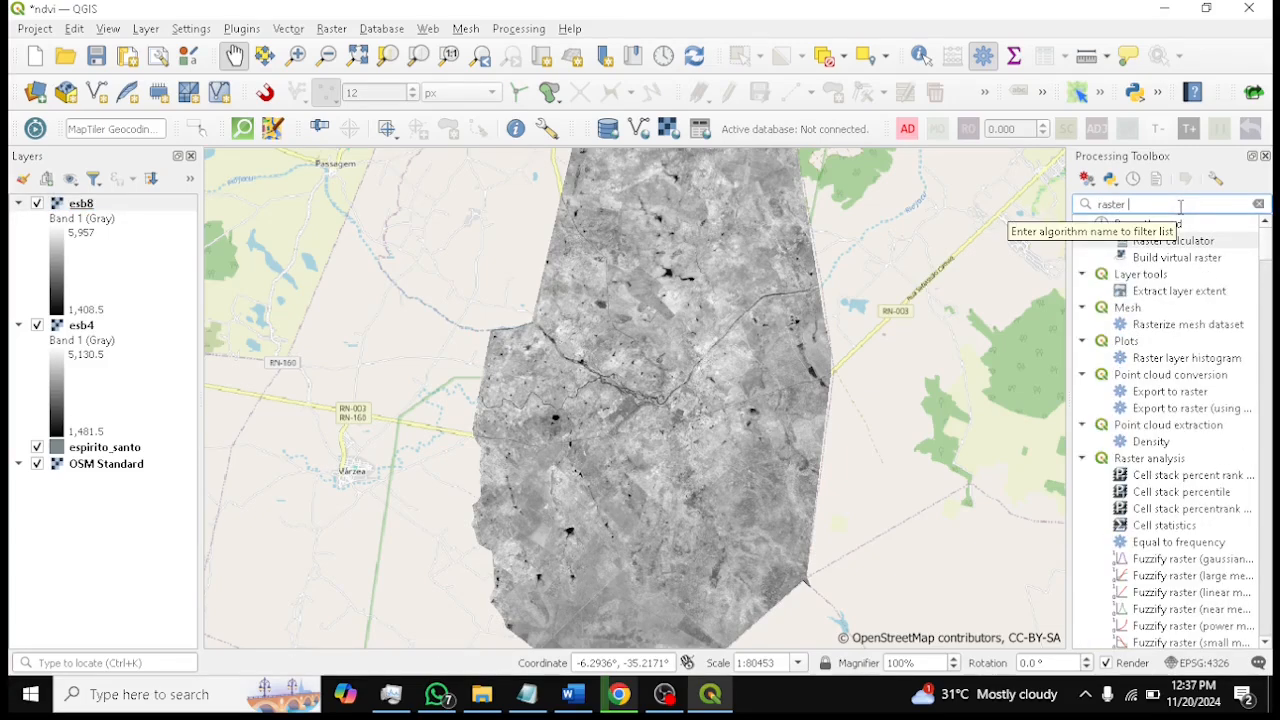
{"action": "left_click", "coordinate": [1265, 156]}
{"action": "left_click_drag", "start_coordinate": [1004, 286], "coordinate": [900, 266]}
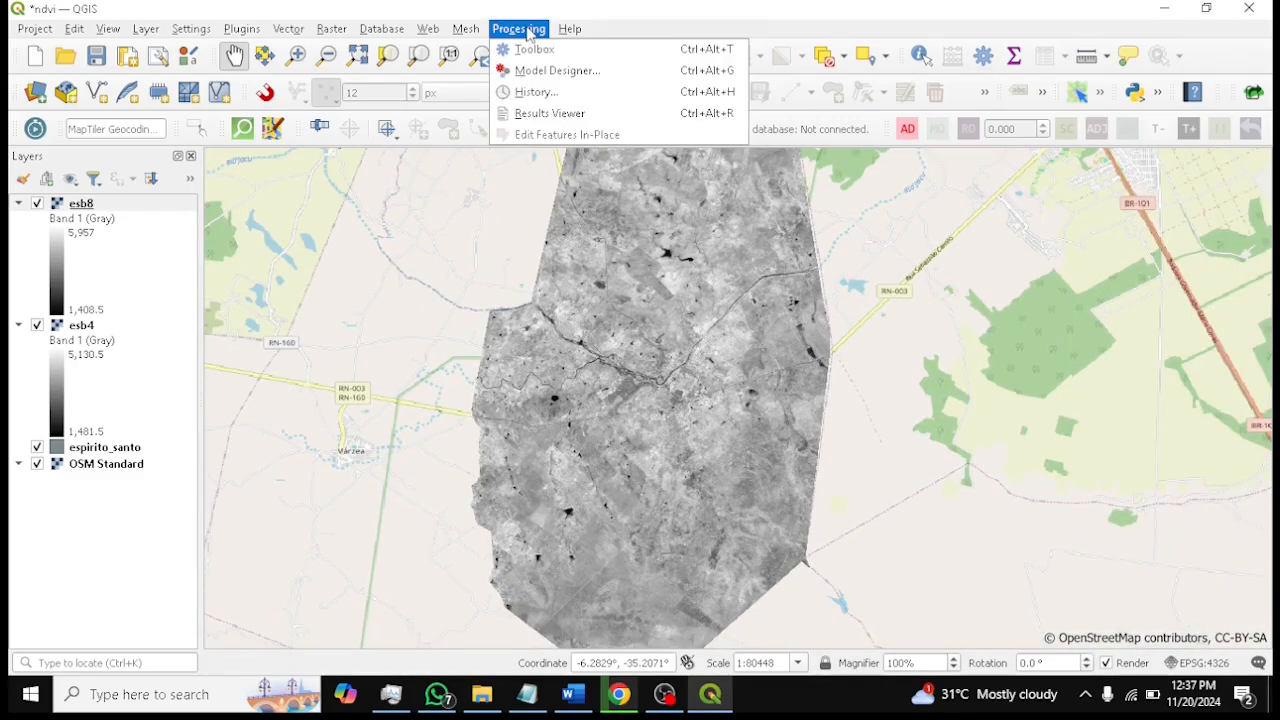
{"action": "left_click", "coordinate": [533, 55]}
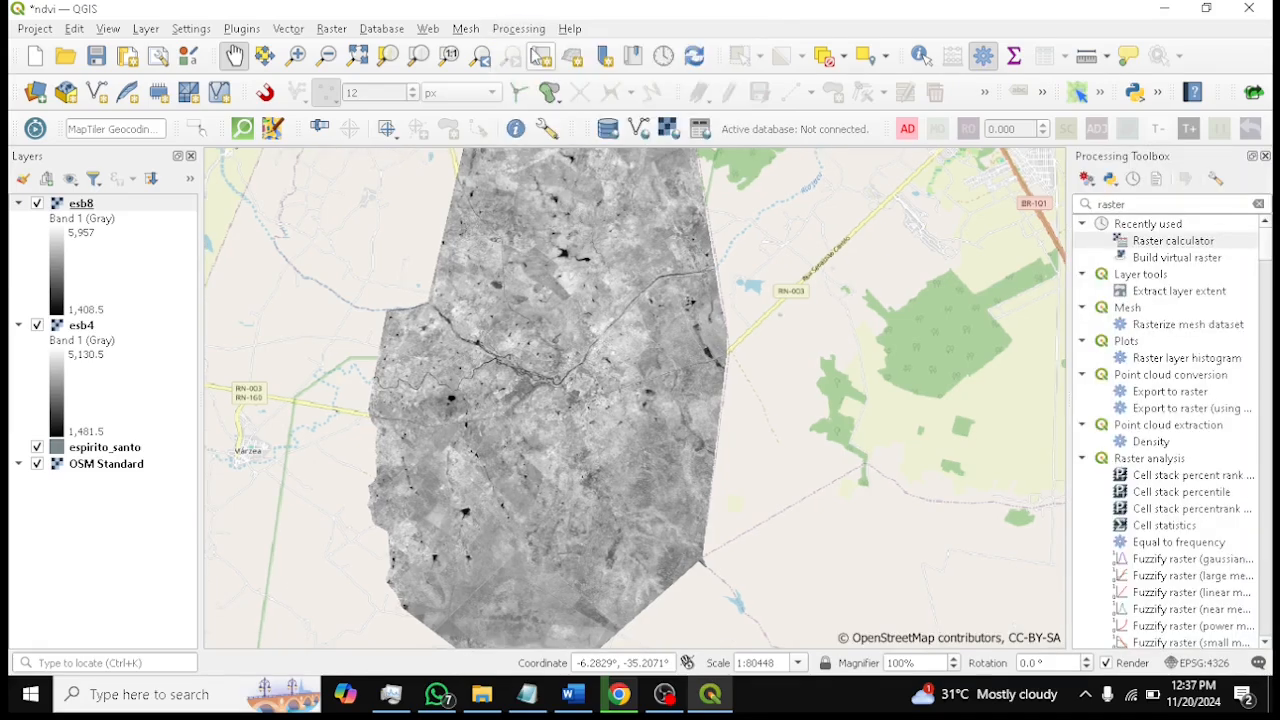
{"action": "left_click", "coordinate": [1160, 204]}
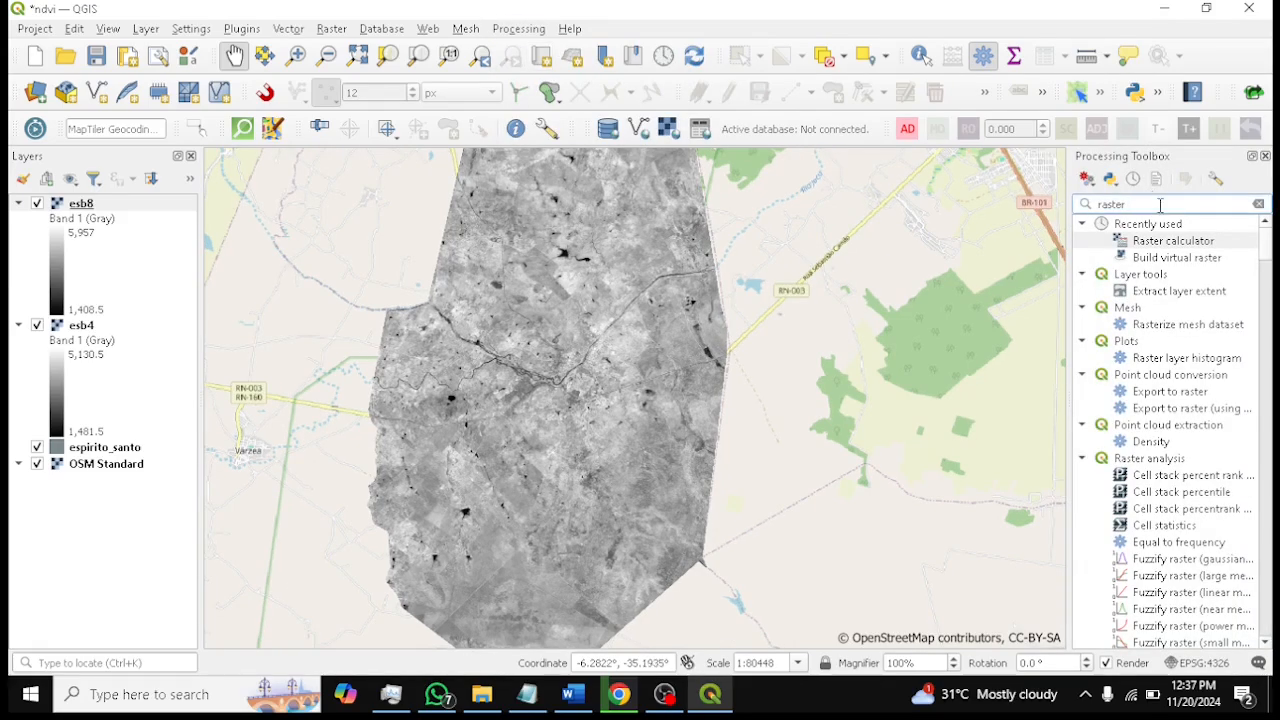
{"action": "key", "text": "BackSpace"}
{"action": "key", "text": "BackSpace"}
{"action": "key", "text": "BackSpace"}
{"action": "key", "text": "BackSpace"}
{"action": "key", "text": "BackSpace"}
{"action": "key", "text": "BackSpace"}
{"action": "type", "text": "raster"}
{"action": "double_click", "coordinate": [1182, 246]}
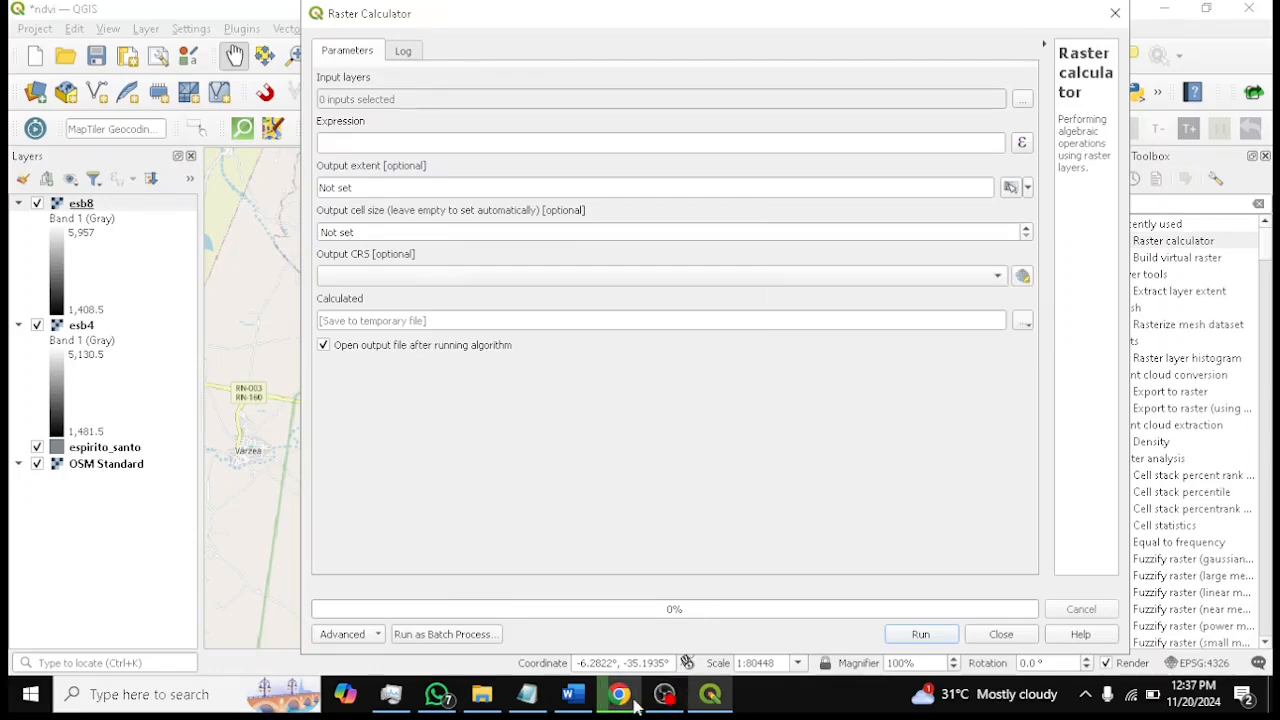
Switch to Word and format the NDVI formula line in ndvi_analysis as bold red text
{"action": "left_click", "coordinate": [573, 694]}
{"action": "scroll", "coordinate": [545, 444], "scroll_direction": "down", "scroll_amount": 4}
{"action": "scroll", "coordinate": [545, 444], "scroll_direction": "down", "scroll_amount": 10}
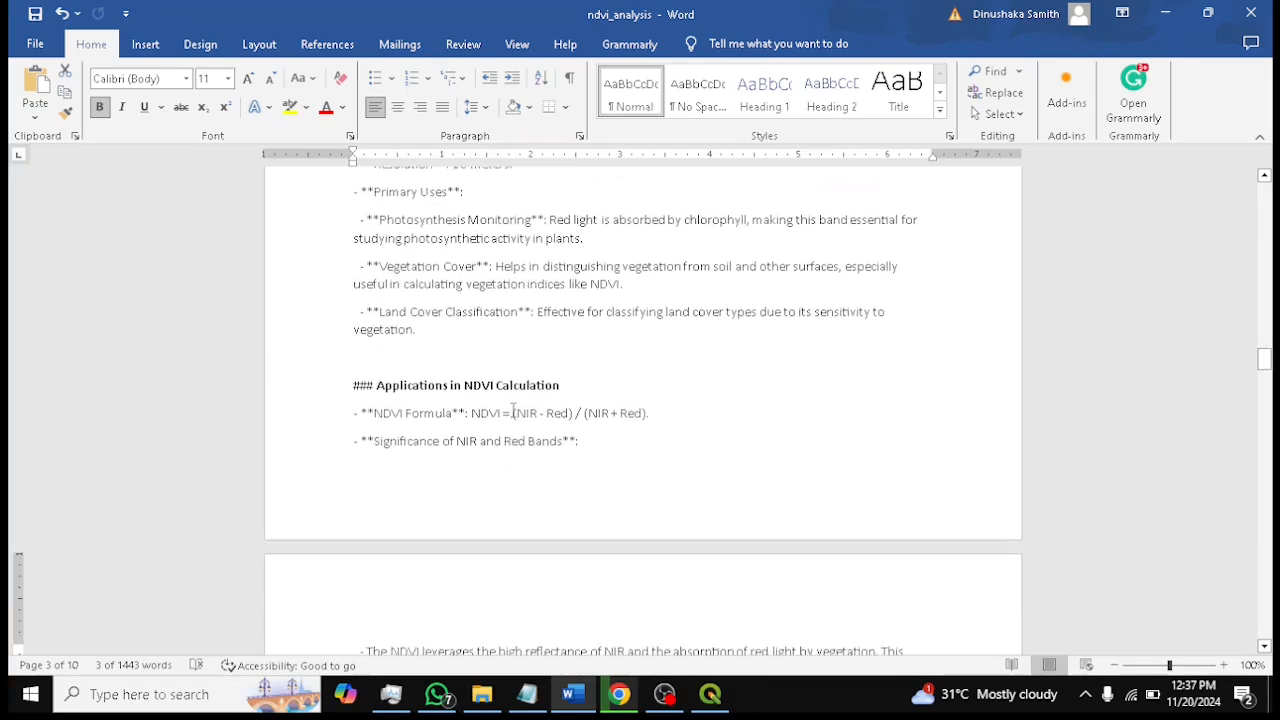
{"action": "left_click_drag", "start_coordinate": [362, 413], "coordinate": [667, 422]}
{"action": "left_click", "coordinate": [99, 107]}
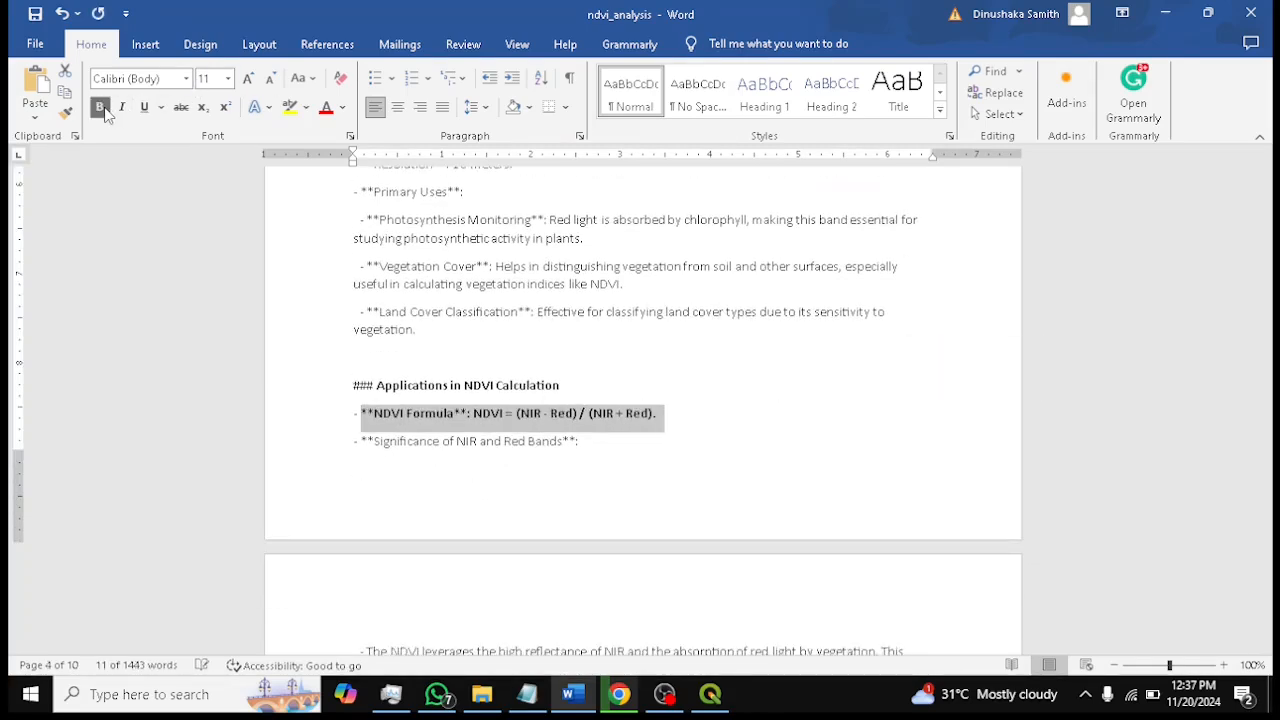
{"action": "left_click", "coordinate": [325, 110]}
{"action": "left_click", "coordinate": [686, 437]}
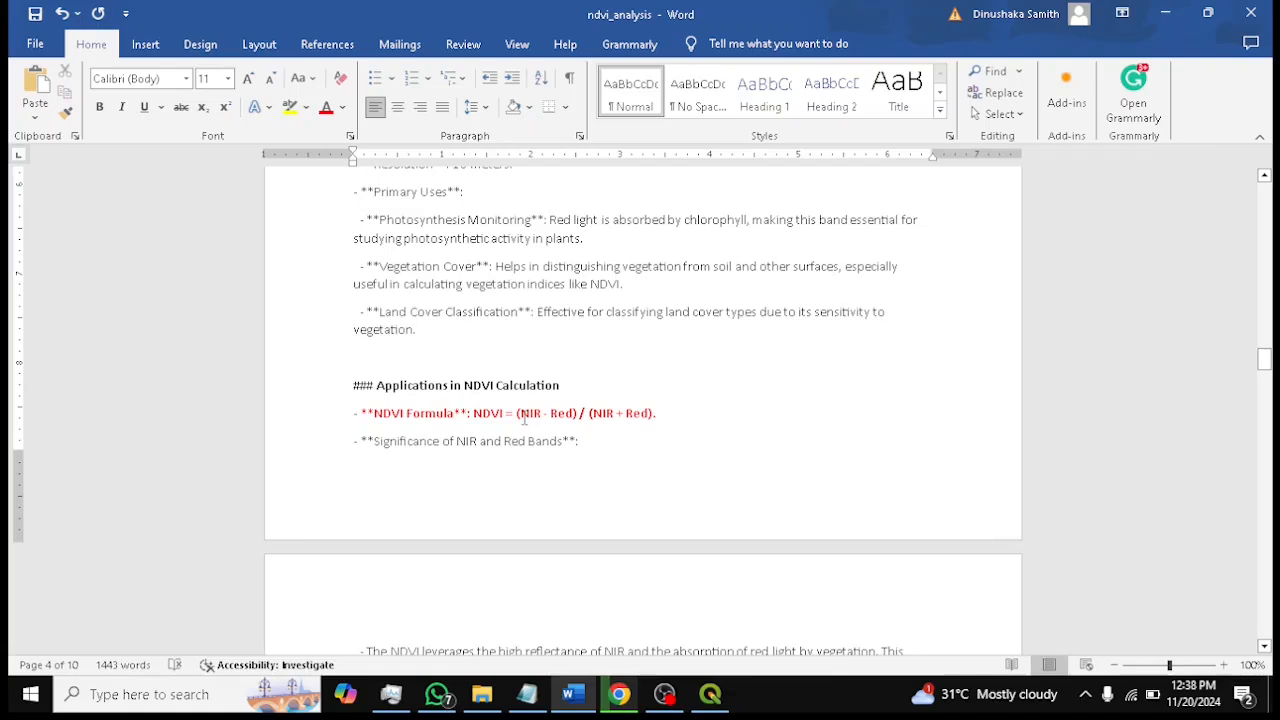
Reread the NDVI formula line and return to the QGIS Raster Calculator
{"action": "left_click", "coordinate": [546, 412]}
{"action": "left_click_drag", "start_coordinate": [657, 413], "coordinate": [376, 414]}
{"action": "left_click", "coordinate": [583, 447]}
{"action": "left_click", "coordinate": [711, 694]}
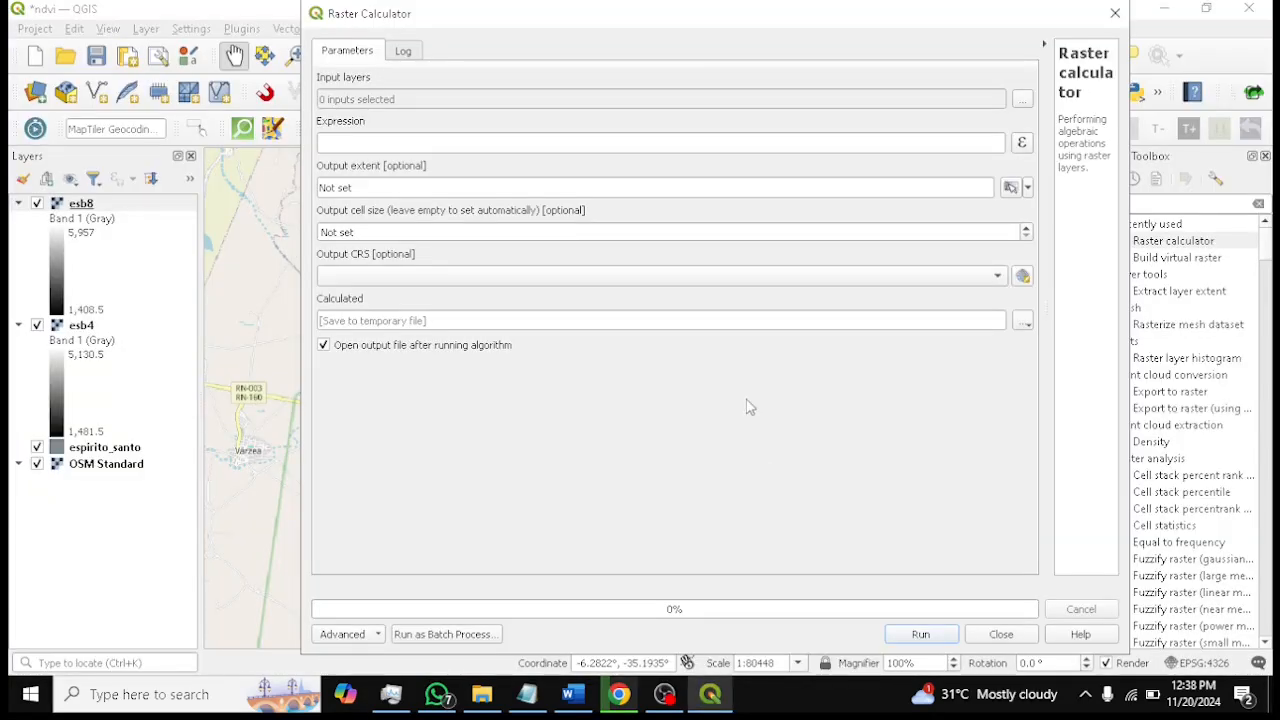
Select esb4 and esb8 as the Raster Calculator's input layers
{"action": "left_click", "coordinate": [1022, 99]}
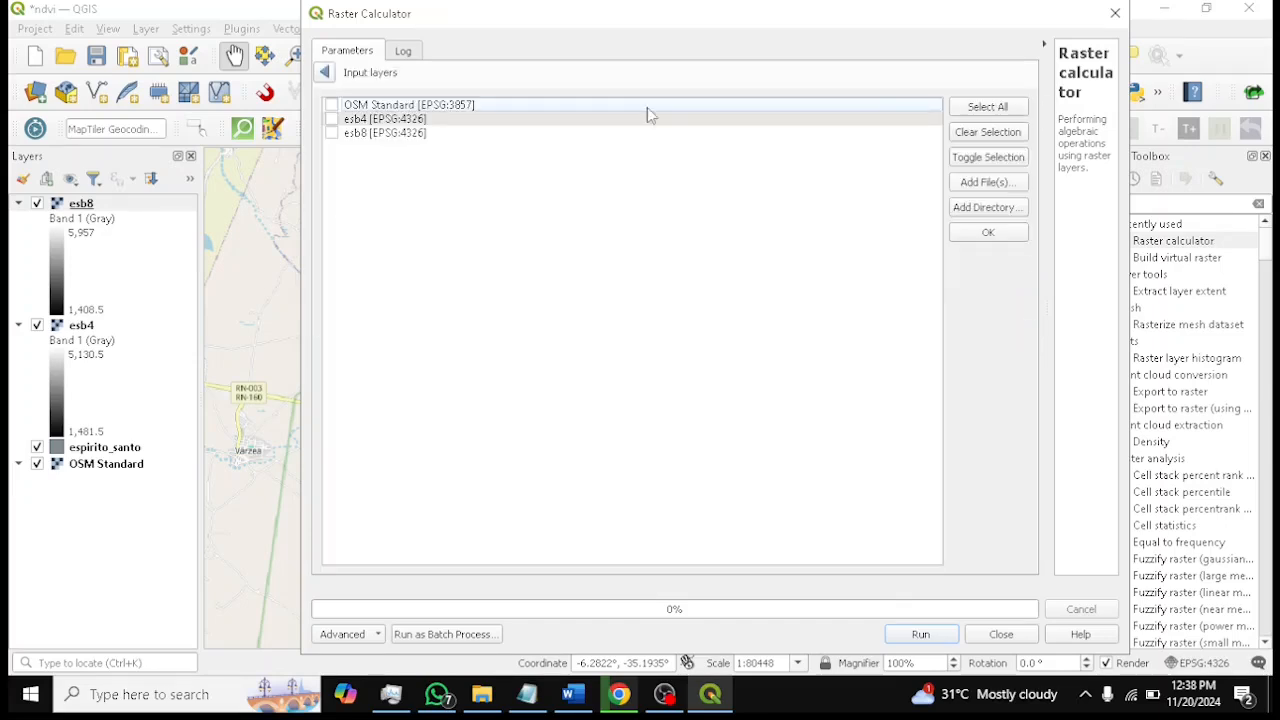
{"action": "left_click", "coordinate": [332, 119]}
{"action": "left_click", "coordinate": [980, 182]}
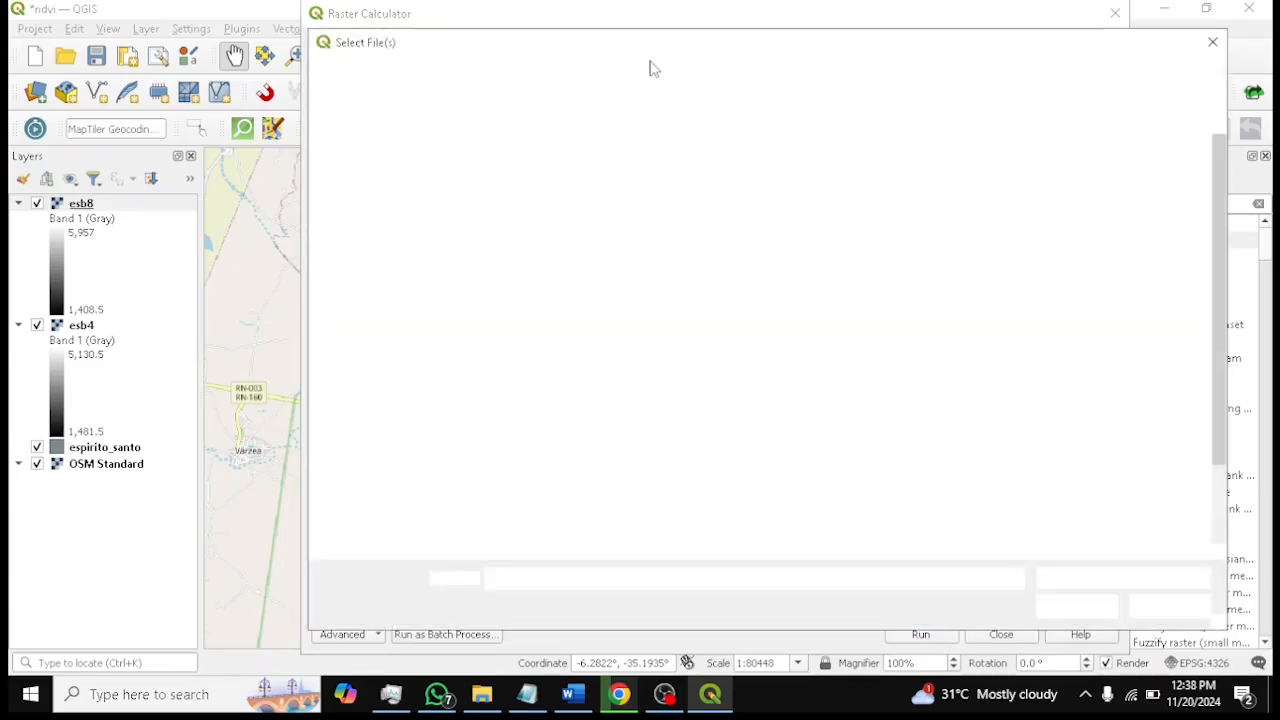
{"action": "left_click", "coordinate": [1170, 606]}
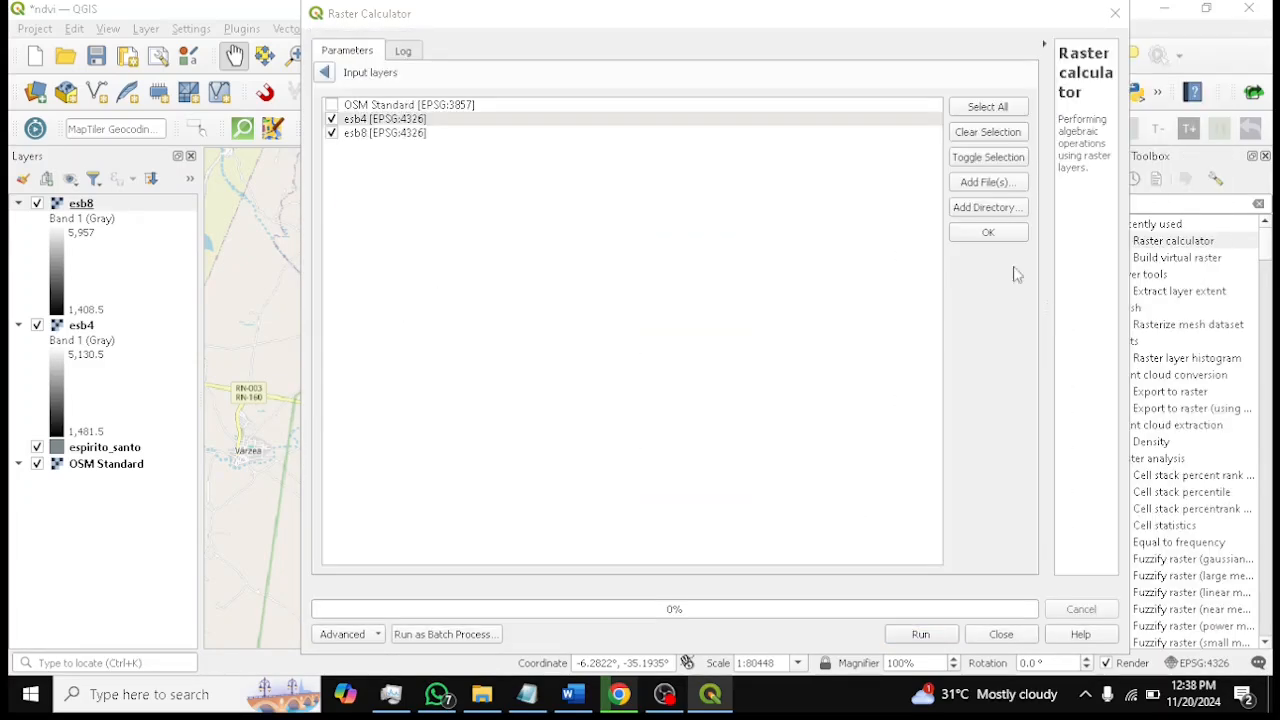
{"action": "left_click", "coordinate": [988, 233]}
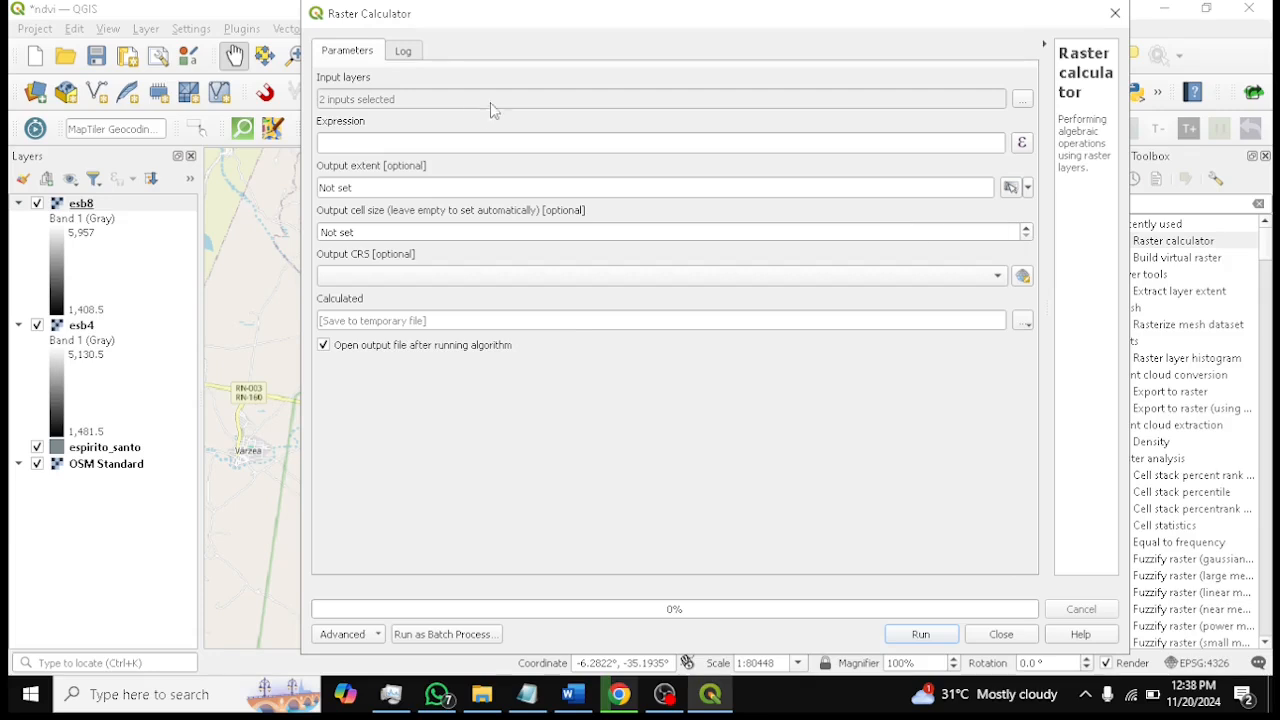
{"action": "key", "text": "XF86MonBrightnessUp"}
Enter the NDVI expression ("esb8@1"-"esb4@1")/("esb8@1"+"esb4@1") in the Raster Calculator expression builder, checking the formula in Word
{"action": "left_click", "coordinate": [1022, 145]}
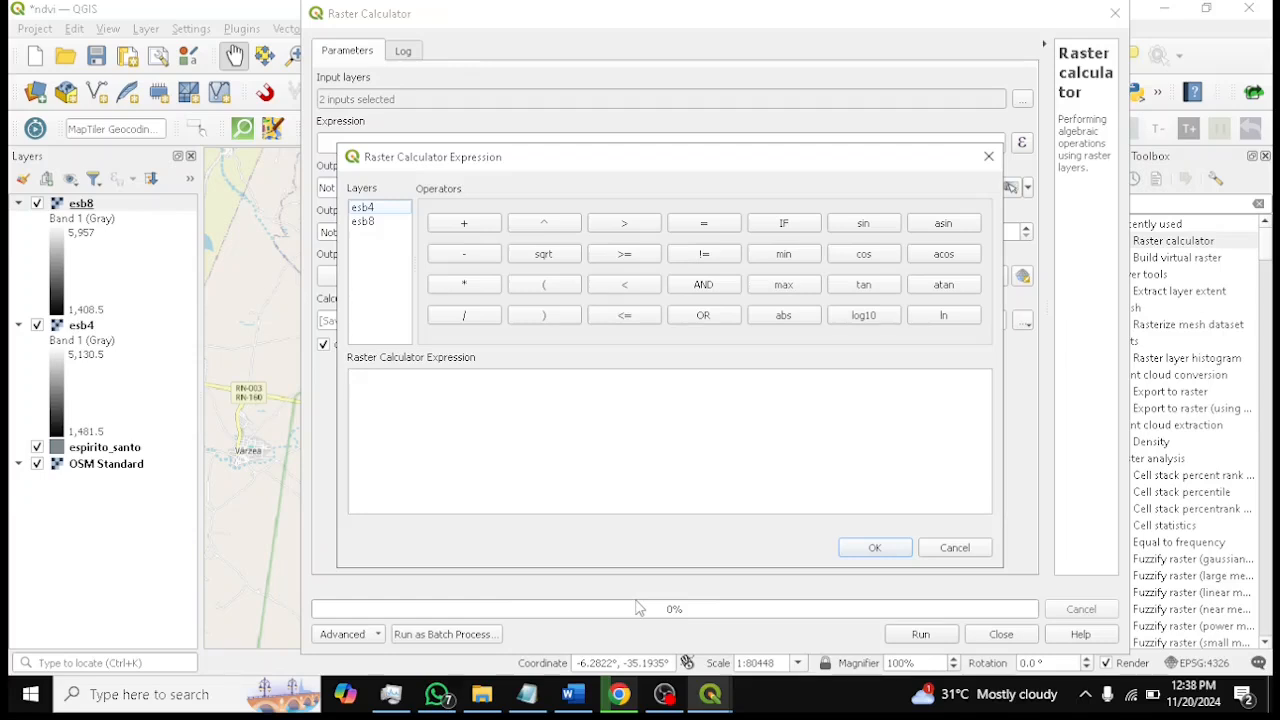
{"action": "left_click", "coordinate": [573, 694]}
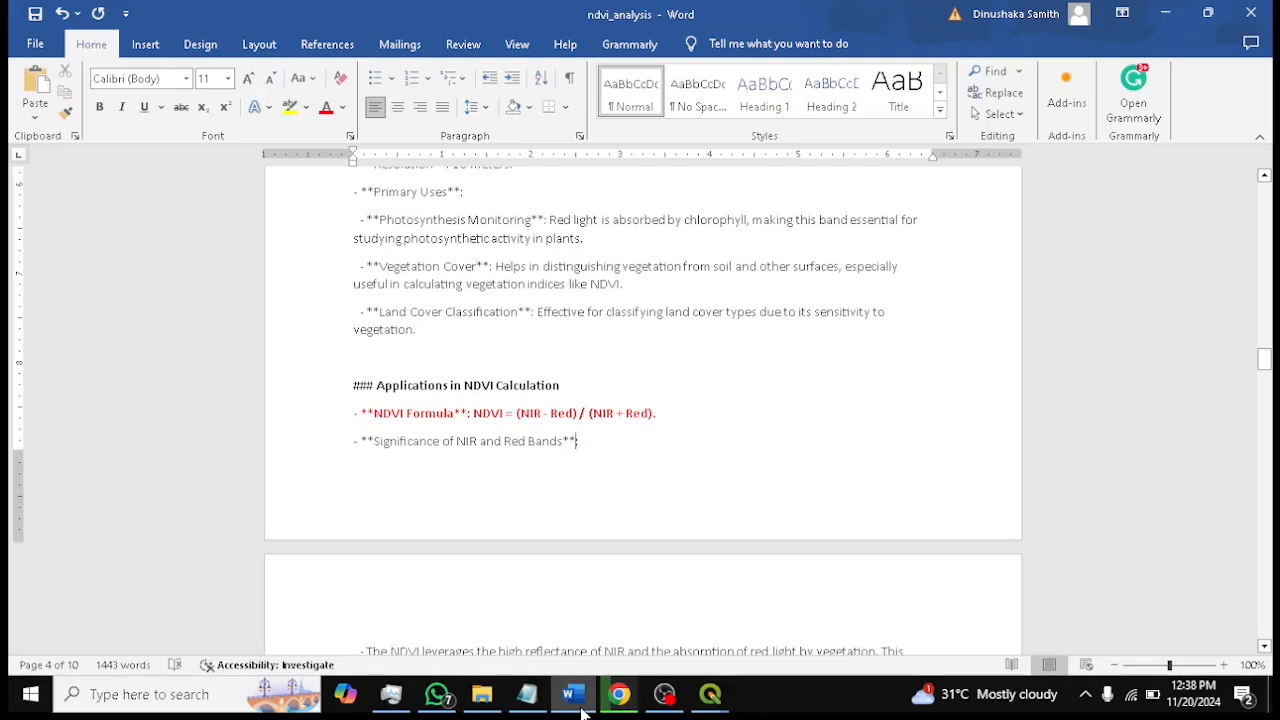
{"action": "left_click", "coordinate": [585, 705]}
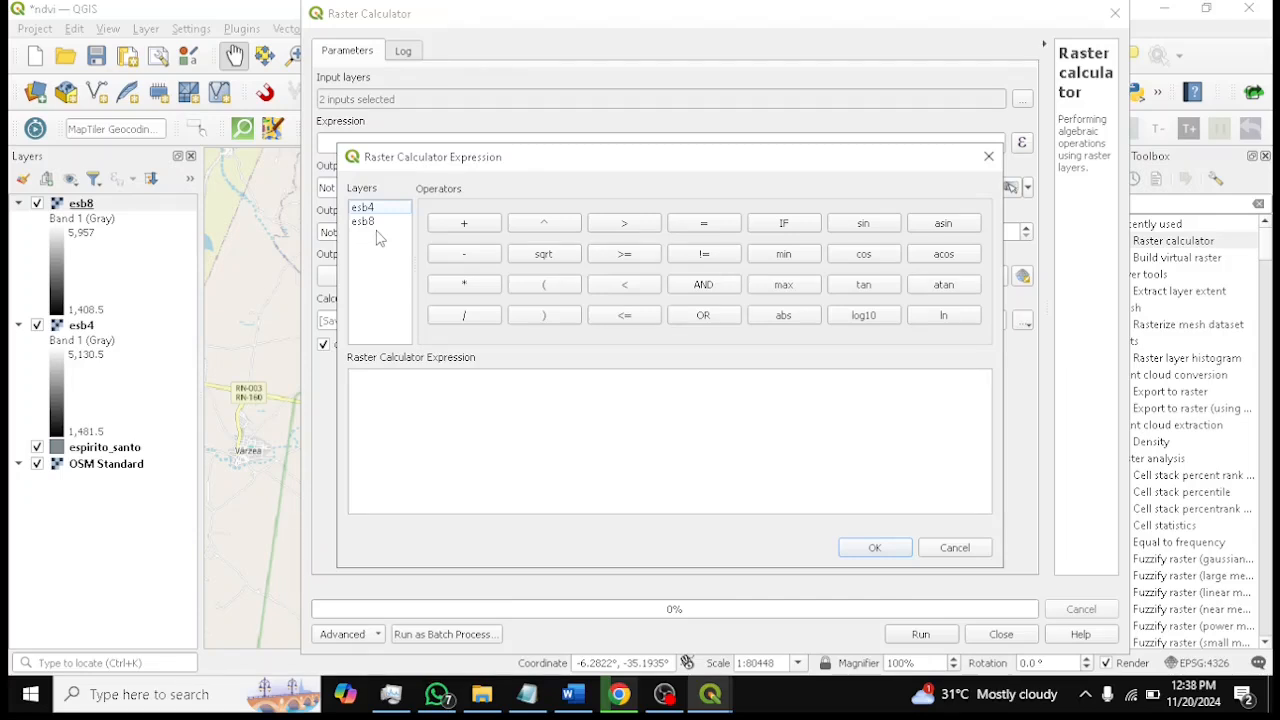
{"action": "double_click", "coordinate": [373, 222]}
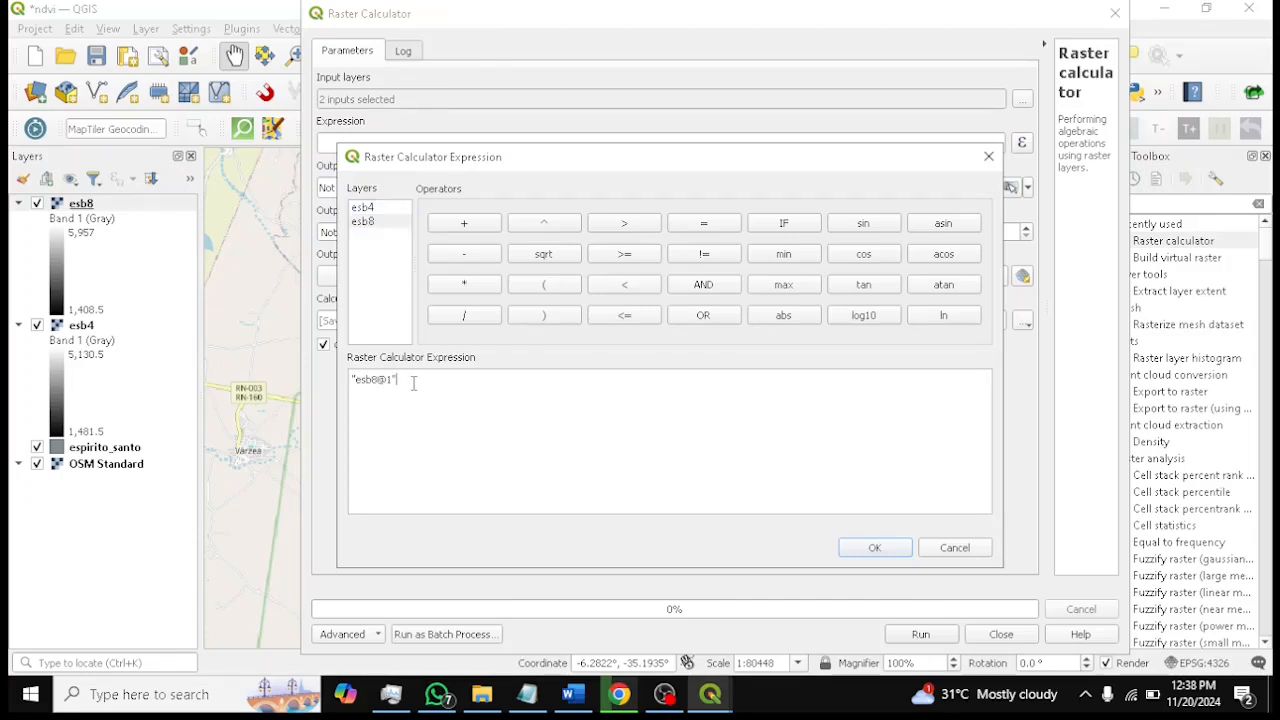
{"action": "type", "text": "-"}
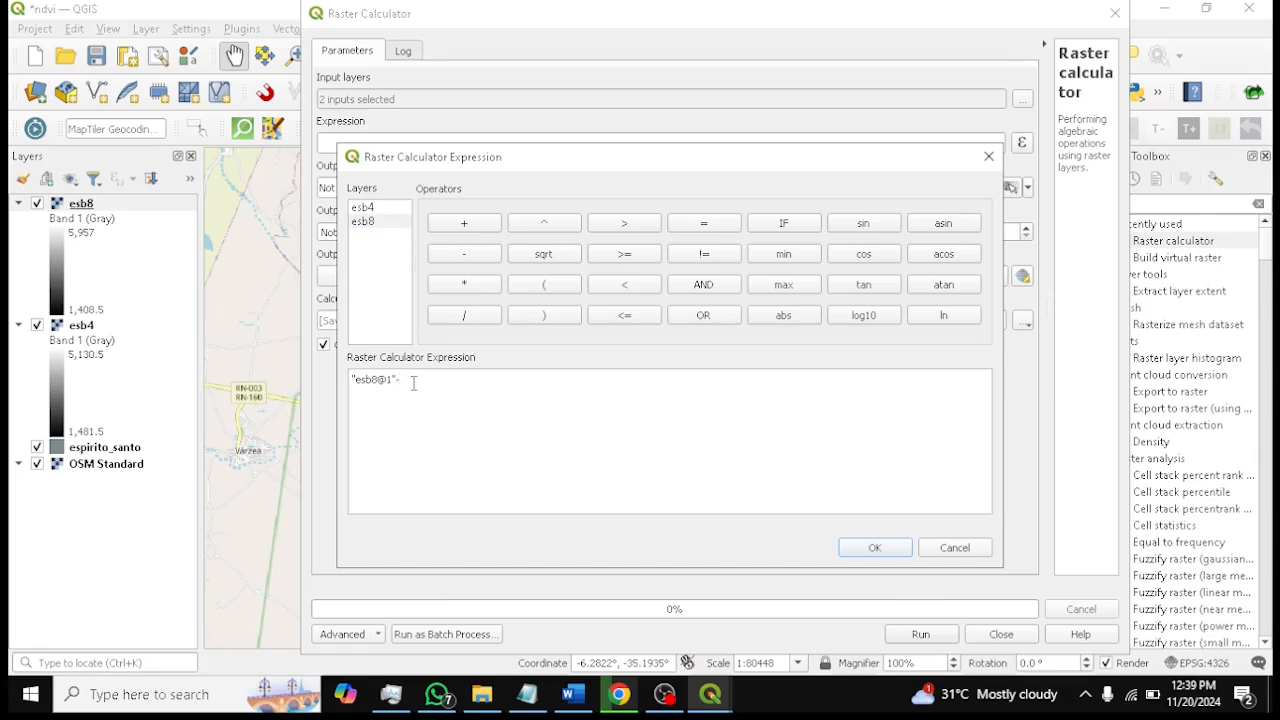
{"action": "double_click", "coordinate": [370, 208]}
{"action": "left_click", "coordinate": [352, 379]}
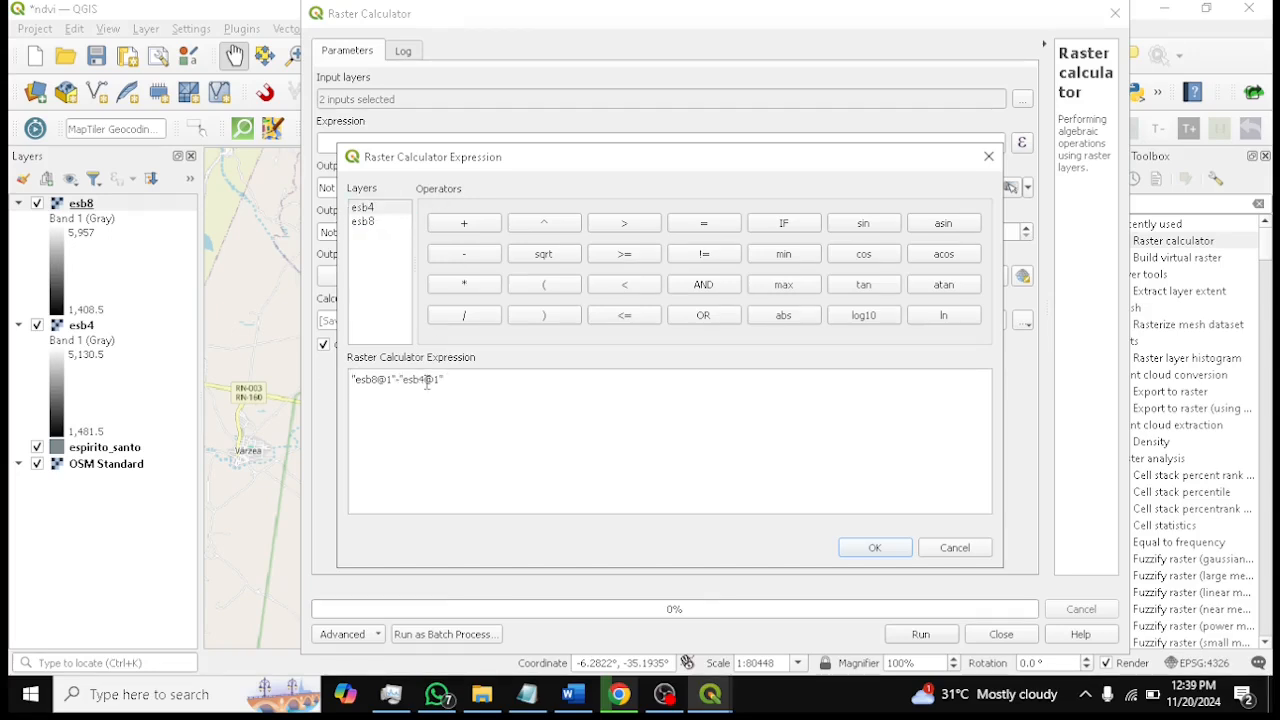
{"action": "type", "text": "("}
{"action": "type", "text": ")/("}
{"action": "double_click", "coordinate": [366, 222]}
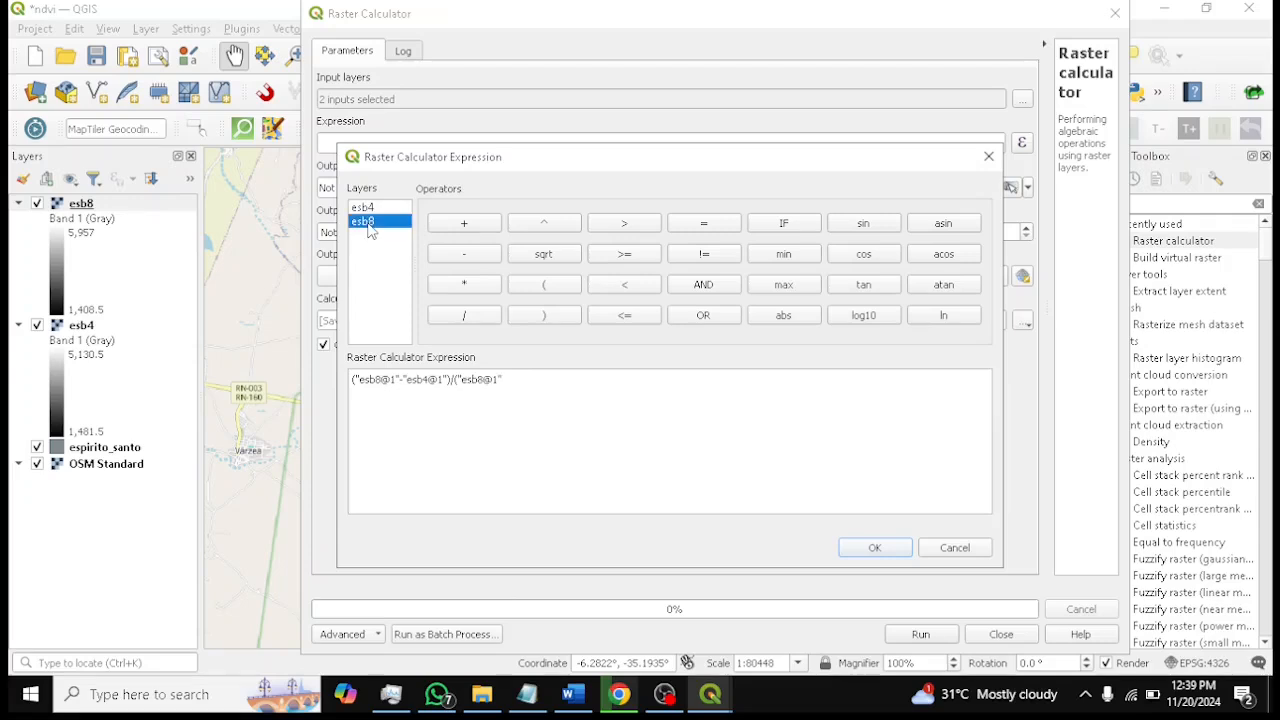
{"action": "left_click", "coordinate": [548, 380]}
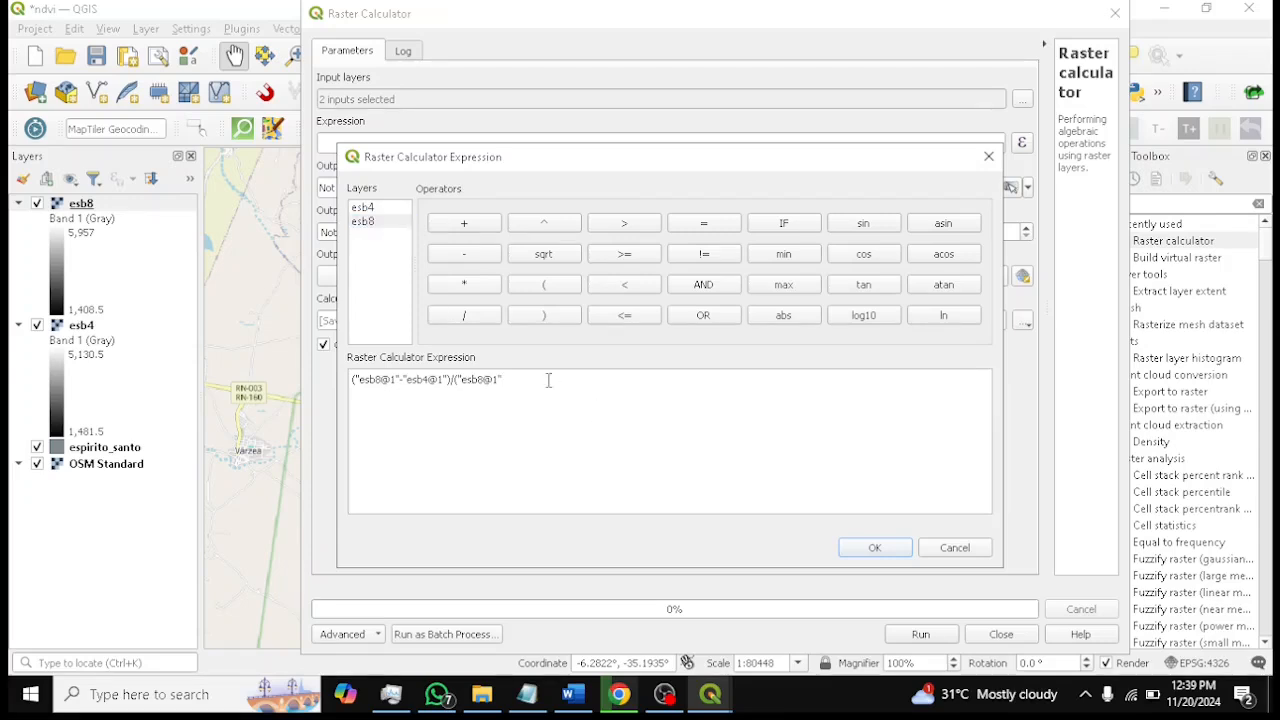
{"action": "double_click", "coordinate": [366, 208]}
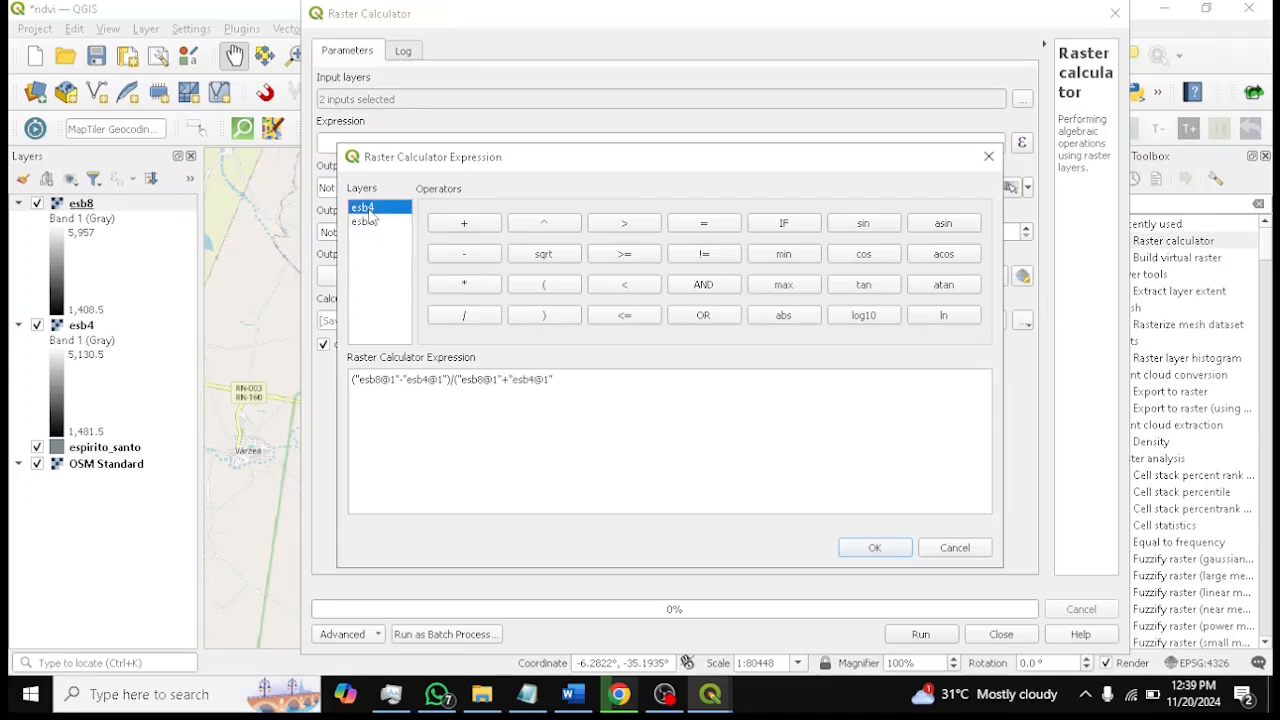
{"action": "left_click", "coordinate": [598, 388]}
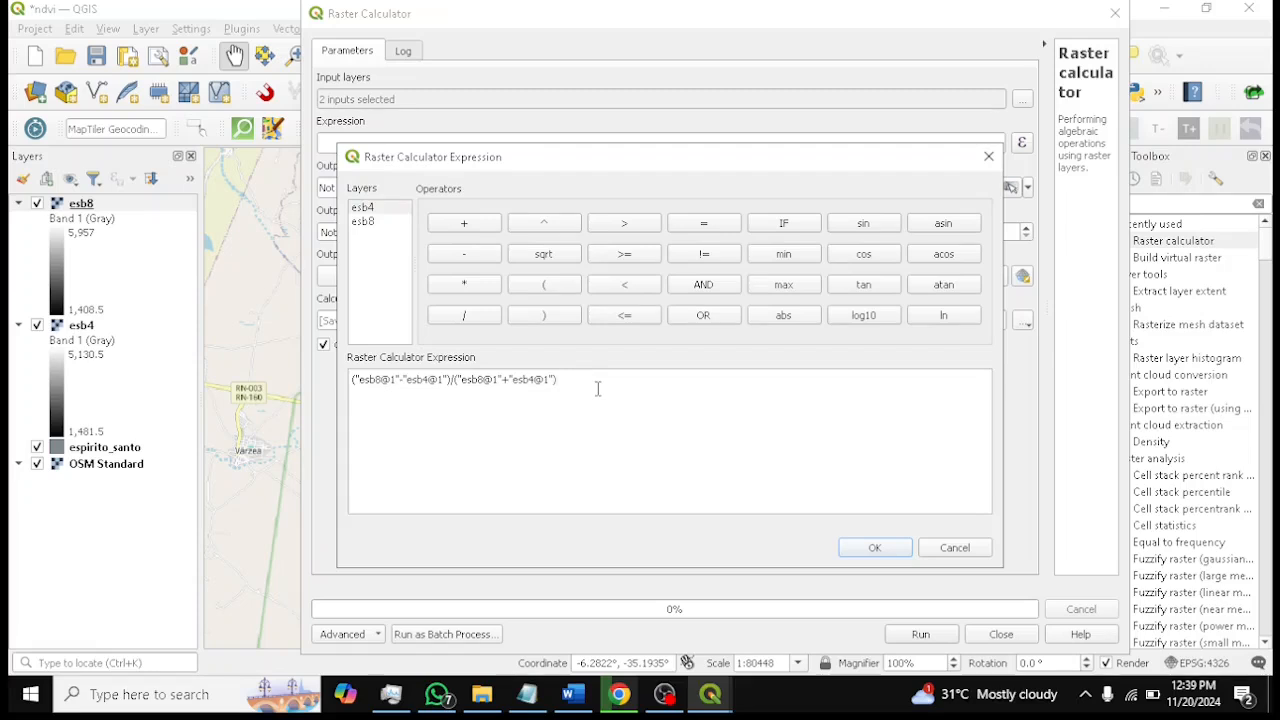
{"action": "left_click", "coordinate": [875, 549]}
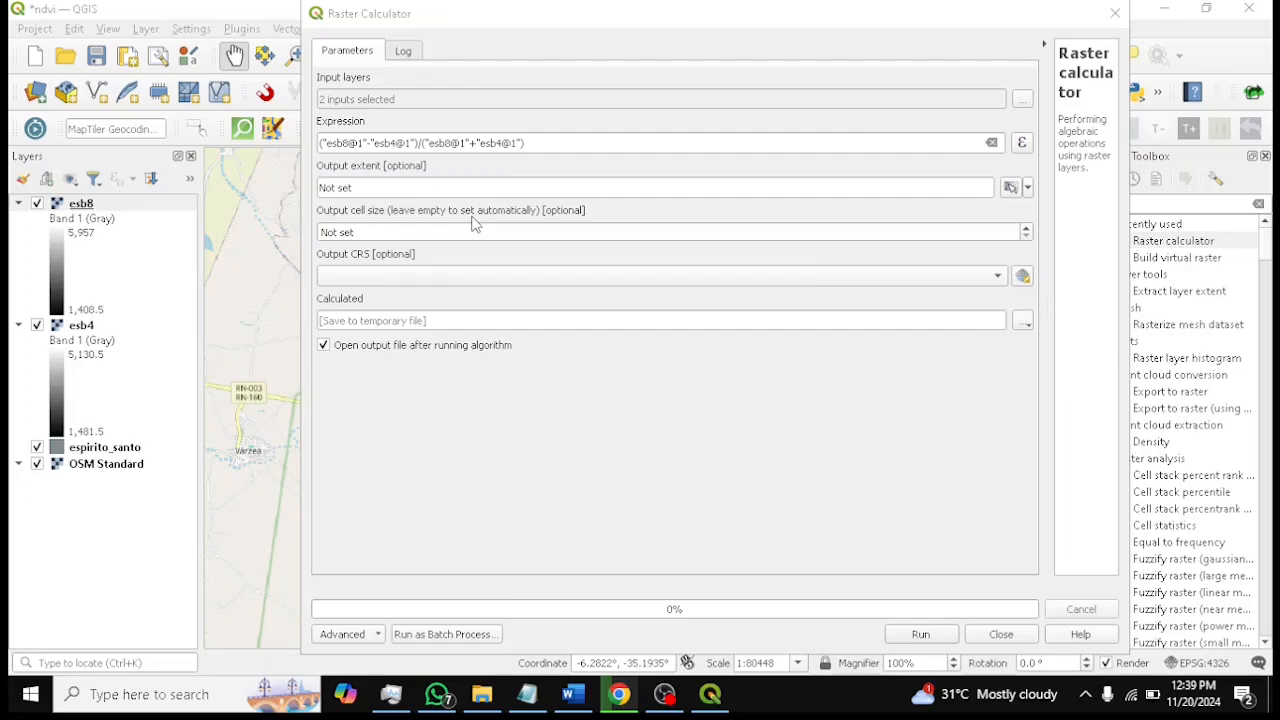
Hide the esb8 and esb4 layers and move the Raster Calculator dialog aside to view the map
{"action": "left_click_drag", "start_coordinate": [965, 16], "coordinate": [1115, 430]}
{"action": "left_click_drag", "start_coordinate": [679, 336], "coordinate": [712, 262]}
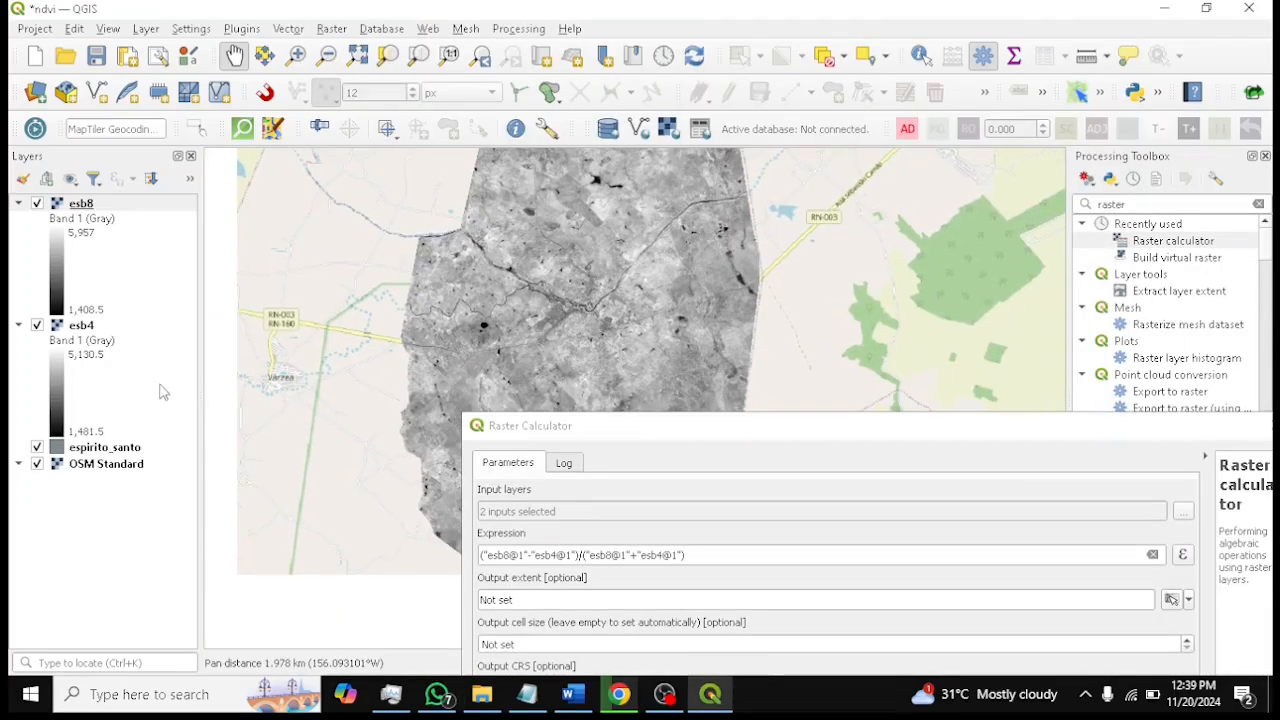
{"action": "left_click", "coordinate": [37, 203]}
{"action": "left_click", "coordinate": [37, 325]}
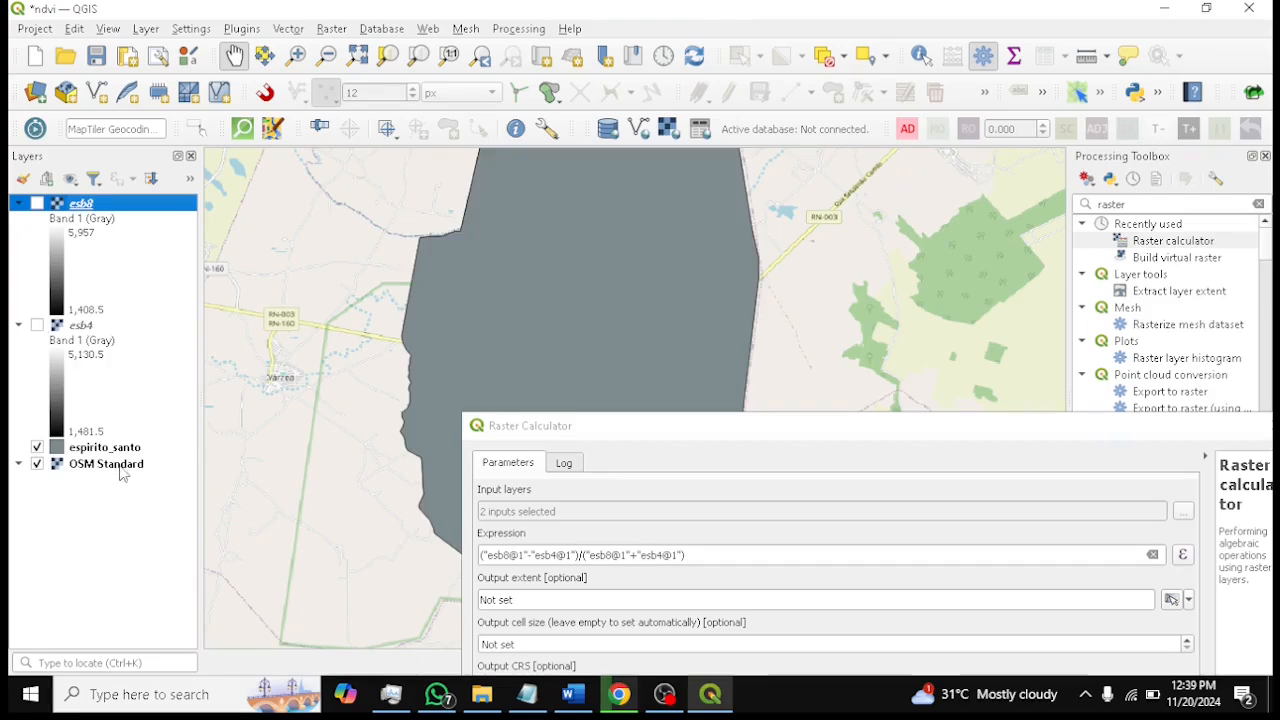
{"action": "left_click_drag", "start_coordinate": [446, 360], "coordinate": [766, 333]}
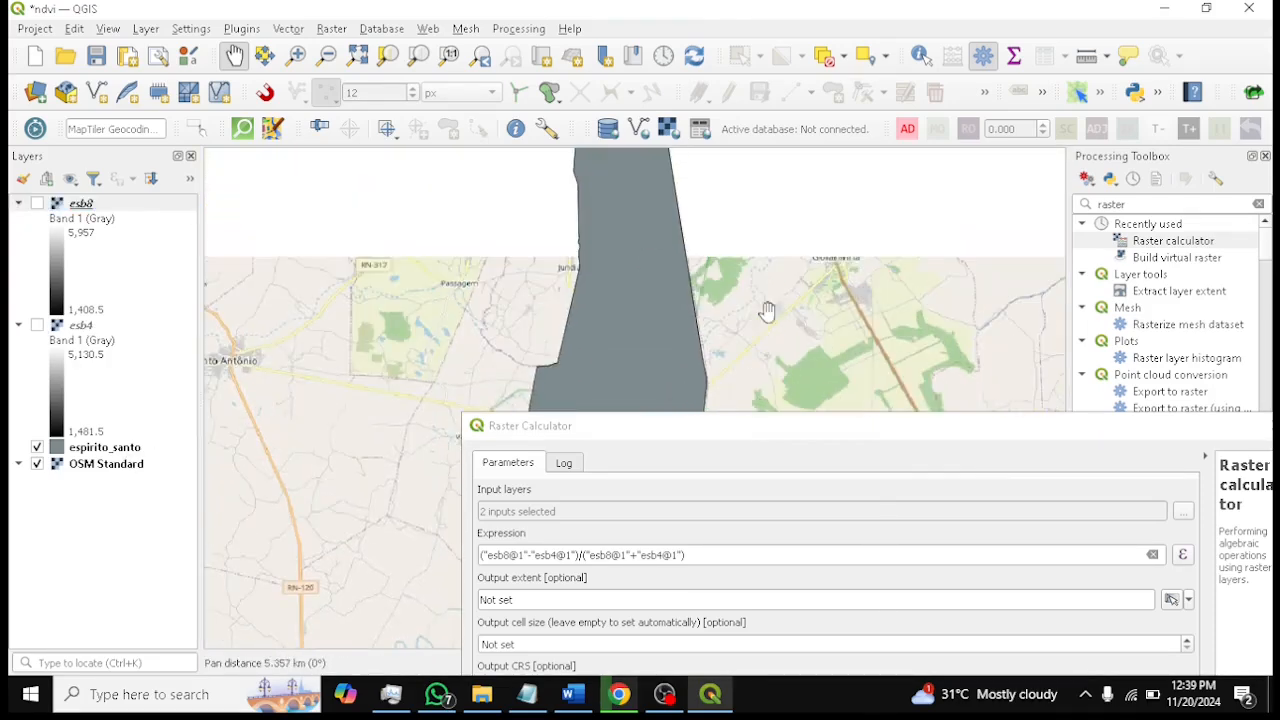
{"action": "left_click_drag", "start_coordinate": [746, 194], "coordinate": [767, 307]}
{"action": "left_click_drag", "start_coordinate": [693, 238], "coordinate": [686, 192]}
{"action": "left_click_drag", "start_coordinate": [727, 303], "coordinate": [710, 221]}
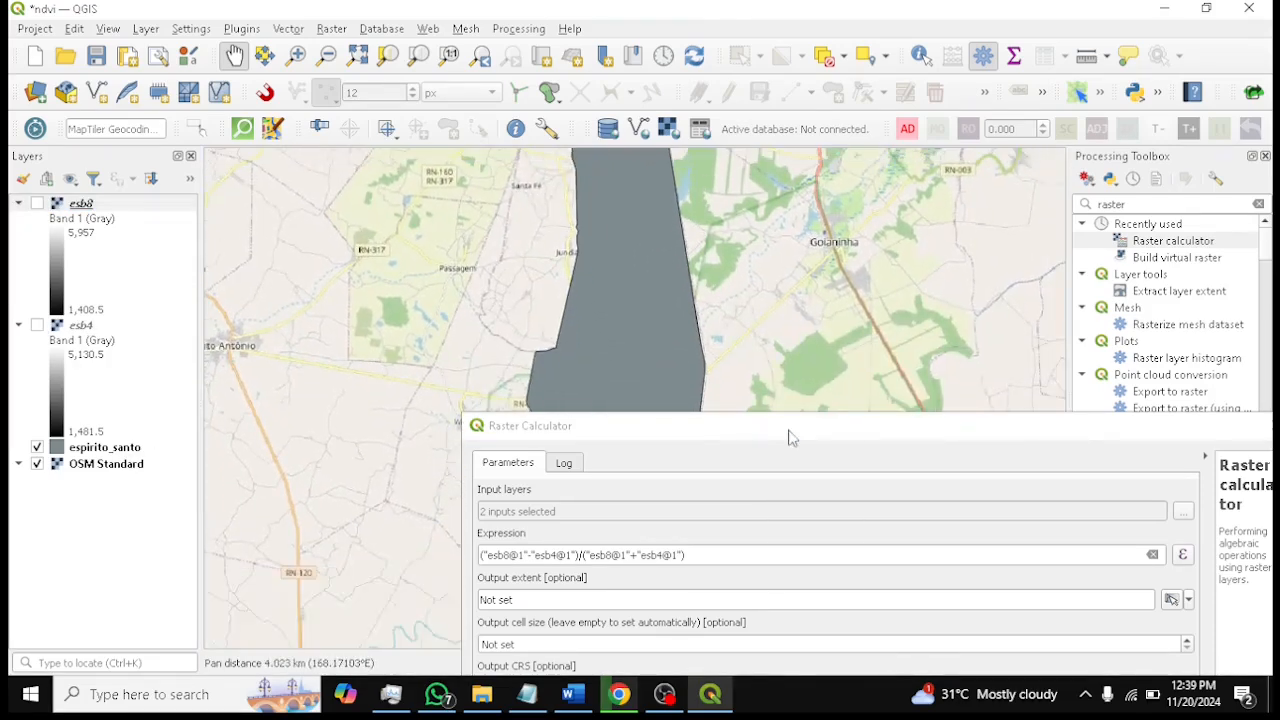
{"action": "left_click_drag", "start_coordinate": [790, 437], "coordinate": [533, 70]}
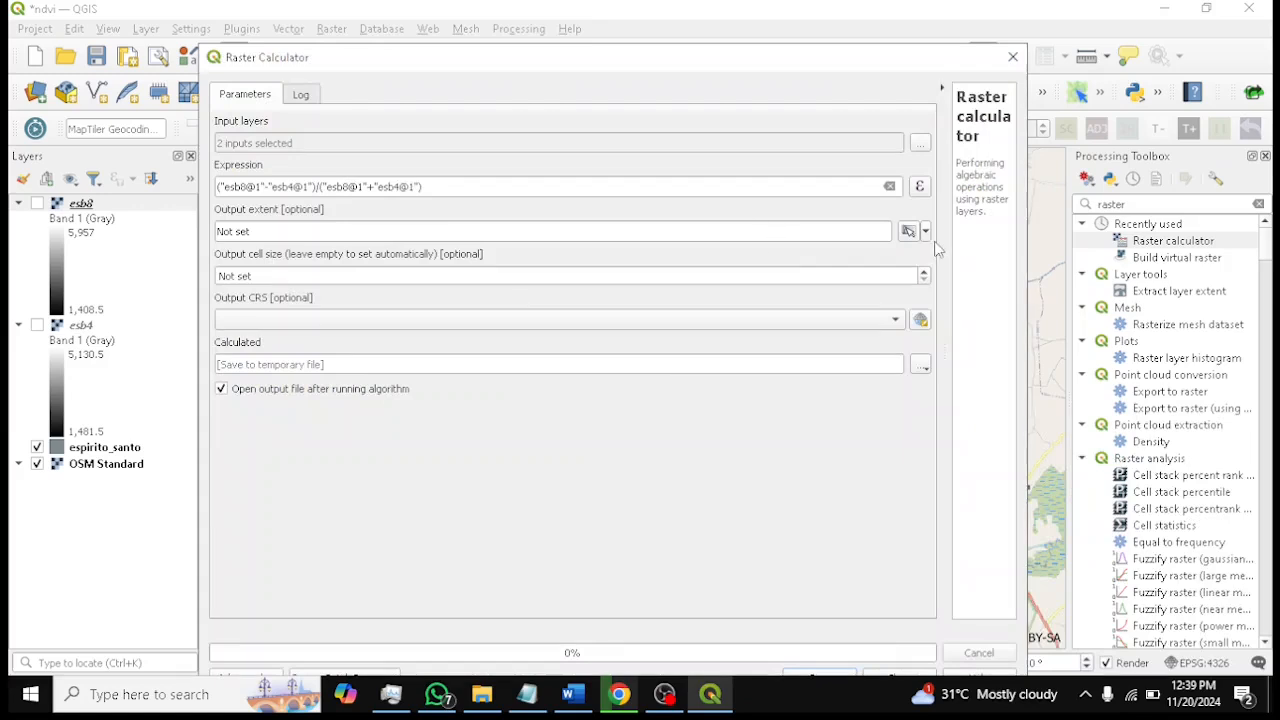
Calculate the output extent from the espirito_santo layer
{"action": "left_click", "coordinate": [925, 231]}
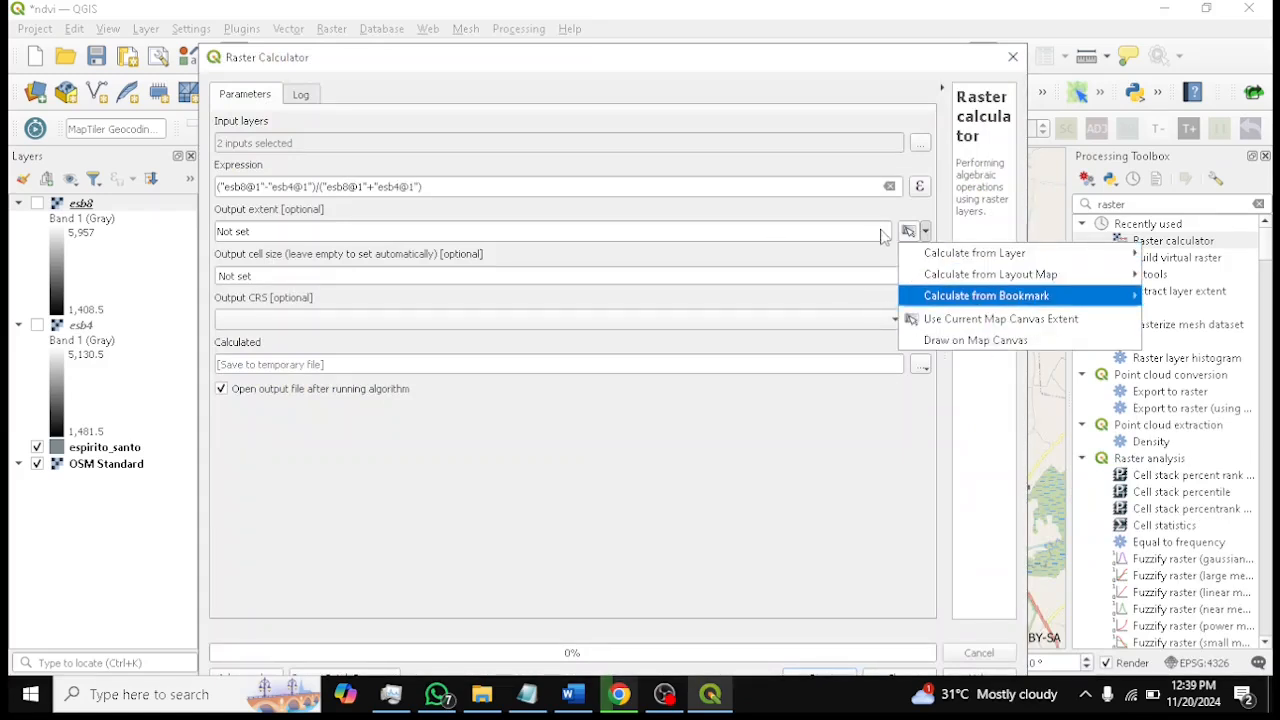
{"action": "mouse_move", "coordinate": [1014, 264]}
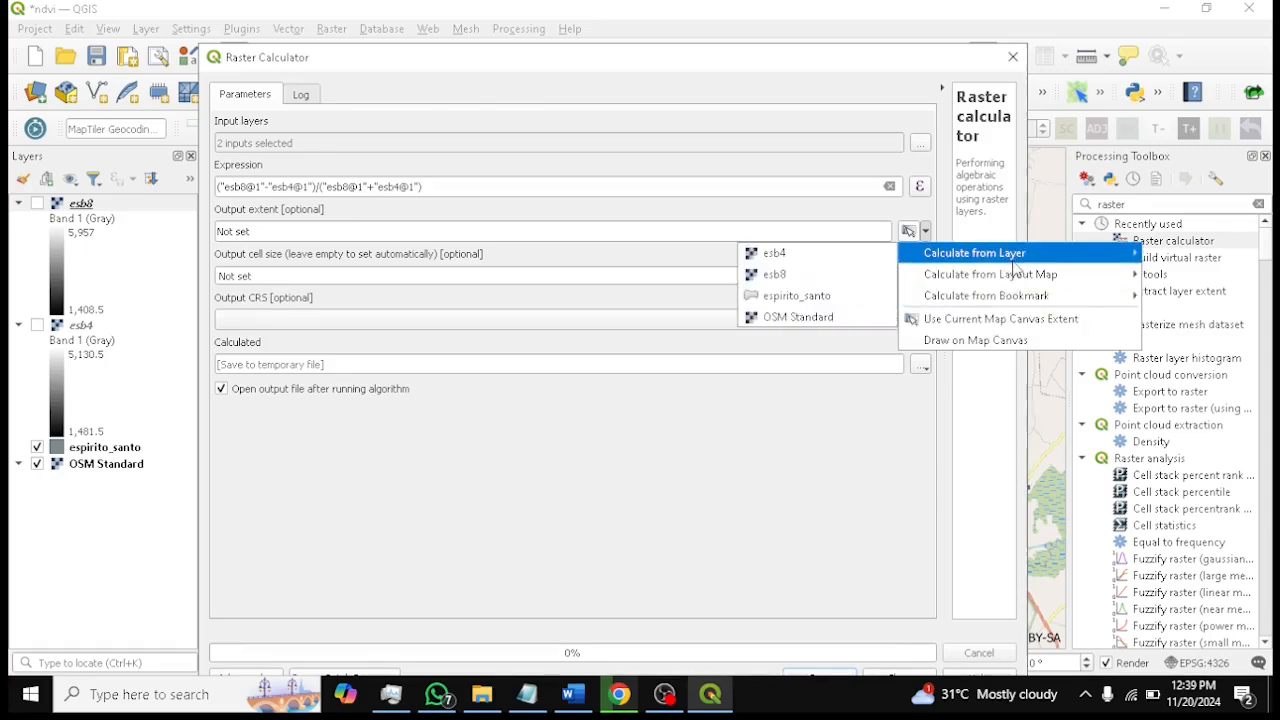
{"action": "left_click", "coordinate": [806, 296]}
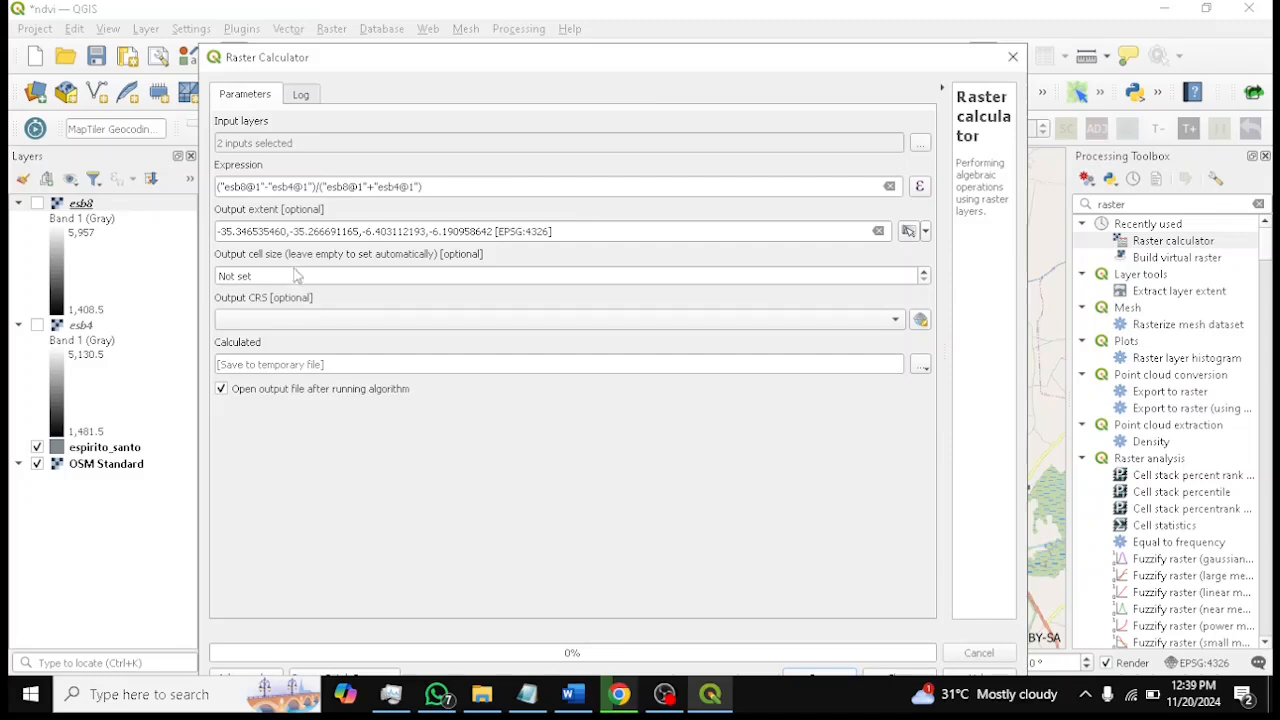
Set the output CRS to Project CRS: EPSG:4326 - WGS 84
{"action": "left_click_drag", "start_coordinate": [686, 57], "coordinate": [760, 43]}
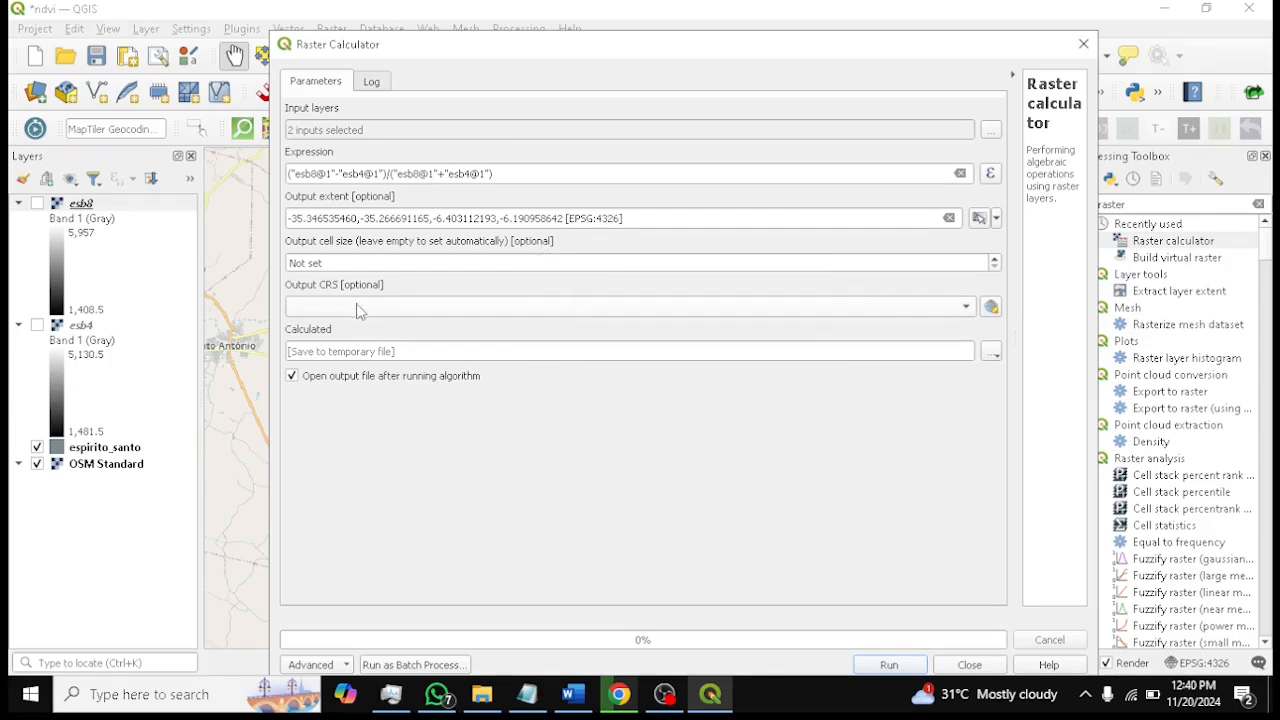
{"action": "left_click", "coordinate": [543, 307]}
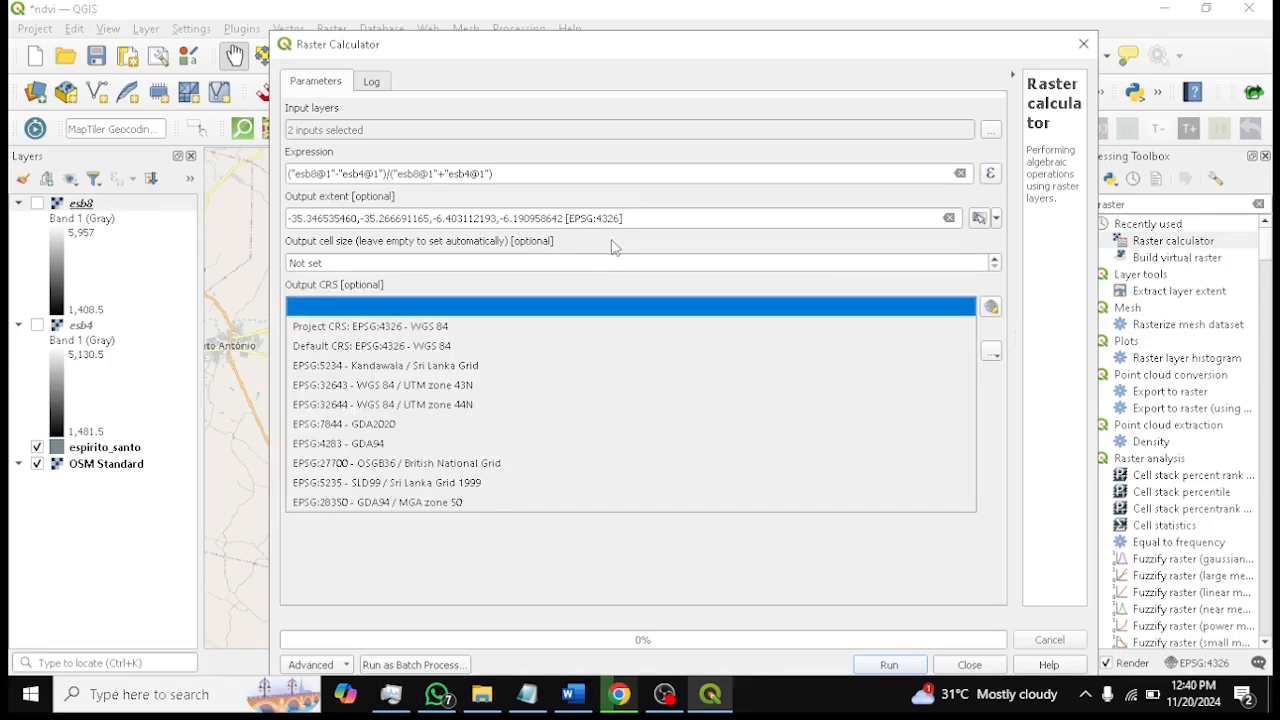
{"action": "left_click", "coordinate": [605, 286]}
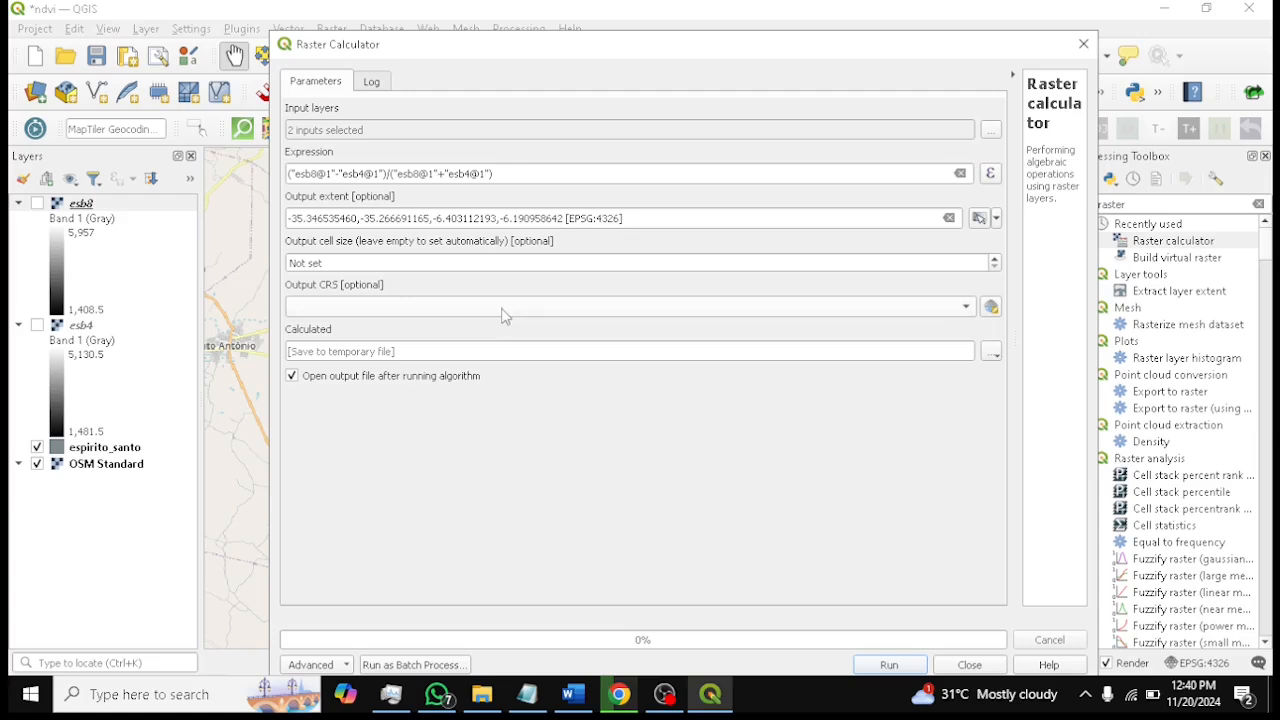
{"action": "left_click", "coordinate": [507, 310]}
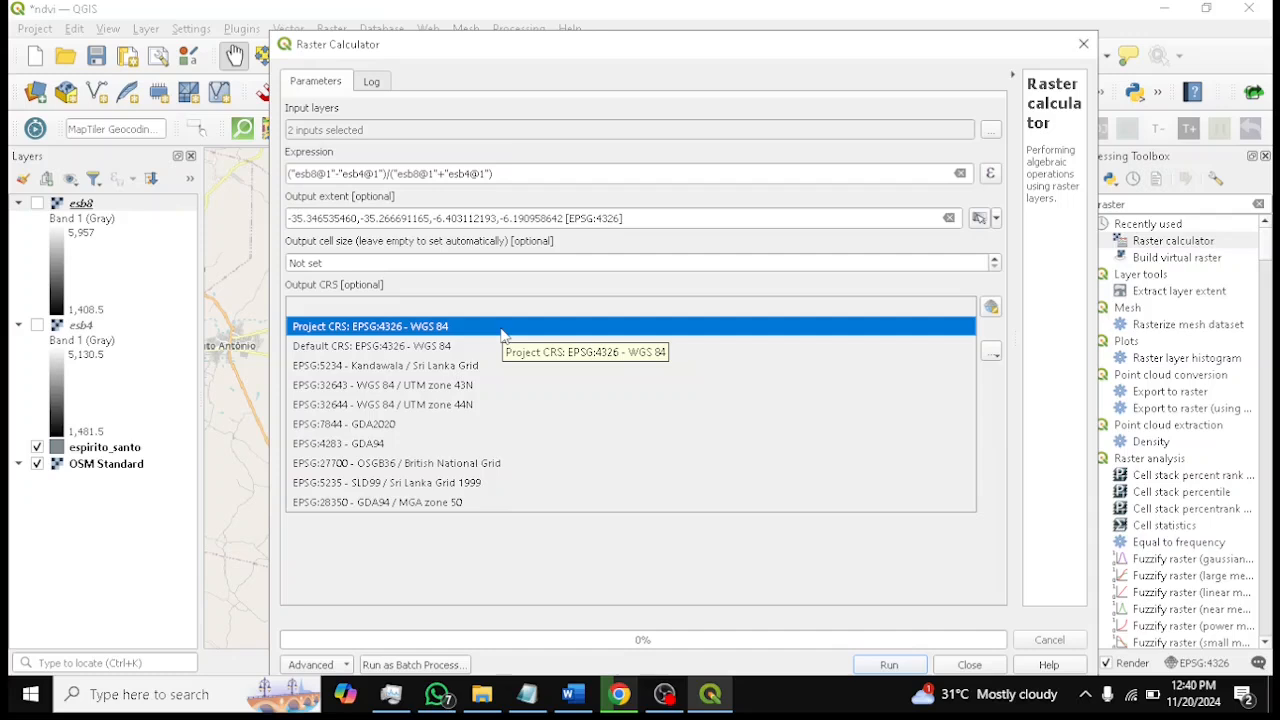
{"action": "left_click", "coordinate": [503, 335]}
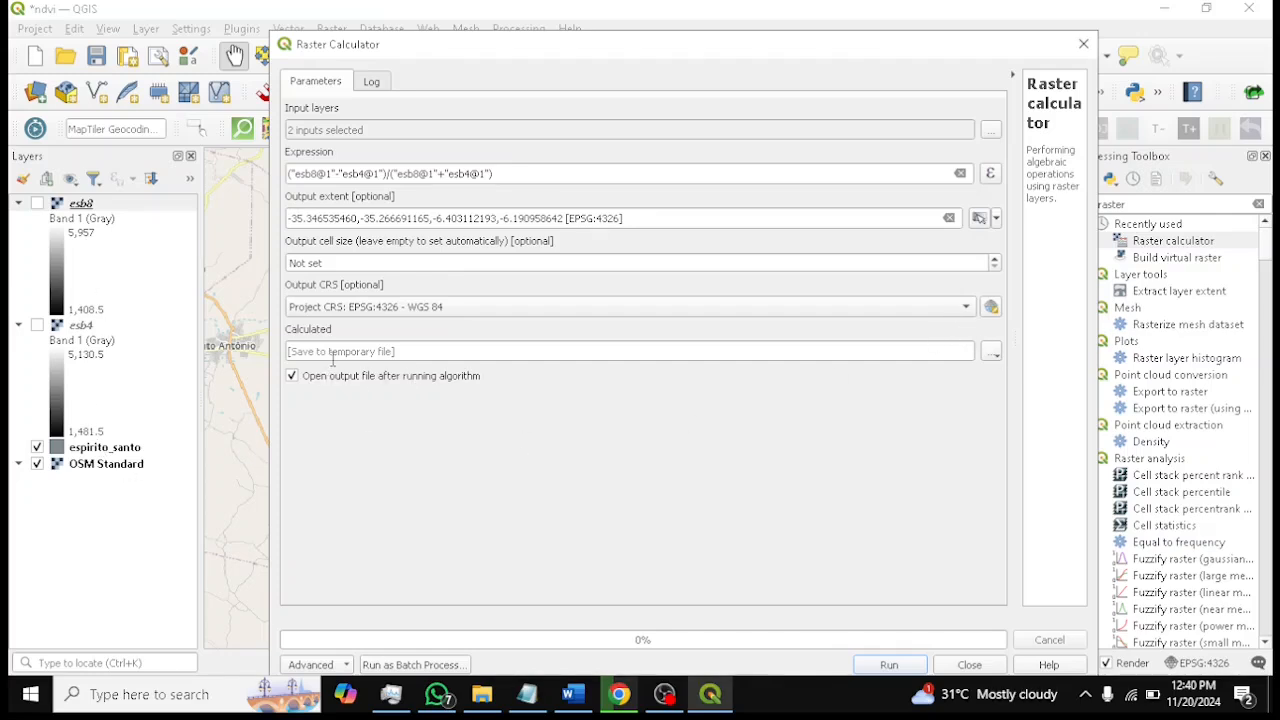
Save the calculated output to a file named ndvi_espirito_santo in overseem_labs/os_geoai_training/ndvi_analysis/results
{"action": "left_click", "coordinate": [428, 352]}
{"action": "left_click", "coordinate": [991, 352]}
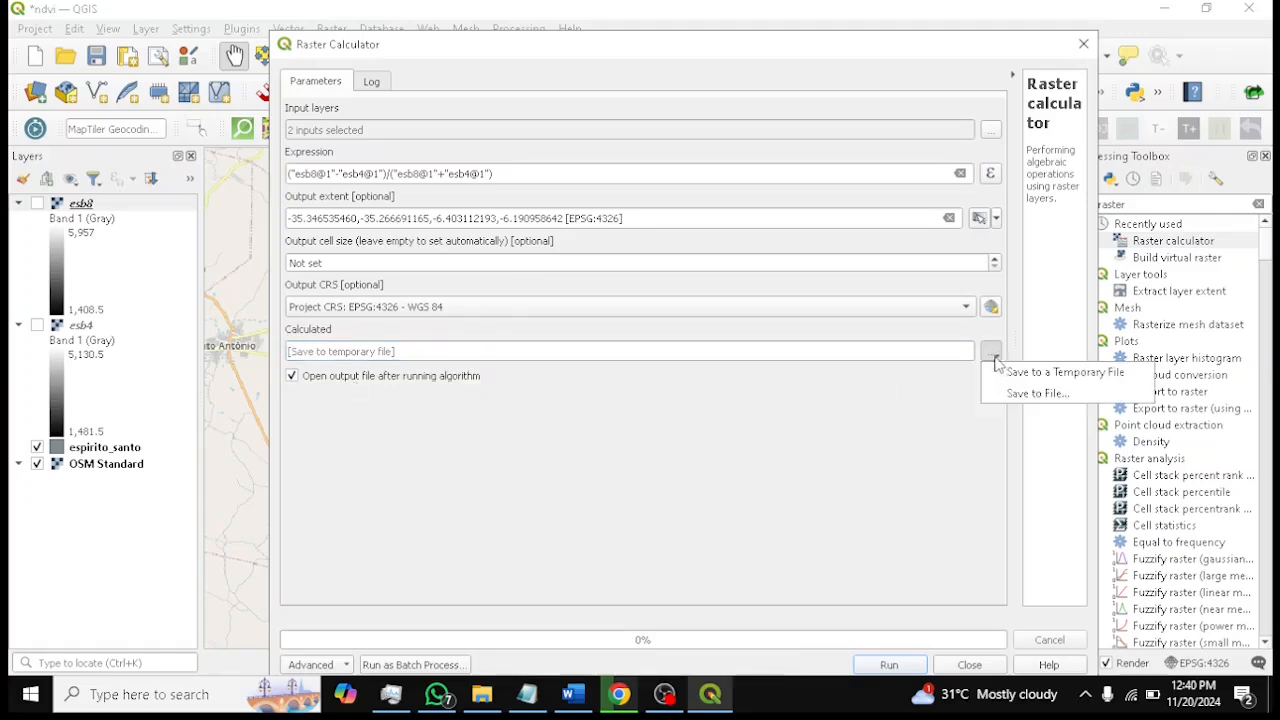
{"action": "left_click", "coordinate": [1025, 394]}
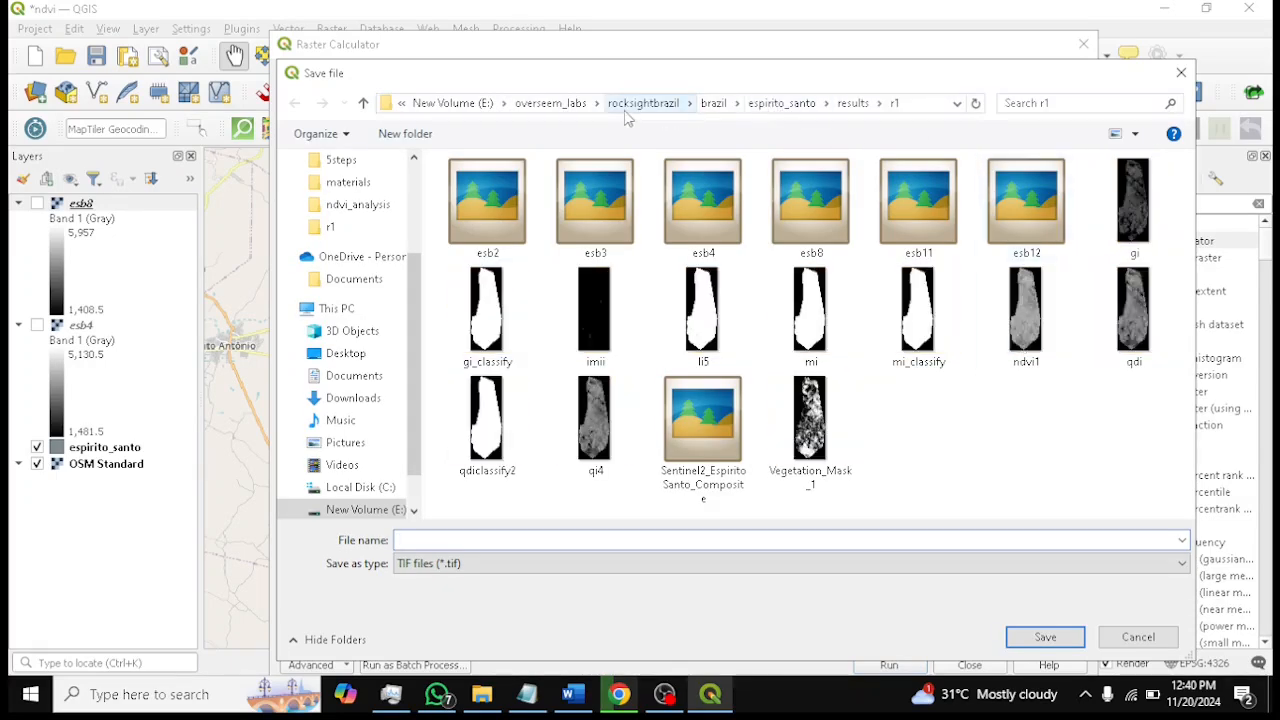
{"action": "left_click", "coordinate": [543, 108]}
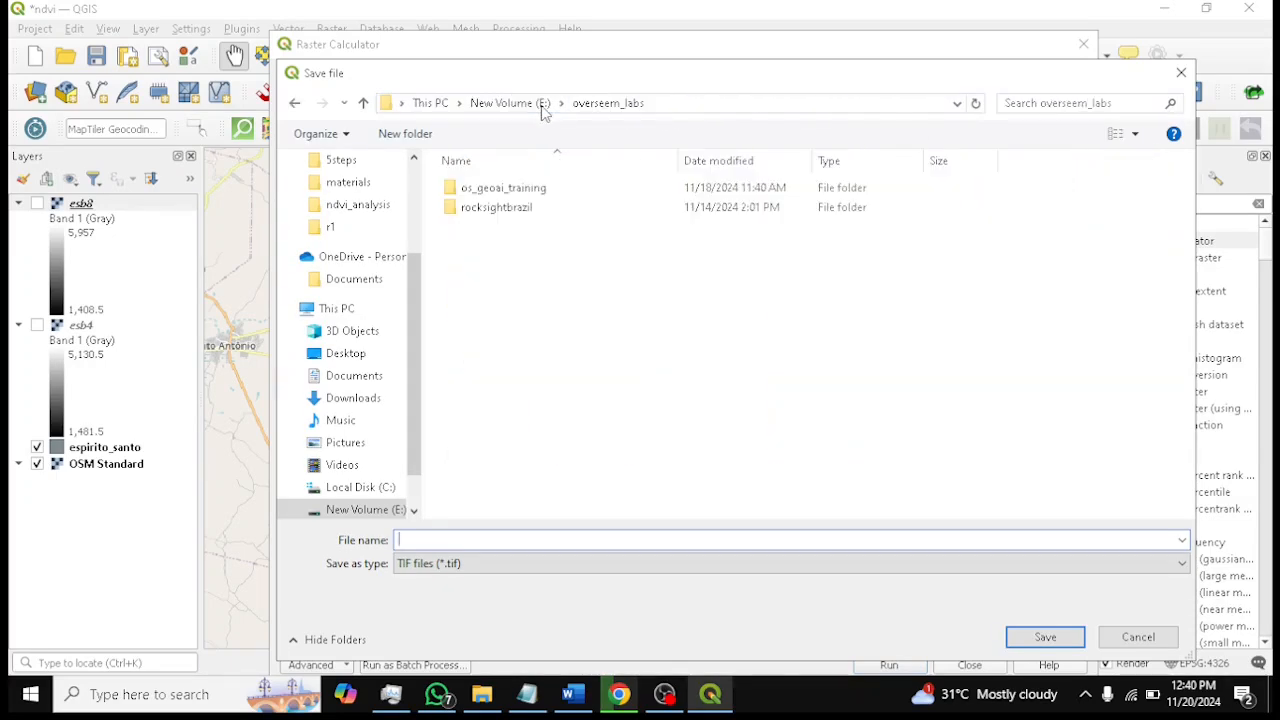
{"action": "double_click", "coordinate": [548, 198]}
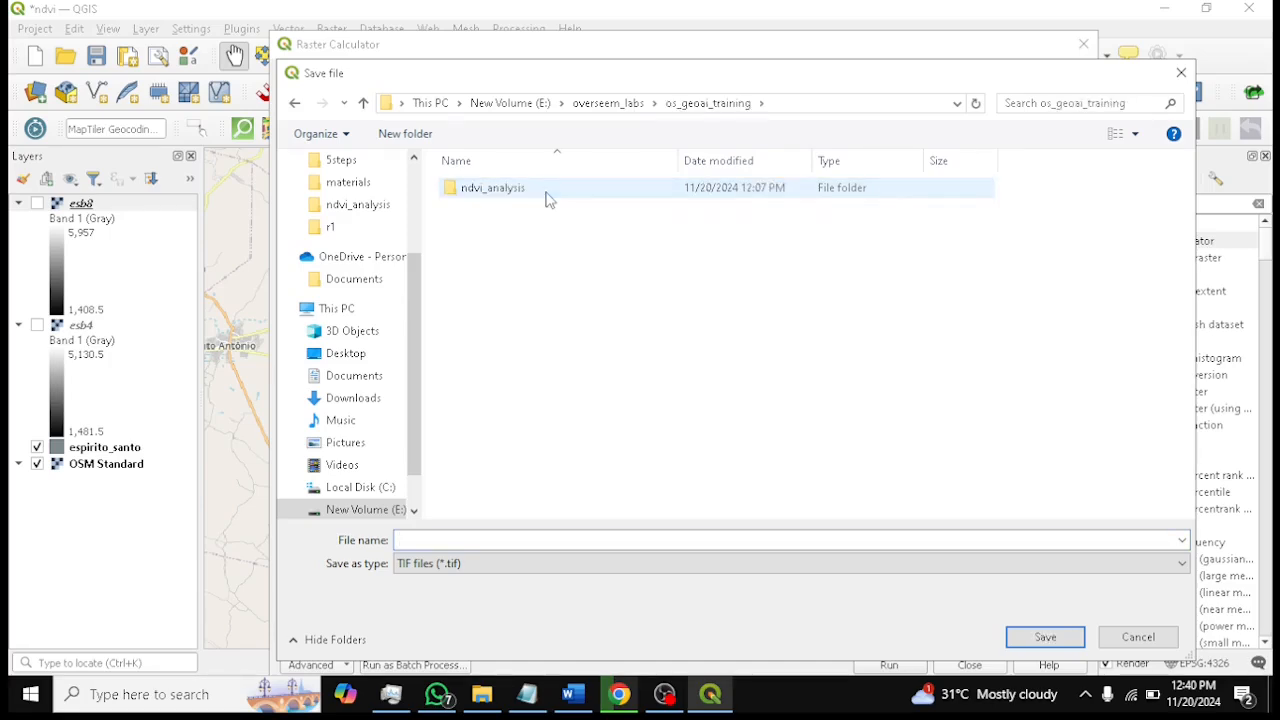
{"action": "left_click", "coordinate": [530, 199]}
{"action": "double_click", "coordinate": [530, 199]}
{"action": "left_click", "coordinate": [503, 268]}
{"action": "double_click", "coordinate": [503, 268]}
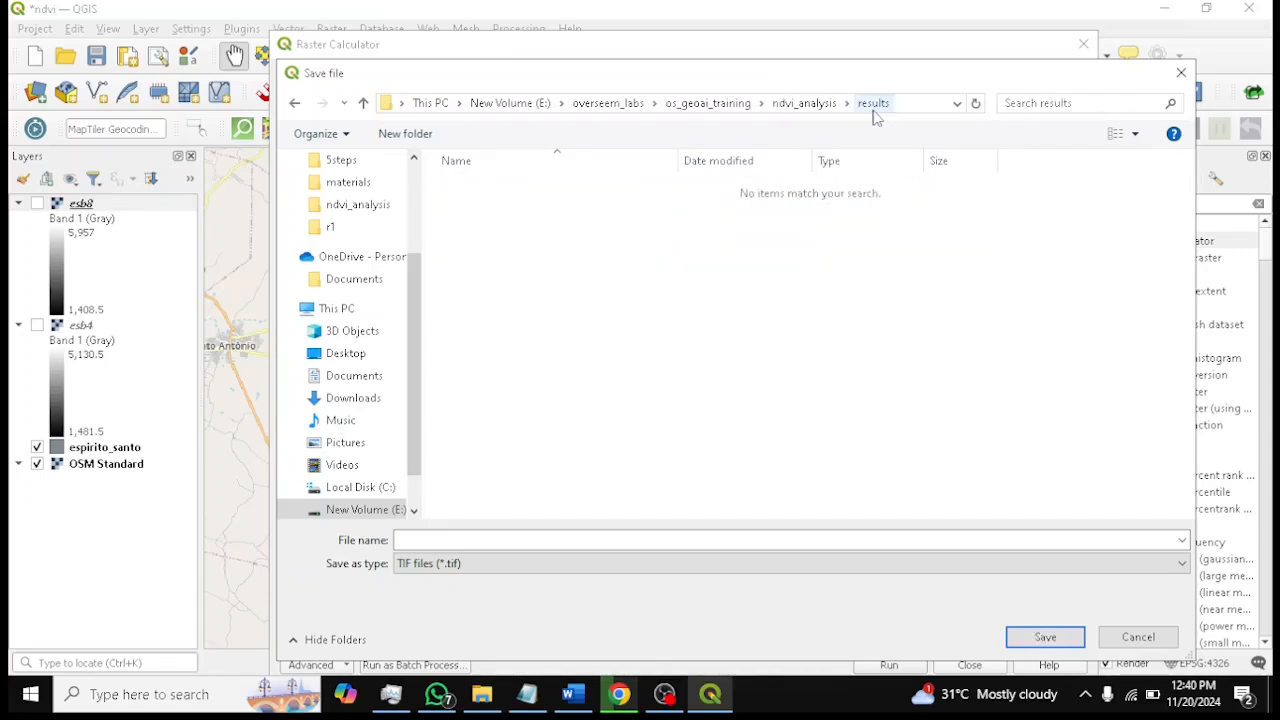
{"action": "type", "text": "dvi_espirito_sant"}
{"action": "key", "text": "Tab"}
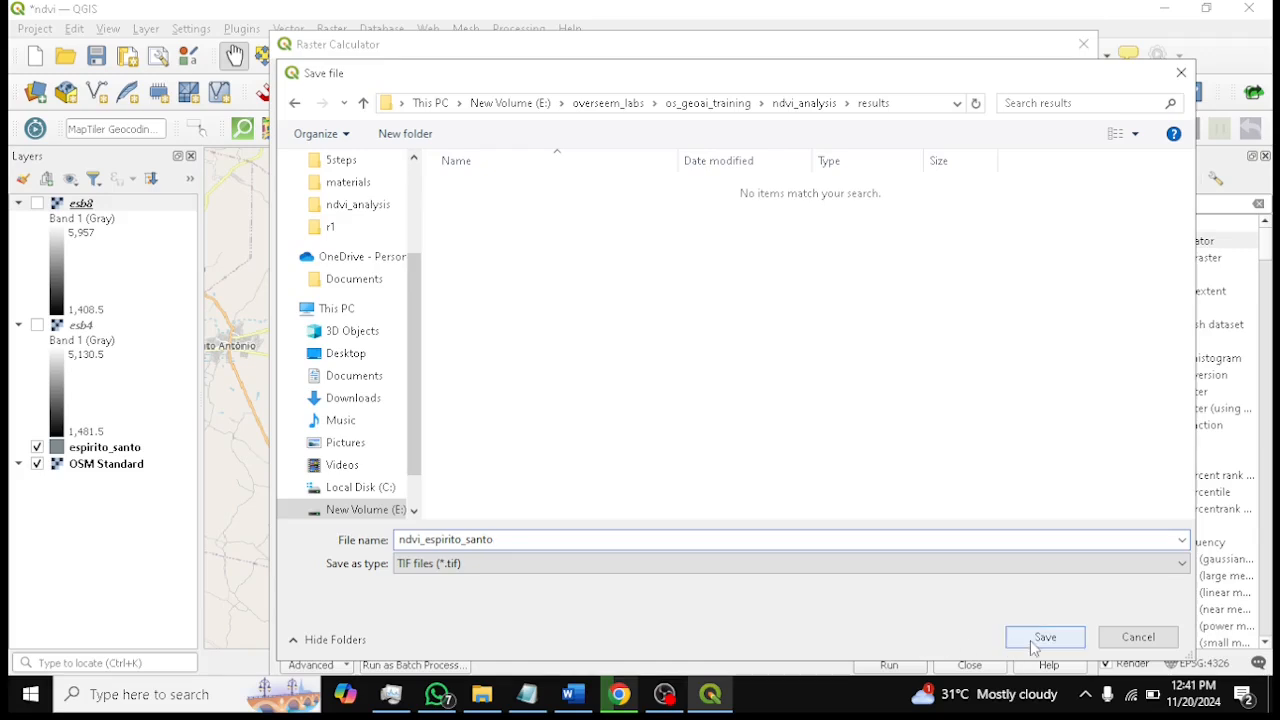
{"action": "left_click", "coordinate": [1040, 640]}
Run the Raster Calculator, close the dialog, and inspect the resulting ndvi_espirito_santo layer on the map
{"action": "left_click_drag", "start_coordinate": [718, 44], "coordinate": [718, 31]}
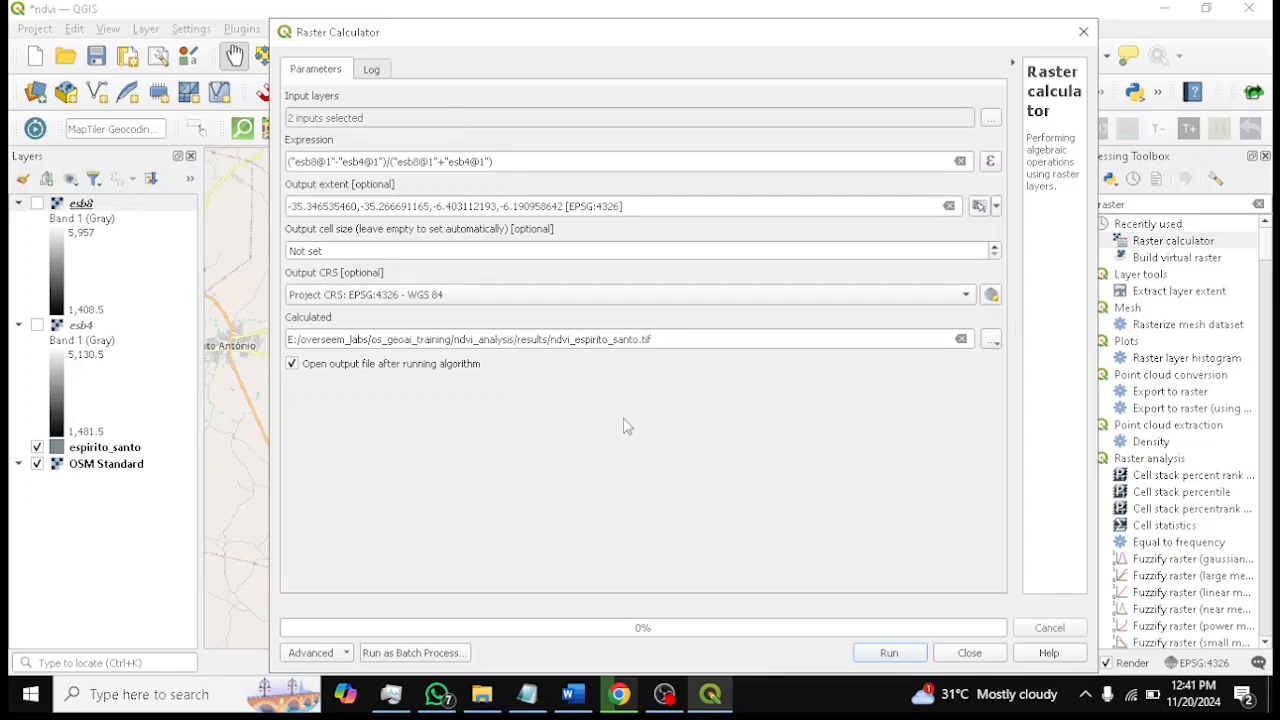
{"action": "left_click", "coordinate": [900, 657]}
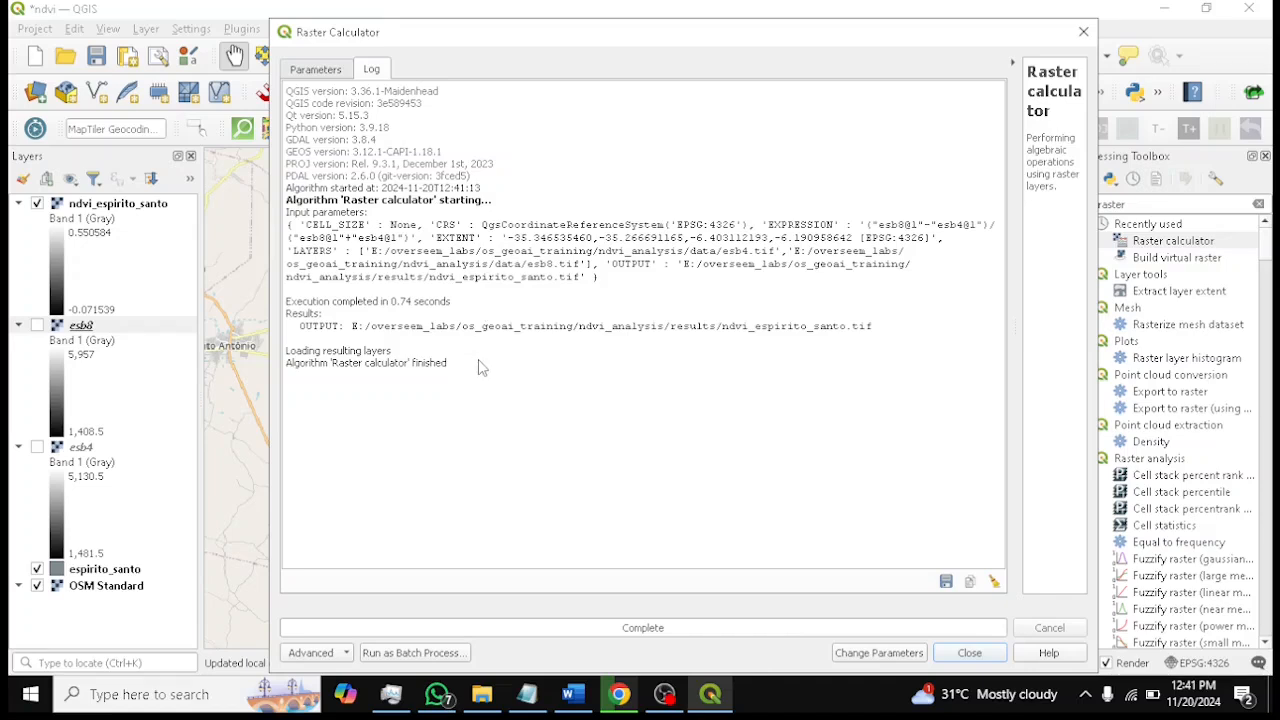
{"action": "double_click", "coordinate": [289, 378]}
{"action": "left_click", "coordinate": [422, 430]}
{"action": "left_click", "coordinate": [967, 656]}
{"action": "left_click_drag", "start_coordinate": [377, 309], "coordinate": [354, 321]}
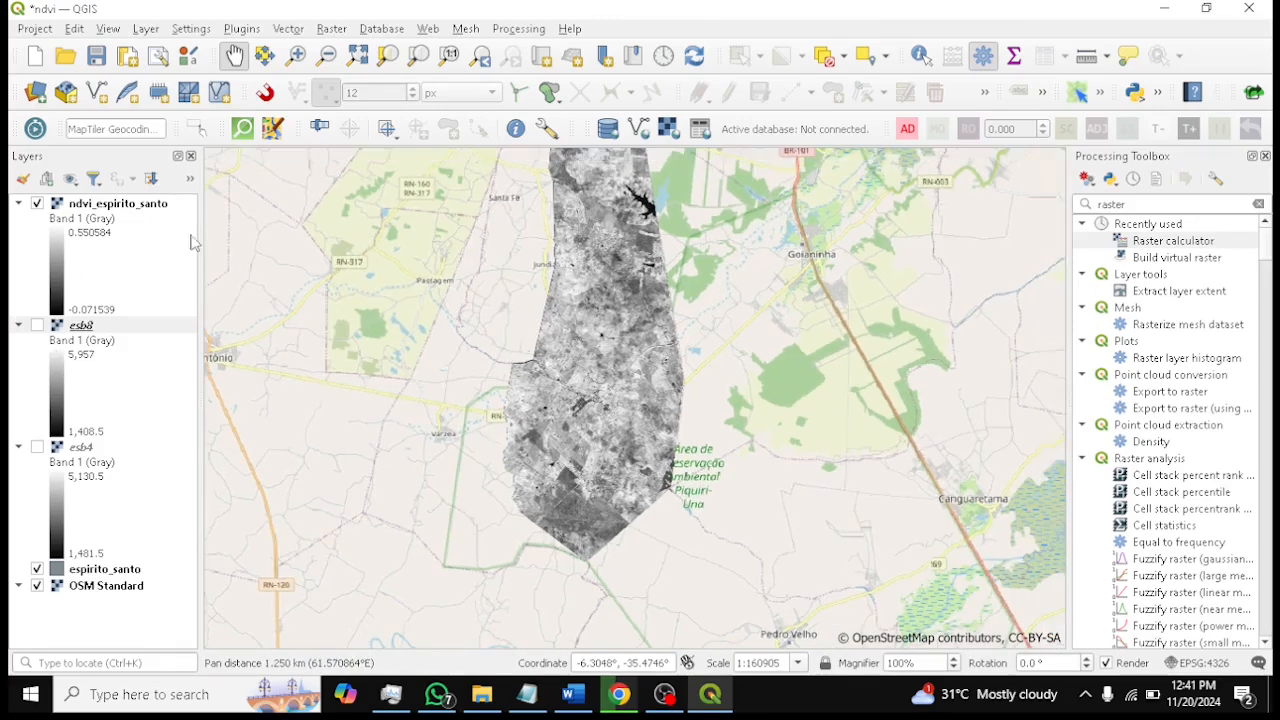
{"action": "left_click_drag", "start_coordinate": [508, 260], "coordinate": [511, 299]}
{"action": "left_click_drag", "start_coordinate": [602, 240], "coordinate": [599, 314]}
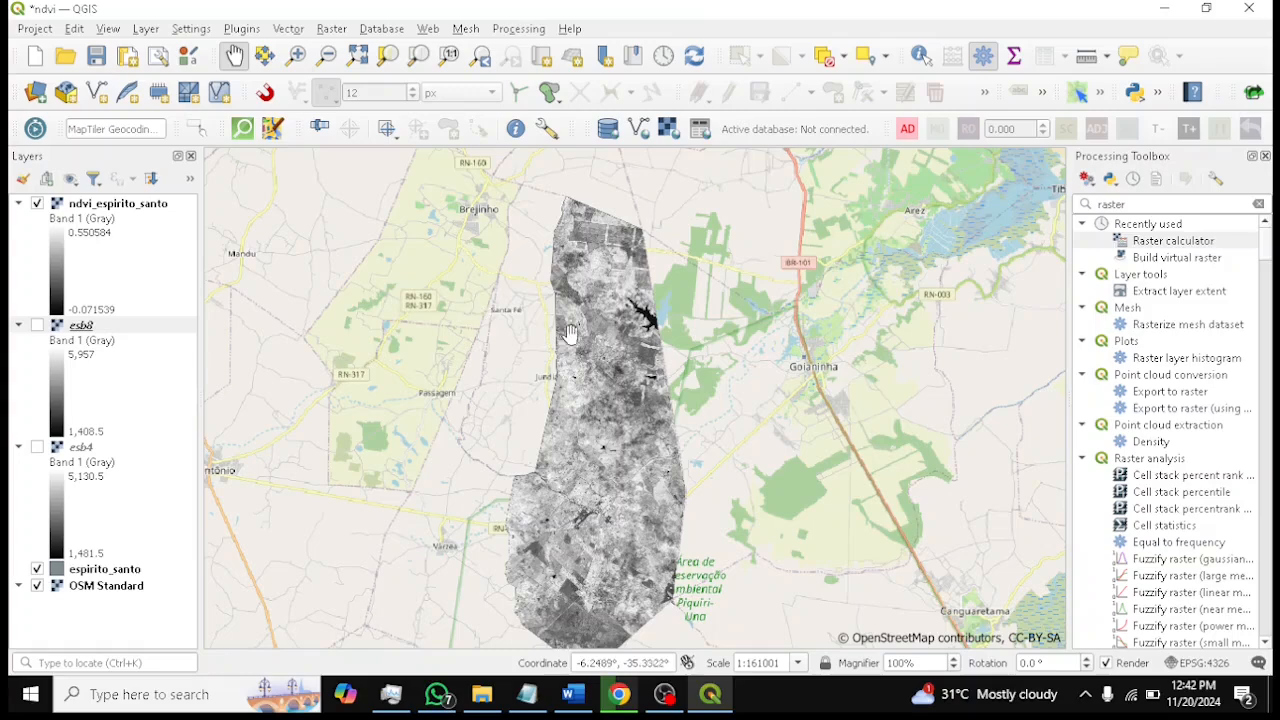
Examine the NDVI raster across the Espirito Santo area at closer zoom levels
{"action": "scroll", "coordinate": [582, 336], "scroll_direction": "up", "scroll_amount": 1}
{"action": "left_click_drag", "start_coordinate": [712, 268], "coordinate": [719, 372]}
{"action": "scroll", "coordinate": [680, 333], "scroll_direction": "up", "scroll_amount": 1}
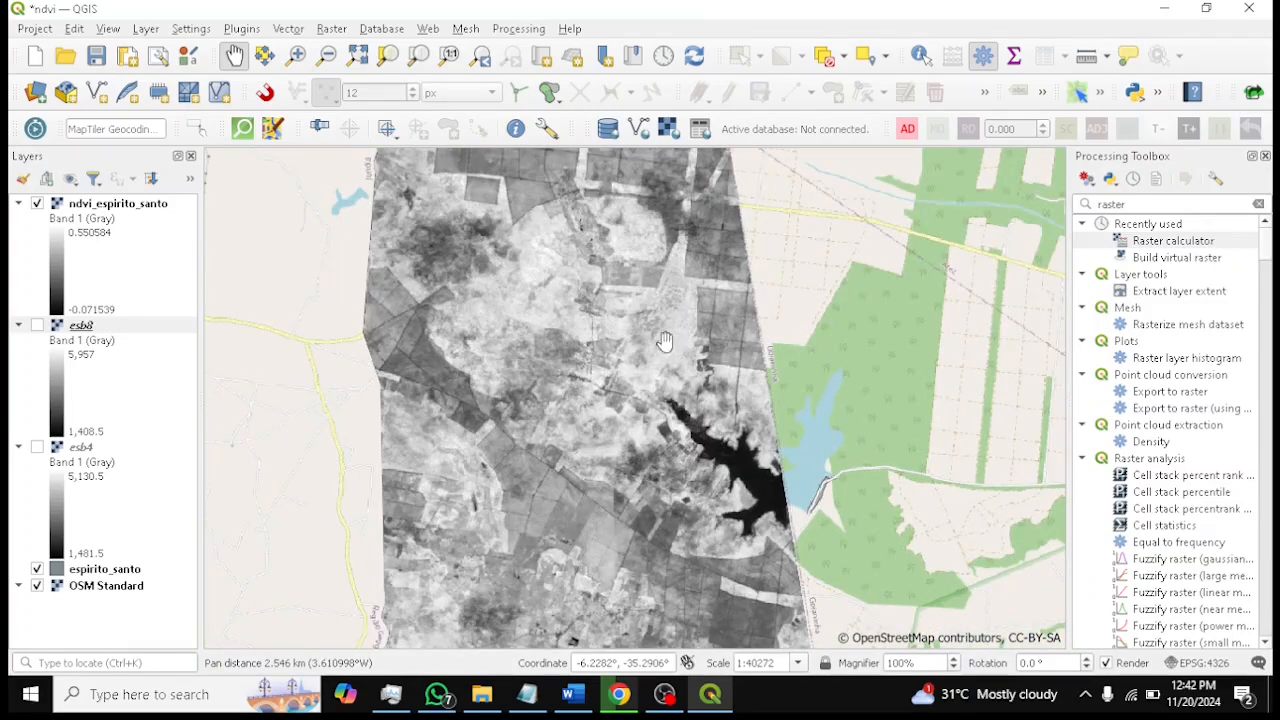
{"action": "left_click_drag", "start_coordinate": [608, 388], "coordinate": [606, 420]}
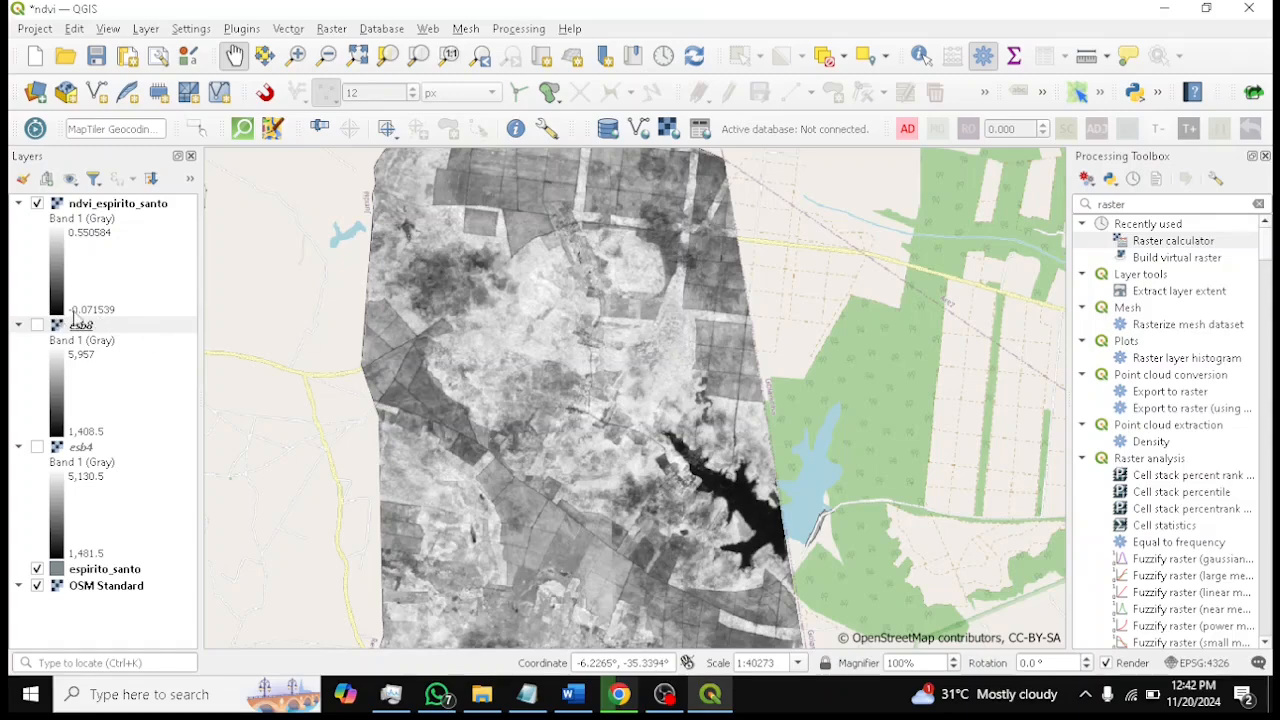
{"action": "scroll", "coordinate": [652, 560], "scroll_direction": "down", "scroll_amount": 1}
{"action": "left_click_drag", "start_coordinate": [716, 583], "coordinate": [718, 258]}
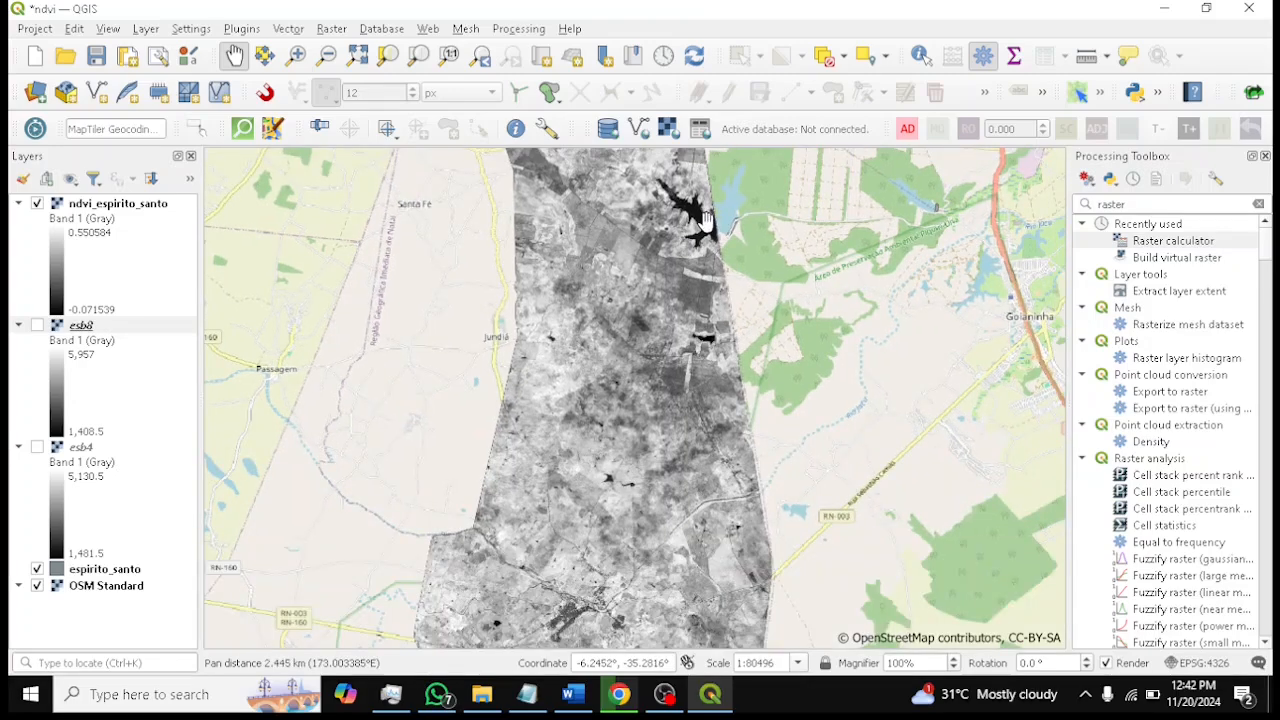
{"action": "scroll", "coordinate": [700, 215], "scroll_direction": "up", "scroll_amount": 2}
{"action": "left_click_drag", "start_coordinate": [698, 208], "coordinate": [763, 374]}
{"action": "left_click_drag", "start_coordinate": [733, 453], "coordinate": [740, 260]}
{"action": "scroll", "coordinate": [752, 366], "scroll_direction": "down", "scroll_amount": 1}
{"action": "left_click_drag", "start_coordinate": [770, 410], "coordinate": [778, 235]}
{"action": "left_click_drag", "start_coordinate": [810, 418], "coordinate": [773, 529]}
{"action": "left_click_drag", "start_coordinate": [748, 273], "coordinate": [752, 373]}
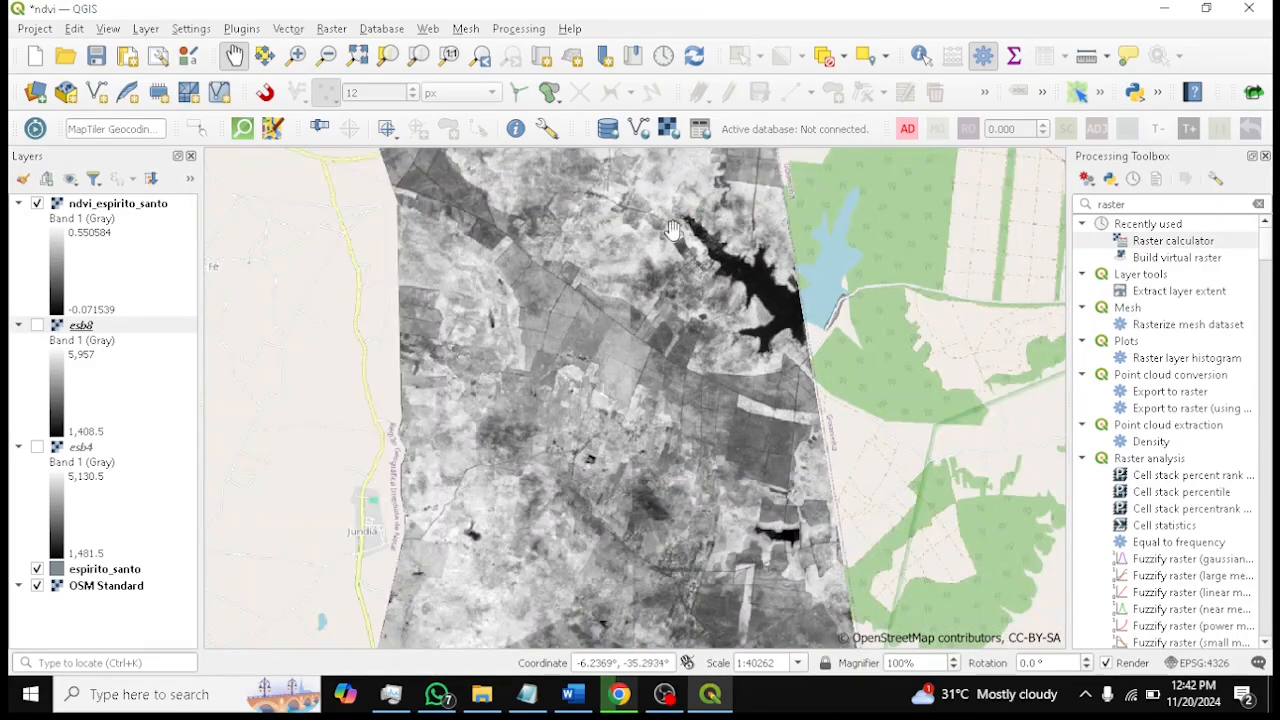
{"action": "left_click_drag", "start_coordinate": [769, 560], "coordinate": [777, 287]}
{"action": "left_click_drag", "start_coordinate": [779, 473], "coordinate": [784, 272]}
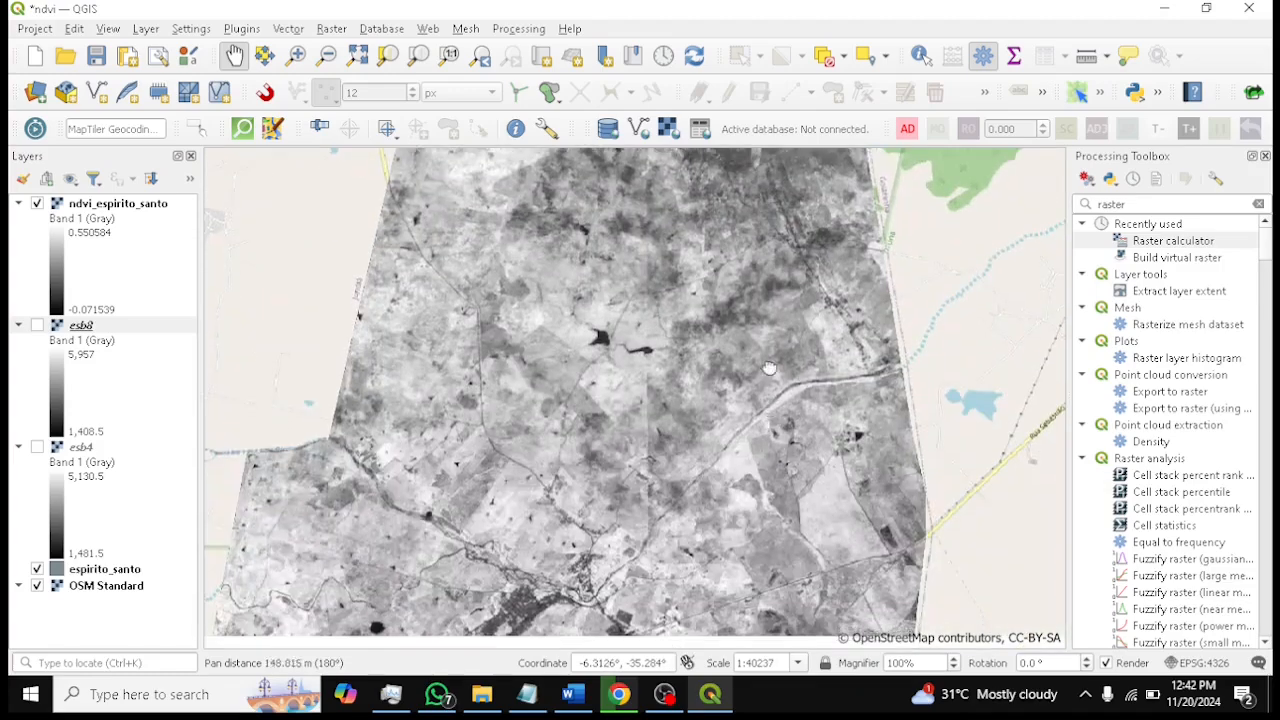
{"action": "left_click_drag", "start_coordinate": [767, 435], "coordinate": [767, 345]}
Save the QGIS project
{"action": "left_click", "coordinate": [96, 60]}
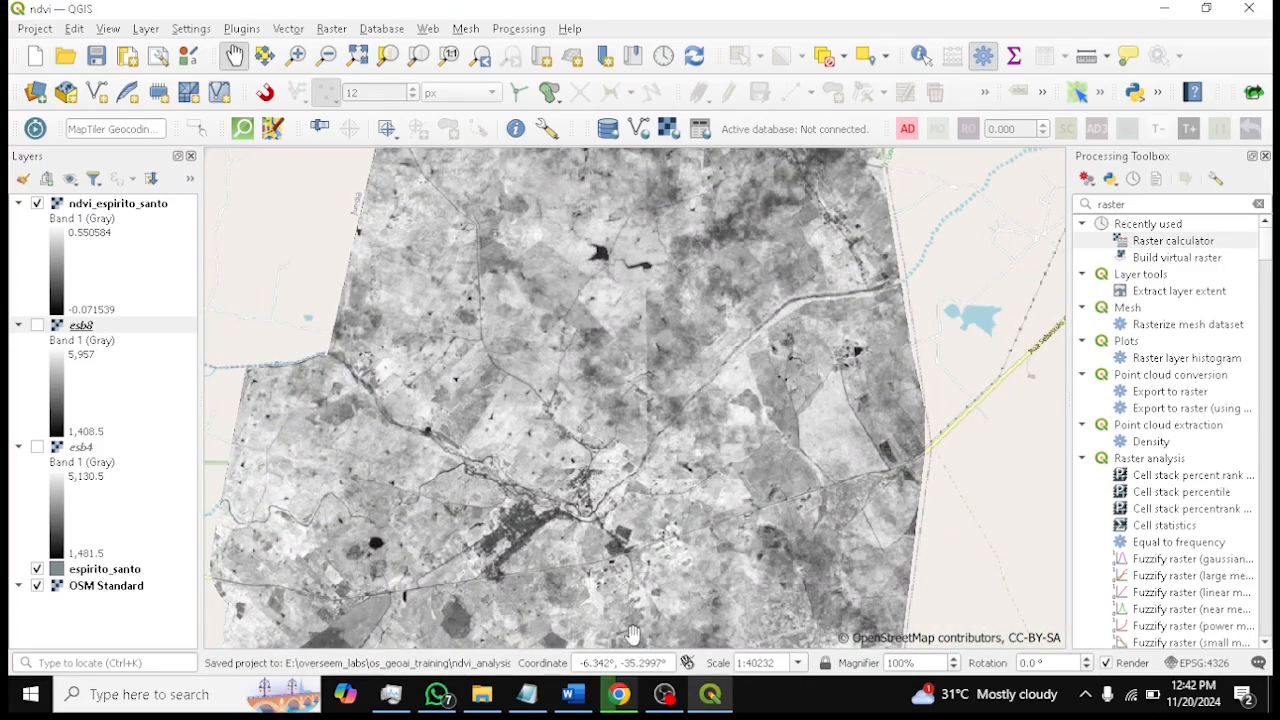
{"action": "left_click_drag", "start_coordinate": [641, 430], "coordinate": [725, 428]}
{"action": "left_click_drag", "start_coordinate": [783, 348], "coordinate": [753, 465]}
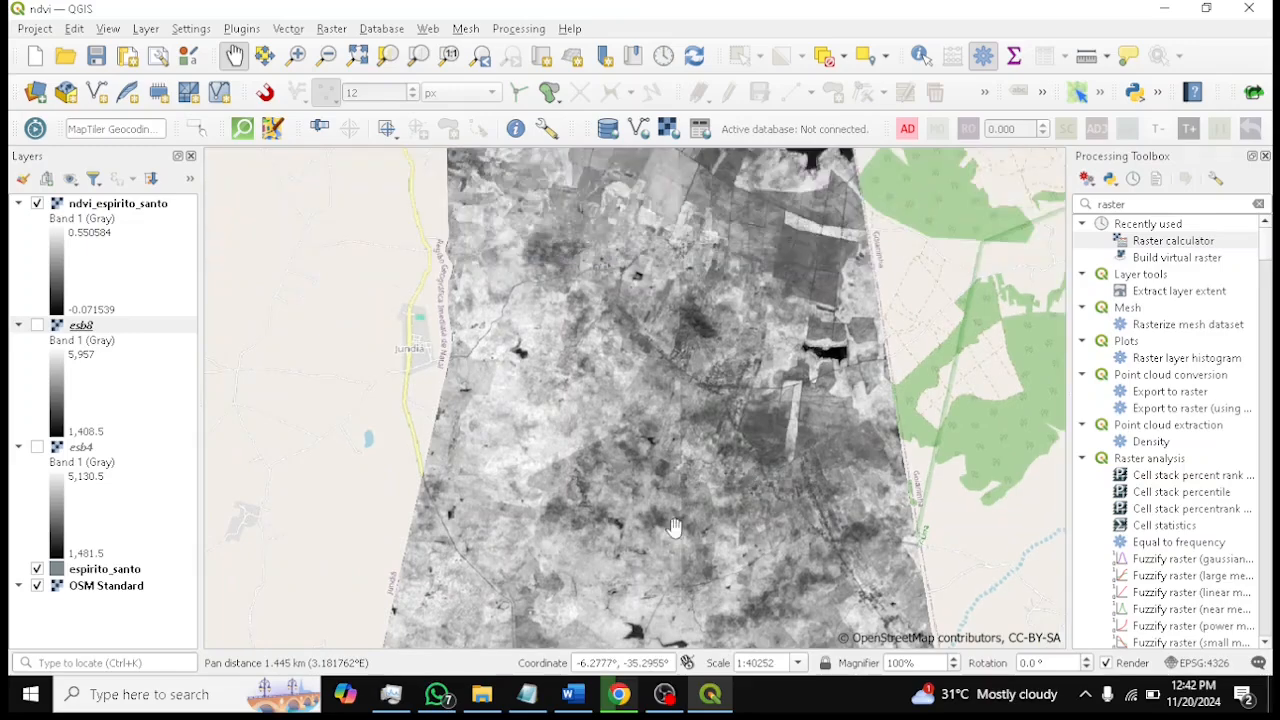
Switch to the ndvi_analysis document and read through the NDVI threshold notes
{"action": "left_click", "coordinate": [664, 694]}
{"action": "left_click", "coordinate": [1259, 553]}
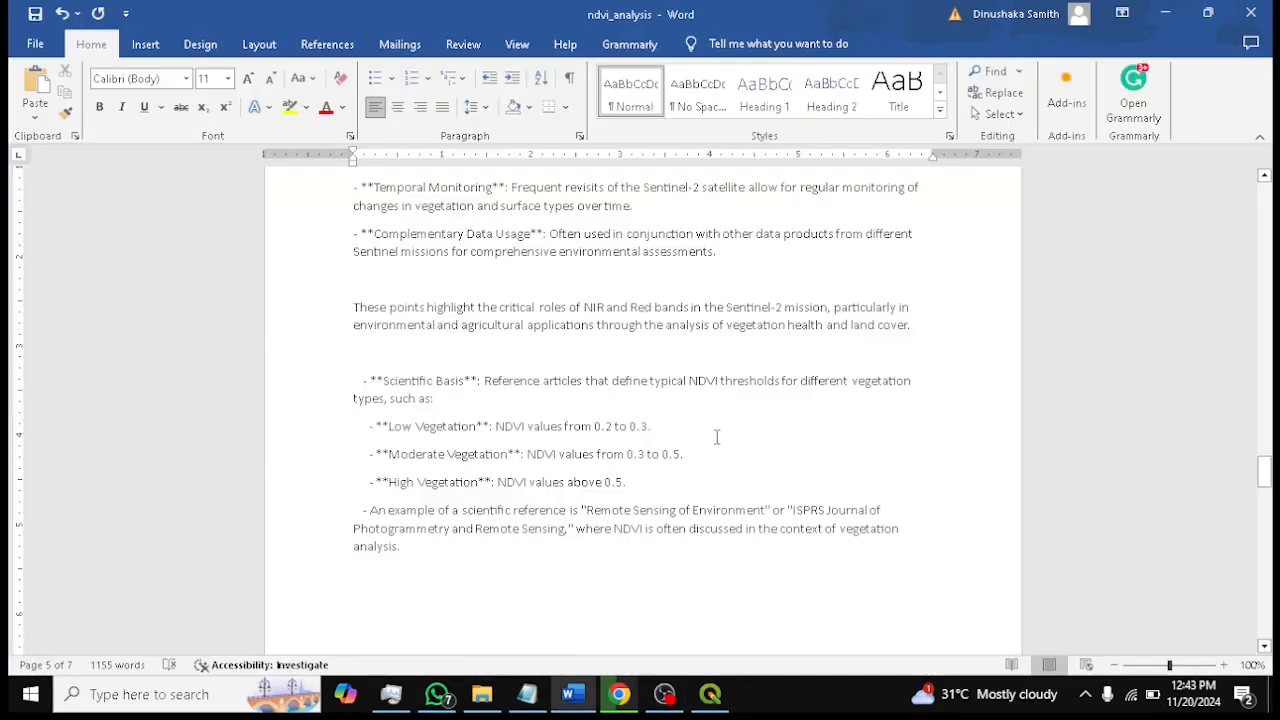
{"action": "left_click_drag", "start_coordinate": [581, 698], "coordinate": [626, 700]}
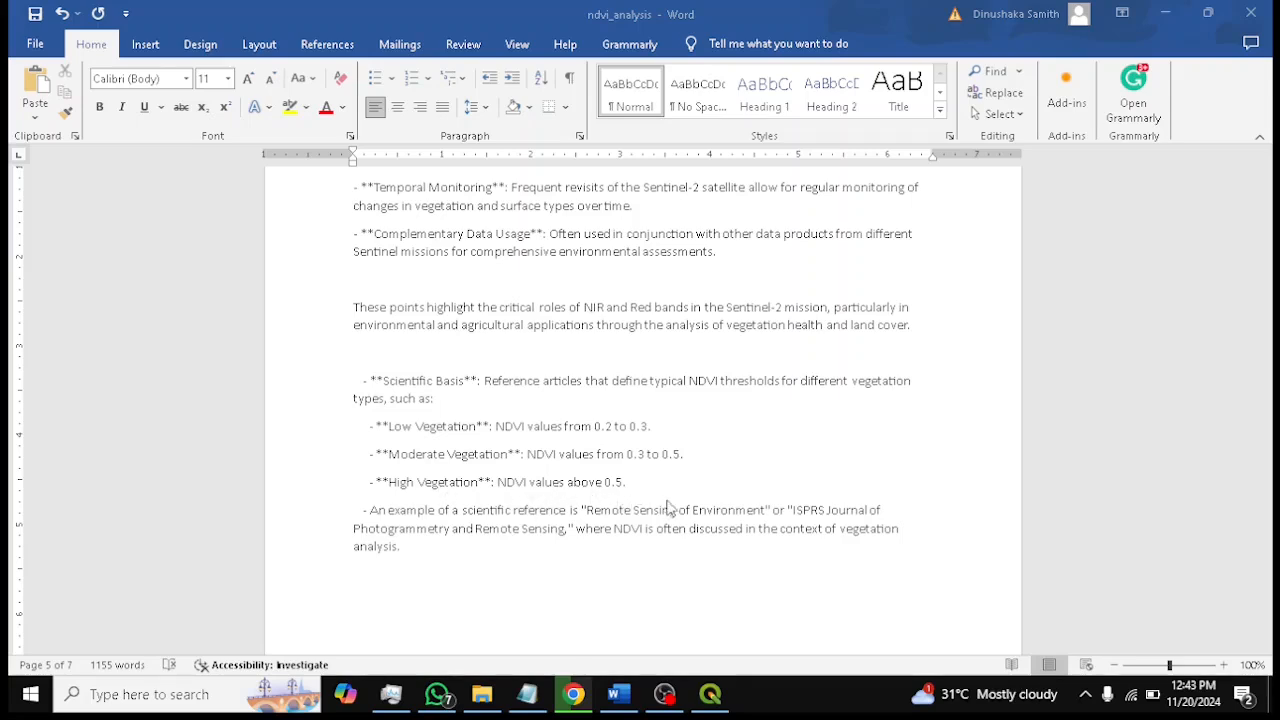
{"action": "scroll", "coordinate": [695, 503], "scroll_direction": "down", "scroll_amount": 1}
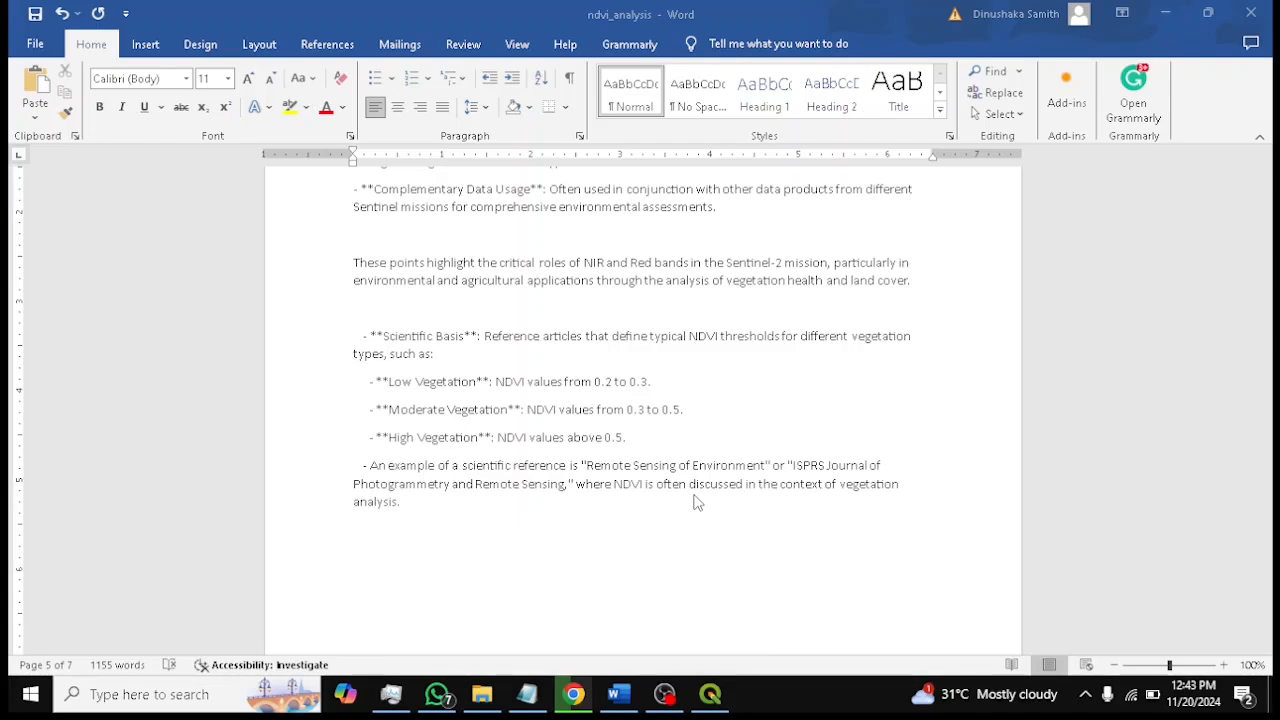
{"action": "scroll", "coordinate": [696, 503], "scroll_direction": "down", "scroll_amount": 2}
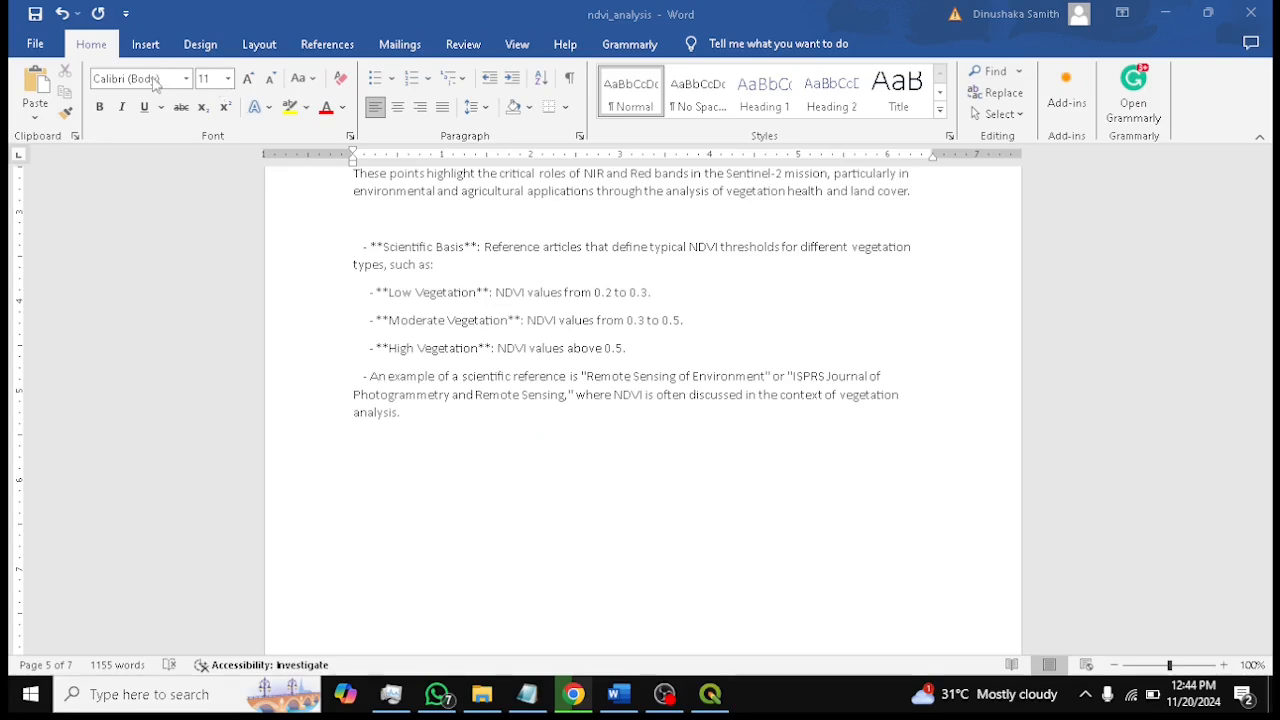
{"action": "scroll", "coordinate": [597, 334], "scroll_direction": "down", "scroll_amount": 5}
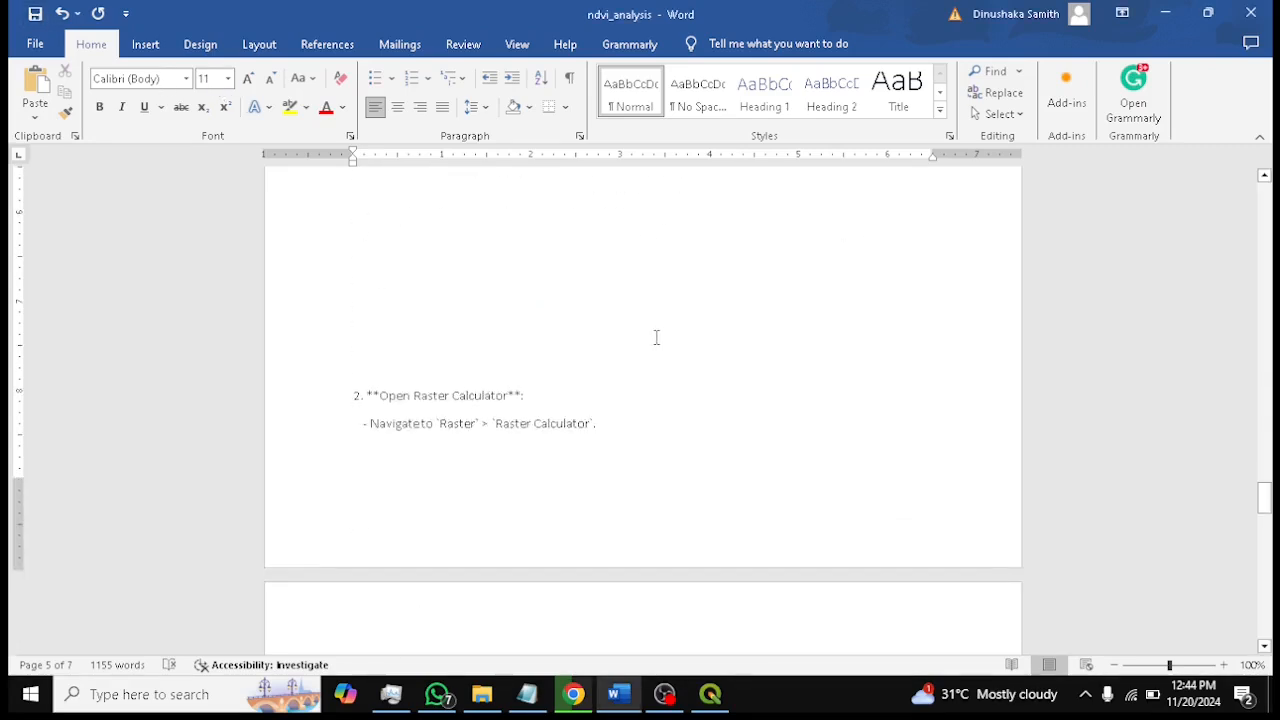
Delete the blank lines above the "2. Open Raster Calculator" heading in the document
{"action": "scroll", "coordinate": [399, 360], "scroll_direction": "up", "scroll_amount": 1}
{"action": "left_click", "coordinate": [411, 461]}
{"action": "key", "text": "BackSpace"}
{"action": "key", "text": "BackSpace"}
{"action": "key", "text": "BackSpace"}
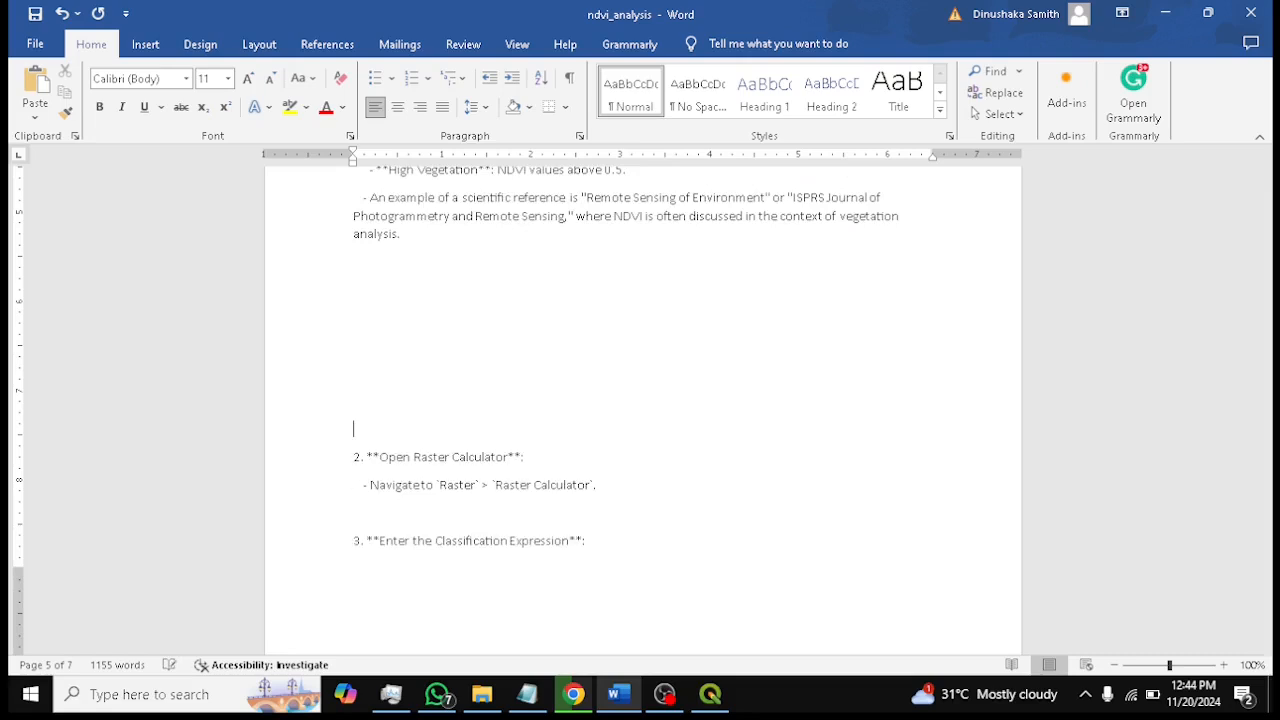
{"action": "key", "text": "BackSpace"}
{"action": "key", "text": "BackSpace"}
{"action": "key", "text": "BackSpace"}
{"action": "key", "text": "BackSpace"}
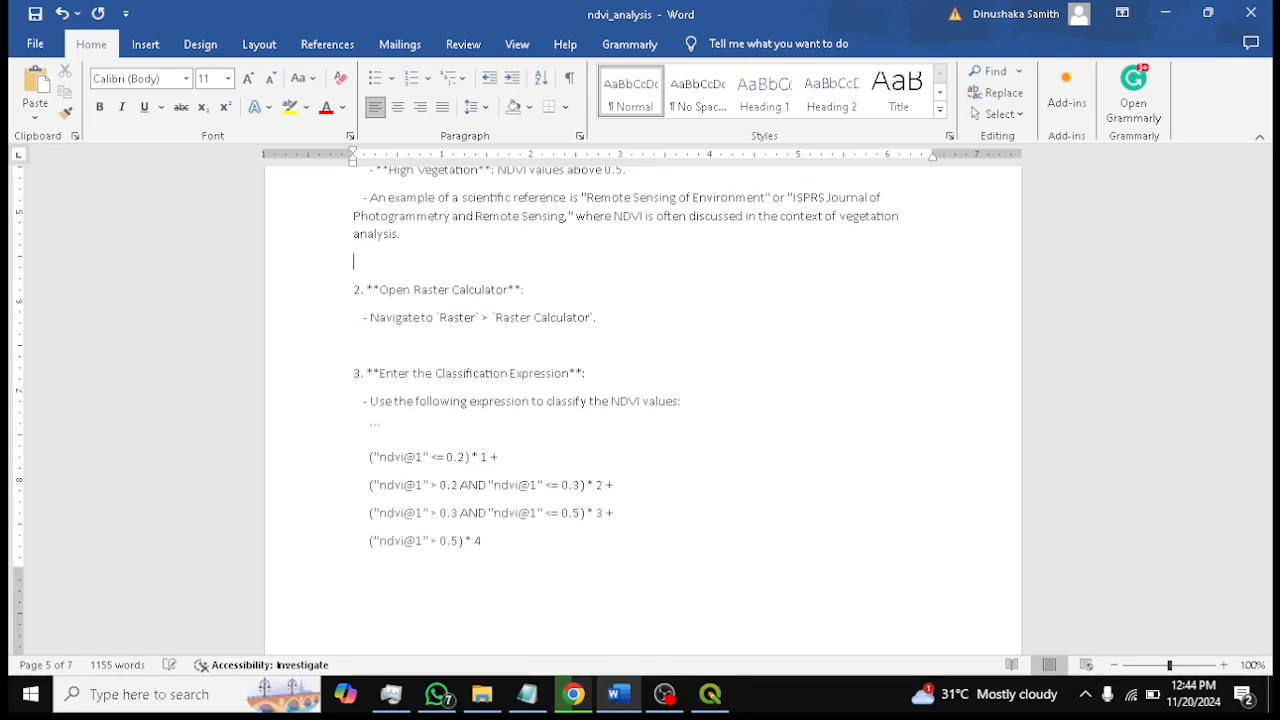
Select the NDVI classification expression lines in the document
{"action": "scroll", "coordinate": [650, 424], "scroll_direction": "down", "scroll_amount": 3}
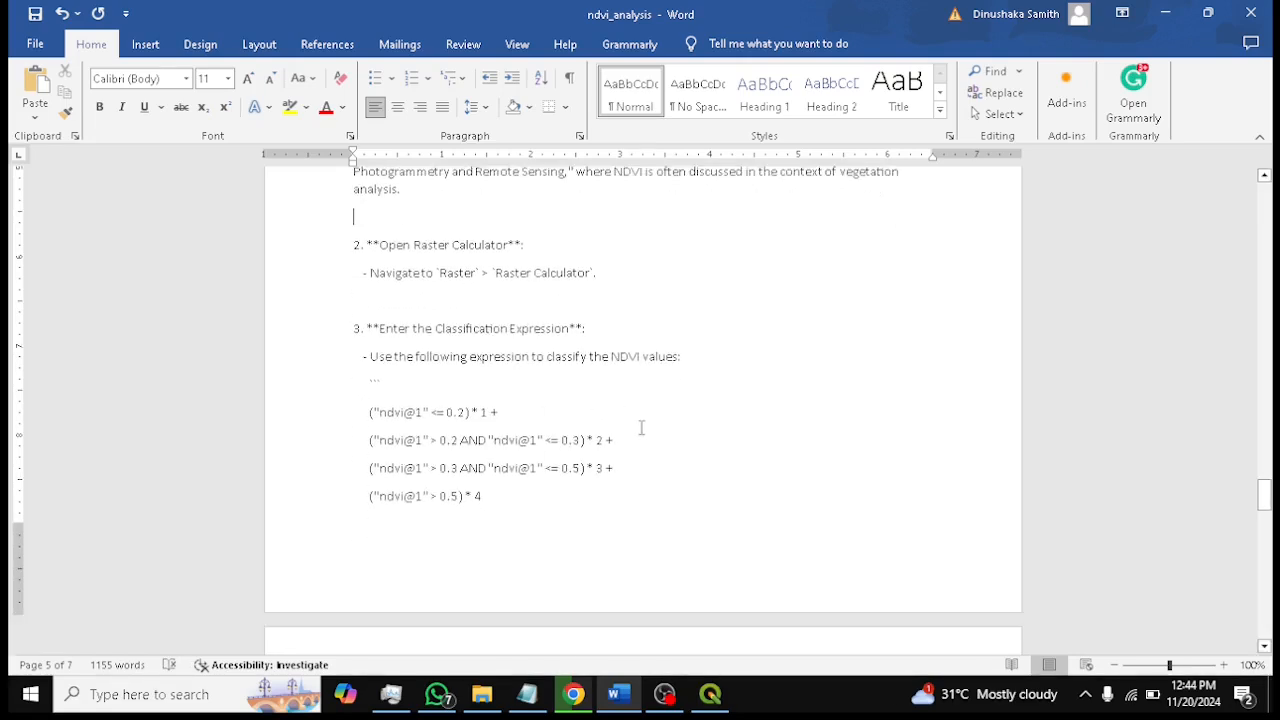
{"action": "scroll", "coordinate": [650, 424], "scroll_direction": "up", "scroll_amount": 1}
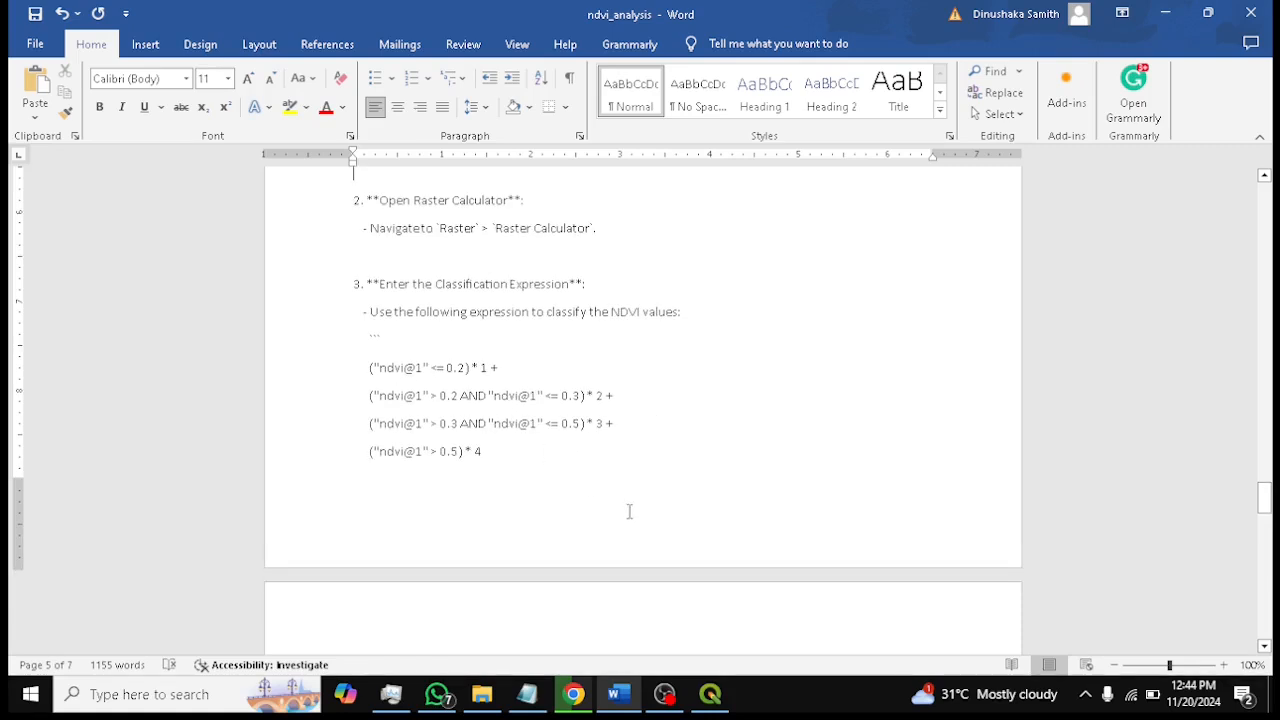
{"action": "scroll", "coordinate": [533, 423], "scroll_direction": "up", "scroll_amount": 1}
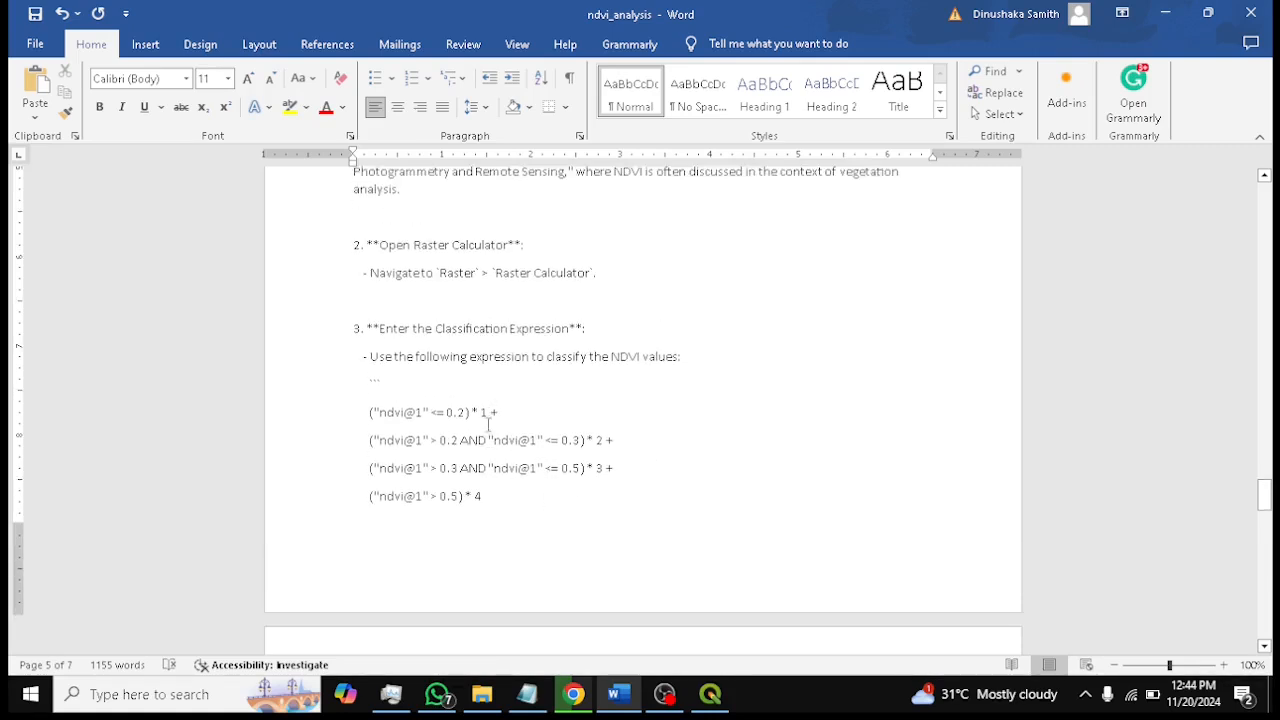
{"action": "left_click_drag", "start_coordinate": [366, 410], "coordinate": [517, 491]}
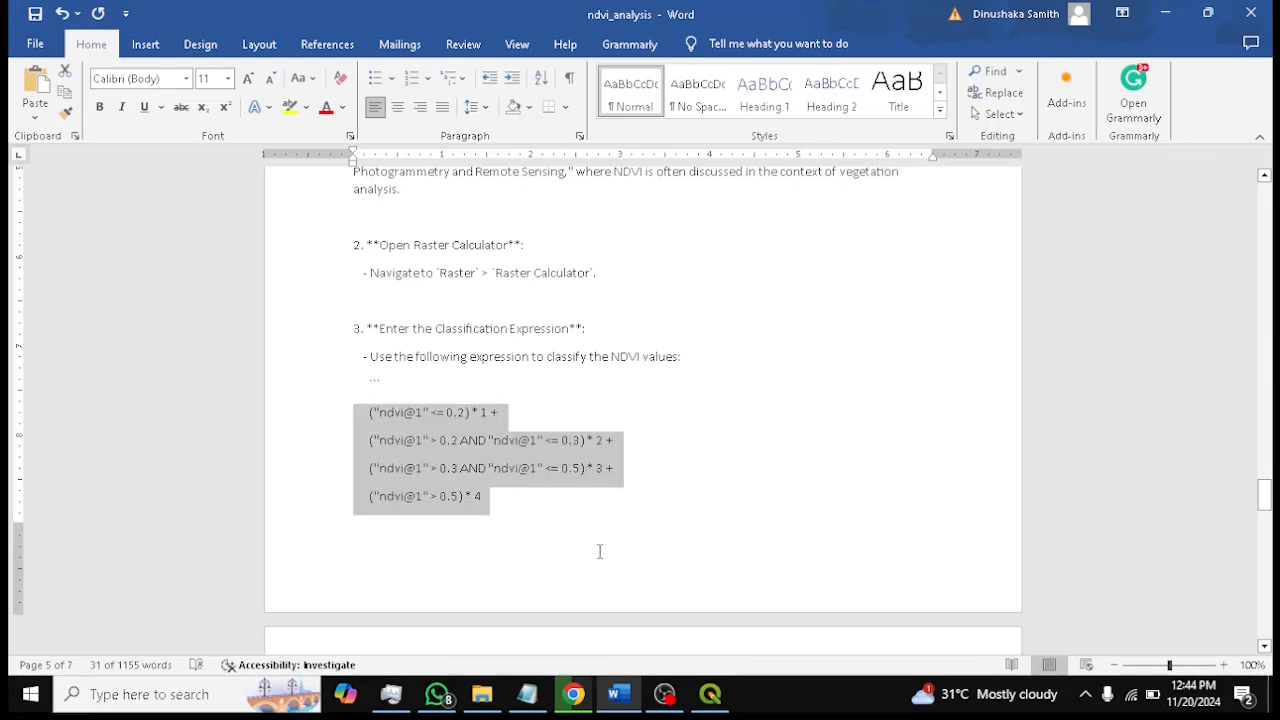
Switch back to QGIS and save the project
{"action": "left_click", "coordinate": [710, 694]}
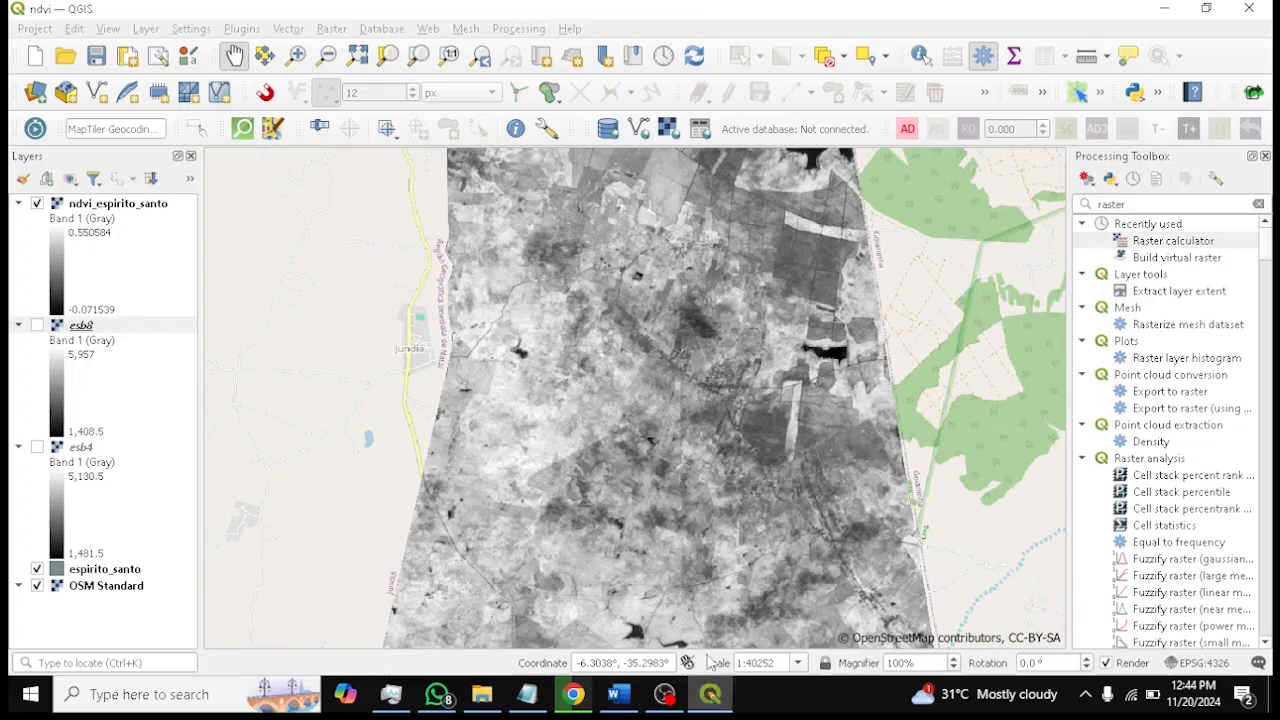
{"action": "double_click", "coordinate": [1165, 241]}
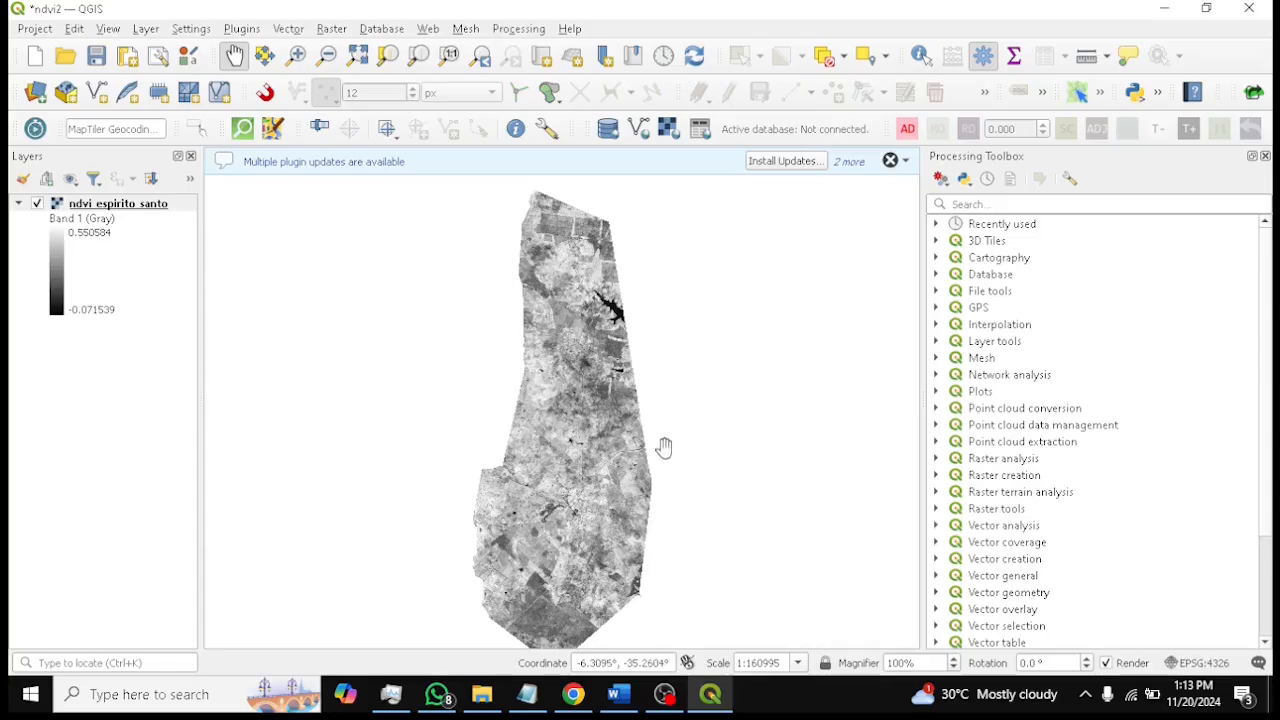
{"action": "left_click_drag", "start_coordinate": [663, 443], "coordinate": [733, 450]}
{"action": "left_click", "coordinate": [96, 58]}
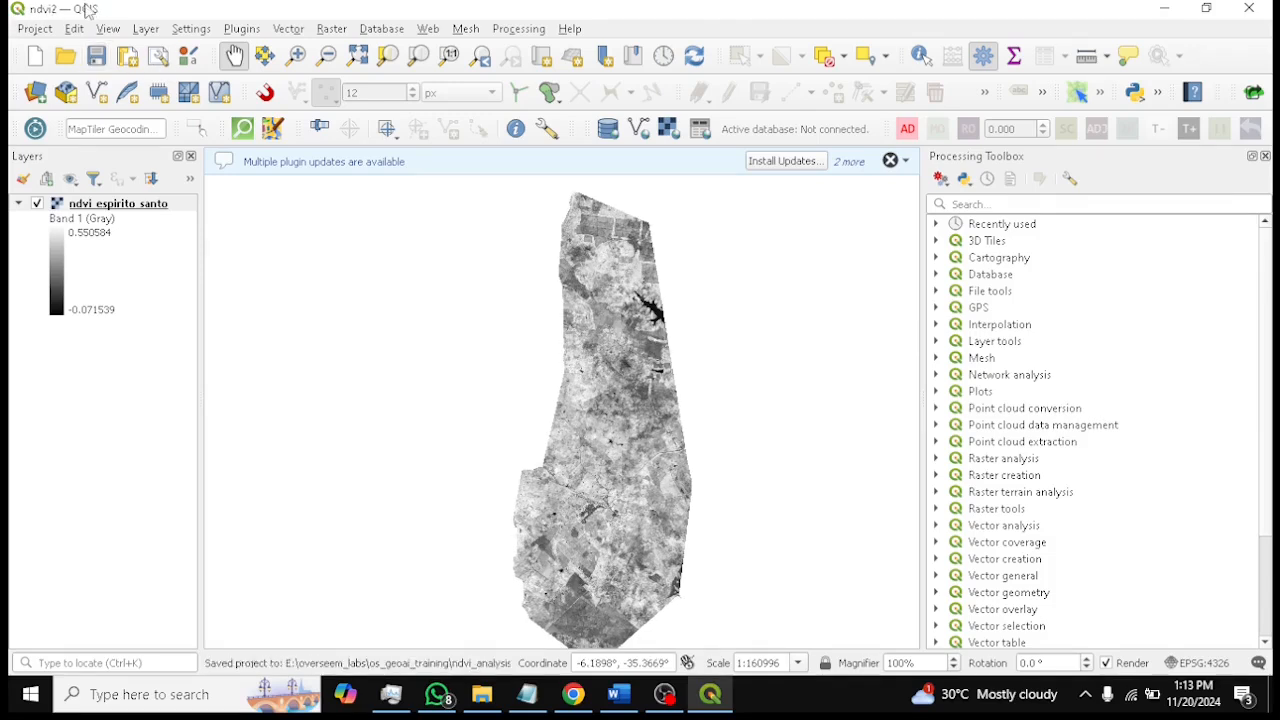
Search the Processing Toolbox for raster and open the Raster calculator
{"action": "left_click", "coordinate": [1002, 203]}
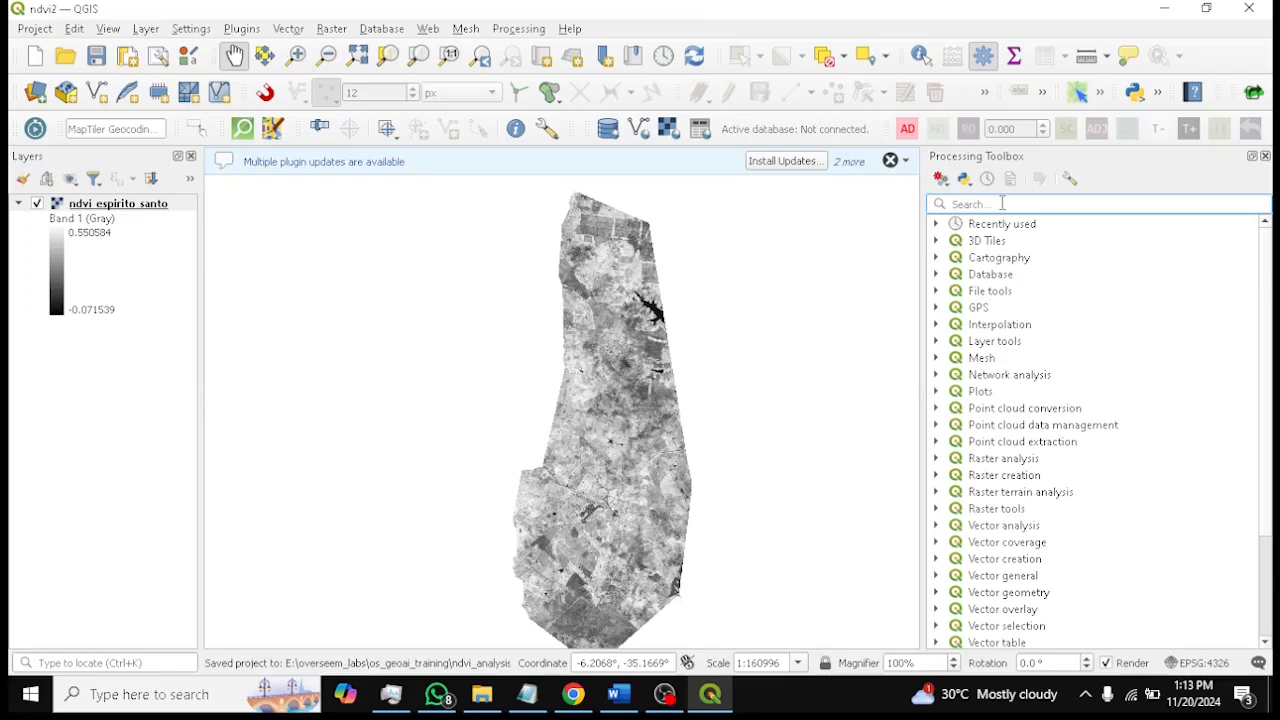
{"action": "type", "text": "r"}
{"action": "key", "text": "BackSpace"}
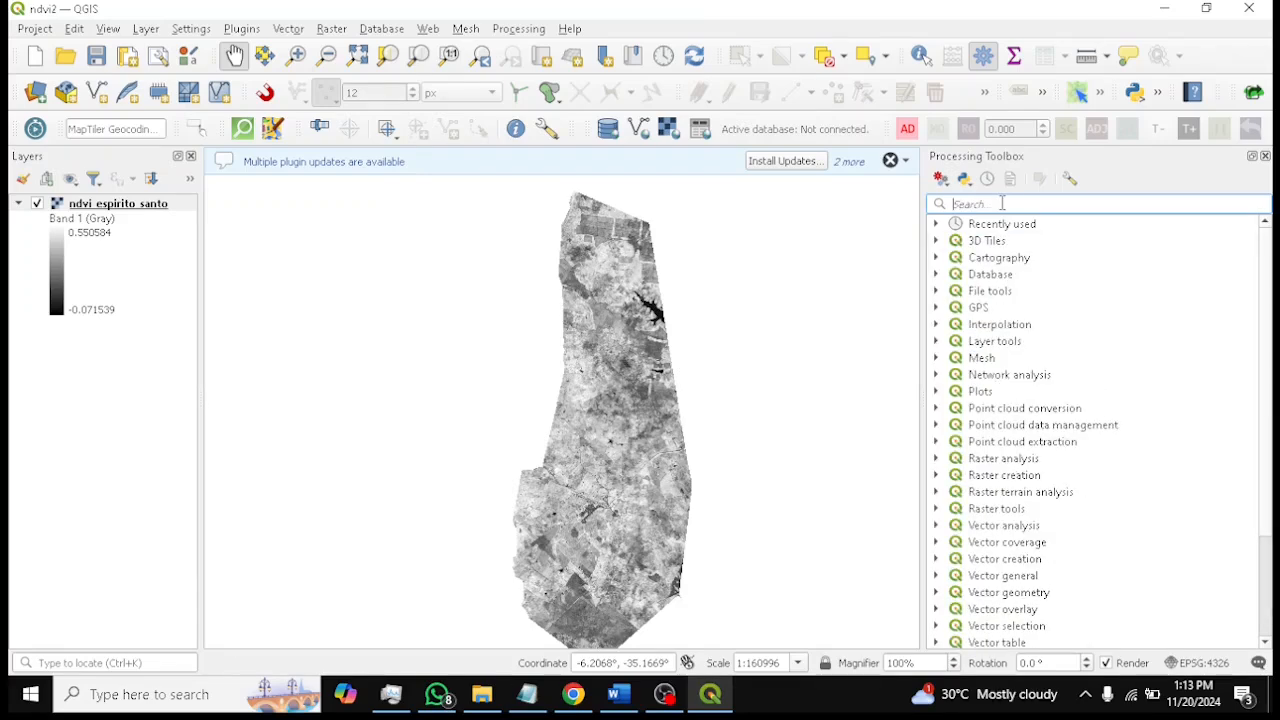
{"action": "type", "text": "easter"}
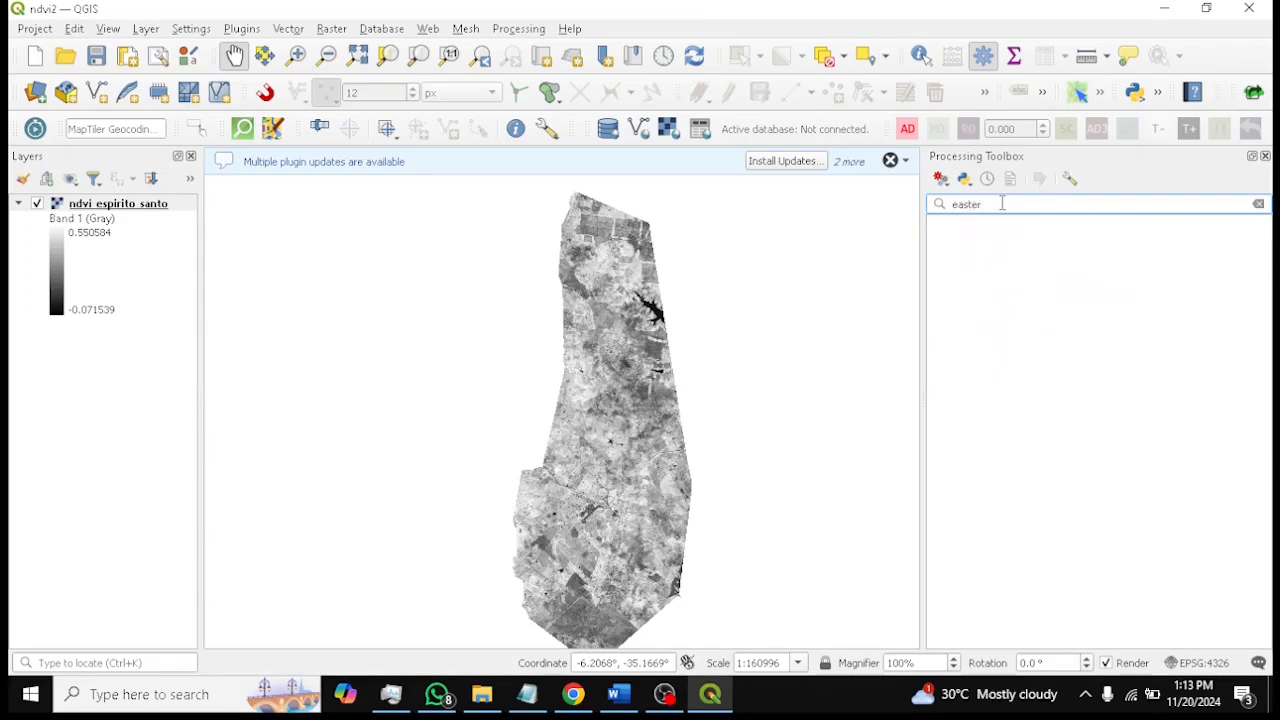
{"action": "key", "text": "BackSpace"}
{"action": "key", "text": "BackSpace"}
{"action": "key", "text": "BackSpace"}
{"action": "key", "text": "BackSpace"}
{"action": "key", "text": "BackSpace"}
{"action": "key", "text": "BackSpace"}
{"action": "type", "text": "raster"}
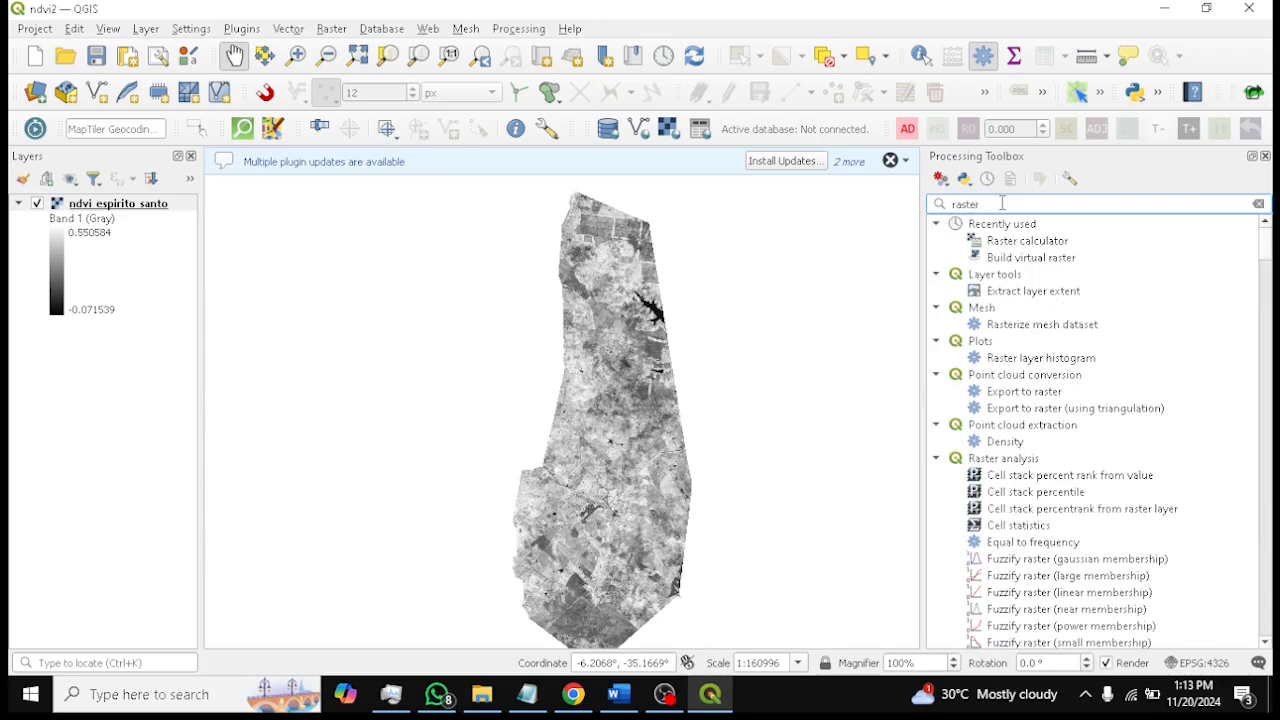
{"action": "double_click", "coordinate": [1036, 244]}
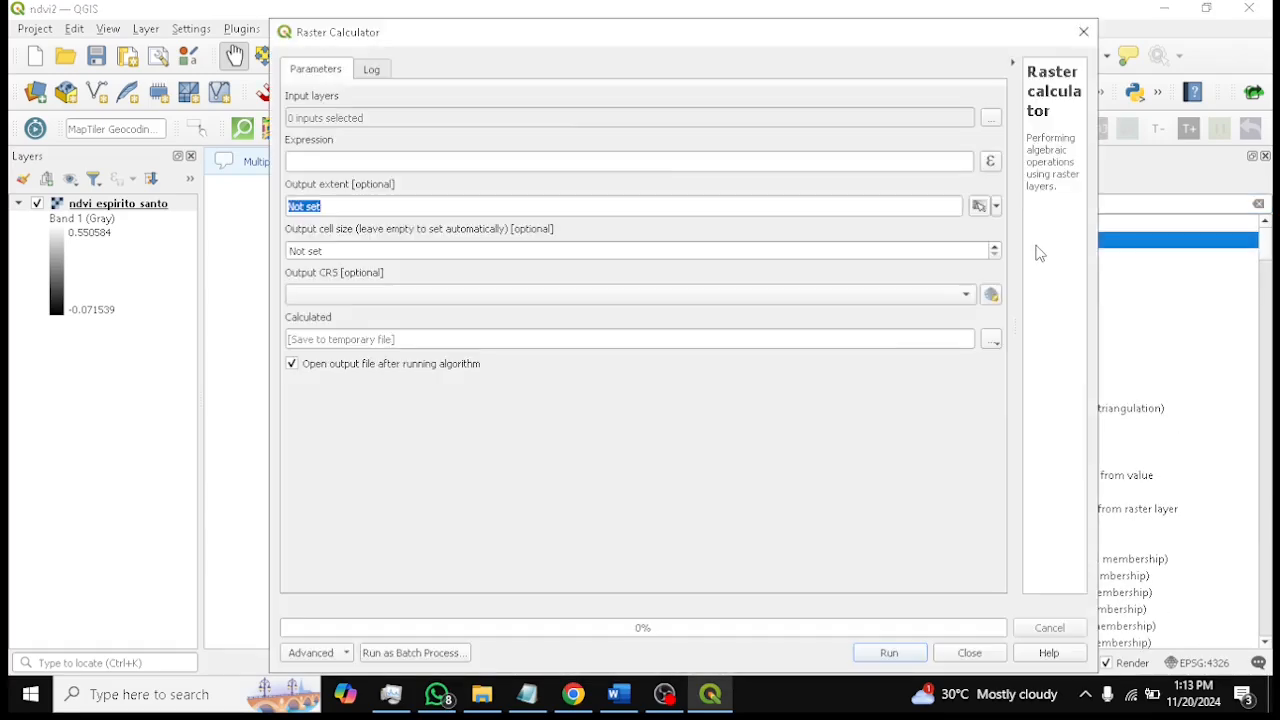
Select ndvi_espirito_santo as the input layer
{"action": "left_click", "coordinate": [990, 119]}
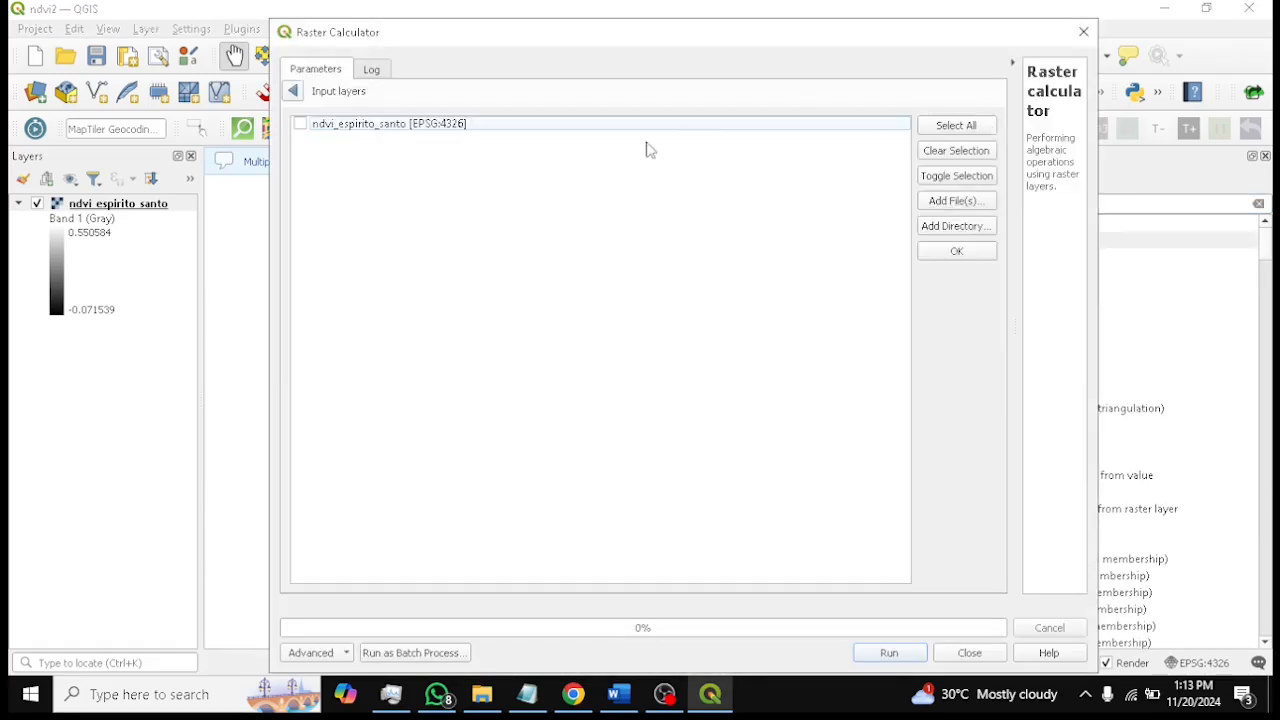
{"action": "left_click", "coordinate": [300, 124]}
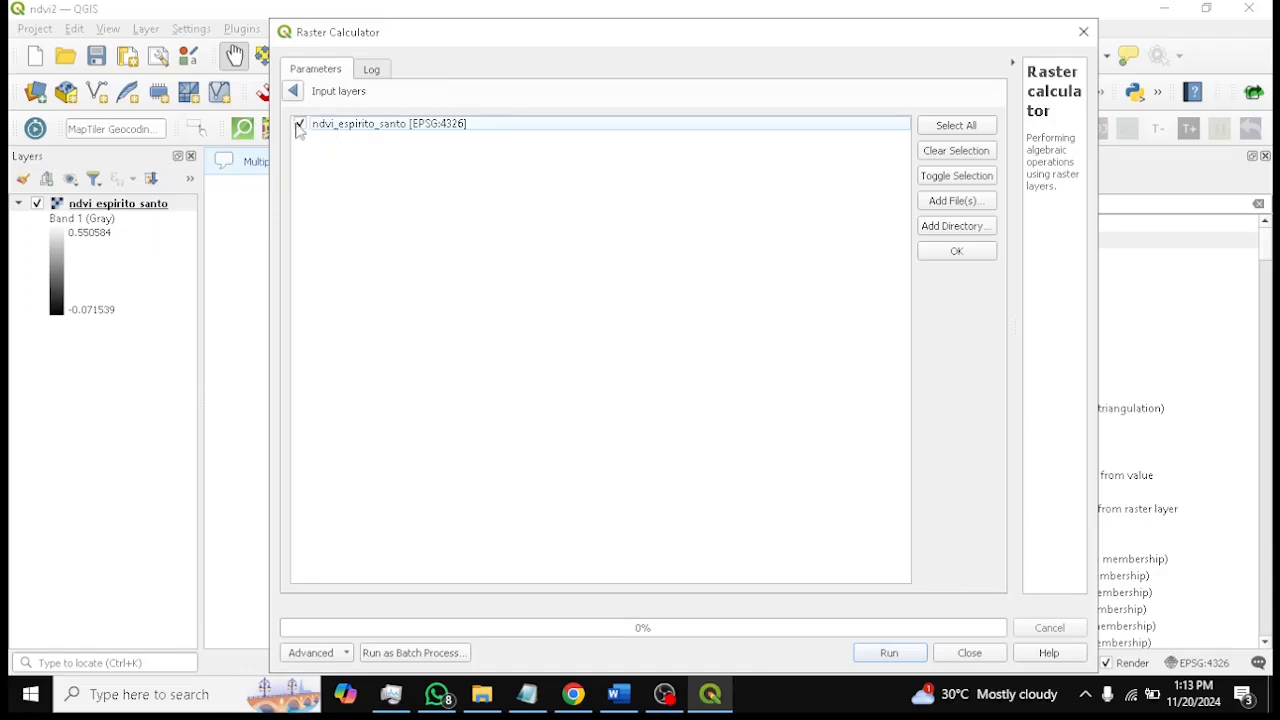
{"action": "left_click", "coordinate": [964, 252]}
Paste the five-class NDVI classification expression into the expression builder and accept it
{"action": "left_click", "coordinate": [991, 163]}
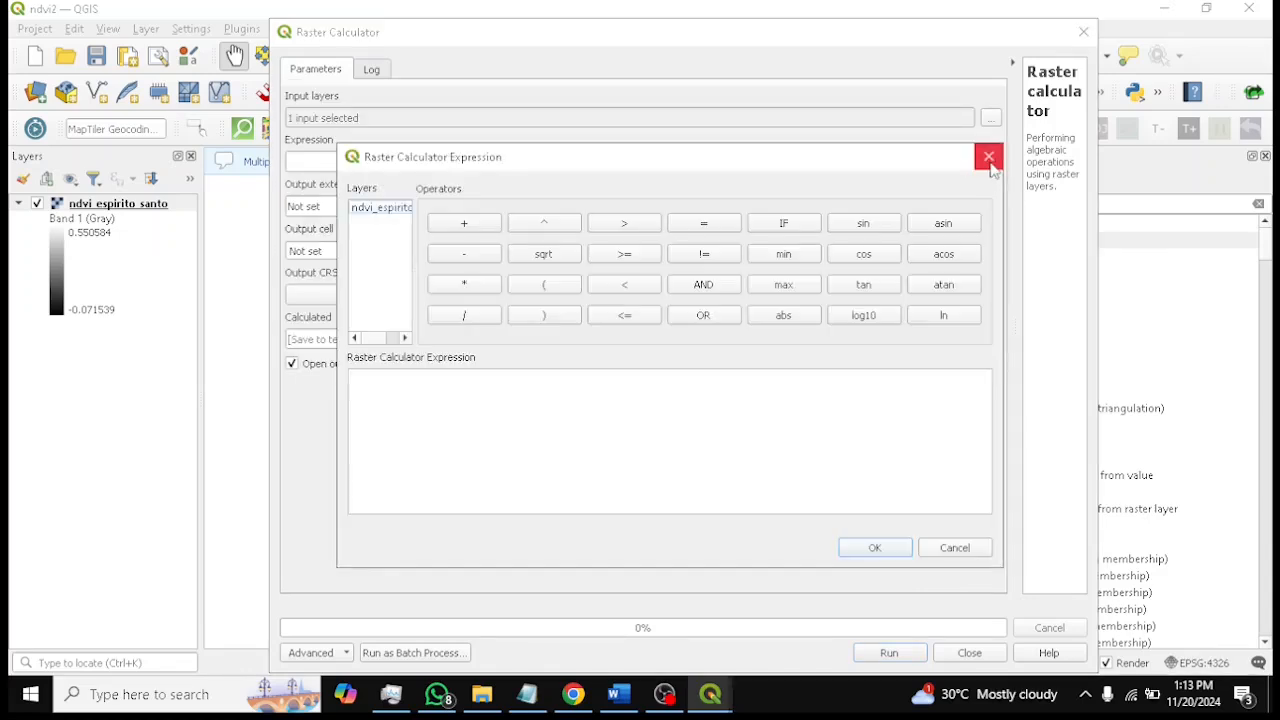
{"action": "left_click", "coordinate": [463, 386]}
{"action": "type", "text": "(\"ndvi@1\" <= 0.1) * 1 + (\"ndvi@1\" > 0.1 && \"ndvi@1\" <= 0.2) * 2 + (\"ndvi@1\" > 0.2 && \"ndvi@1\" <= 0.3) * 3 + (\"ndvi@1\" > 0.3 && \"ndvi@1\" <= 0.5) * 4 + (\"ndvi@1\" > 0.5) * 5"}
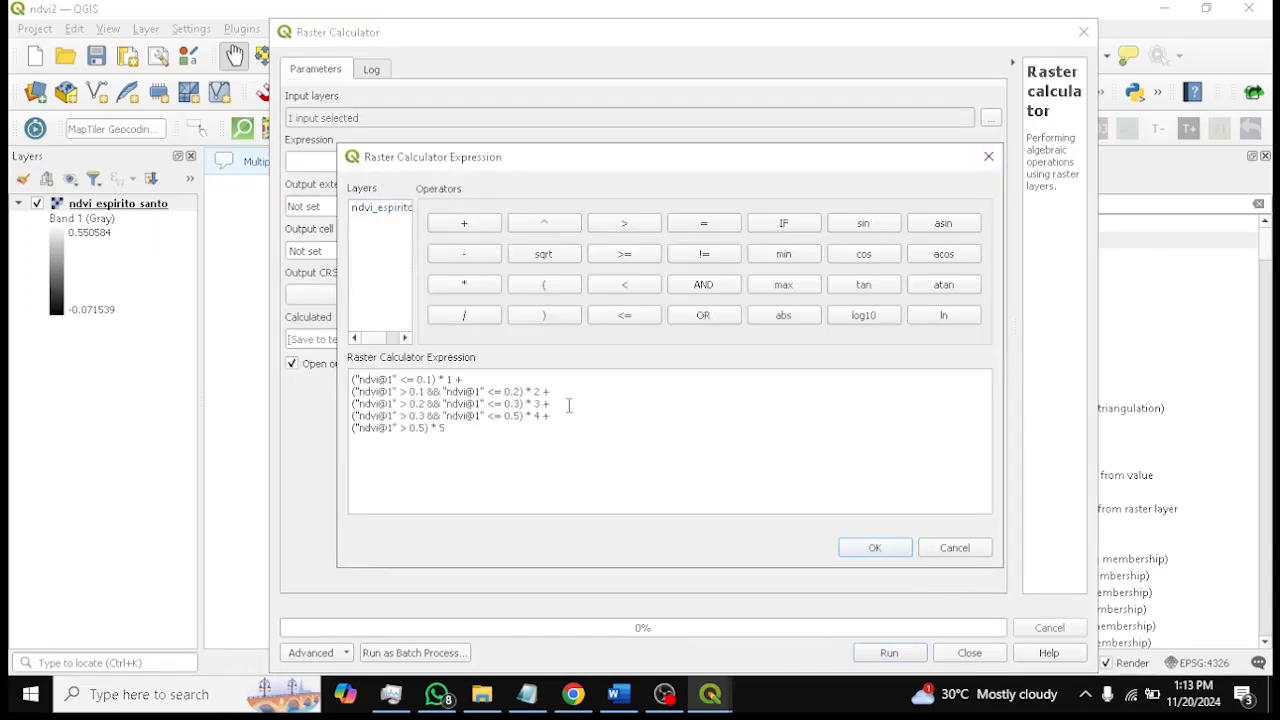
{"action": "left_click", "coordinate": [878, 548]}
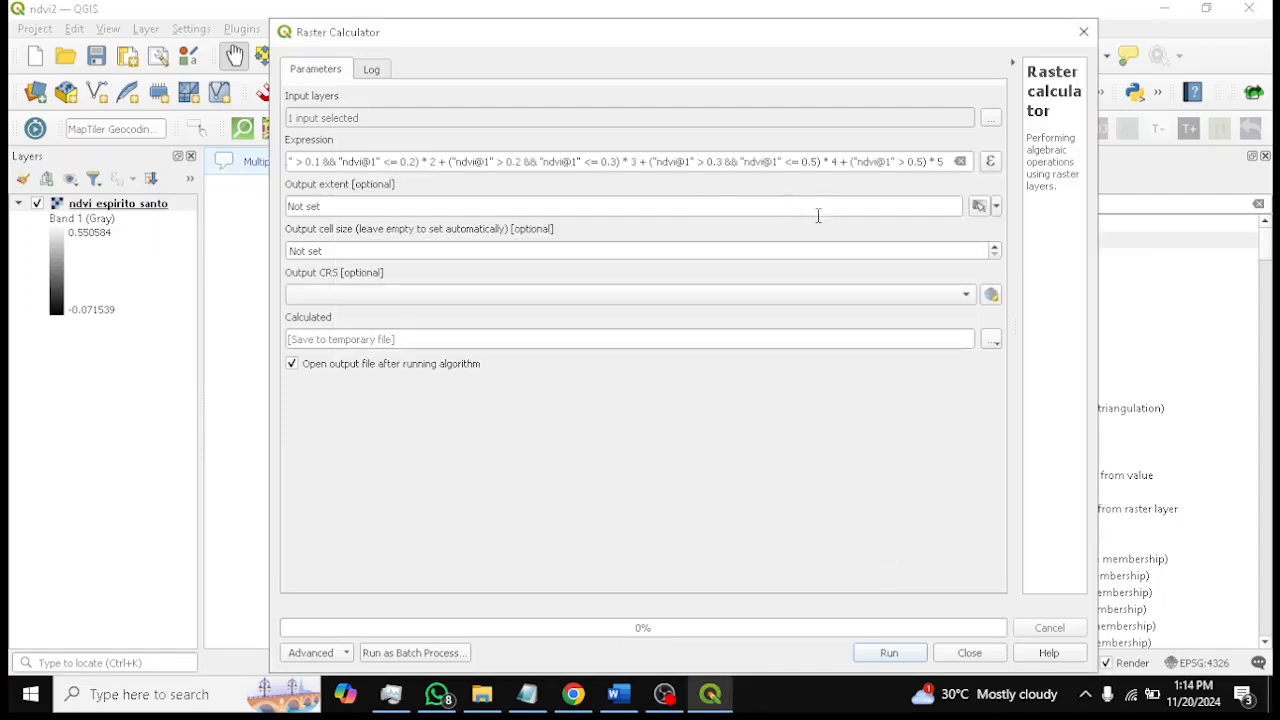
Switch to the document and review the class descriptions assigned by the expression, then minimize it
{"action": "left_click", "coordinate": [629, 708]}
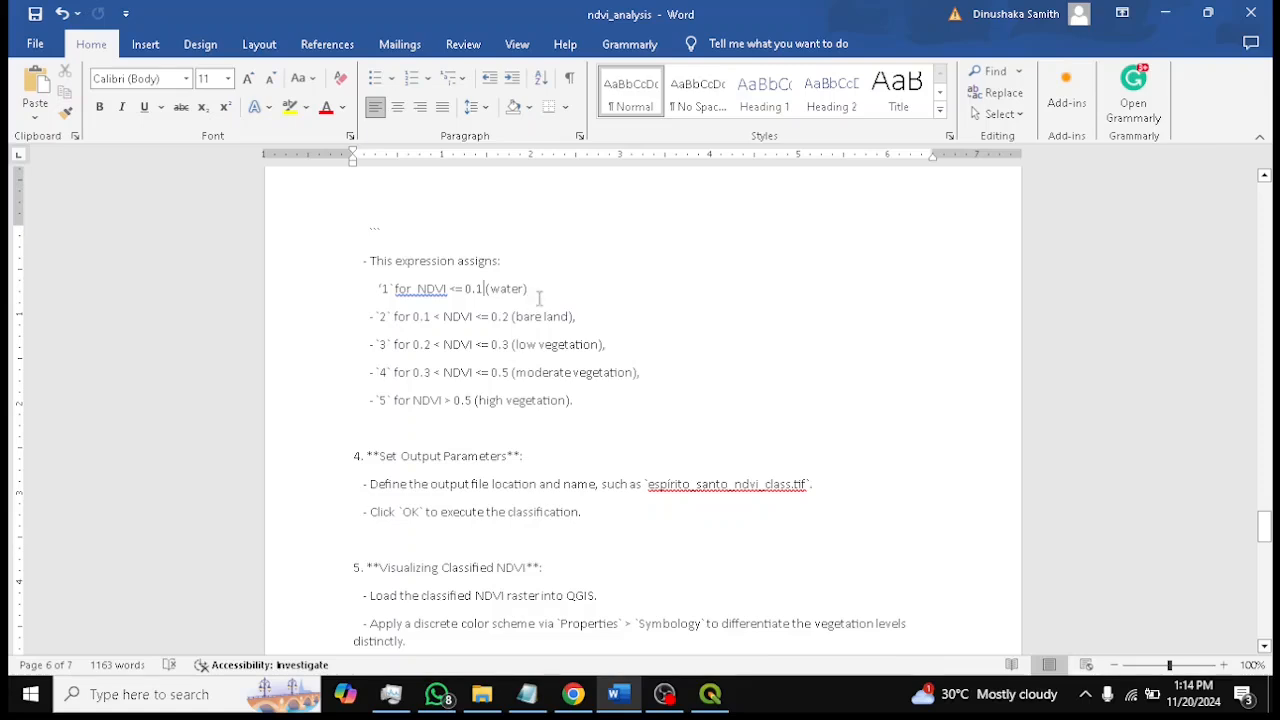
{"action": "left_click_drag", "start_coordinate": [397, 316], "coordinate": [584, 317]}
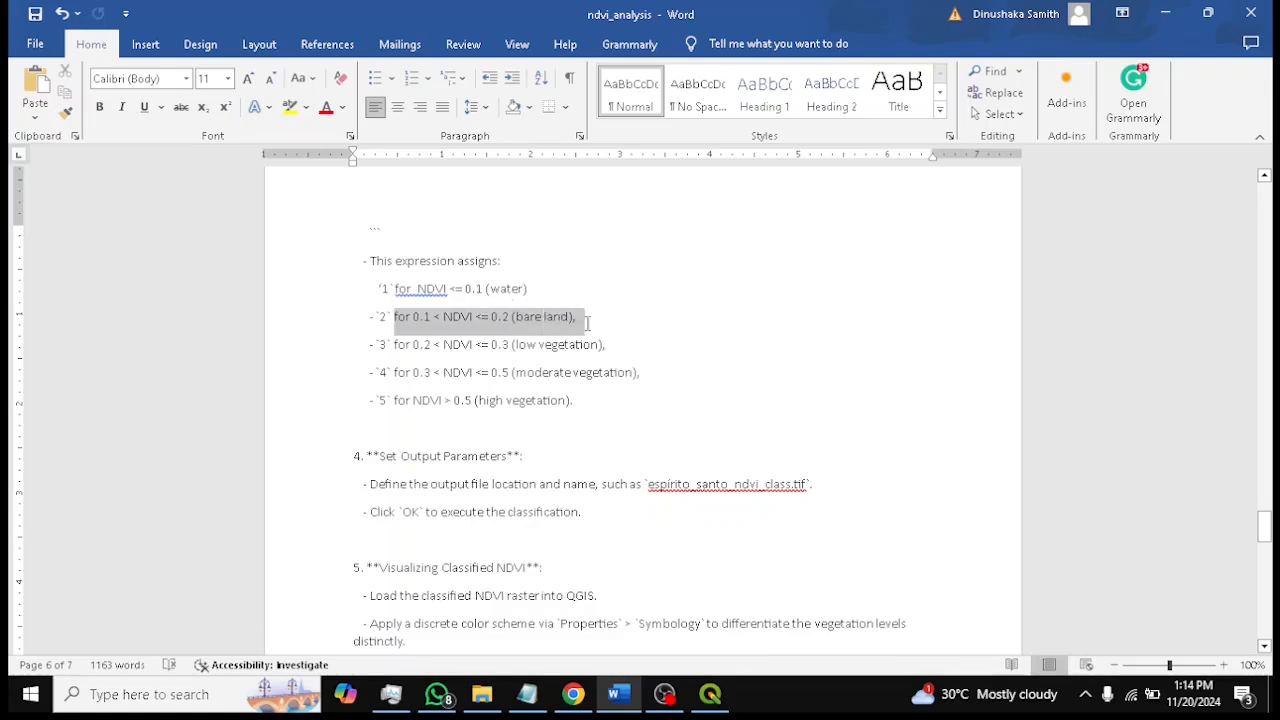
{"action": "left_click_drag", "start_coordinate": [395, 344], "coordinate": [620, 349]}
{"action": "left_click_drag", "start_coordinate": [395, 373], "coordinate": [640, 376]}
{"action": "left_click_drag", "start_coordinate": [395, 400], "coordinate": [598, 408]}
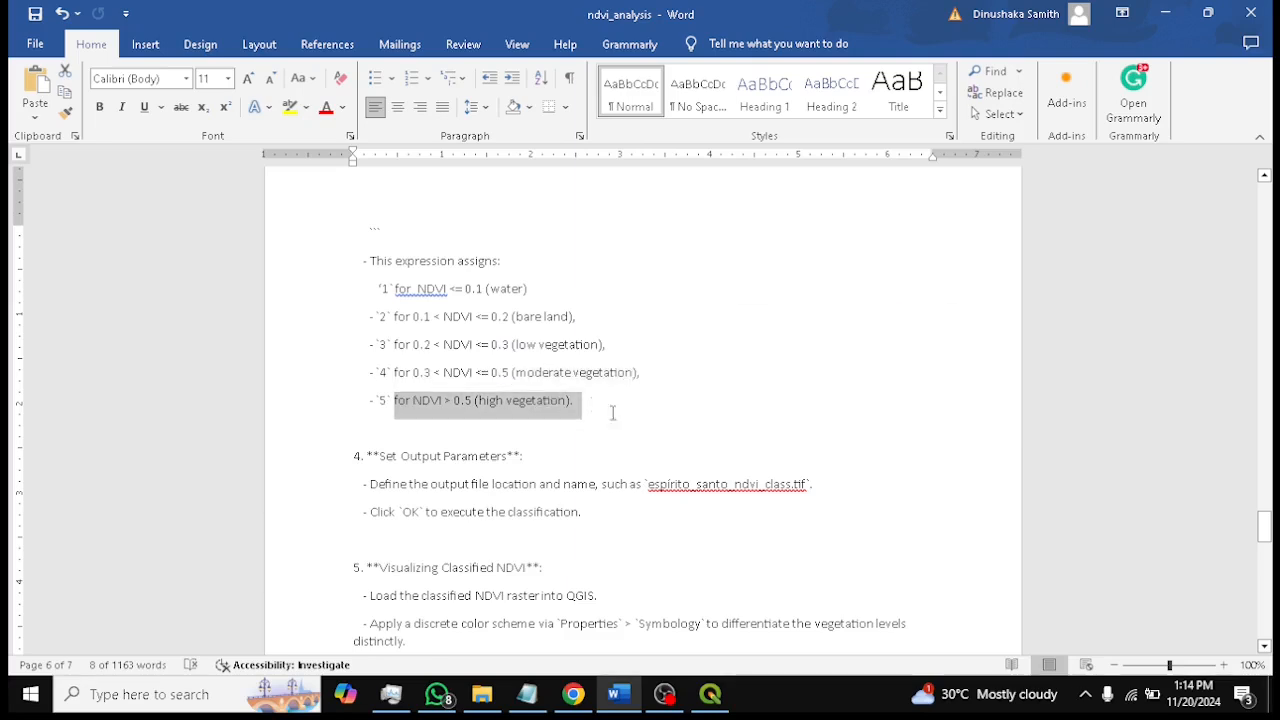
{"action": "left_click", "coordinate": [600, 410]}
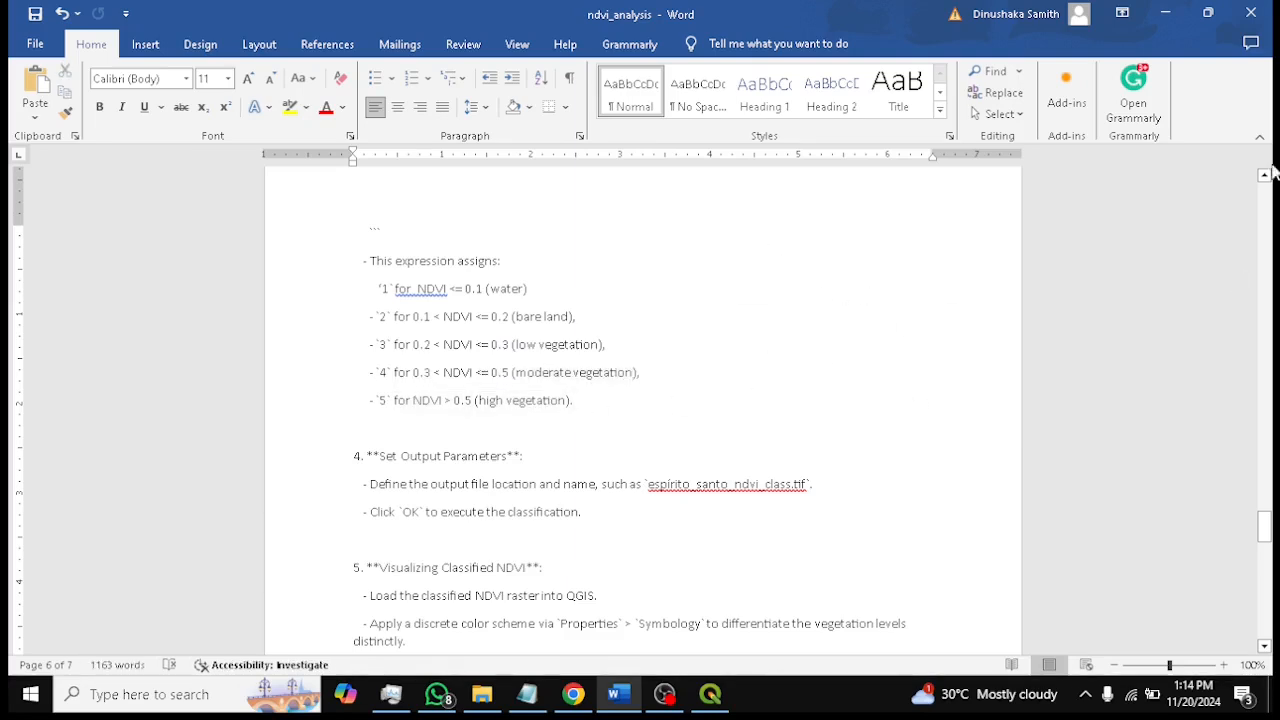
{"action": "left_click", "coordinate": [1163, 12]}
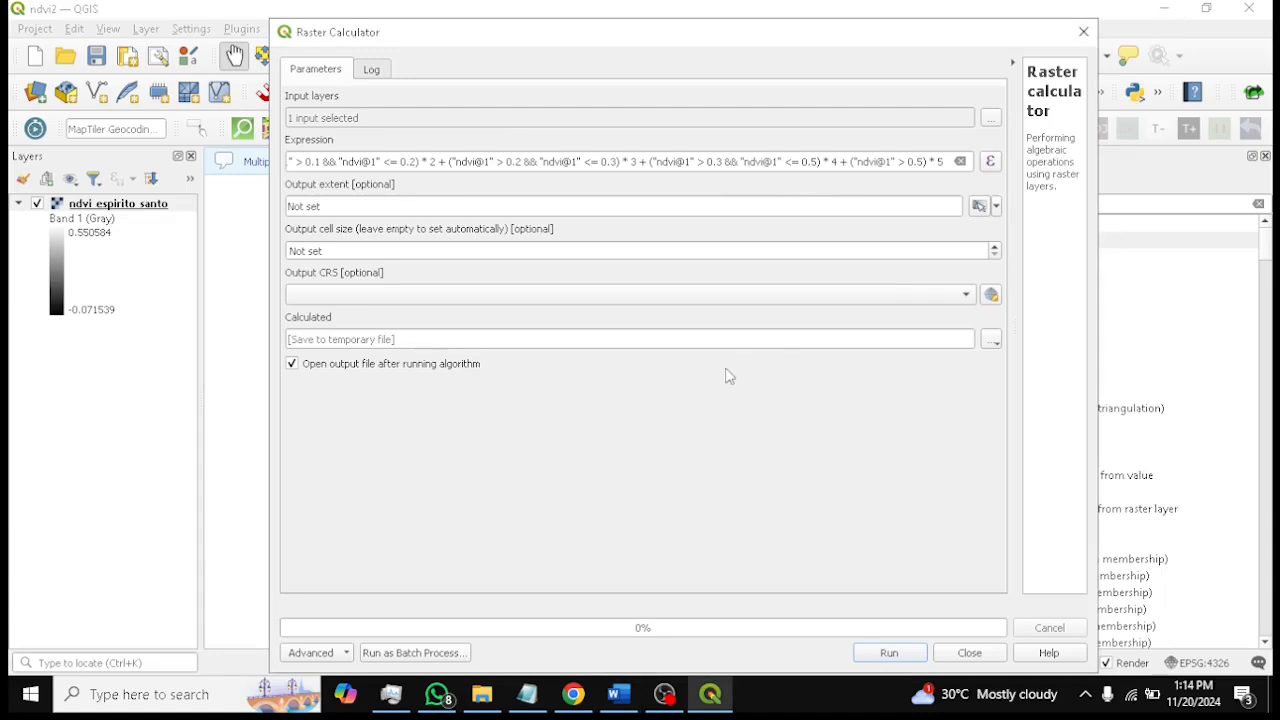
Set the output extent from the ndvi_espirito_santo layer and the output CRS to Project CRS EPSG:4326 - WGS 84
{"action": "left_click", "coordinate": [996, 207]}
{"action": "mouse_move", "coordinate": [1000, 228]}
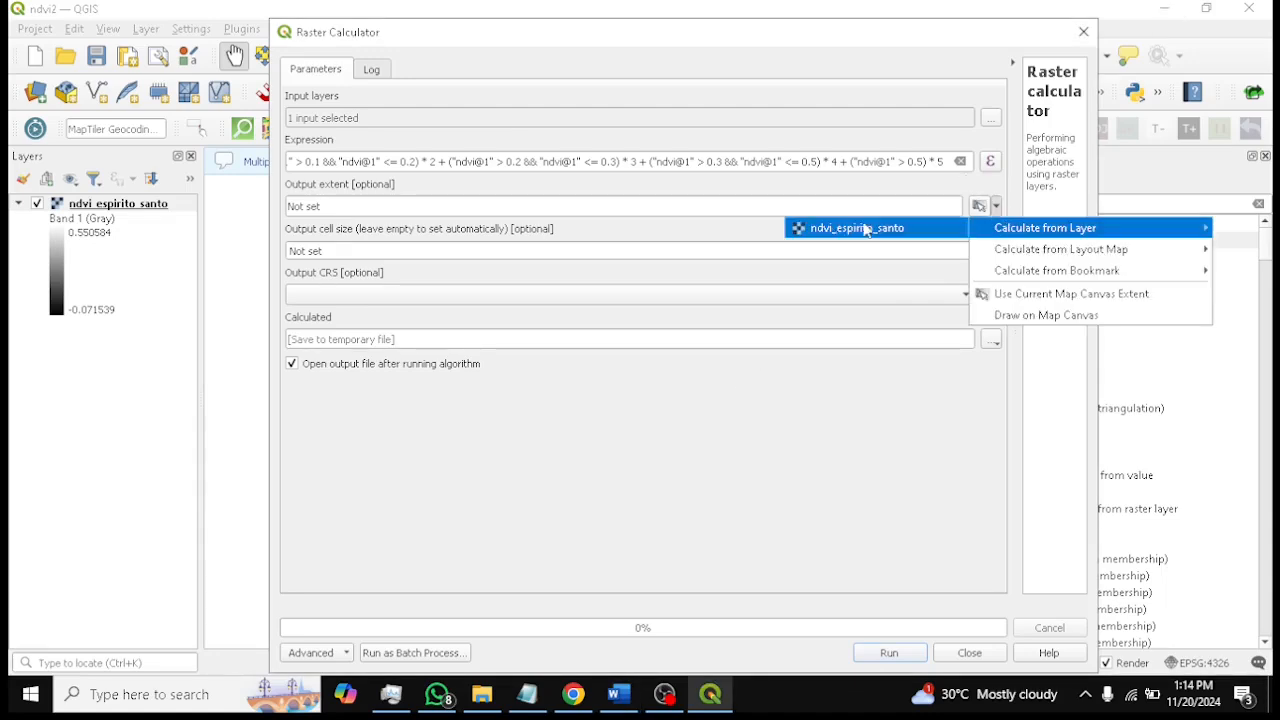
{"action": "left_click", "coordinate": [831, 230]}
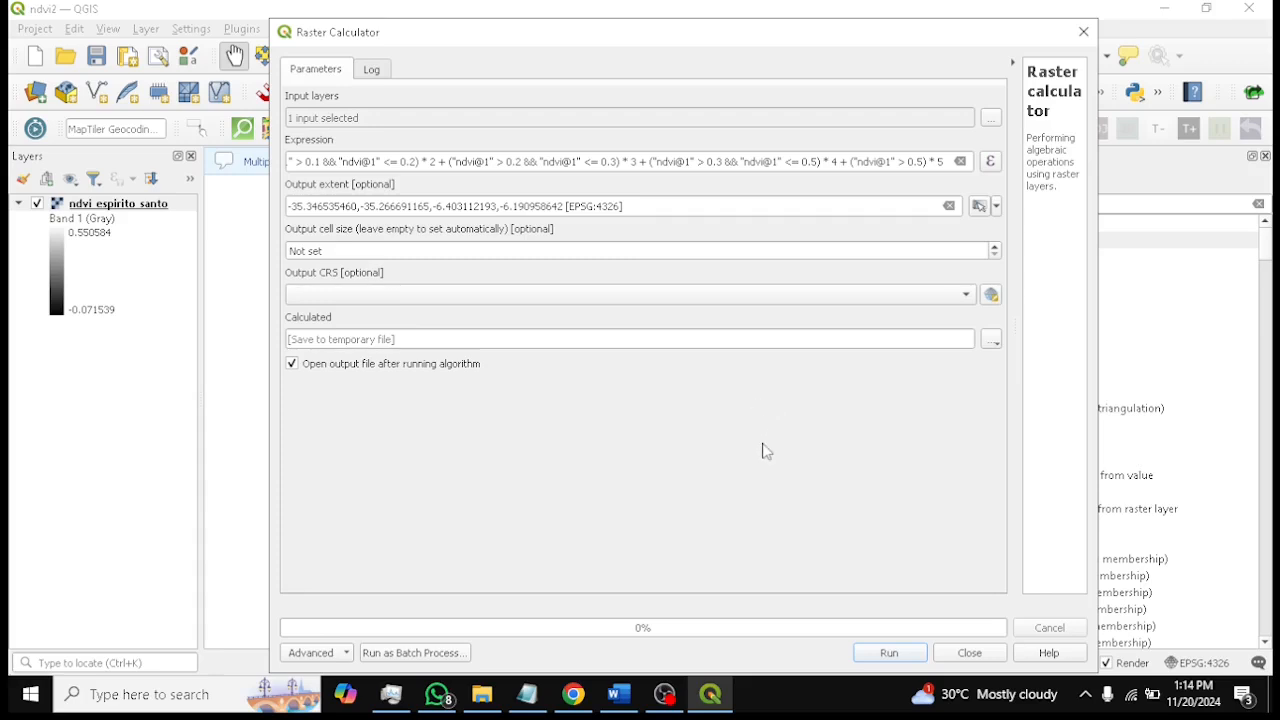
{"action": "left_click", "coordinate": [966, 294]}
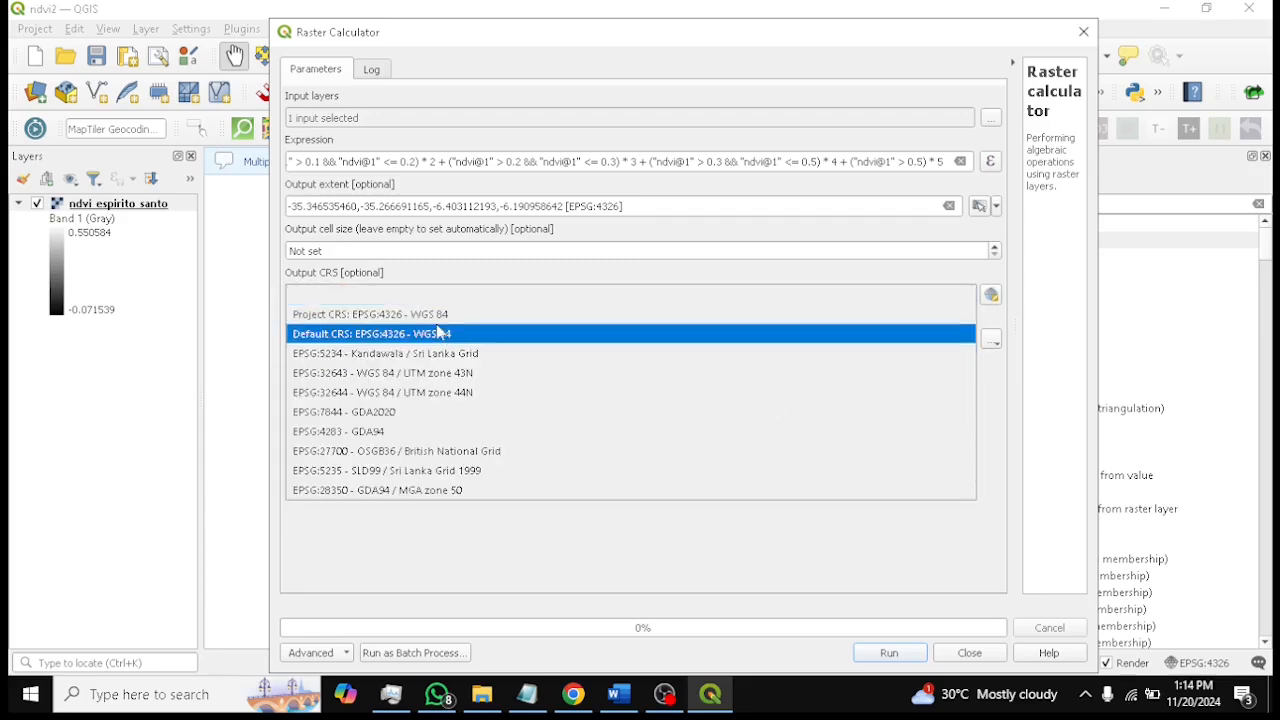
{"action": "left_click", "coordinate": [370, 302]}
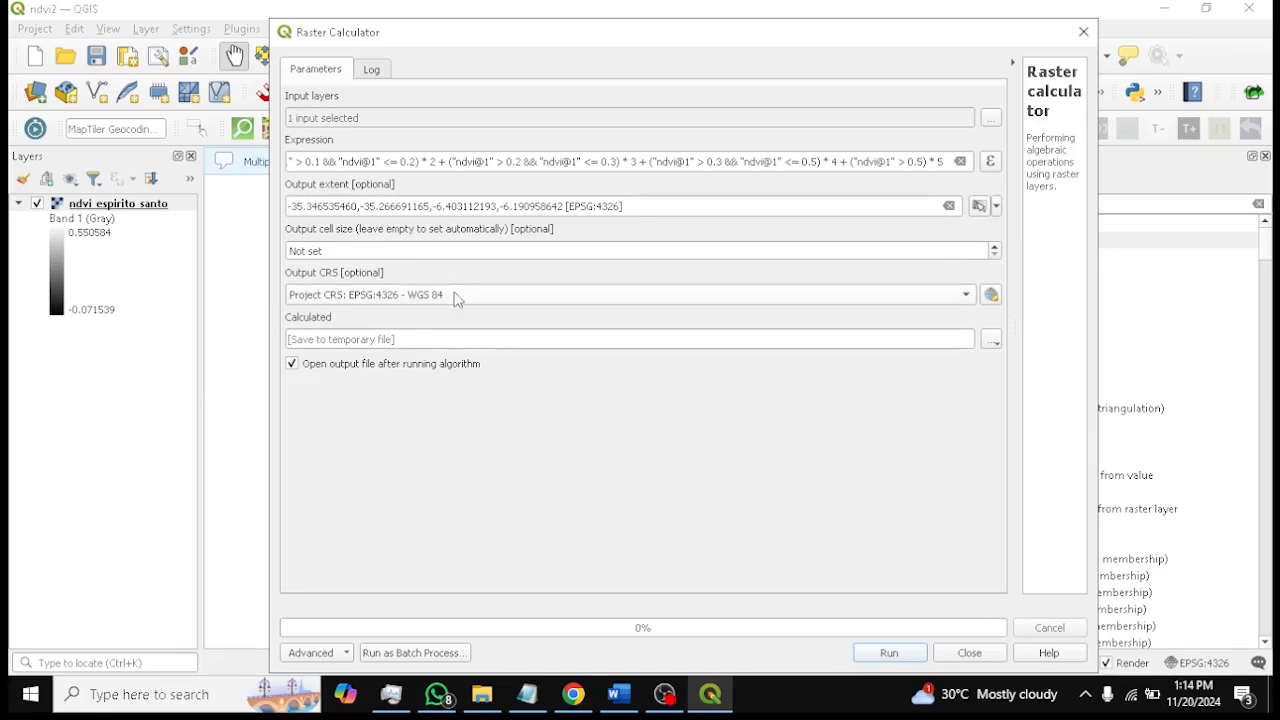
Save the calculated output to a file named ndvi_es_classify.tif in the results folder
{"action": "left_click", "coordinate": [991, 340]}
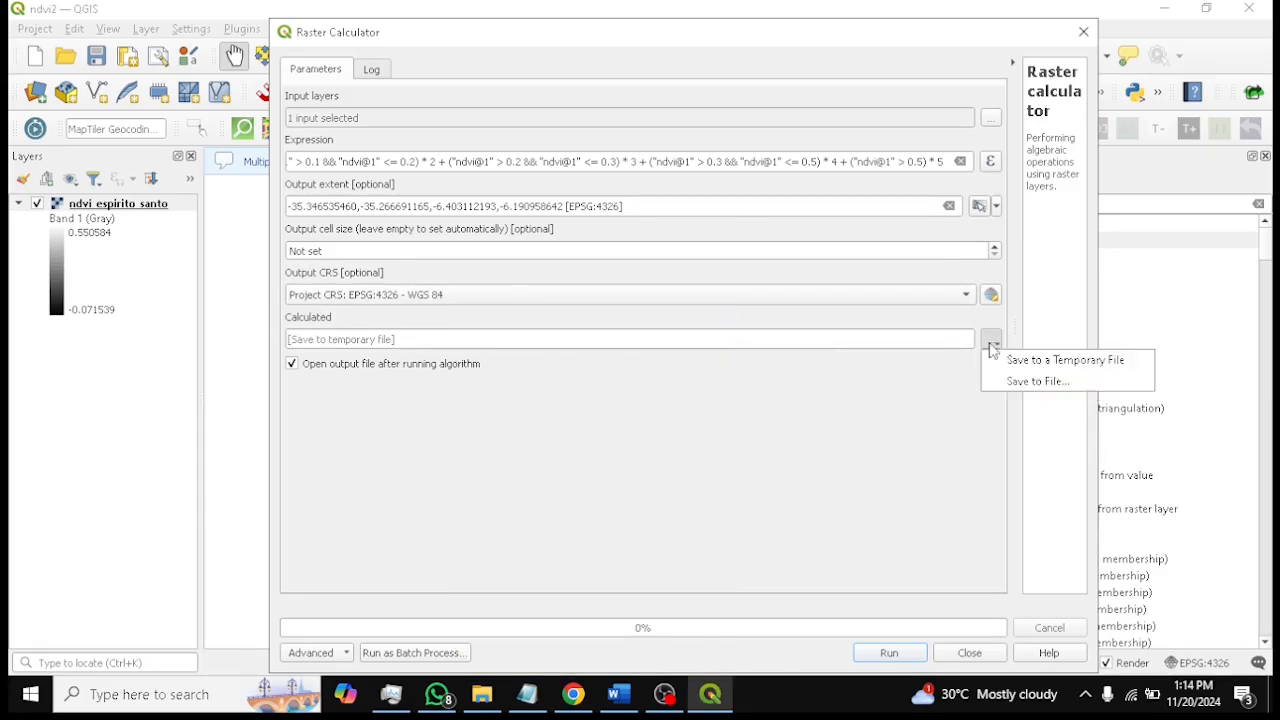
{"action": "left_click", "coordinate": [1040, 386]}
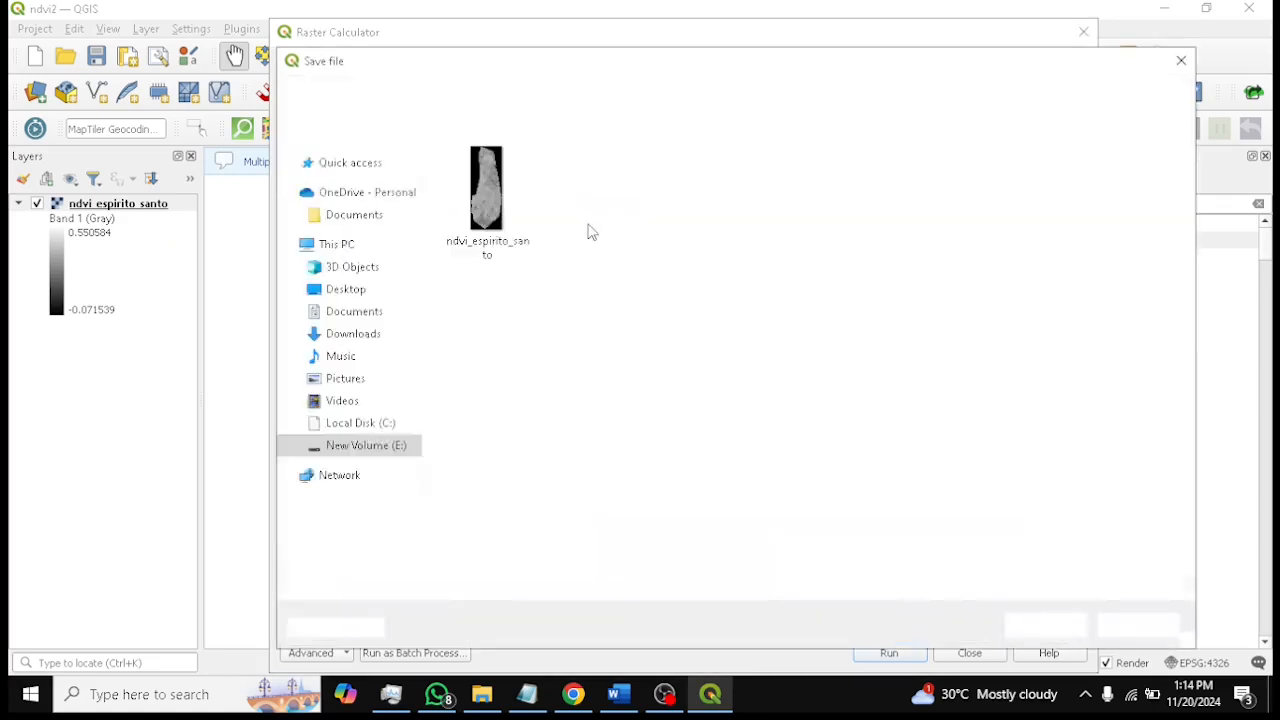
{"action": "left_click", "coordinate": [494, 213]}
{"action": "left_click", "coordinate": [520, 527]}
{"action": "left_click", "coordinate": [522, 528]}
{"action": "left_click_drag", "start_coordinate": [399, 528], "coordinate": [465, 528]}
{"action": "left_click", "coordinate": [527, 530]}
{"action": "key", "text": "BackSpace"}
{"action": "key", "text": "BackSpace"}
{"action": "key", "text": "BackSpace"}
{"action": "key", "text": "BackSpace"}
{"action": "key", "text": "BackSpace"}
{"action": "key", "text": "BackSpace"}
{"action": "key", "text": "BackSpace"}
{"action": "key", "text": "BackSpace"}
{"action": "key", "text": "BackSpace"}
{"action": "key", "text": "BackSpace"}
{"action": "key", "text": "BackSpace"}
{"action": "key", "text": "BackSpace"}
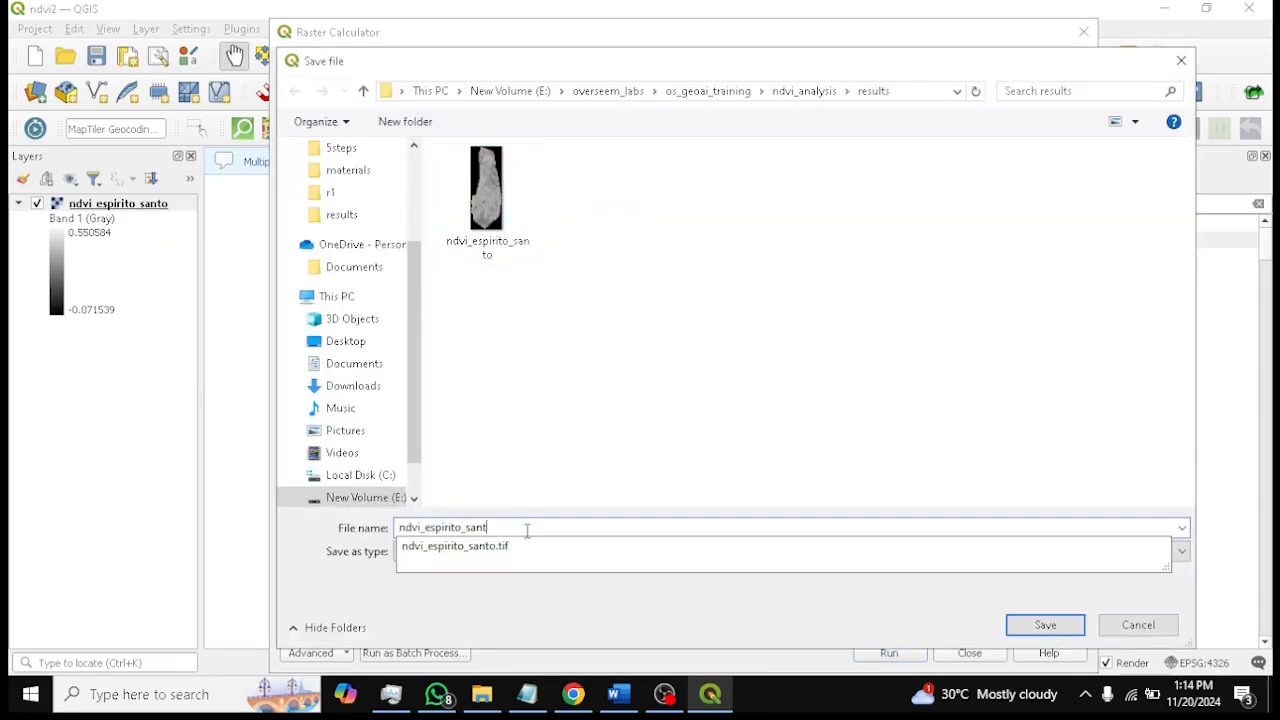
{"action": "type", "text": "_classify"}
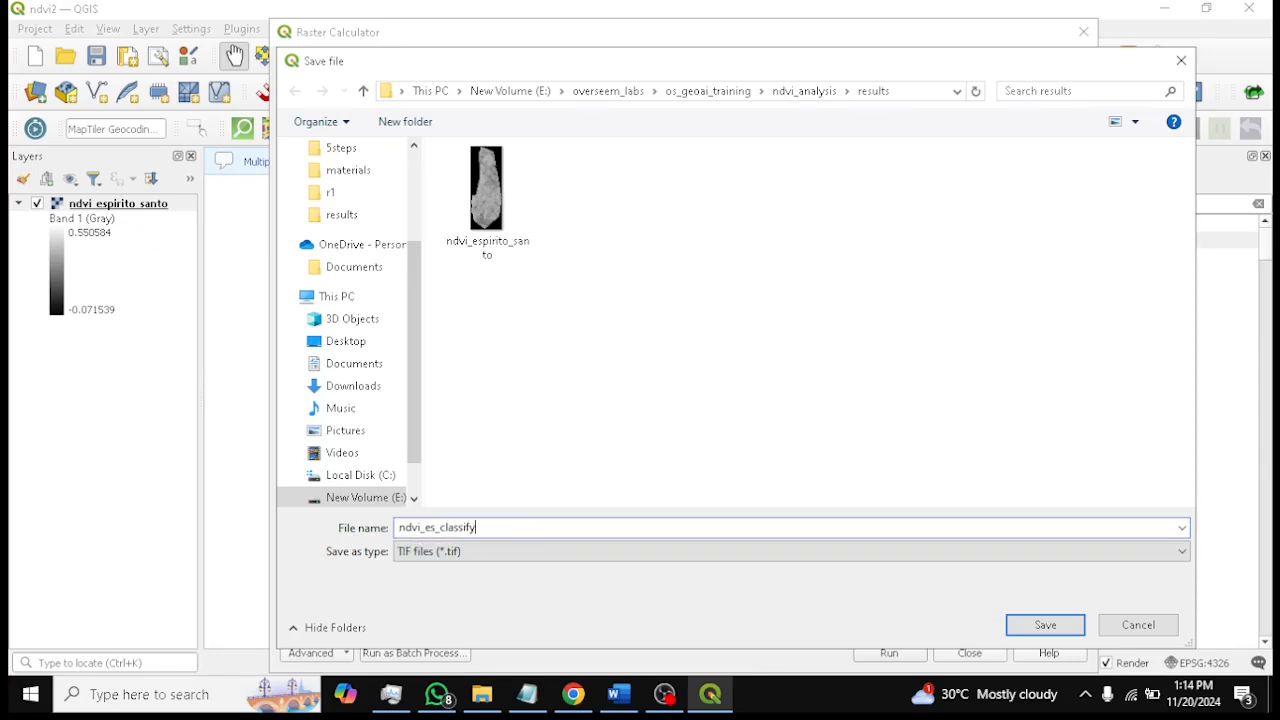
{"action": "left_click", "coordinate": [1045, 624]}
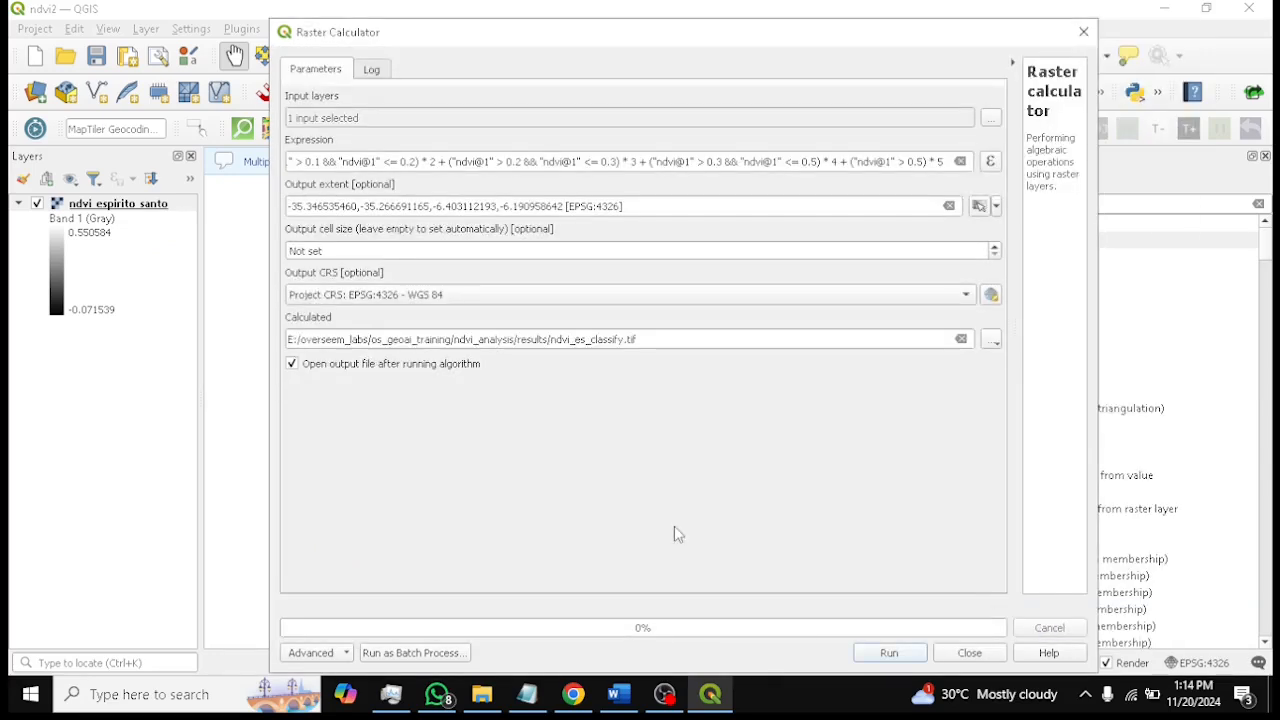
Try to run the Raster calculator with the classification expression
{"action": "left_click", "coordinate": [882, 655]}
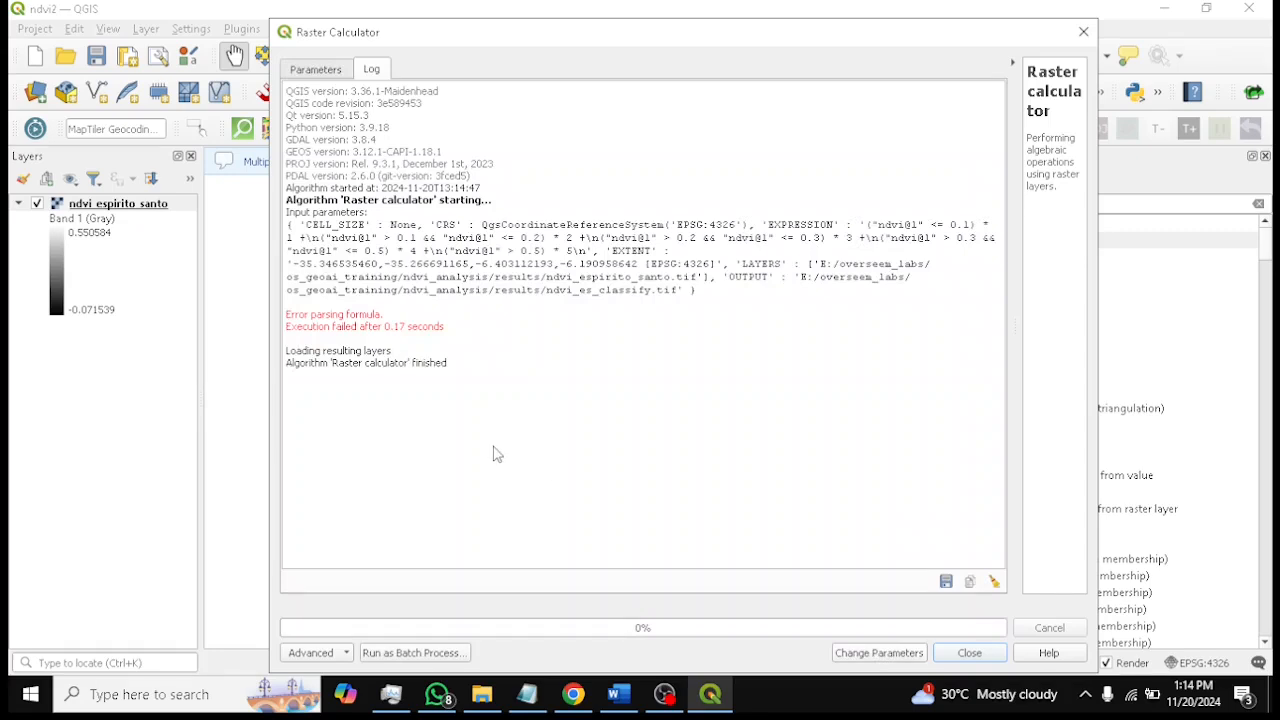
{"action": "left_click", "coordinate": [664, 694]}
{"action": "left_click", "coordinate": [1258, 553]}
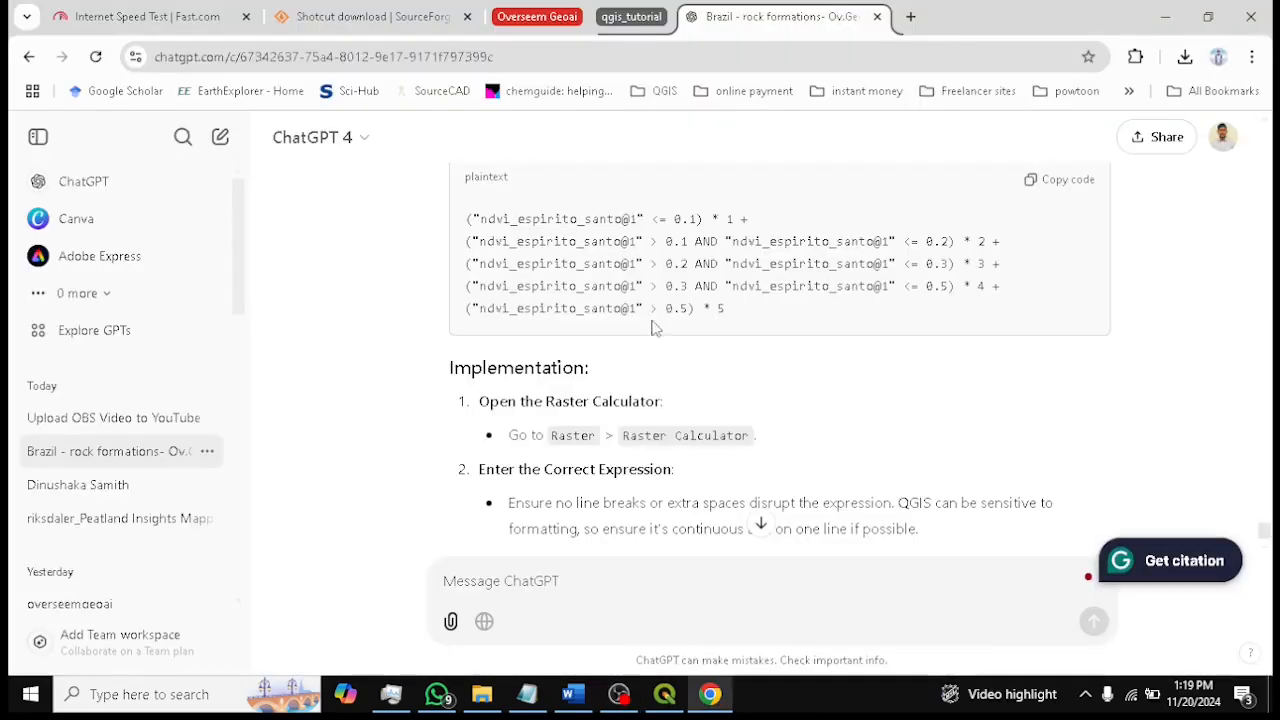
{"action": "left_click", "coordinate": [1165, 17]}
{"action": "left_click", "coordinate": [665, 694]}
{"action": "left_click", "coordinate": [620, 694]}
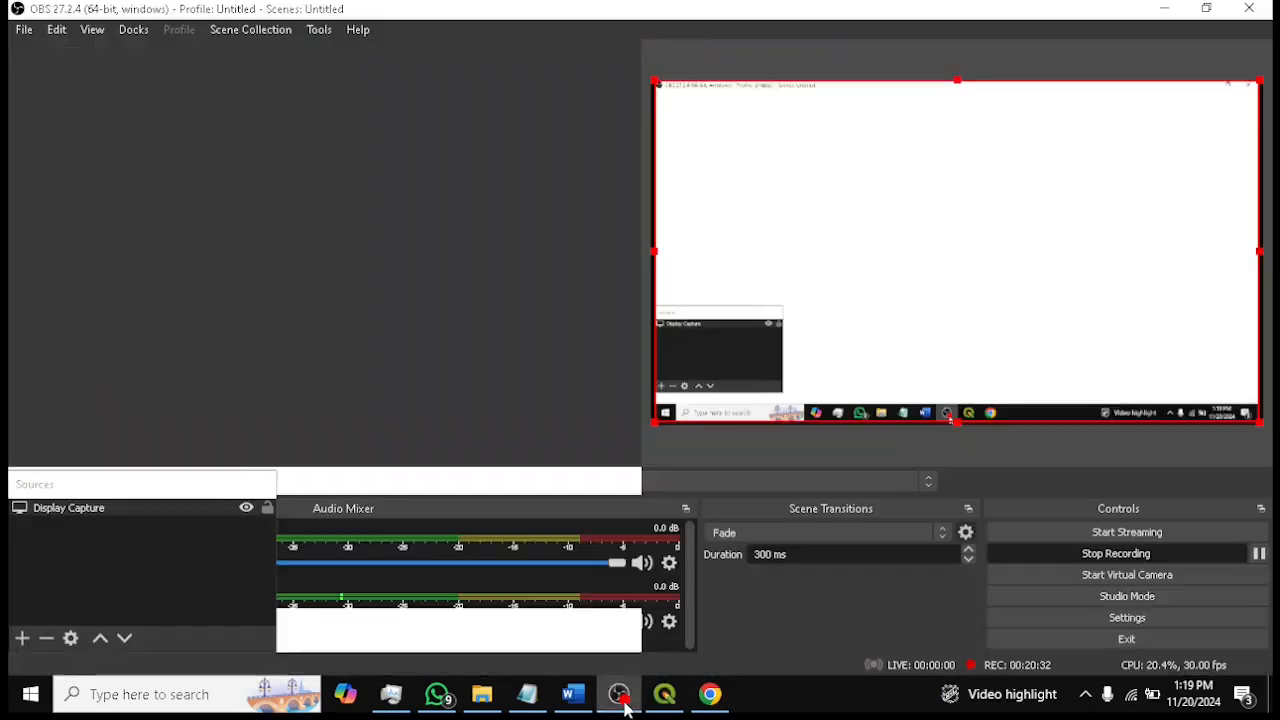
{"action": "left_click", "coordinate": [1258, 553]}
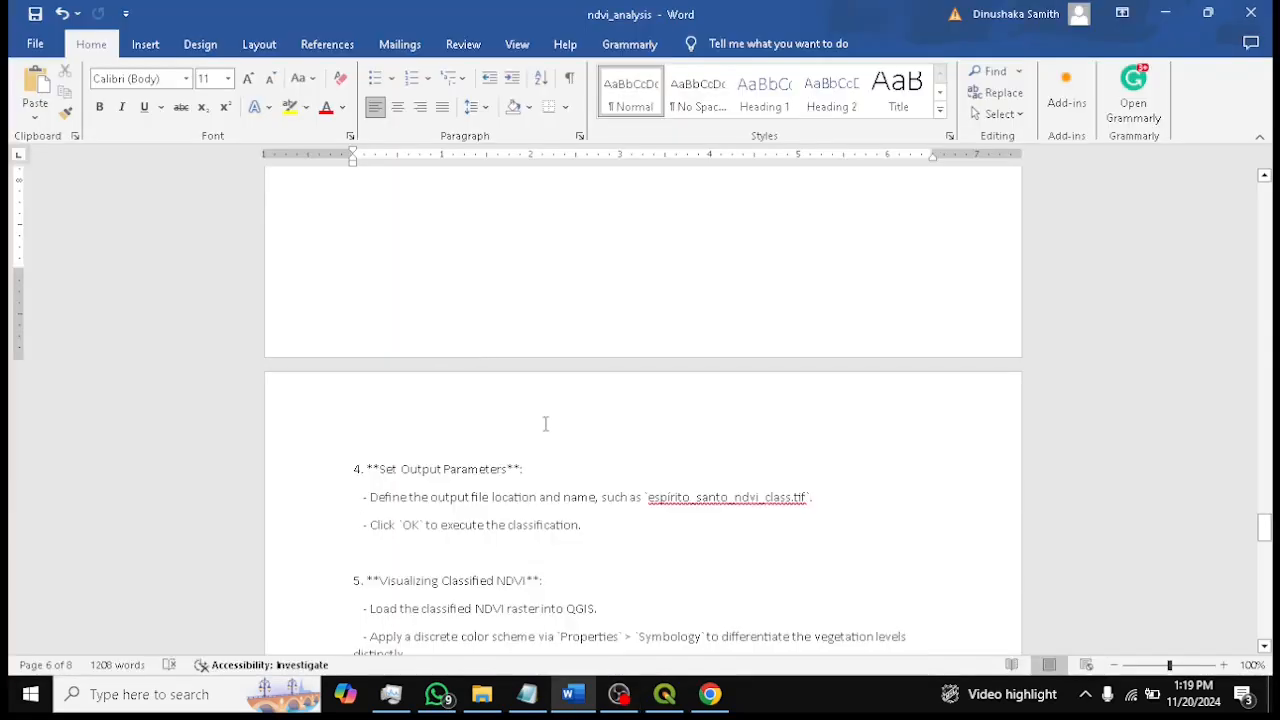
Review the NDVI classification expression and class descriptions in the document
{"action": "scroll", "coordinate": [545, 424], "scroll_direction": "up", "scroll_amount": 10}
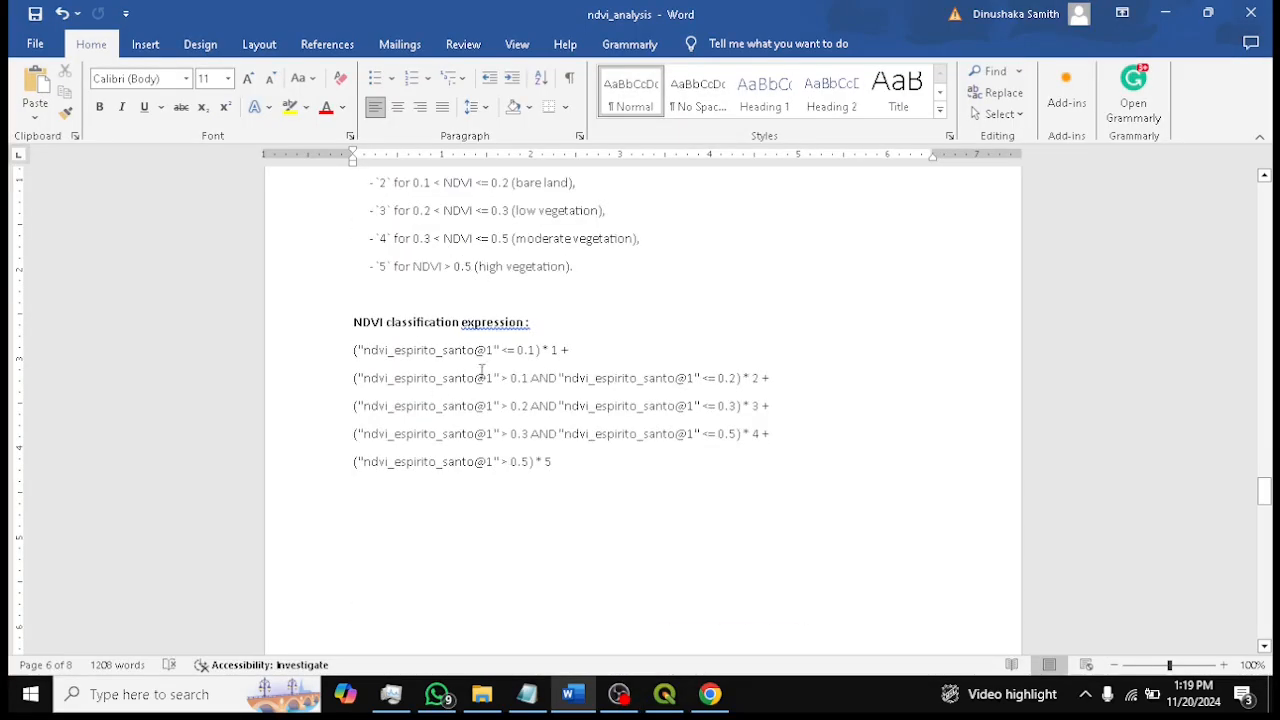
{"action": "left_click_drag", "start_coordinate": [352, 350], "coordinate": [589, 464]}
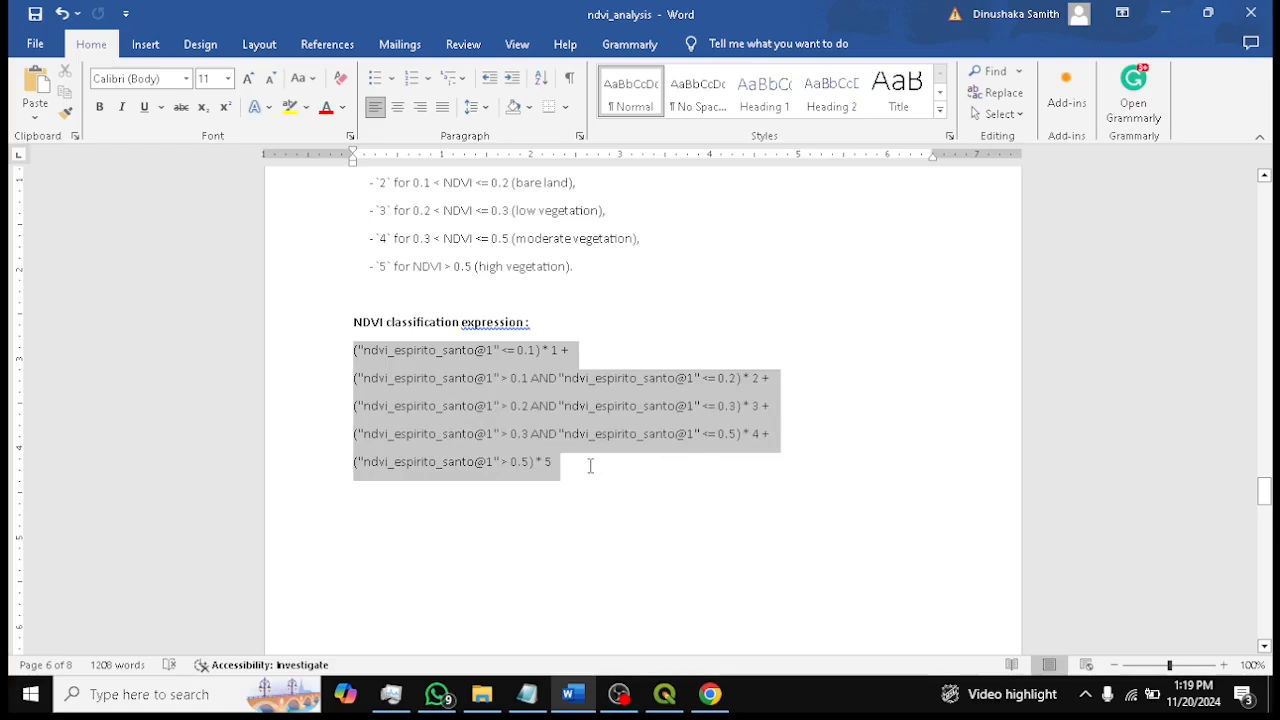
{"action": "left_click", "coordinate": [603, 472]}
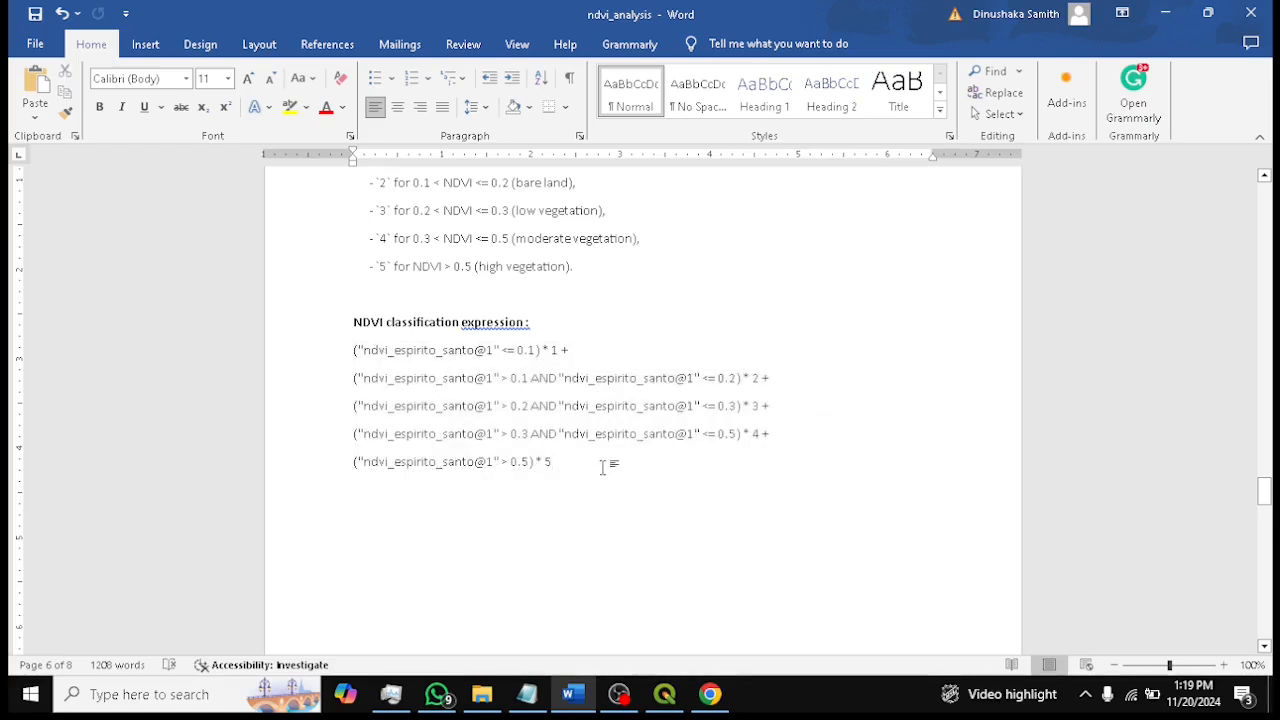
{"action": "scroll", "coordinate": [603, 468], "scroll_direction": "up", "scroll_amount": 2}
{"action": "left_click_drag", "start_coordinate": [347, 212], "coordinate": [588, 365]}
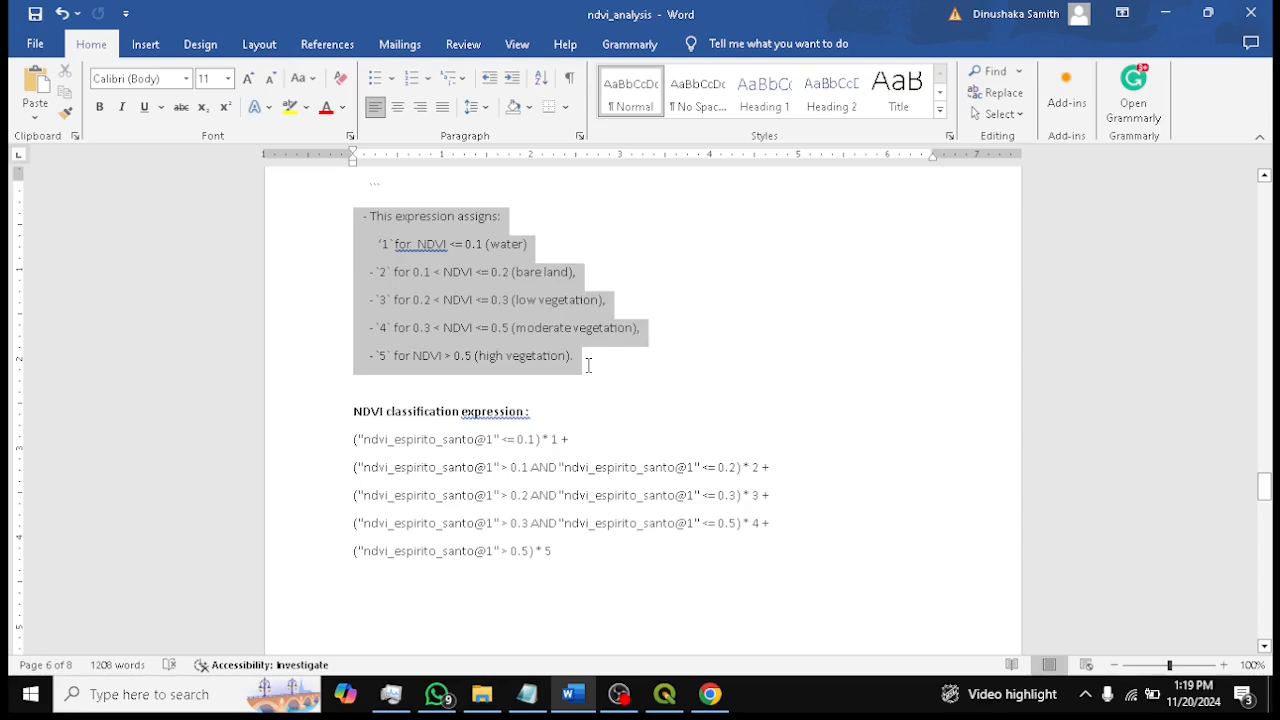
{"action": "left_click_drag", "start_coordinate": [588, 365], "coordinate": [591, 371]}
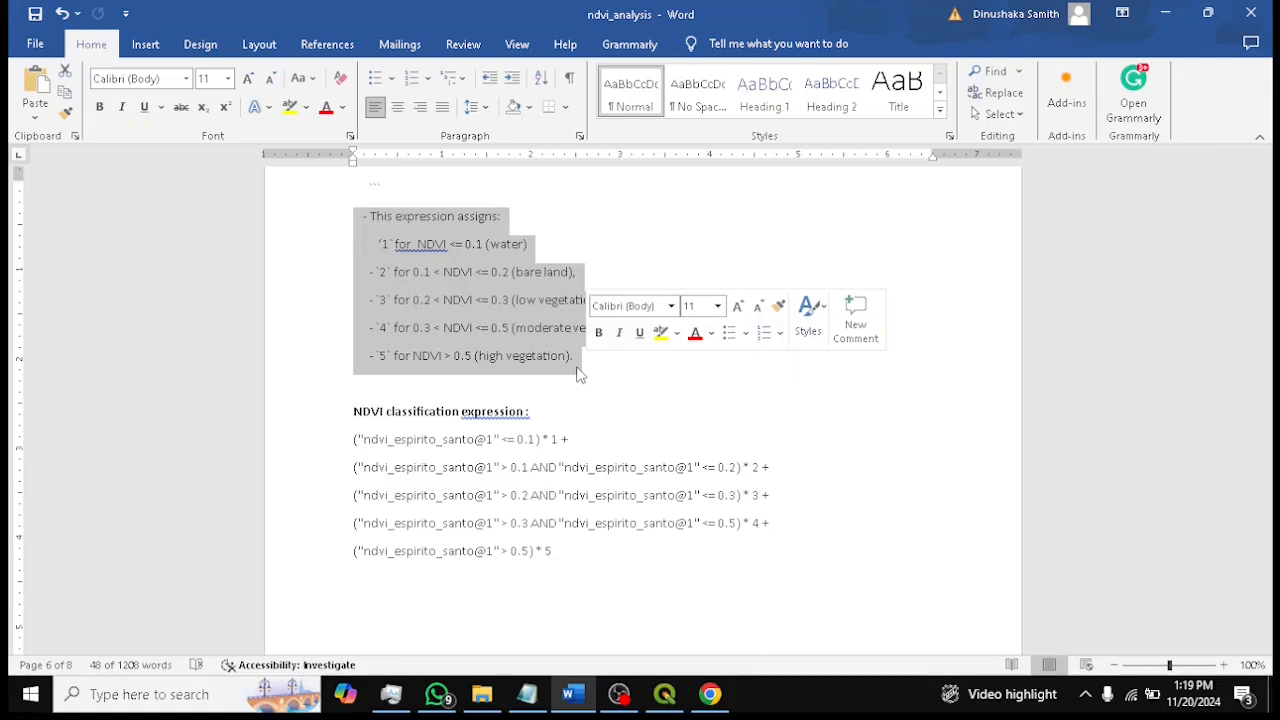
Copy the five-line NDVI classification expression using ndvi_espirito_santo@1 from the document
{"action": "left_click", "coordinate": [665, 694]}
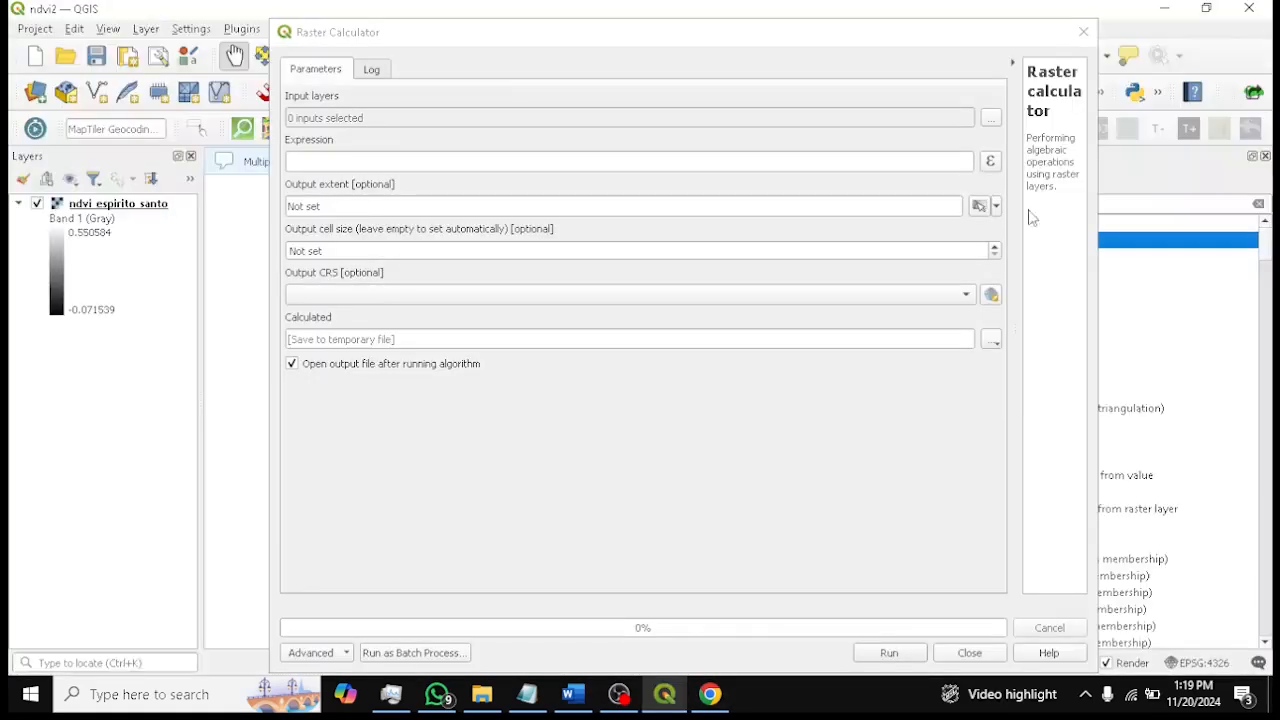
{"action": "left_click", "coordinate": [573, 694]}
{"action": "left_click", "coordinate": [513, 468]}
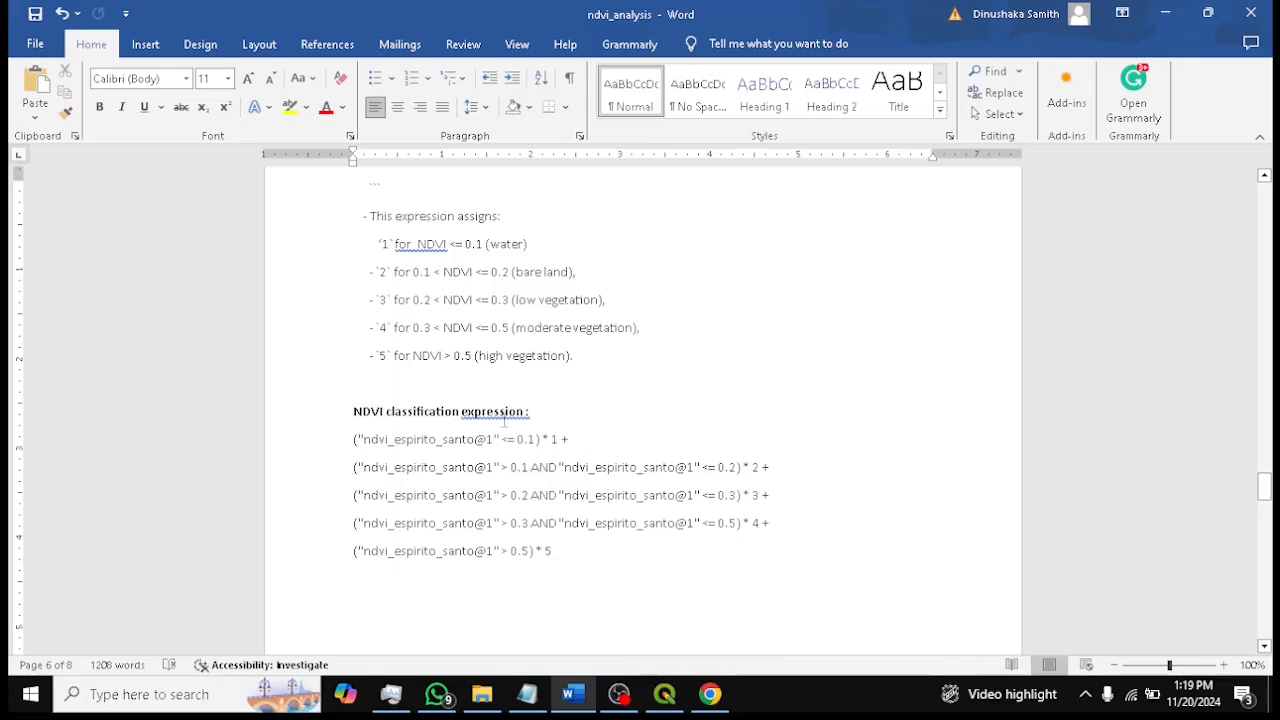
{"action": "key", "text": "Up"}
{"action": "key", "text": "Up"}
{"action": "key", "text": "Up"}
{"action": "key", "text": "Up"}
{"action": "key", "text": "Up"}
{"action": "key", "text": "Up"}
{"action": "key", "text": "Up"}
{"action": "key", "text": "Up"}
{"action": "left_click_drag", "start_coordinate": [549, 272], "coordinate": [535, 285]}
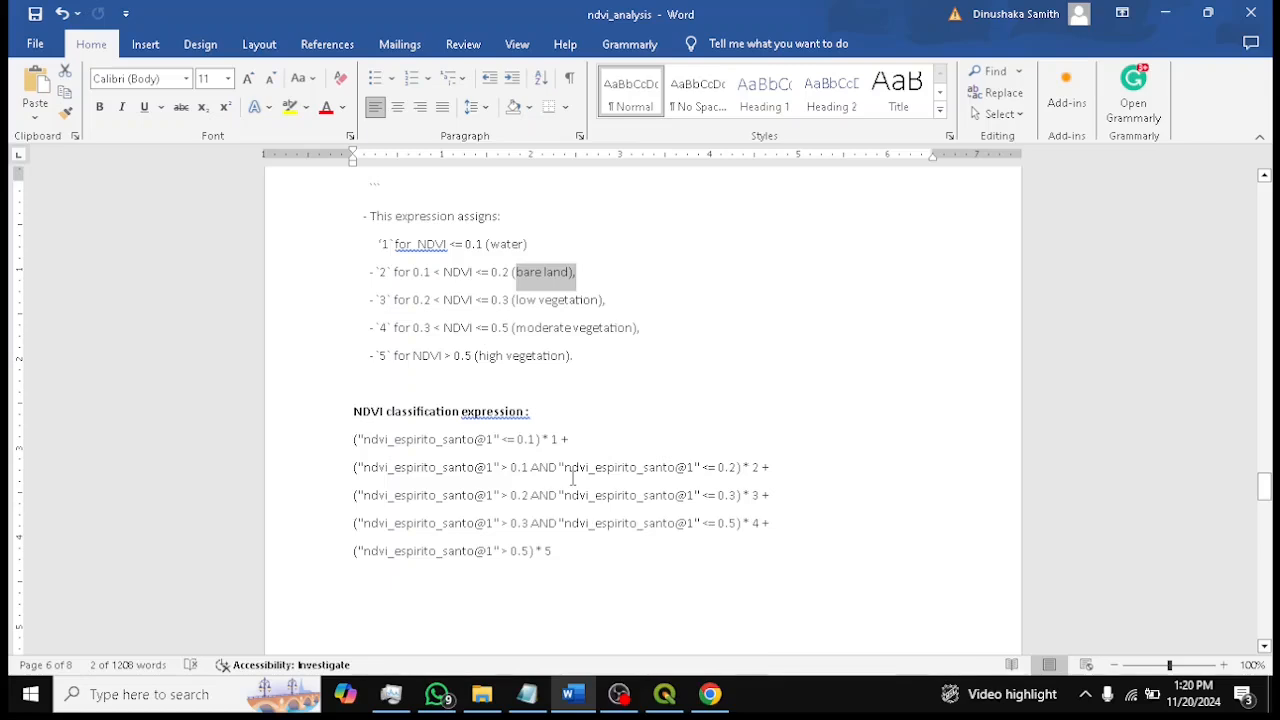
{"action": "left_click_drag", "start_coordinate": [385, 240], "coordinate": [594, 366]}
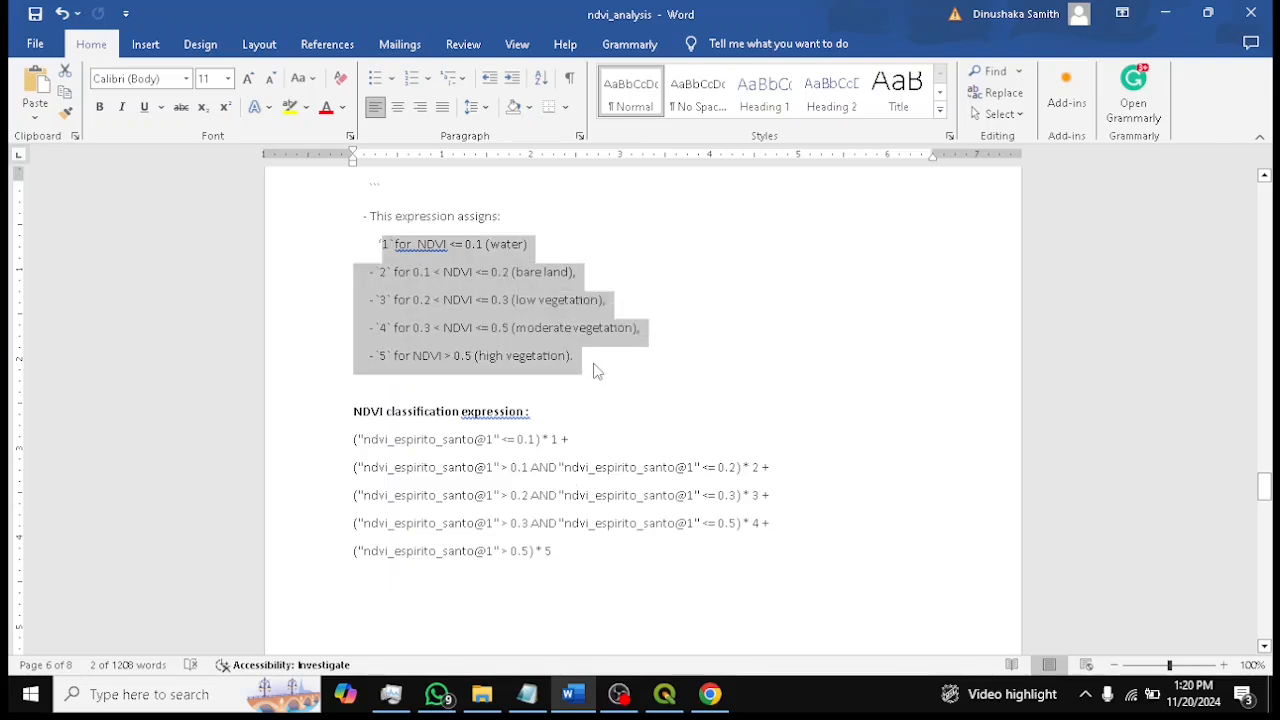
{"action": "left_click", "coordinate": [598, 363]}
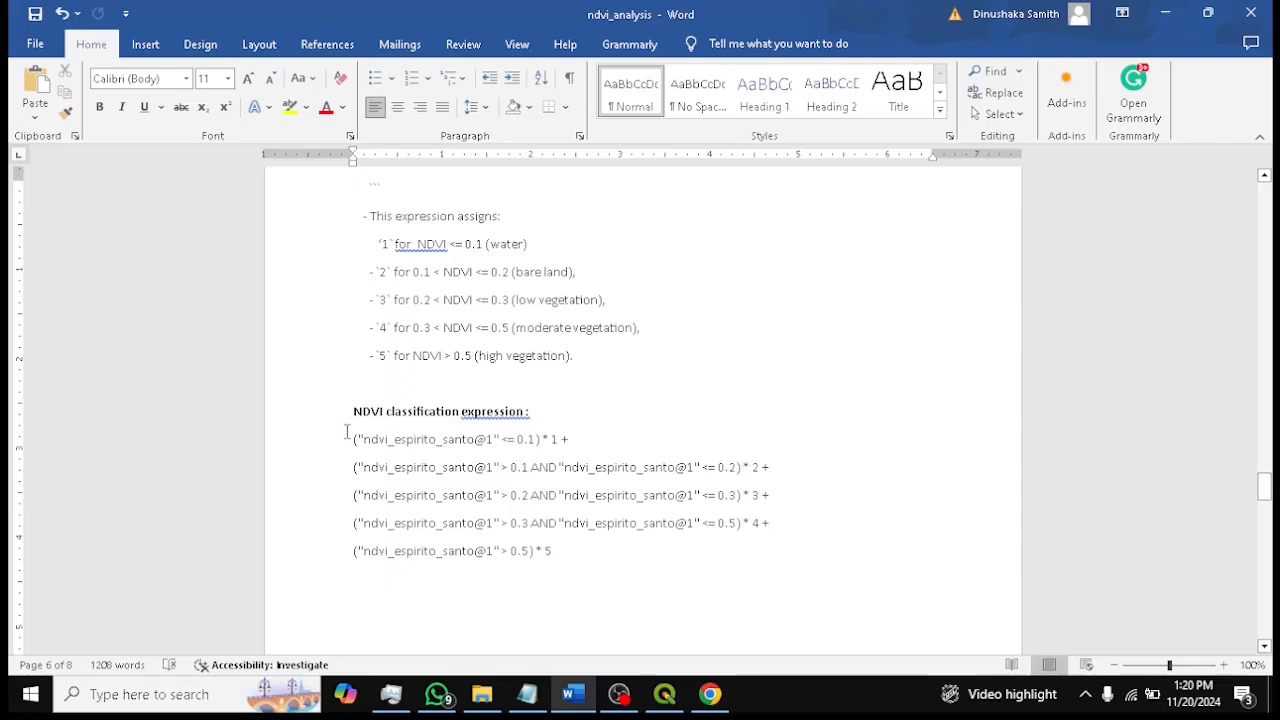
{"action": "left_click_drag", "start_coordinate": [573, 560], "coordinate": [342, 445]}
{"action": "key", "text": "ctrl+c"}
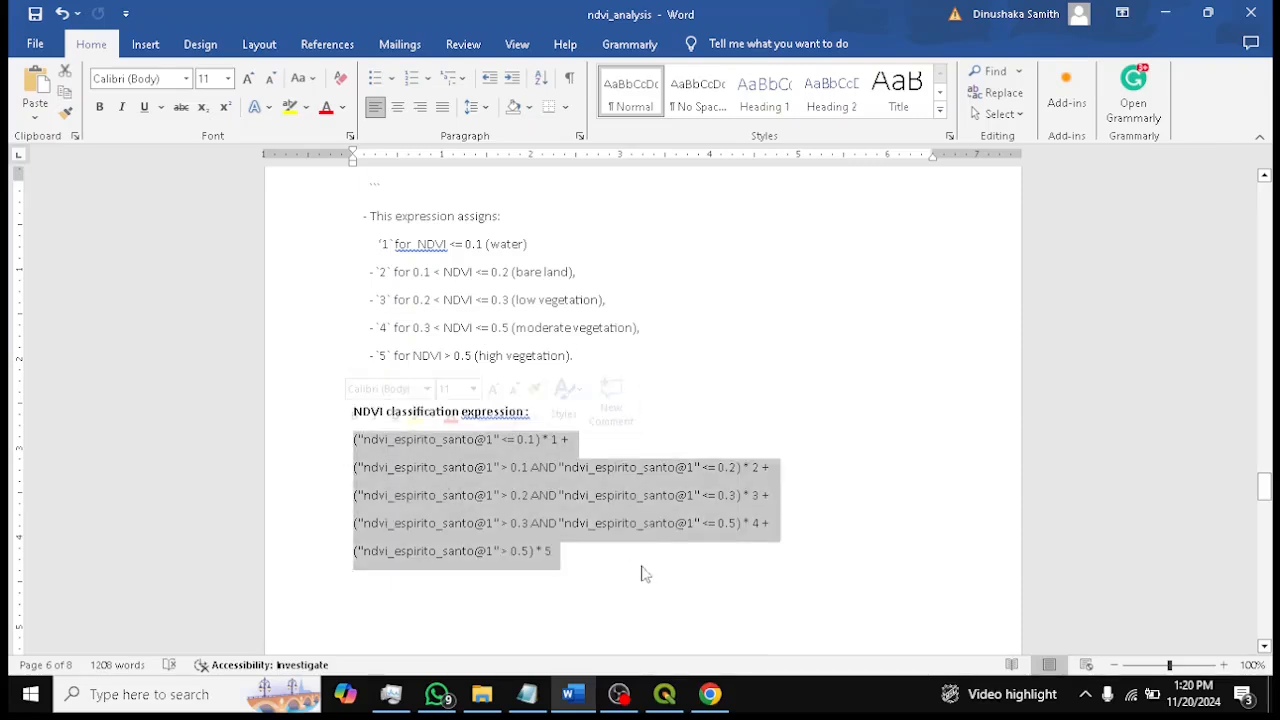
{"action": "left_click", "coordinate": [574, 560]}
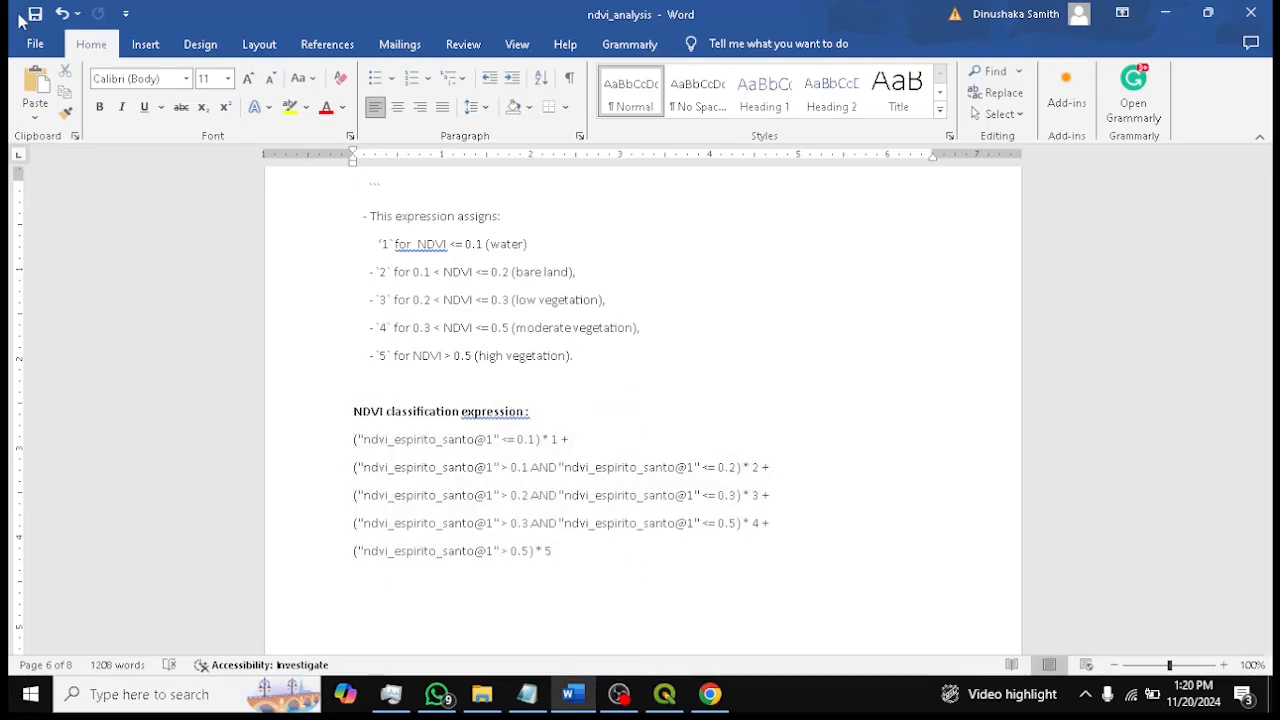
Select ndvi_espirito_santo as the Raster calculator's input layer
{"action": "left_click", "coordinate": [665, 694]}
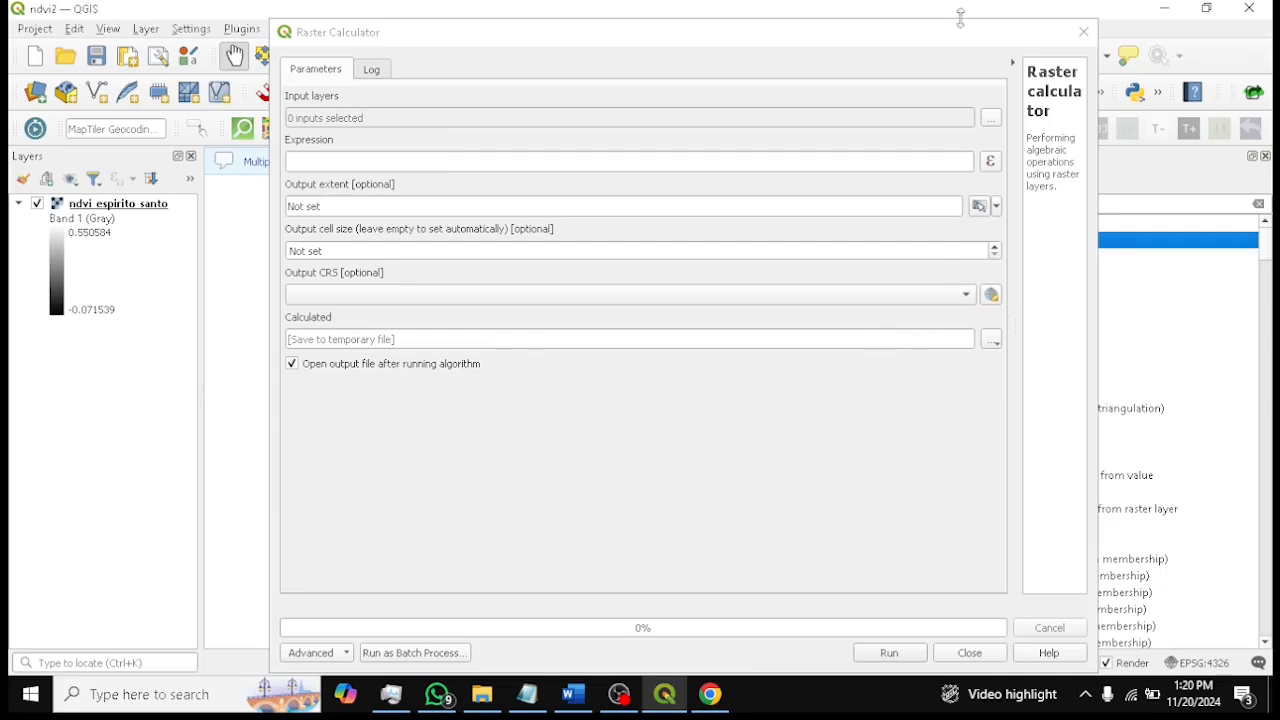
{"action": "left_click", "coordinate": [991, 118]}
{"action": "left_click", "coordinate": [300, 124]}
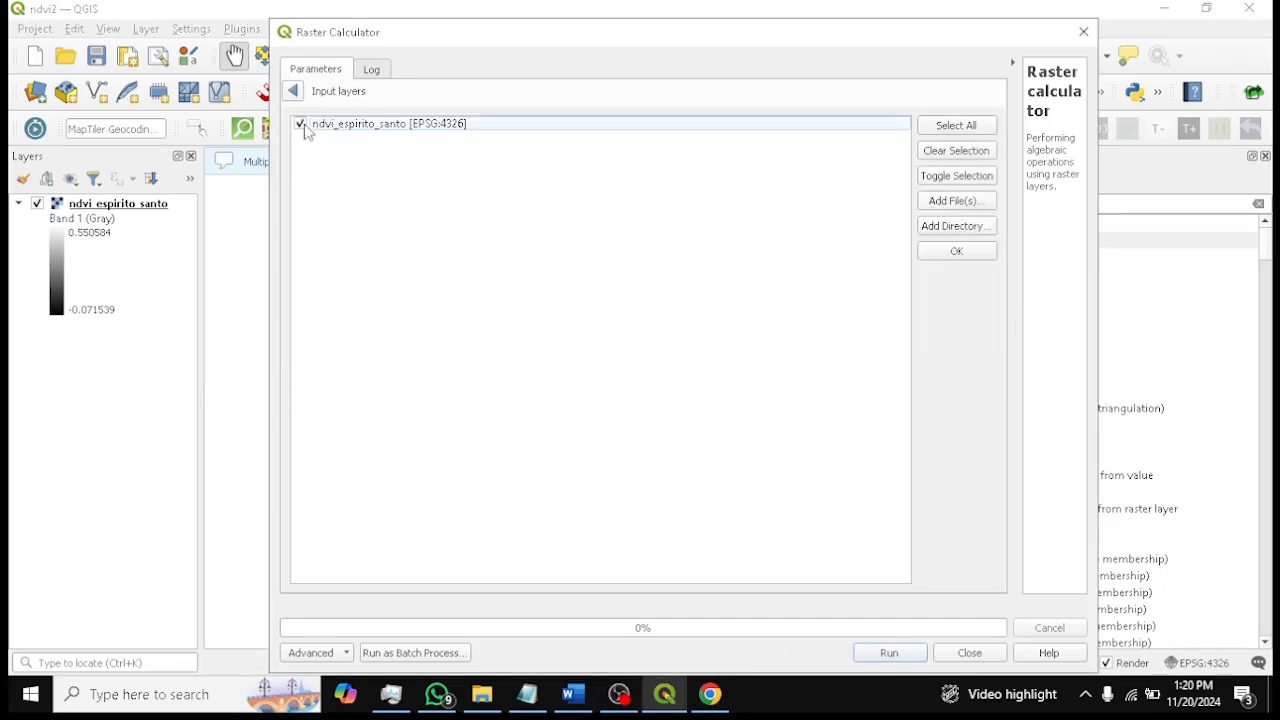
{"action": "left_click", "coordinate": [966, 252]}
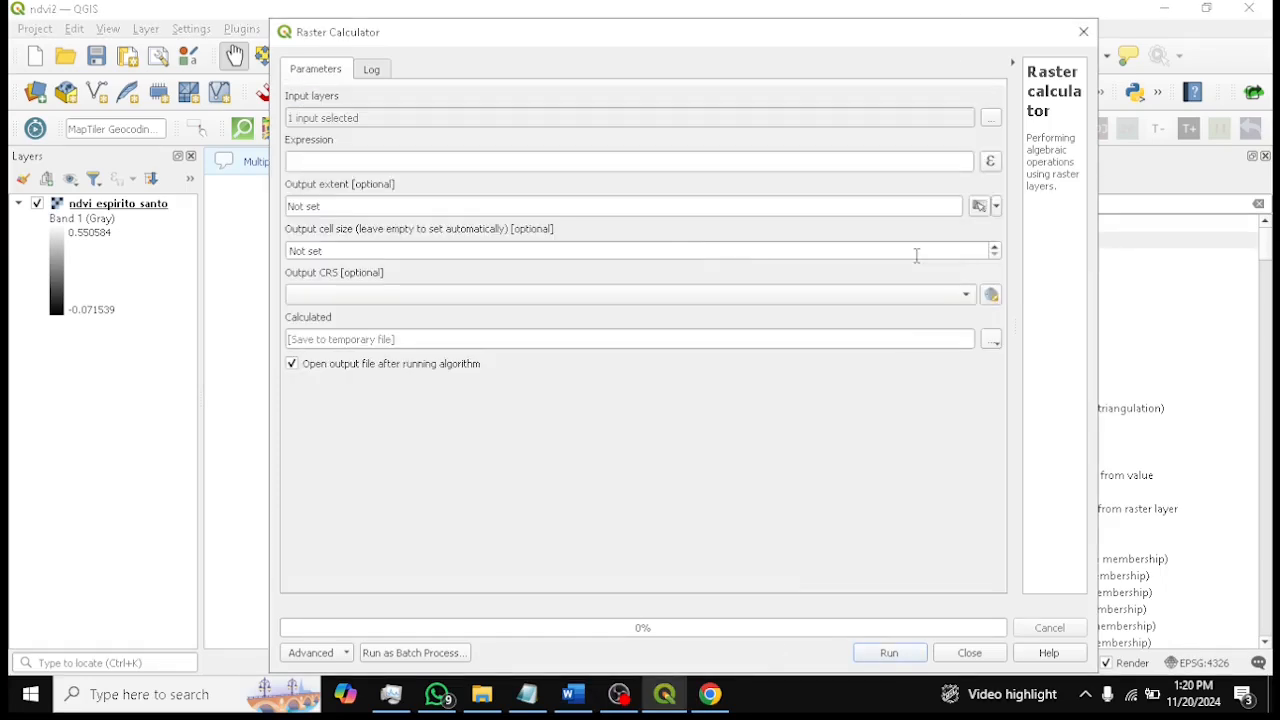
Paste the copied classification expression into the Raster Calculator Expression builder and accept it
{"action": "left_click", "coordinate": [990, 163]}
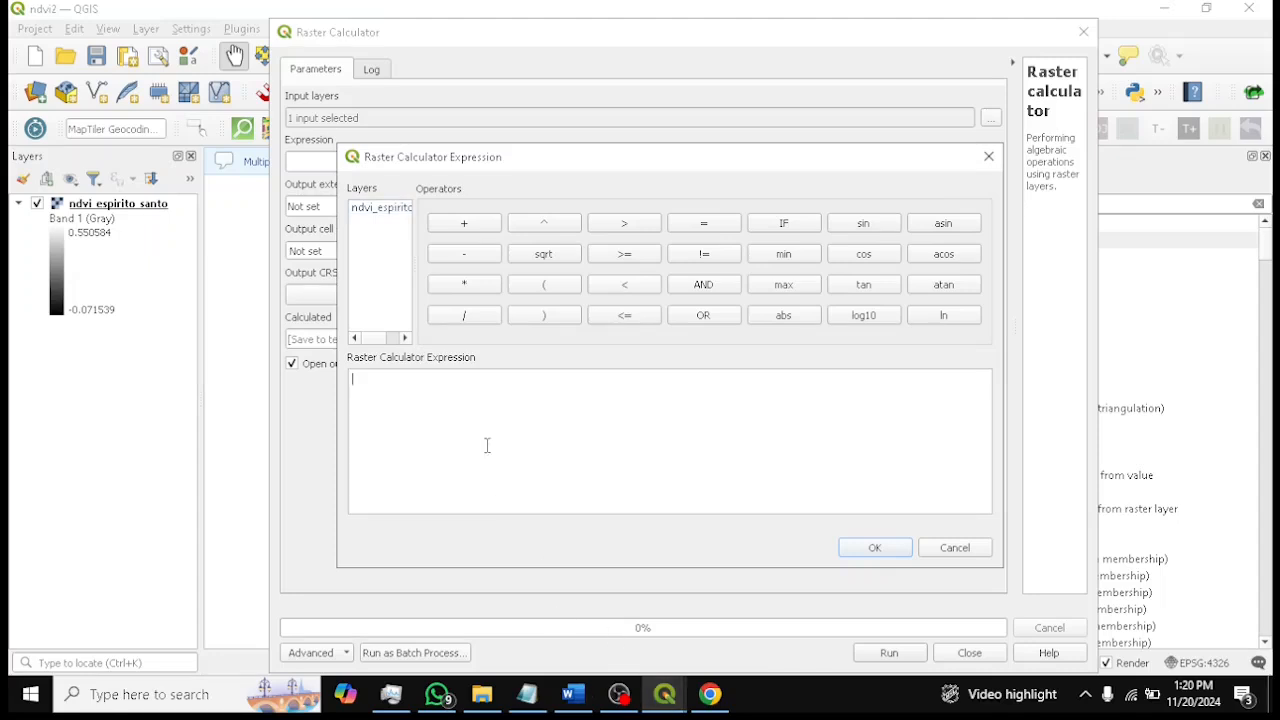
{"action": "key", "text": "ctrl+v"}
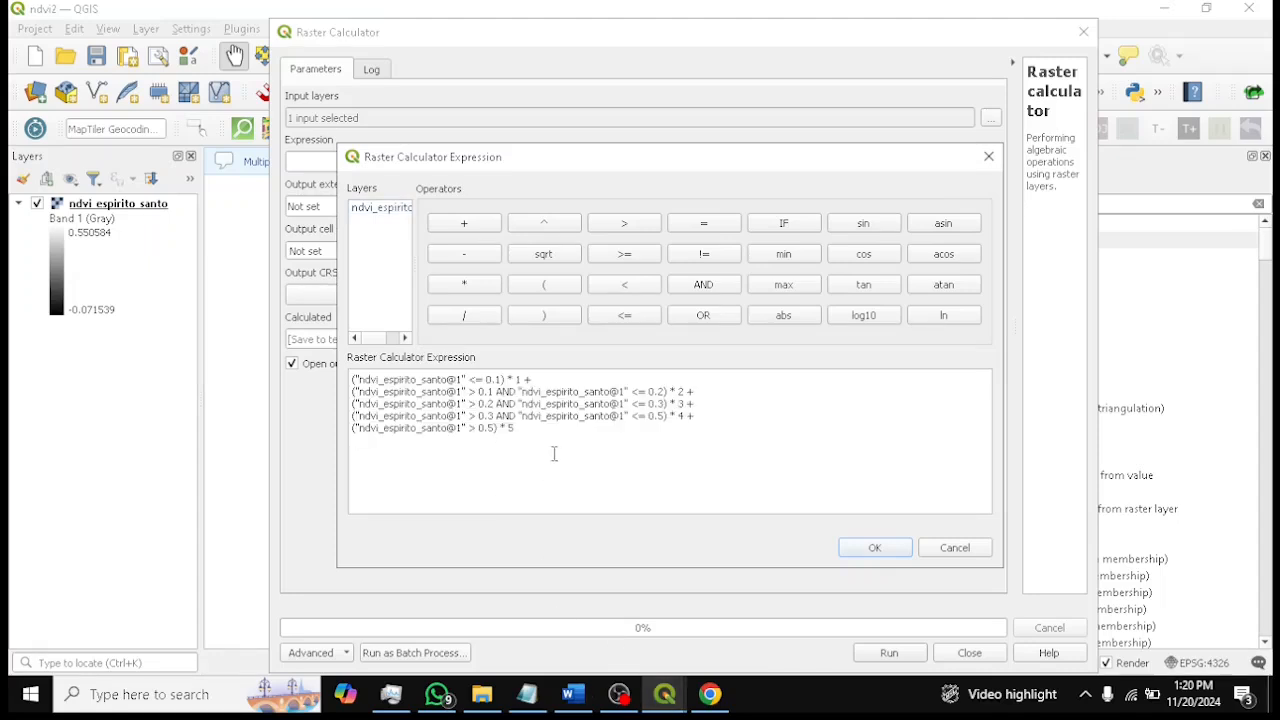
{"action": "left_click", "coordinate": [856, 549]}
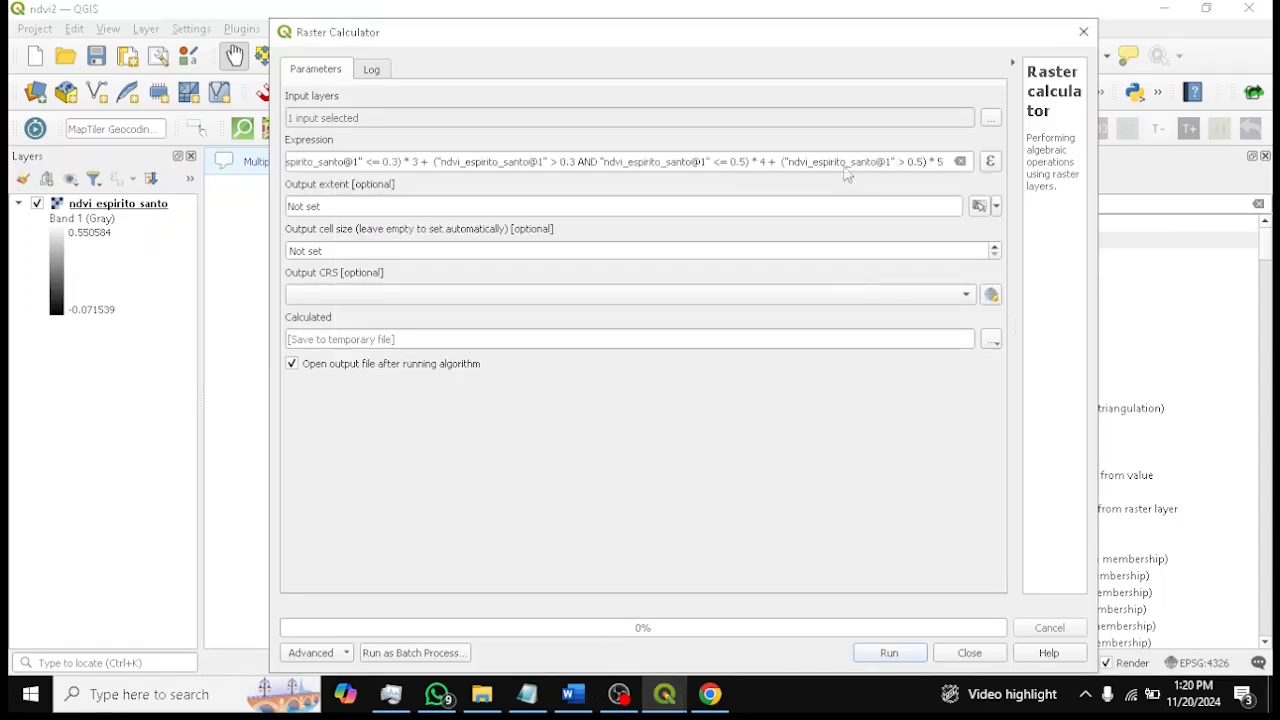
Set the output extent from the ndvi_espirito_santo layer and the output CRS to Project CRS EPSG:4326 - WGS 84
{"action": "left_click", "coordinate": [572, 694]}
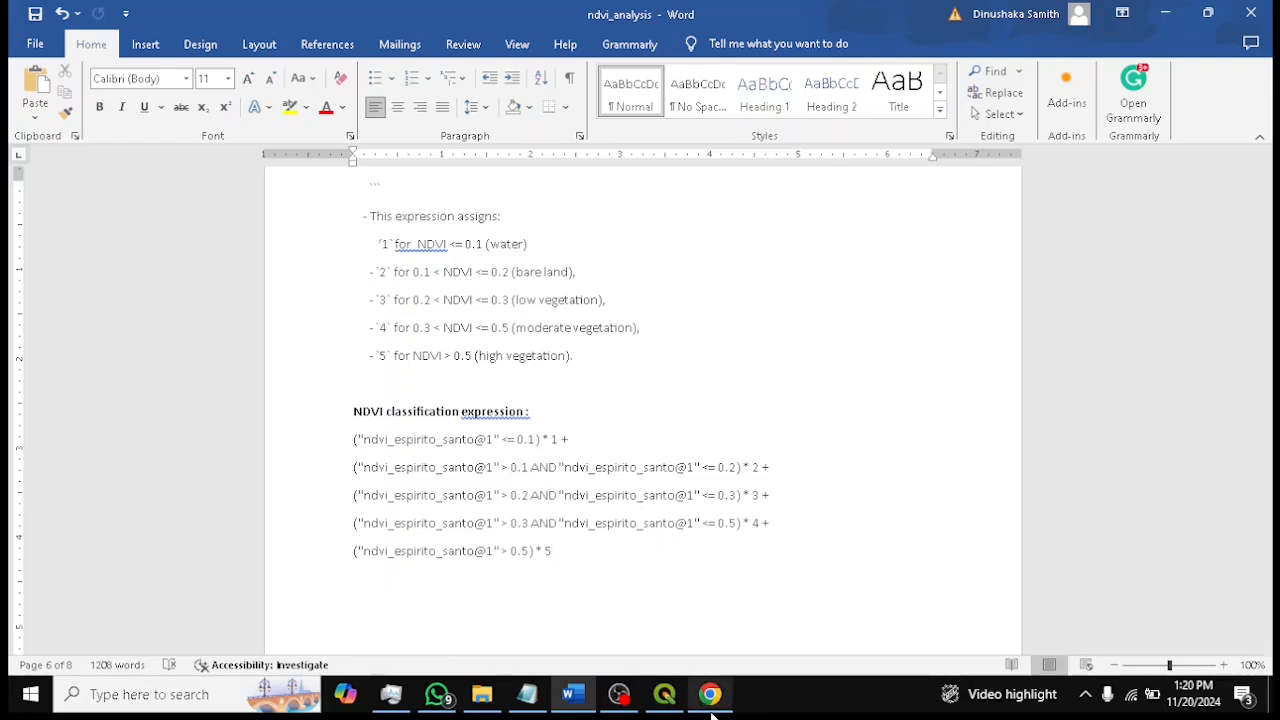
{"action": "left_click", "coordinate": [665, 694]}
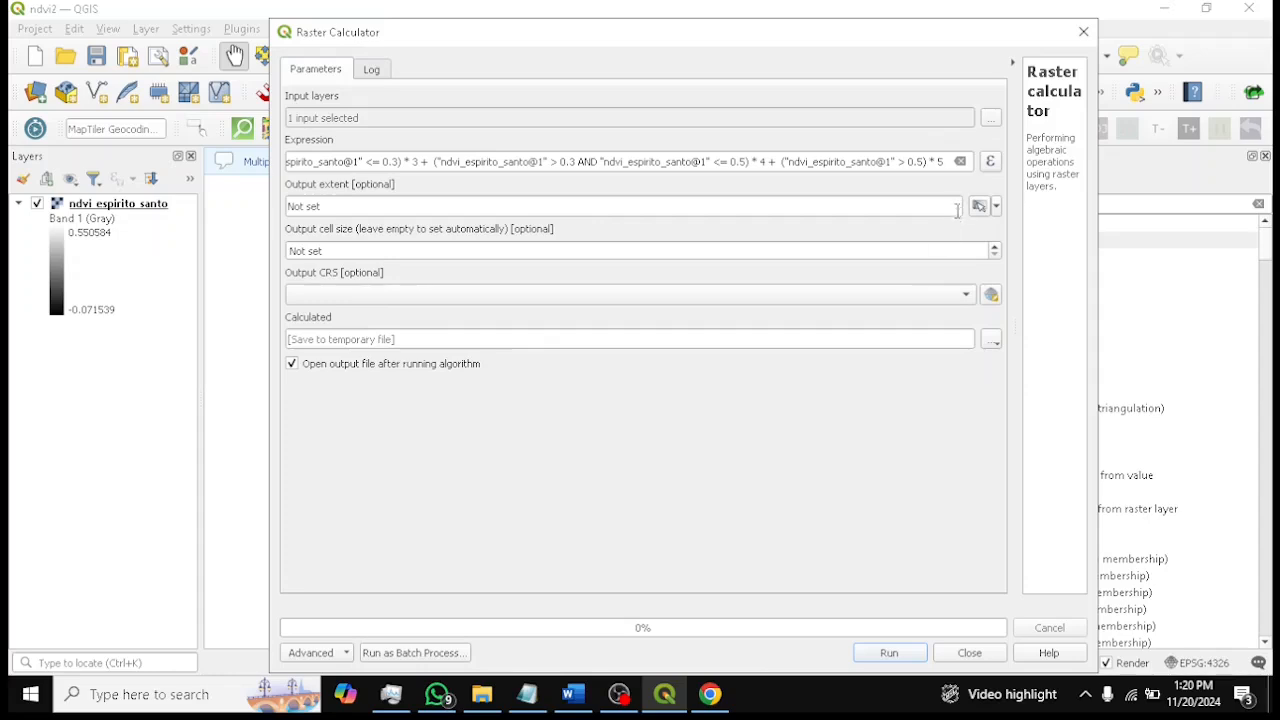
{"action": "left_click", "coordinate": [996, 206]}
{"action": "mouse_move", "coordinate": [990, 227]}
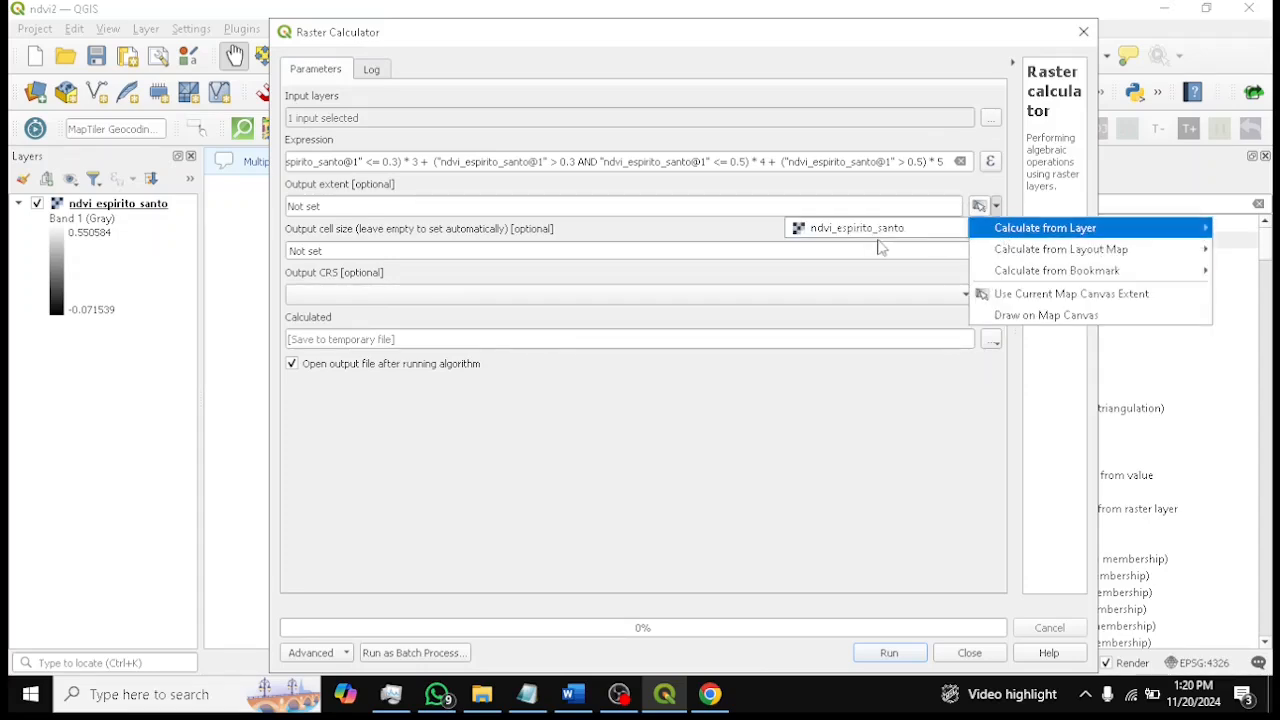
{"action": "left_click", "coordinate": [863, 229]}
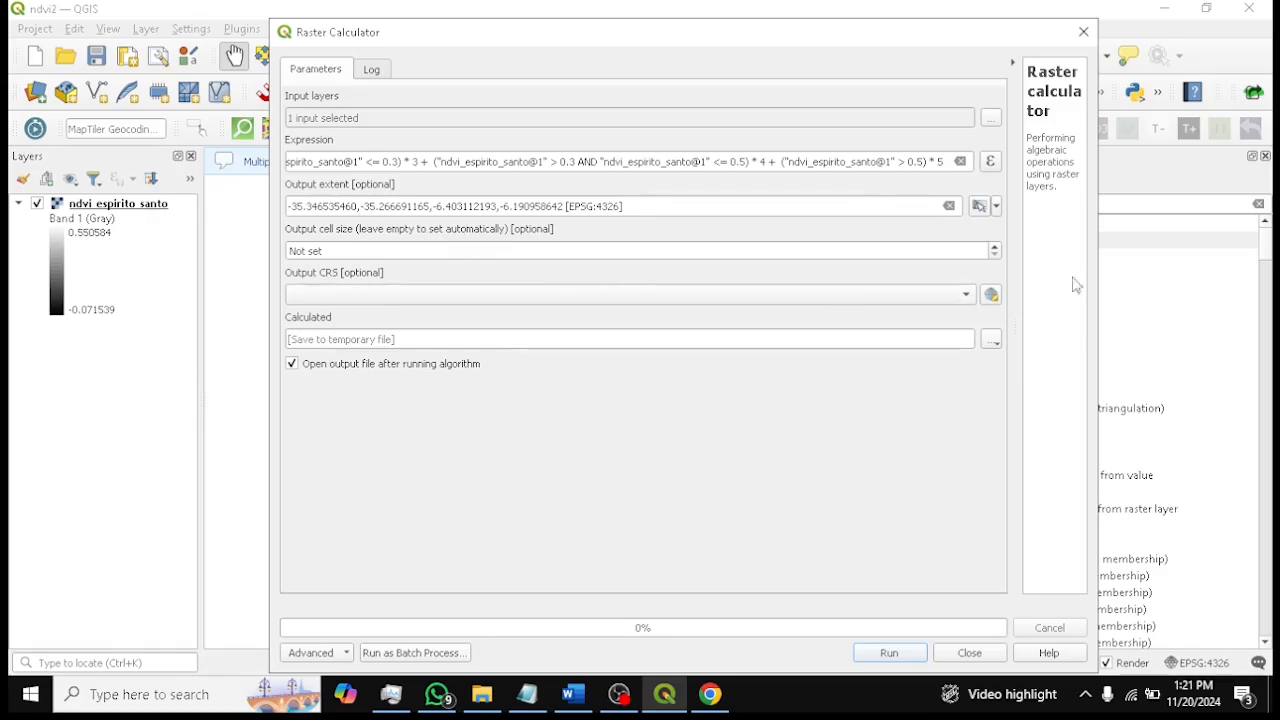
{"action": "left_click", "coordinate": [964, 302]}
{"action": "left_click", "coordinate": [448, 316]}
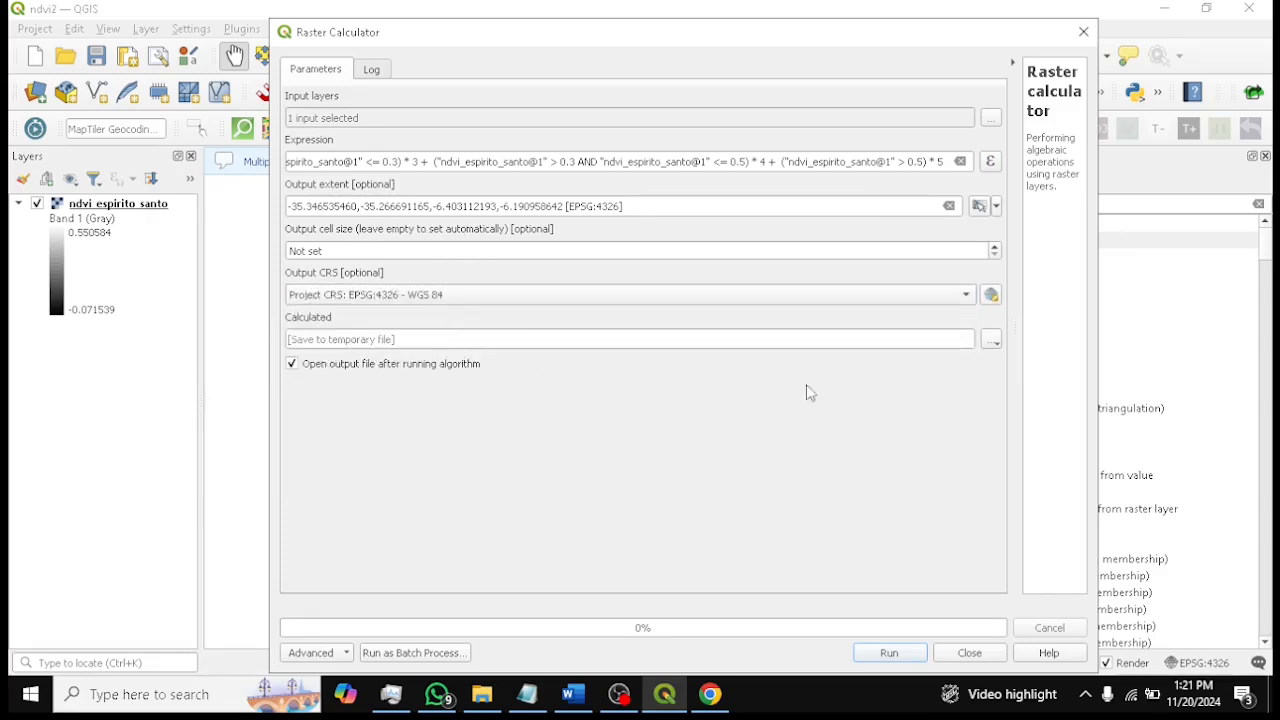
Save the Raster Calculator output as ndvi_es_classify2.tif in the results folder
{"action": "left_click", "coordinate": [990, 342]}
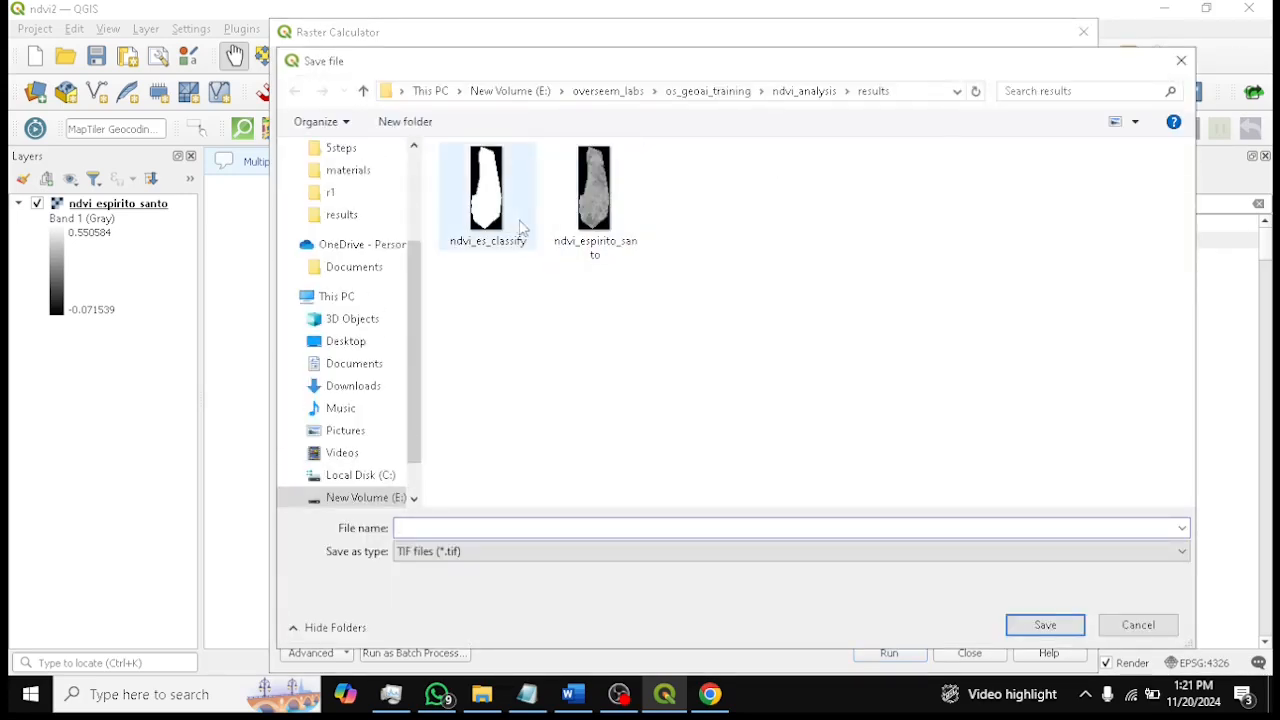
{"action": "left_click", "coordinate": [520, 228]}
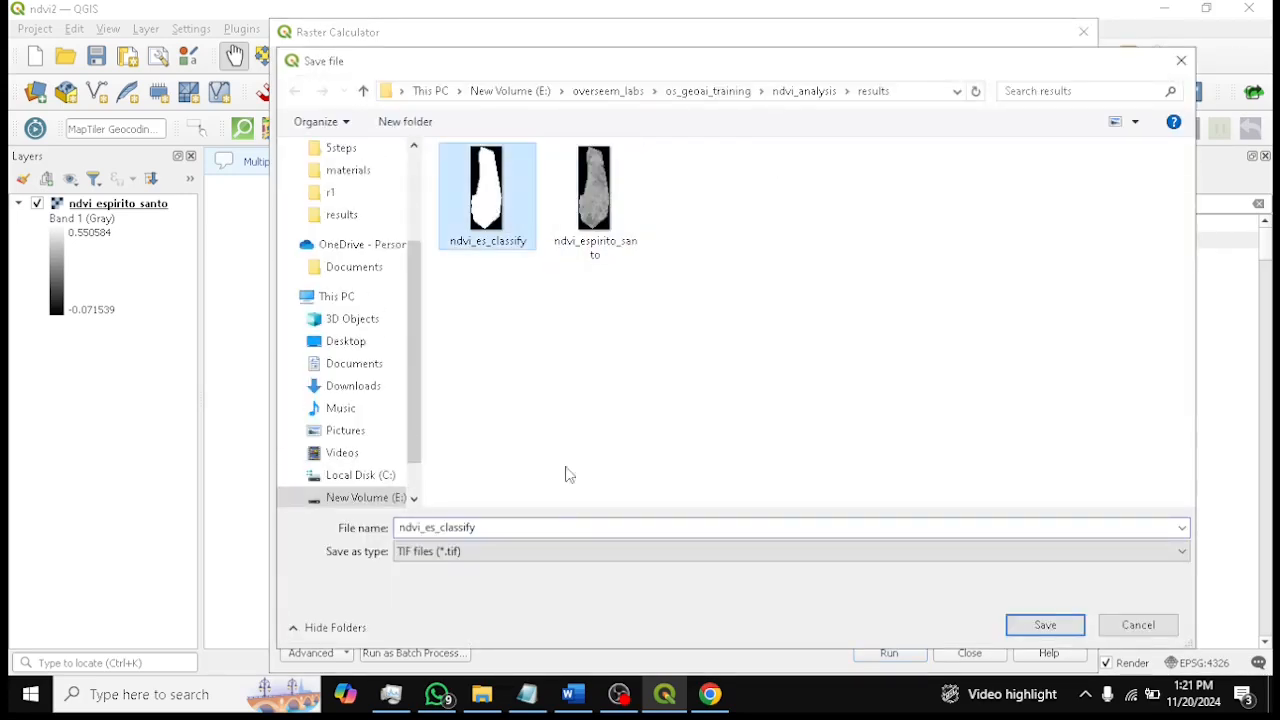
{"action": "left_click", "coordinate": [555, 528]}
{"action": "left_click", "coordinate": [555, 526]}
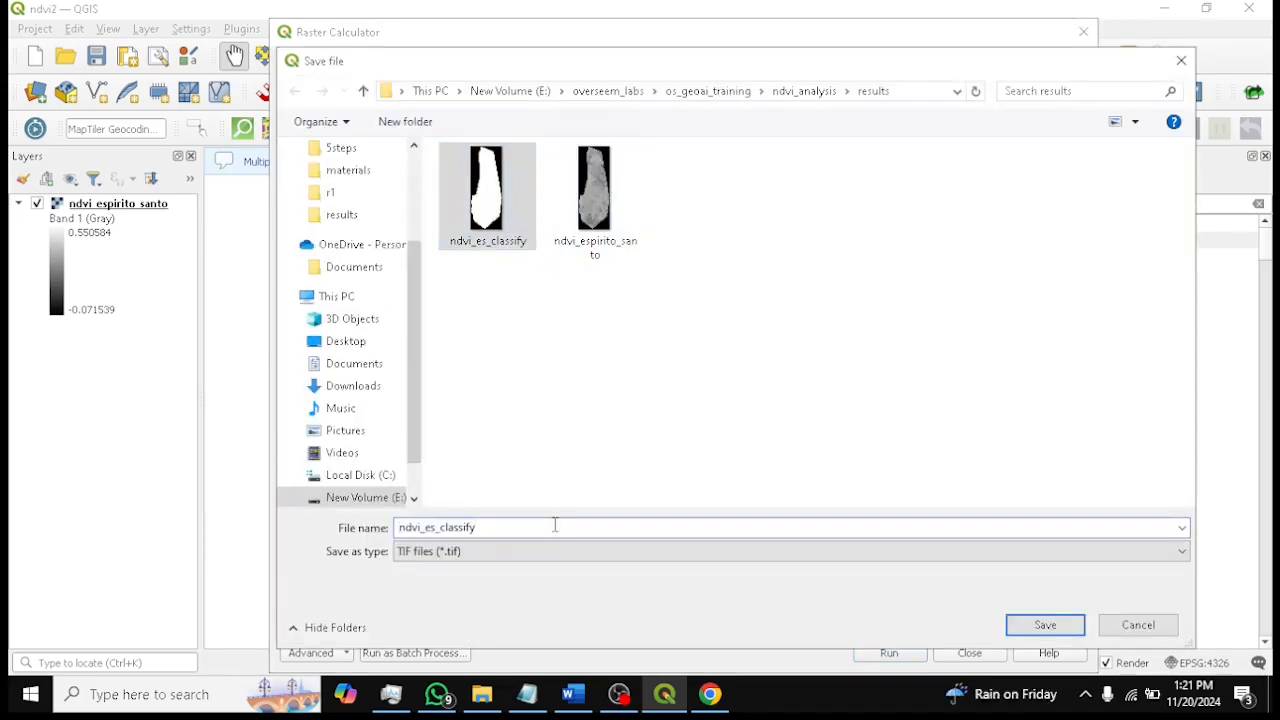
{"action": "type", "text": "2"}
{"action": "left_click", "coordinate": [1015, 624]}
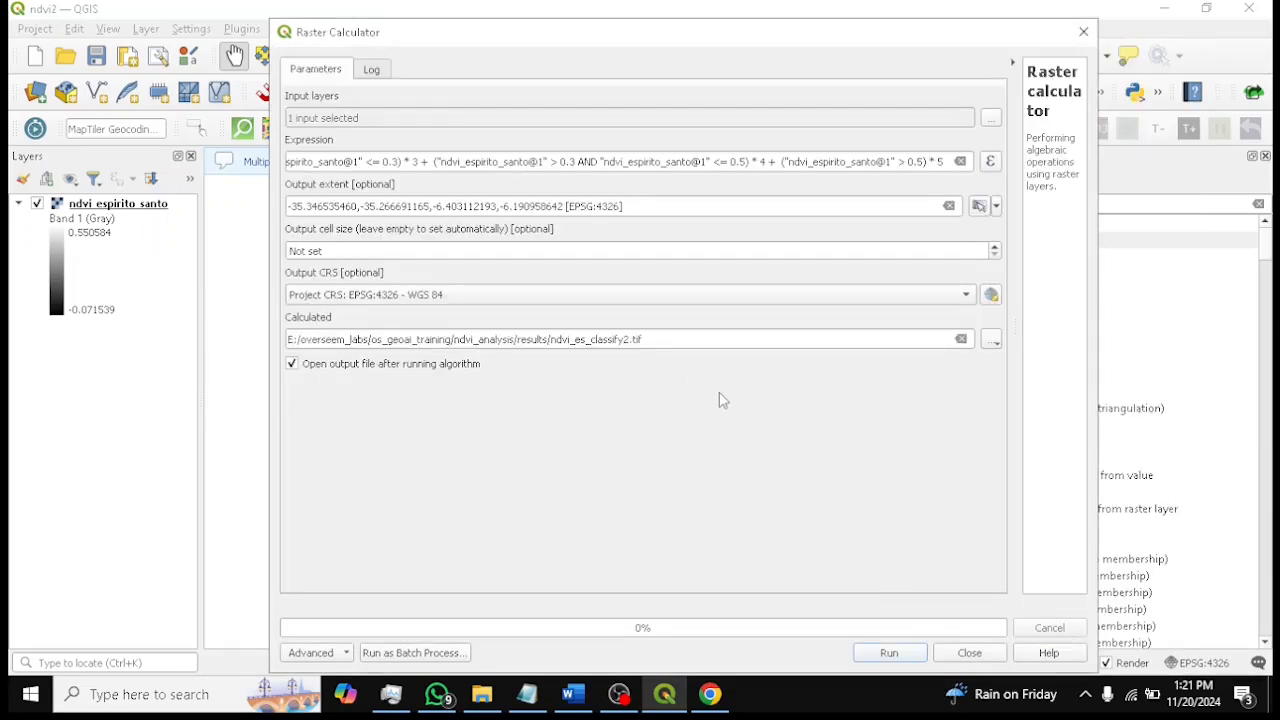
Run the Raster Calculator, close it, and save the project
{"action": "left_click", "coordinate": [889, 654]}
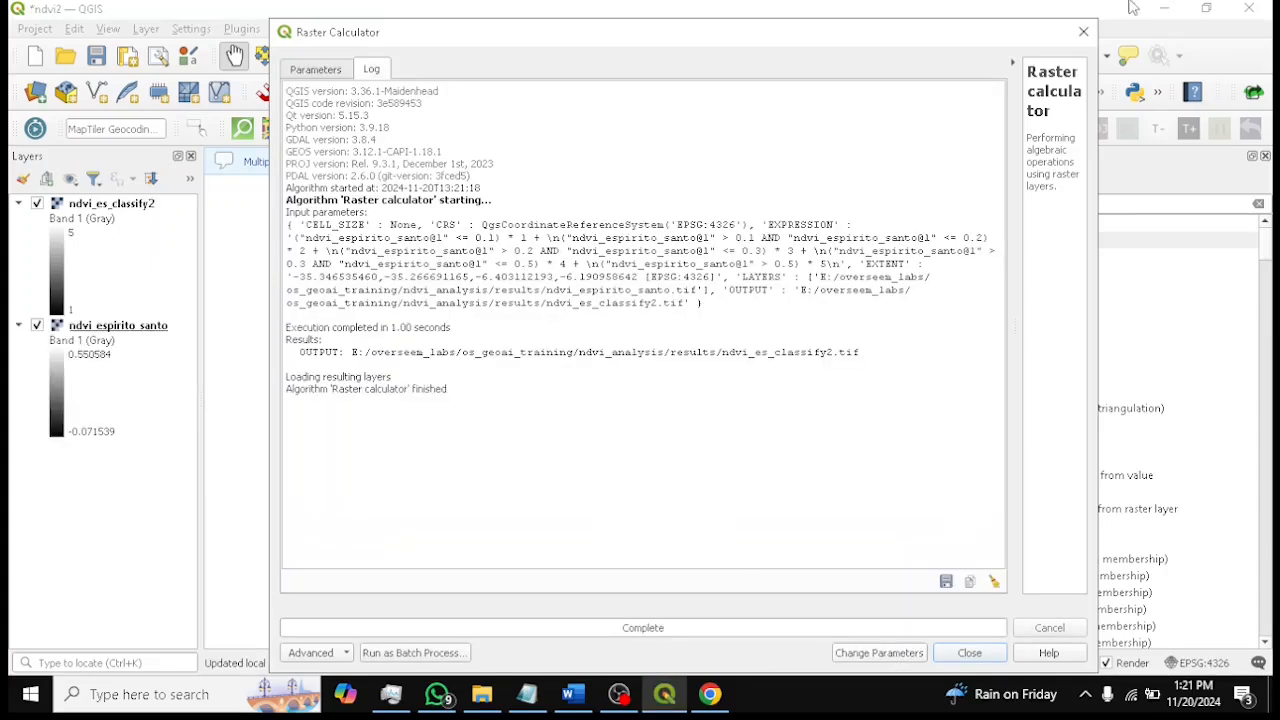
{"action": "left_click", "coordinate": [1083, 31]}
{"action": "left_click", "coordinate": [108, 60]}
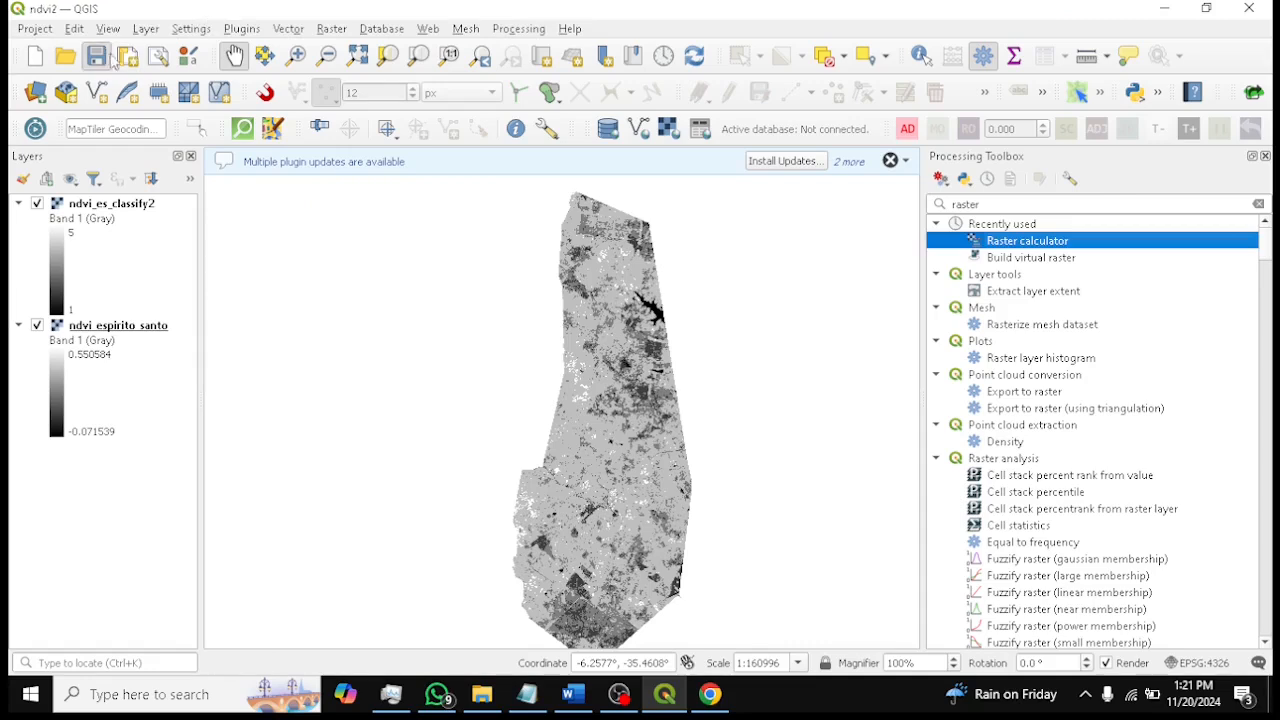
Set the ndvi_es_classify2 layer's symbology to Paletted/Unique values and classify its values
{"action": "right_click", "coordinate": [123, 206]}
{"action": "left_click", "coordinate": [403, 566]}
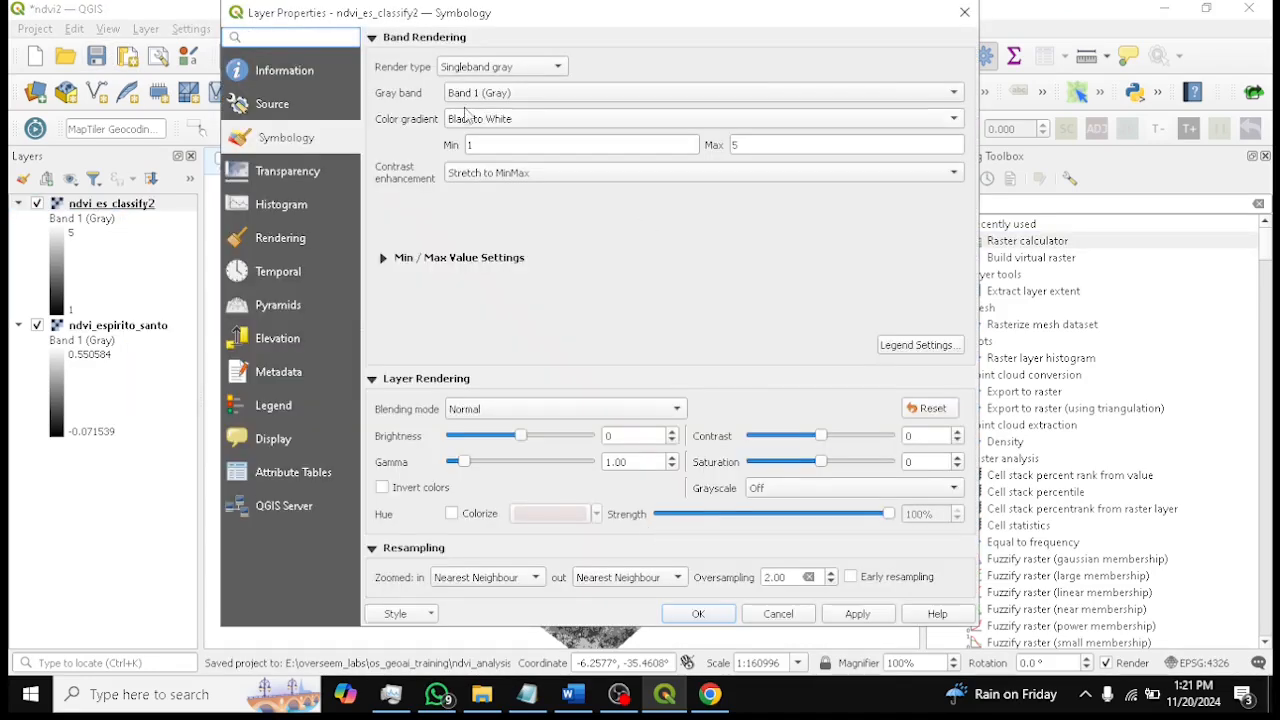
{"action": "left_click", "coordinate": [500, 68]}
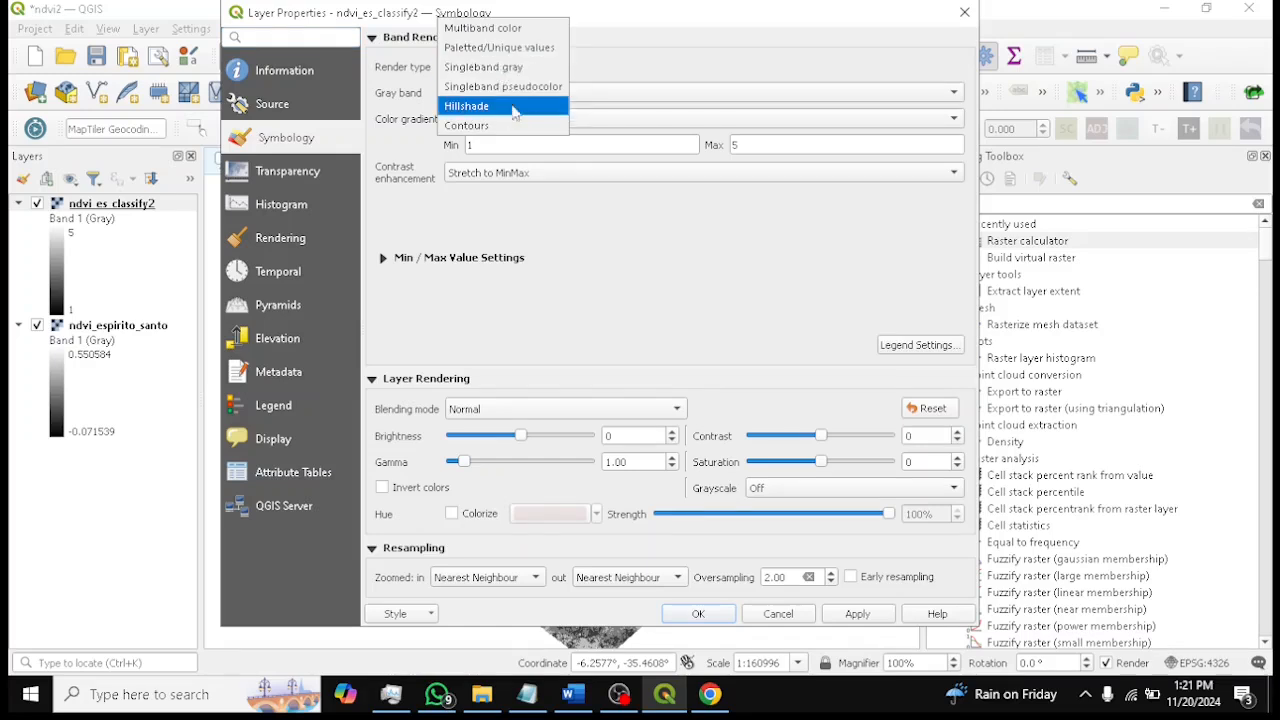
{"action": "left_click", "coordinate": [500, 47]}
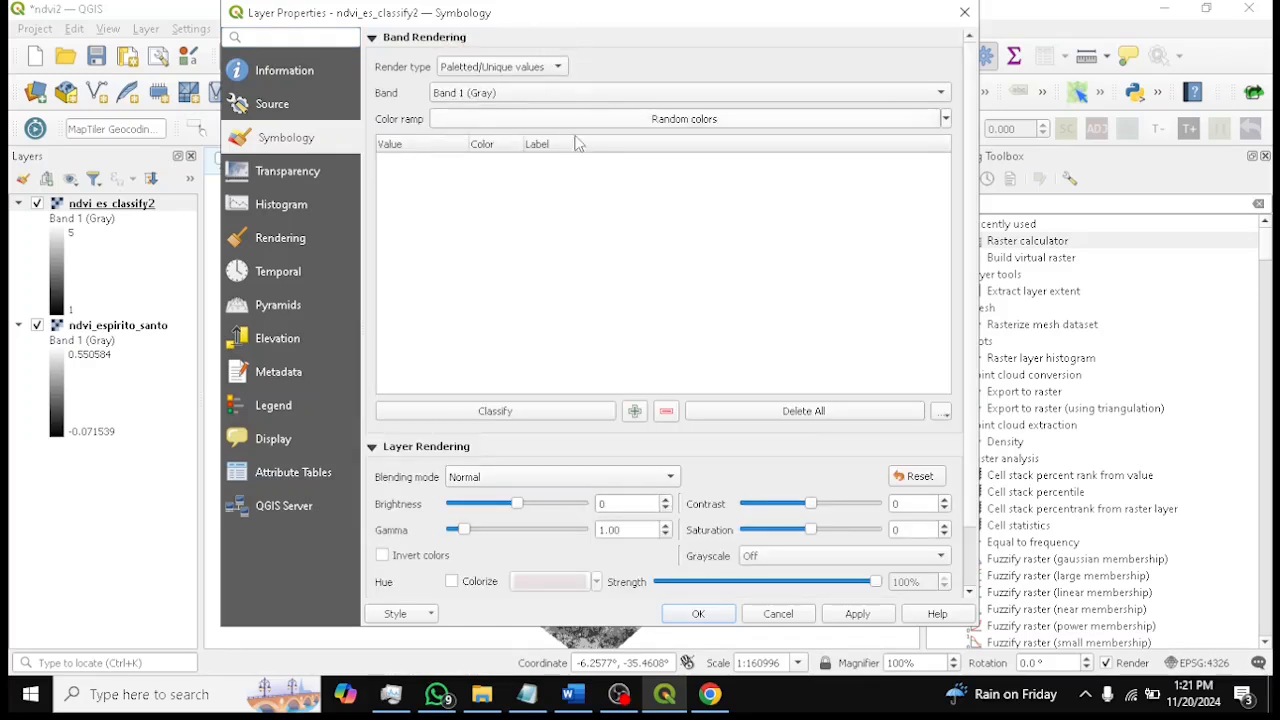
{"action": "left_click", "coordinate": [535, 417]}
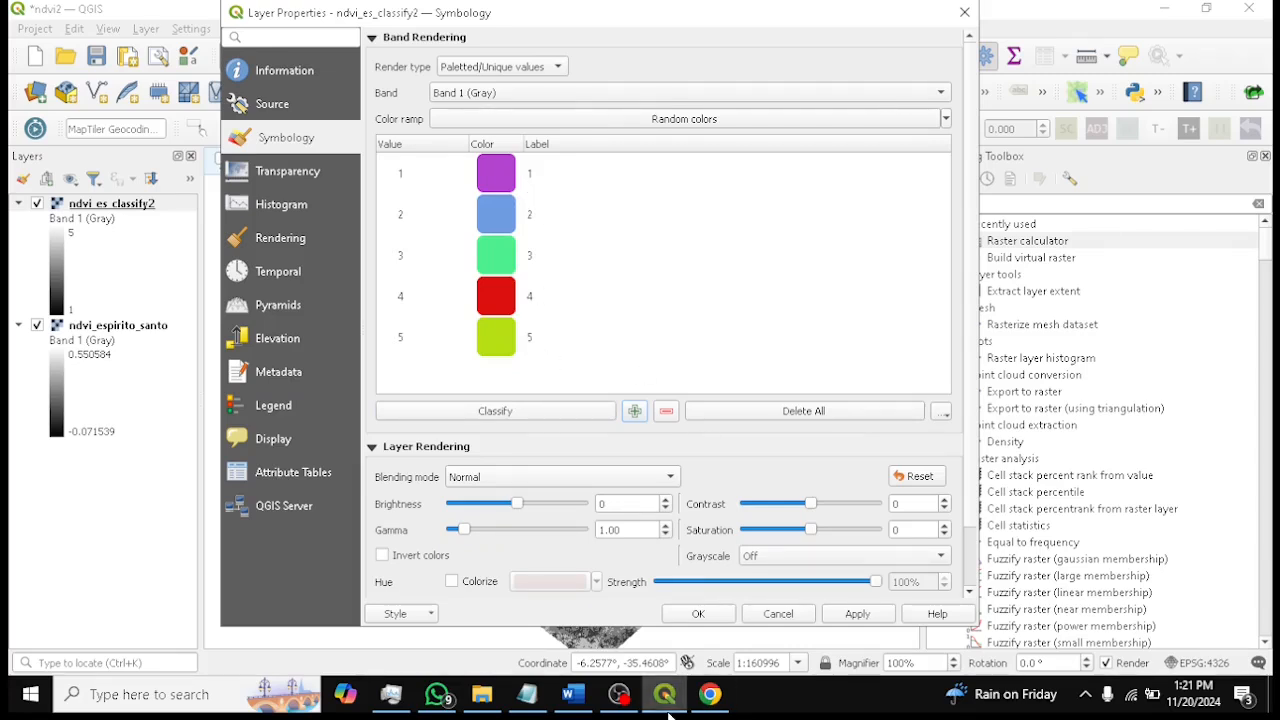
Review the NDVI class descriptions in the Word document
{"action": "left_click", "coordinate": [572, 694]}
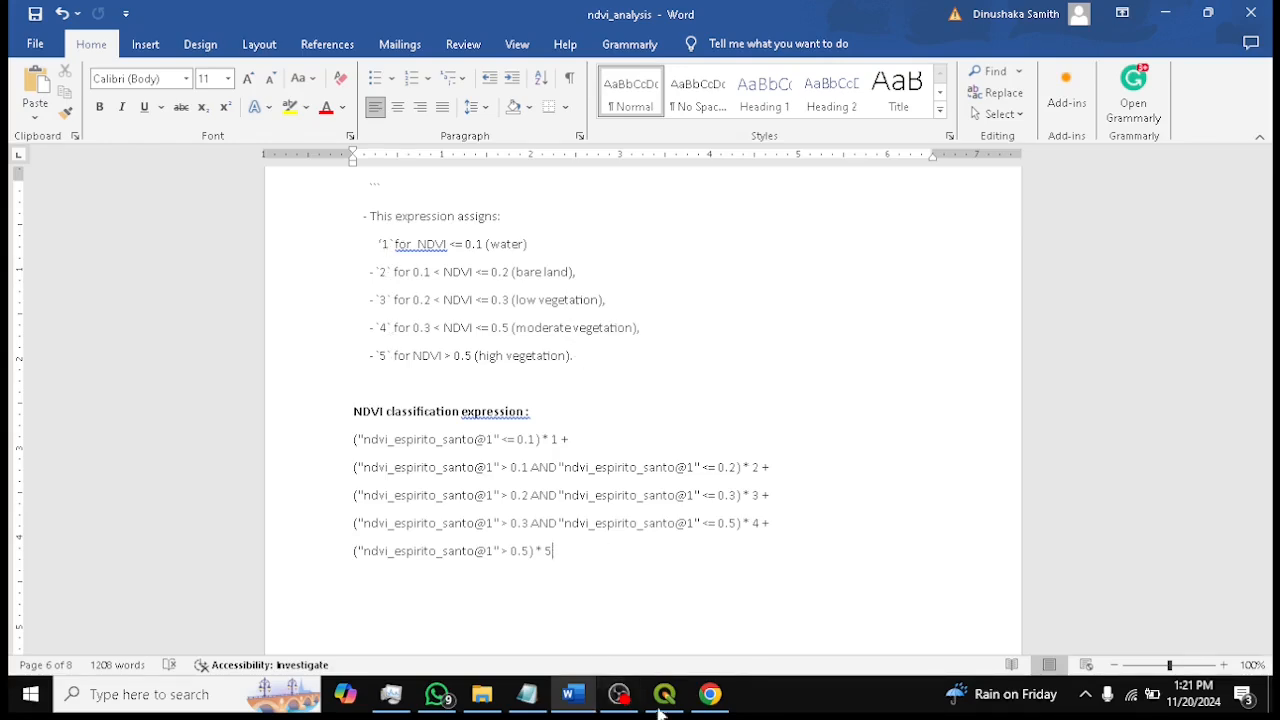
{"action": "left_click", "coordinate": [619, 697]}
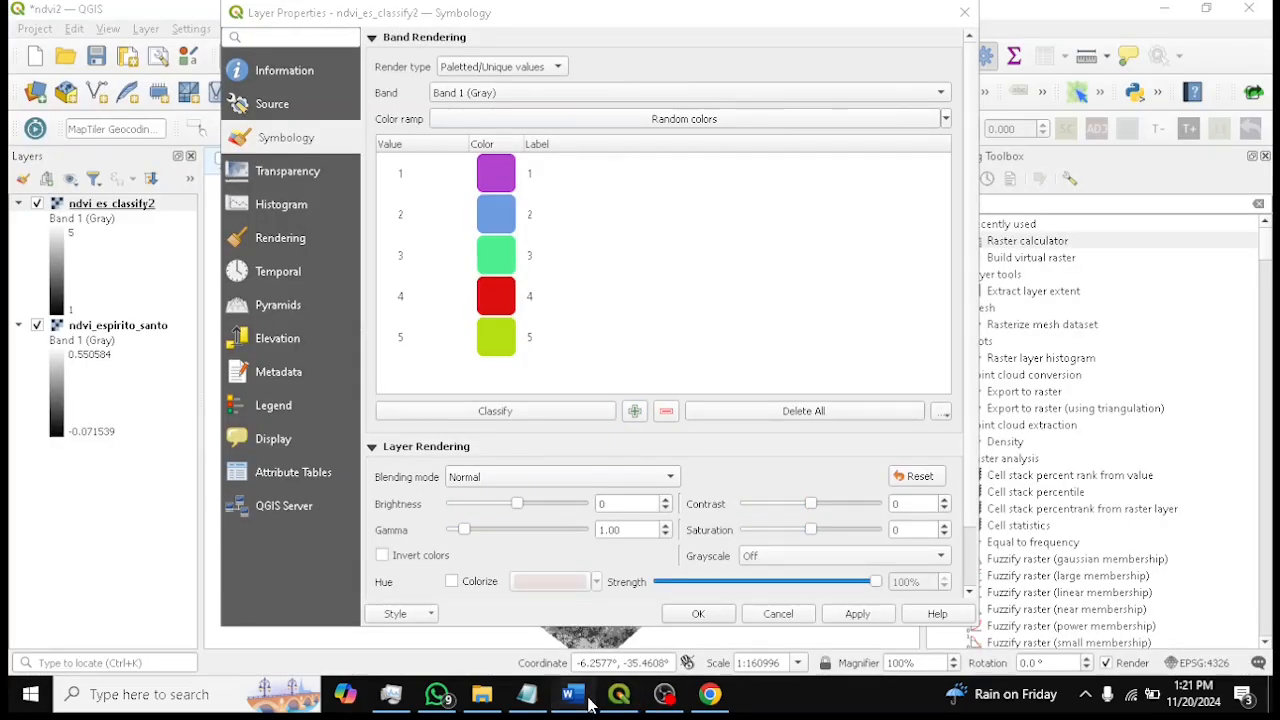
{"action": "left_click", "coordinate": [572, 697]}
{"action": "left_click_drag", "start_coordinate": [389, 263], "coordinate": [622, 379]}
{"action": "left_click", "coordinate": [622, 370]}
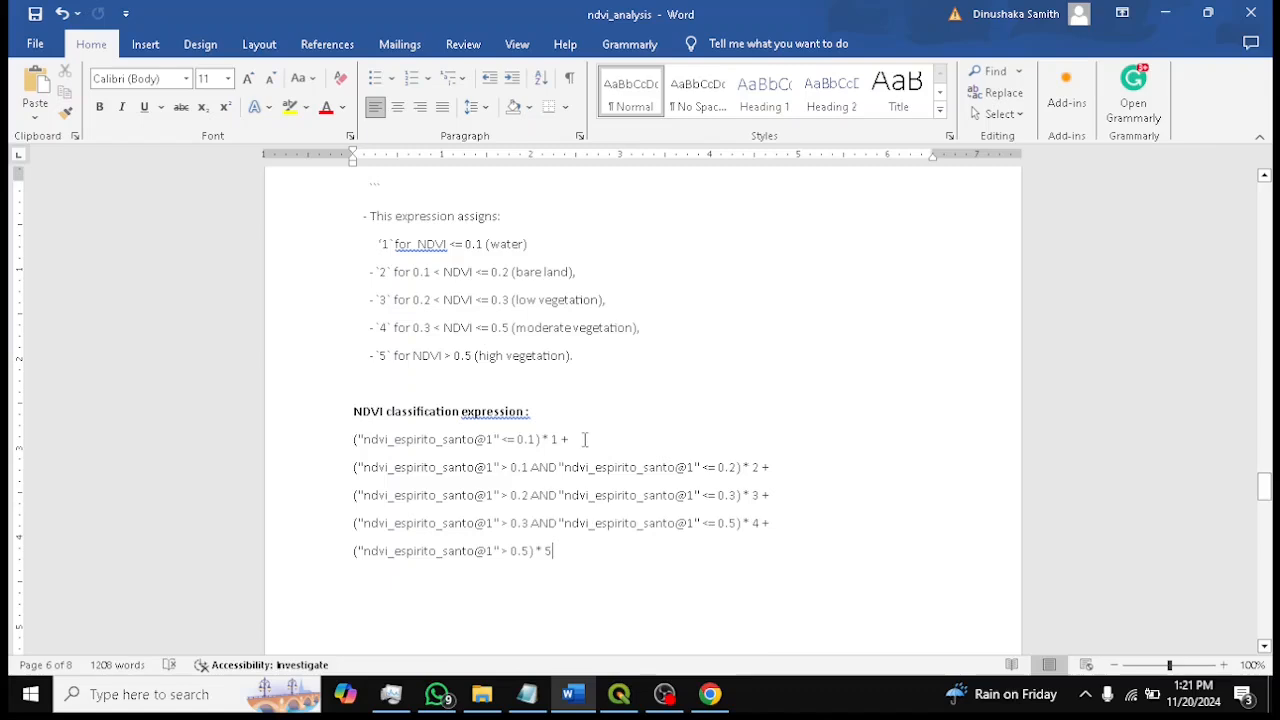
{"action": "left_click", "coordinate": [630, 697]}
Set class 5's colour to blue (#1372de)
{"action": "left_click", "coordinate": [546, 176]}
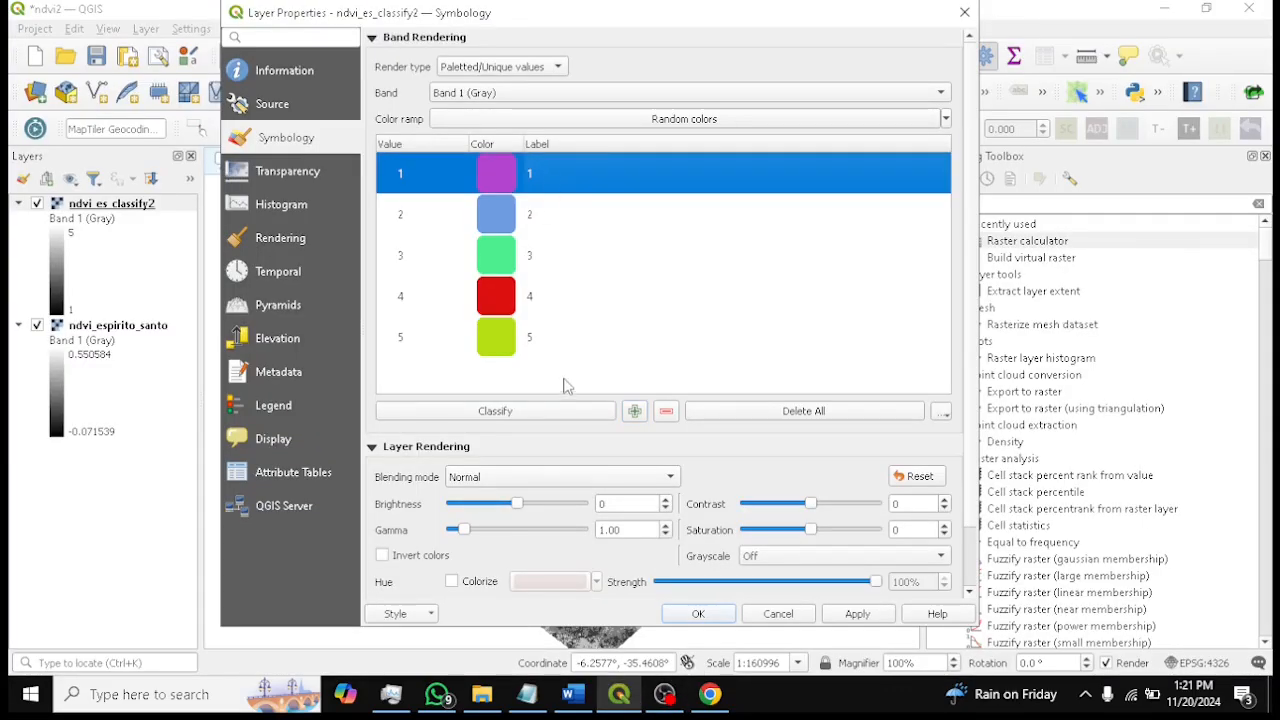
{"action": "left_click", "coordinate": [497, 337]}
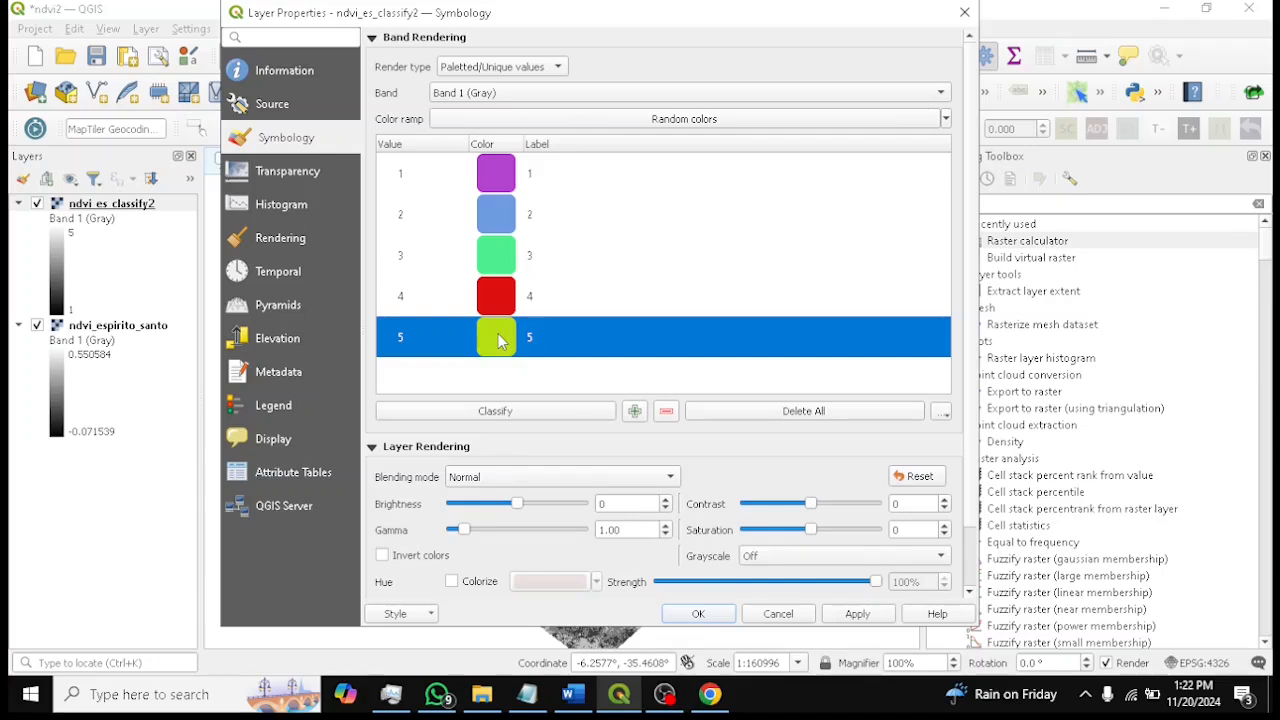
{"action": "double_click", "coordinate": [497, 341]}
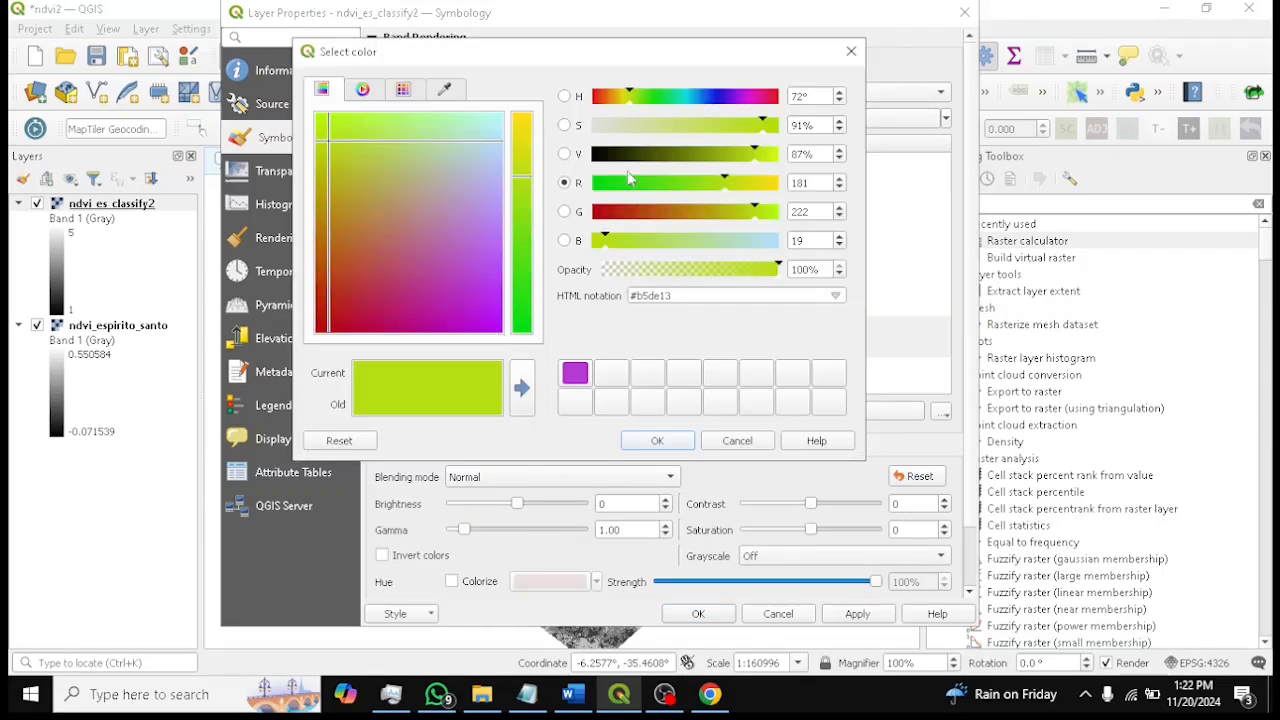
{"action": "left_click", "coordinate": [704, 98]}
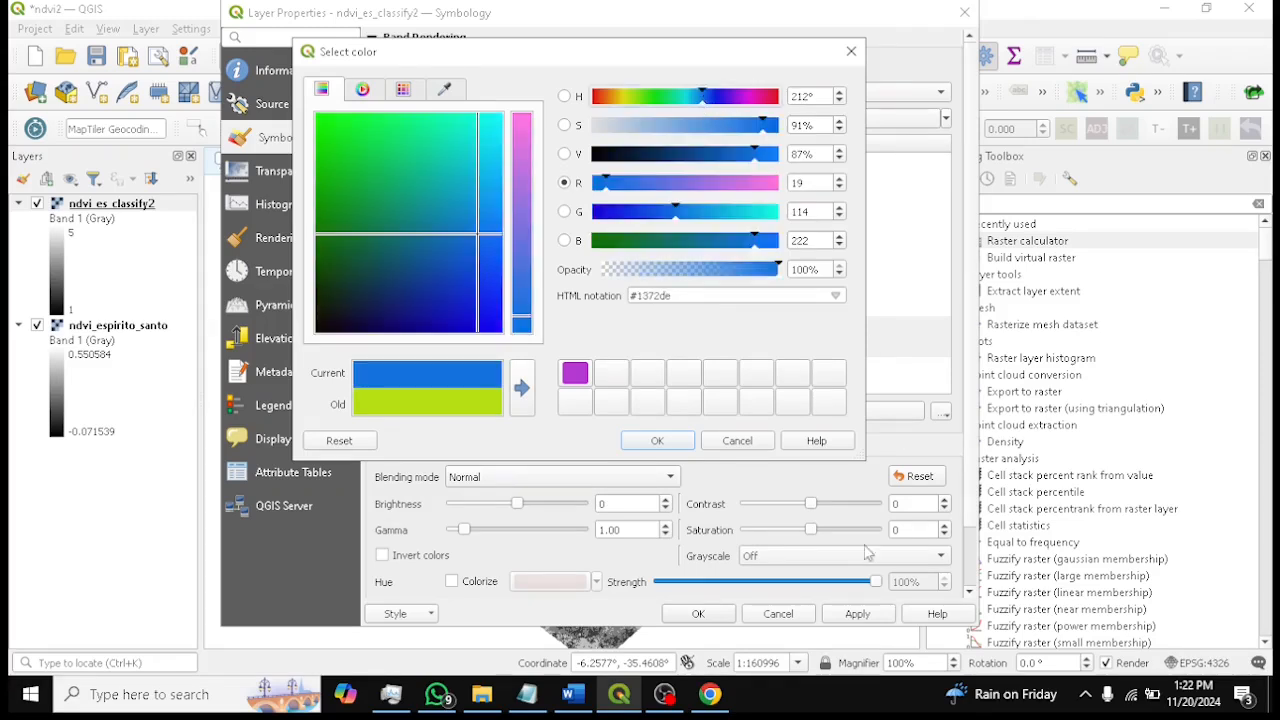
{"action": "left_click", "coordinate": [686, 445]}
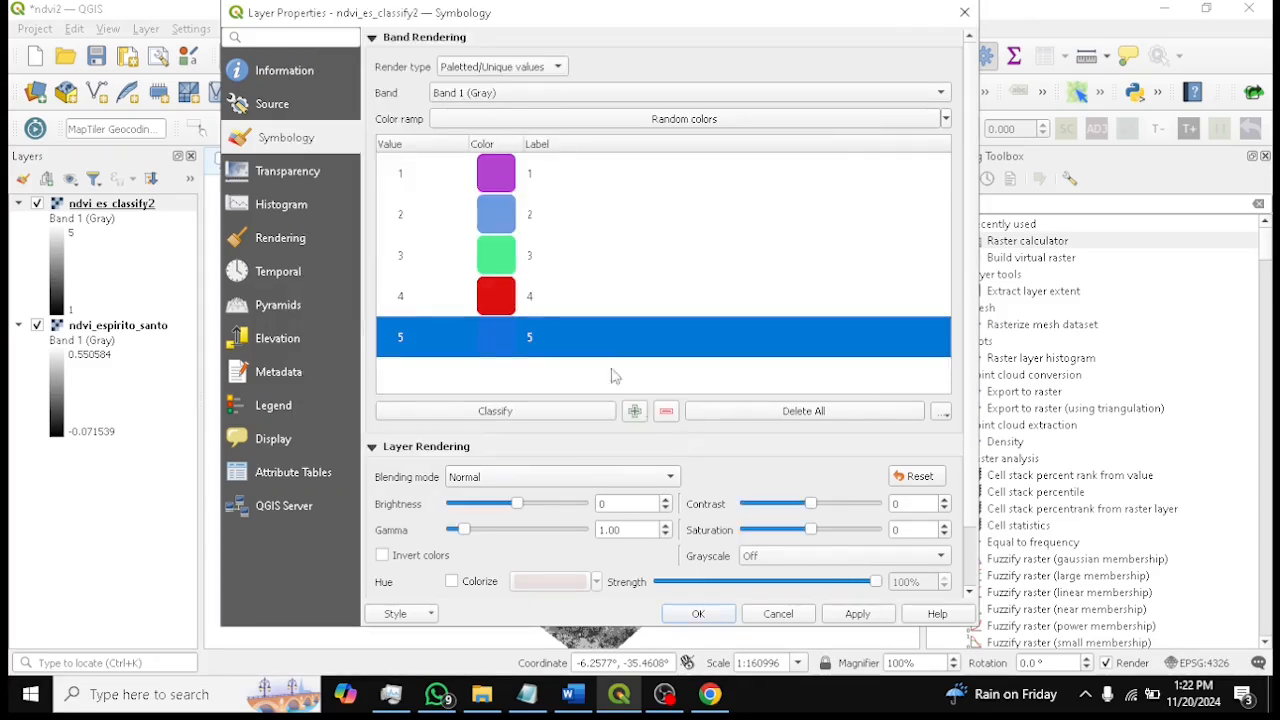
Change class 1's colour to blue (#4445d1)
{"action": "left_click", "coordinate": [558, 288]}
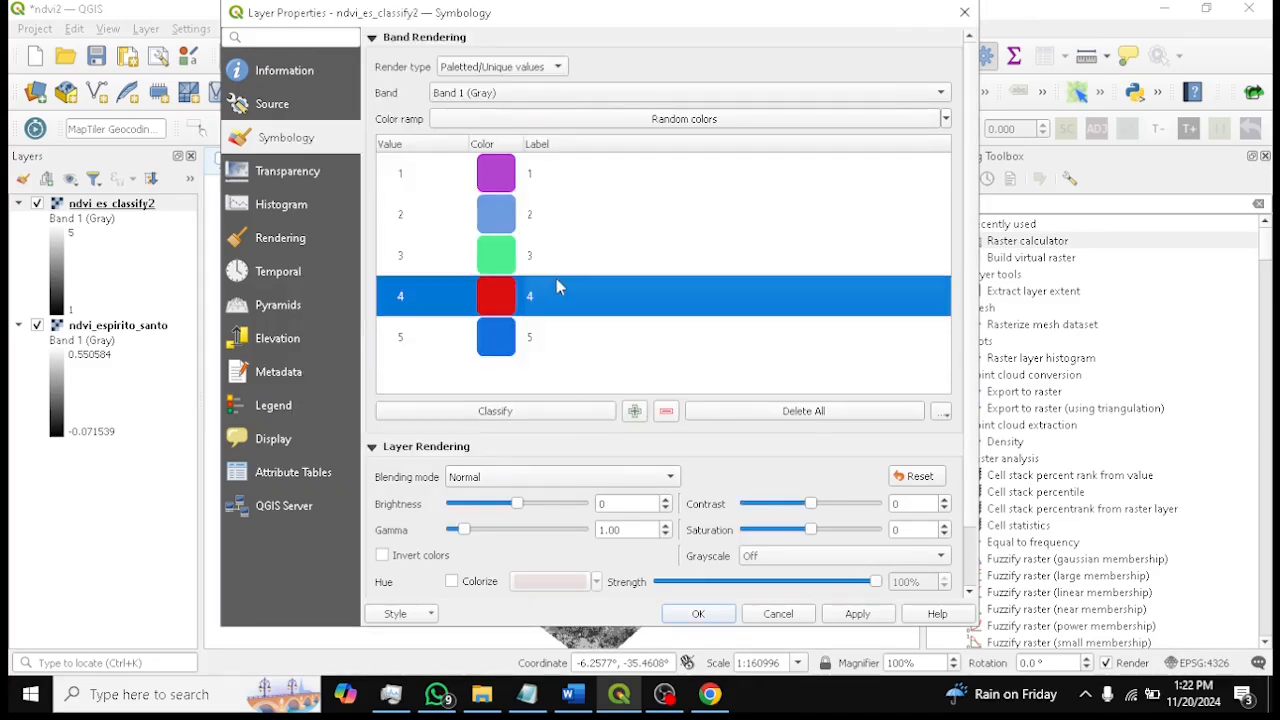
{"action": "left_click", "coordinate": [588, 706]}
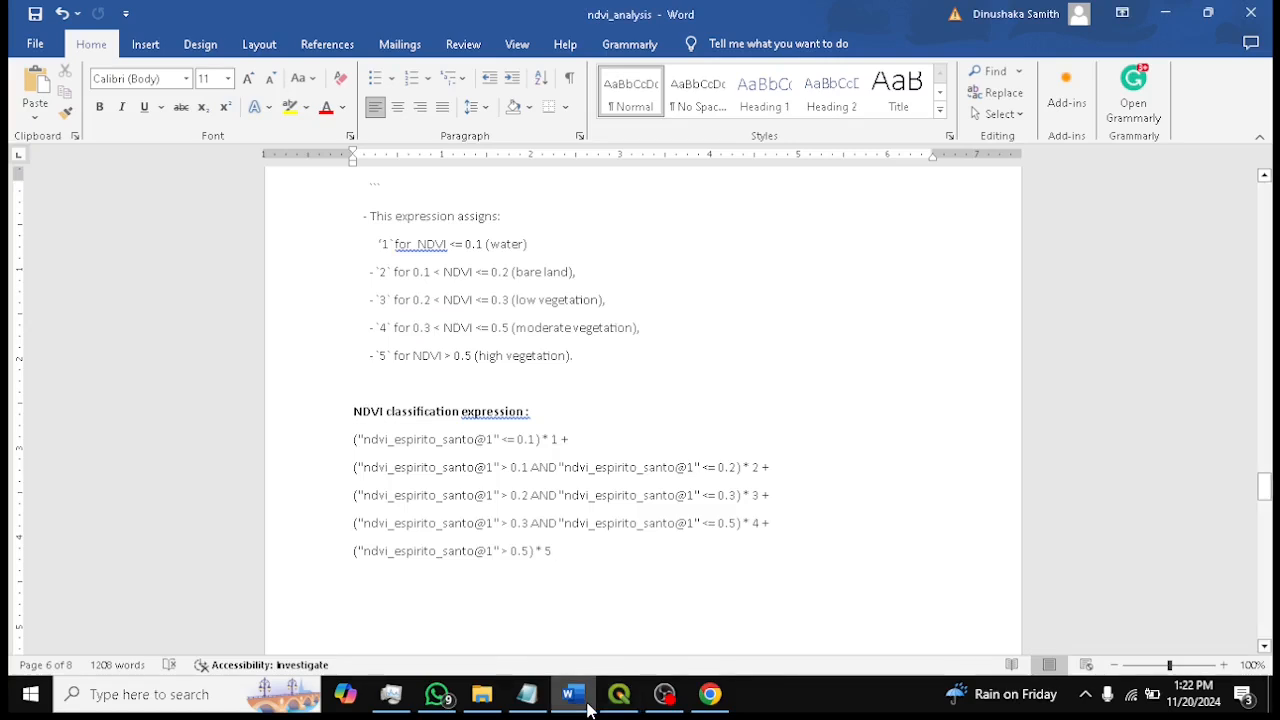
{"action": "left_click", "coordinate": [590, 706]}
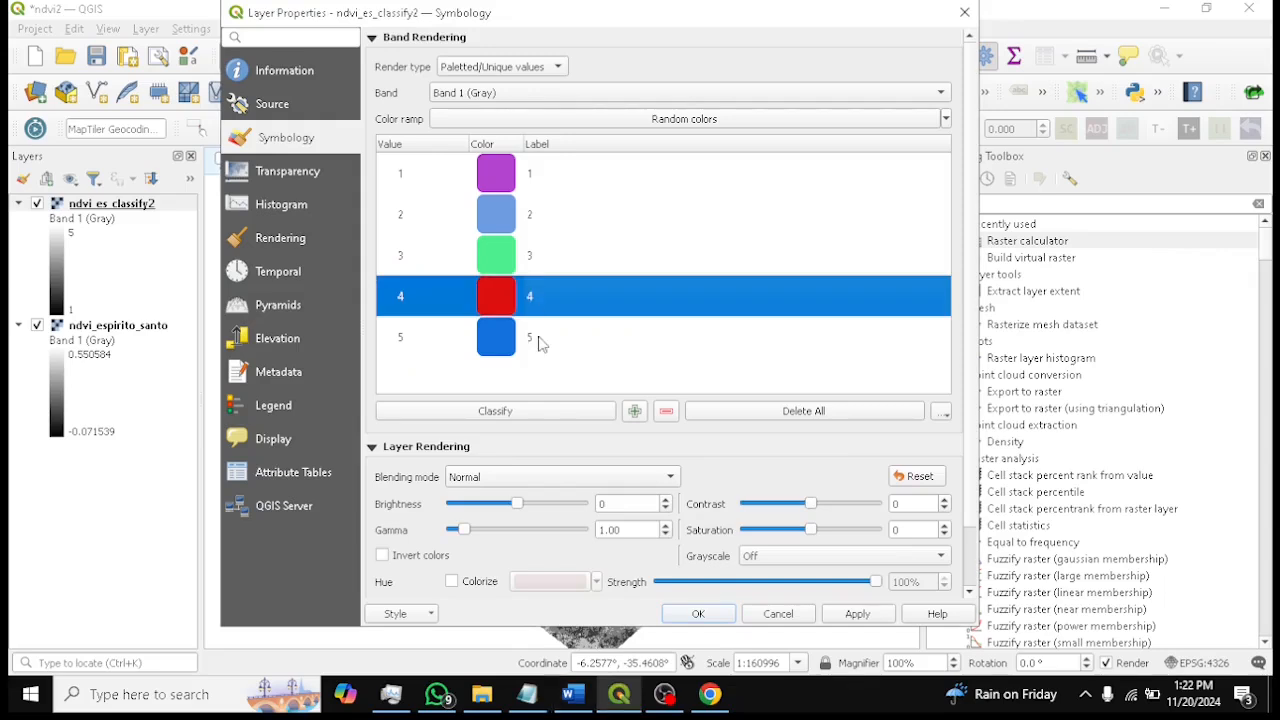
{"action": "double_click", "coordinate": [497, 173]}
{"action": "left_click_drag", "start_coordinate": [696, 99], "coordinate": [703, 96]}
{"action": "left_click_drag", "start_coordinate": [496, 258], "coordinate": [468, 271]}
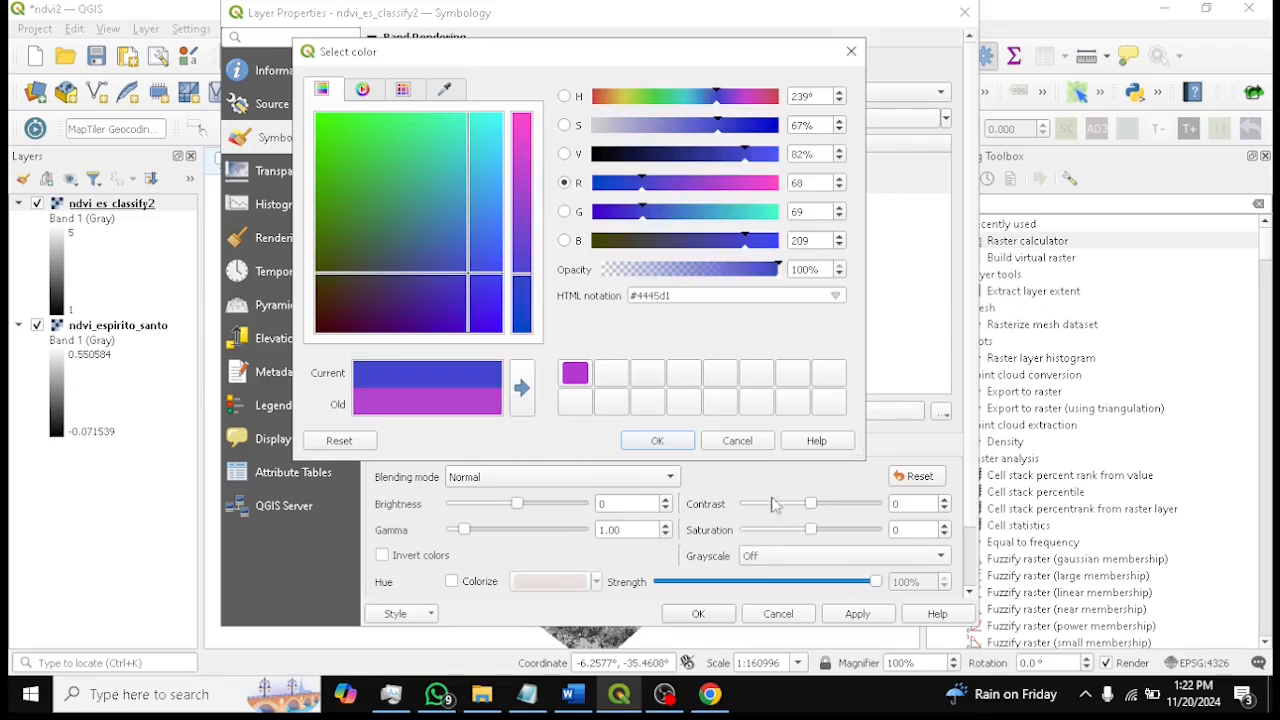
{"action": "left_click", "coordinate": [657, 440]}
Change class 2's colour to light orange (#f1ab5a)
{"action": "left_click", "coordinate": [505, 215]}
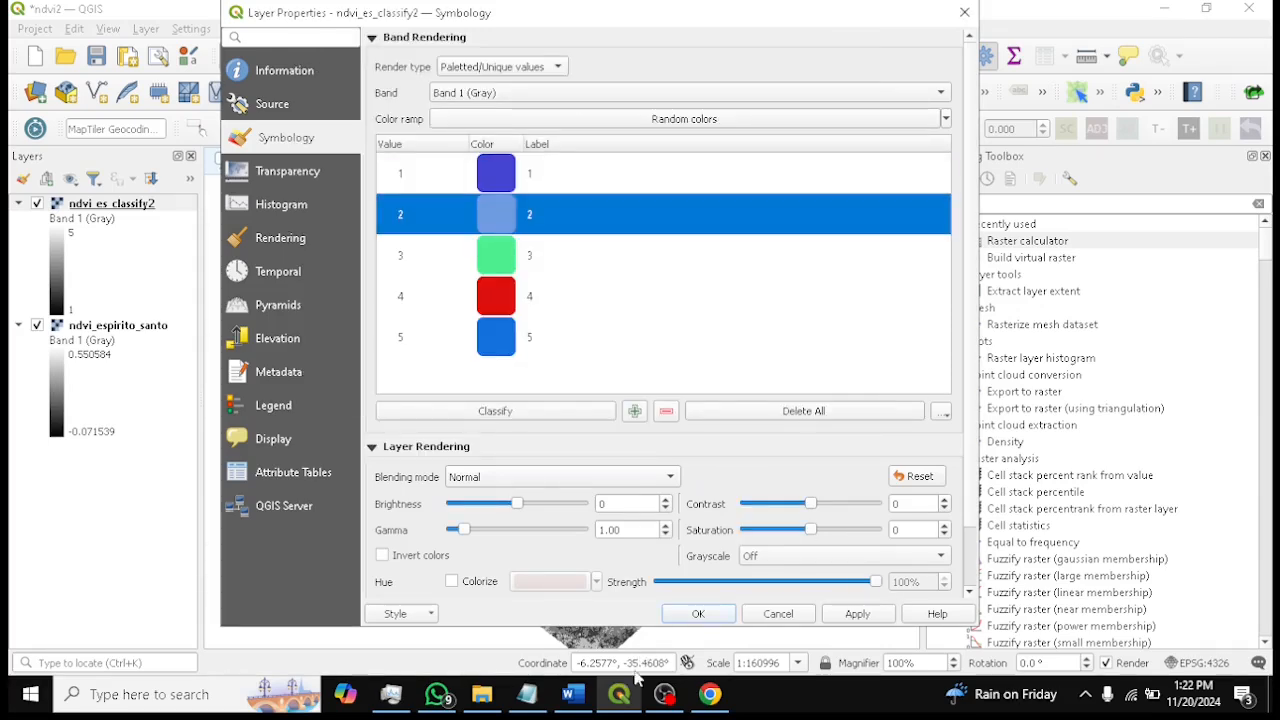
{"action": "left_click", "coordinate": [572, 700]}
{"action": "left_click", "coordinate": [572, 700]}
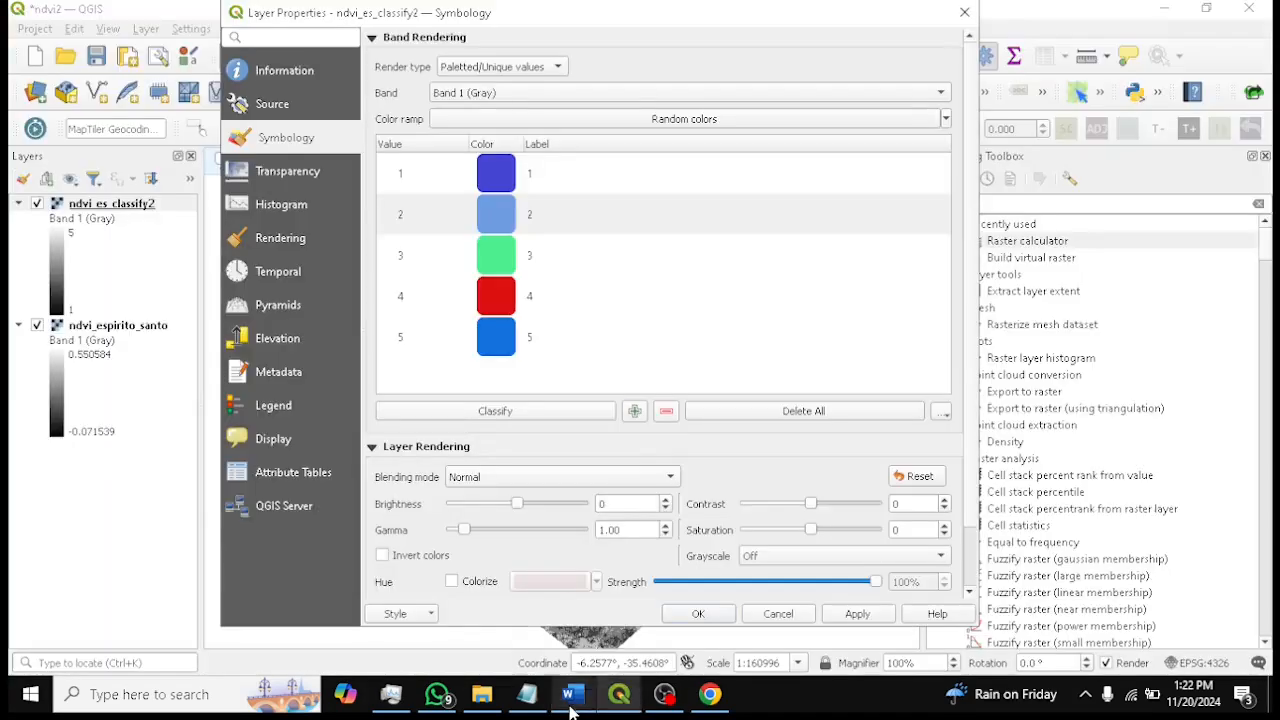
{"action": "double_click", "coordinate": [497, 229]}
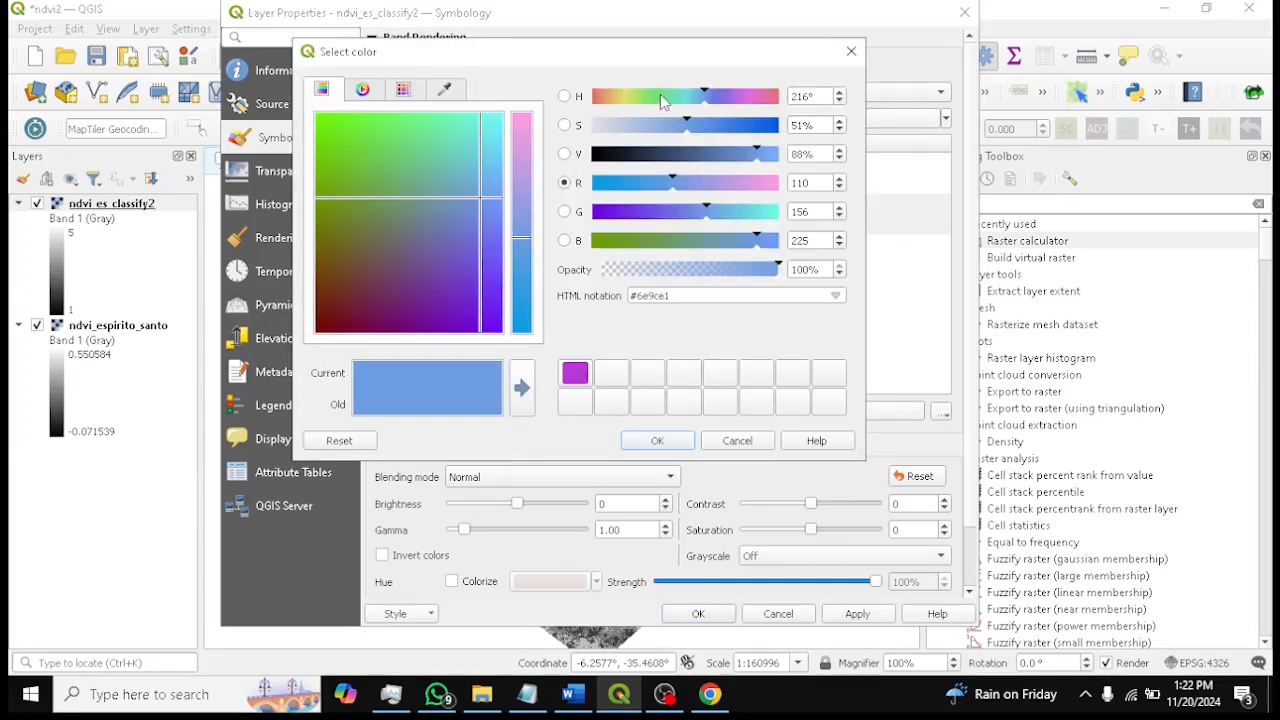
{"action": "left_click", "coordinate": [638, 97]}
{"action": "left_click", "coordinate": [768, 183]}
{"action": "left_click_drag", "start_coordinate": [404, 150], "coordinate": [363, 207]}
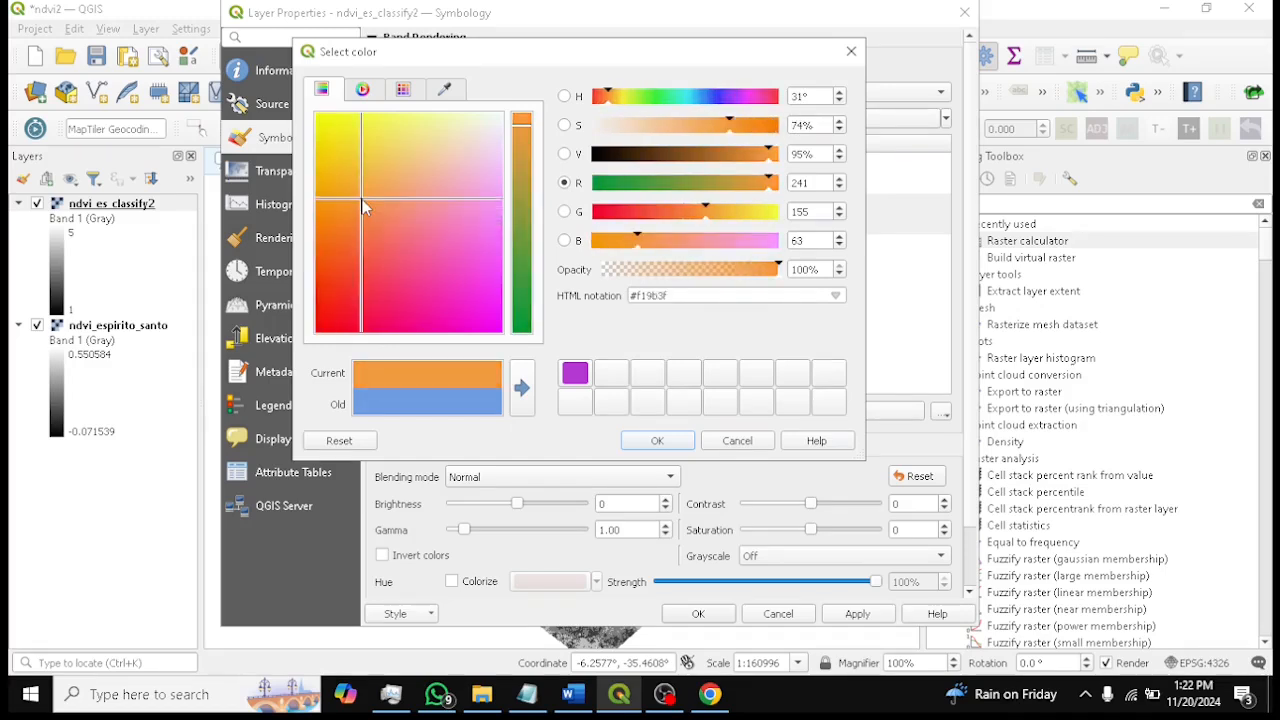
{"action": "left_click_drag", "start_coordinate": [358, 207], "coordinate": [381, 185]}
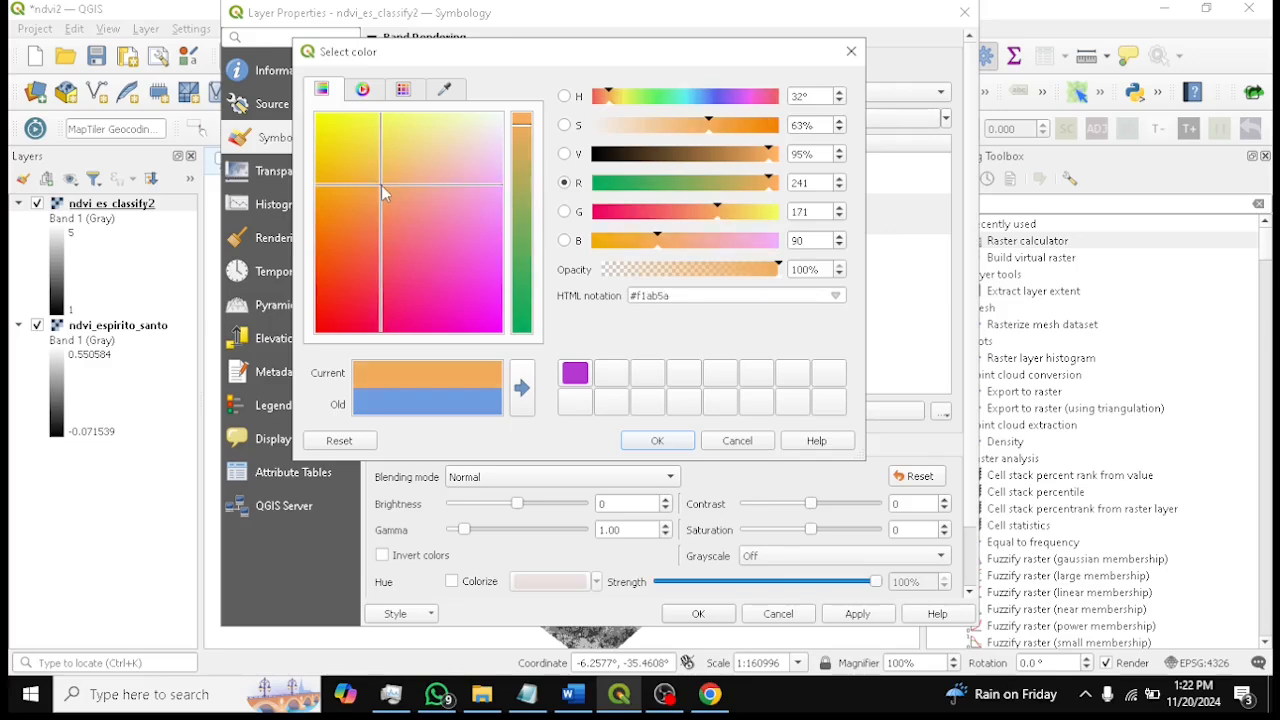
{"action": "left_click", "coordinate": [657, 441]}
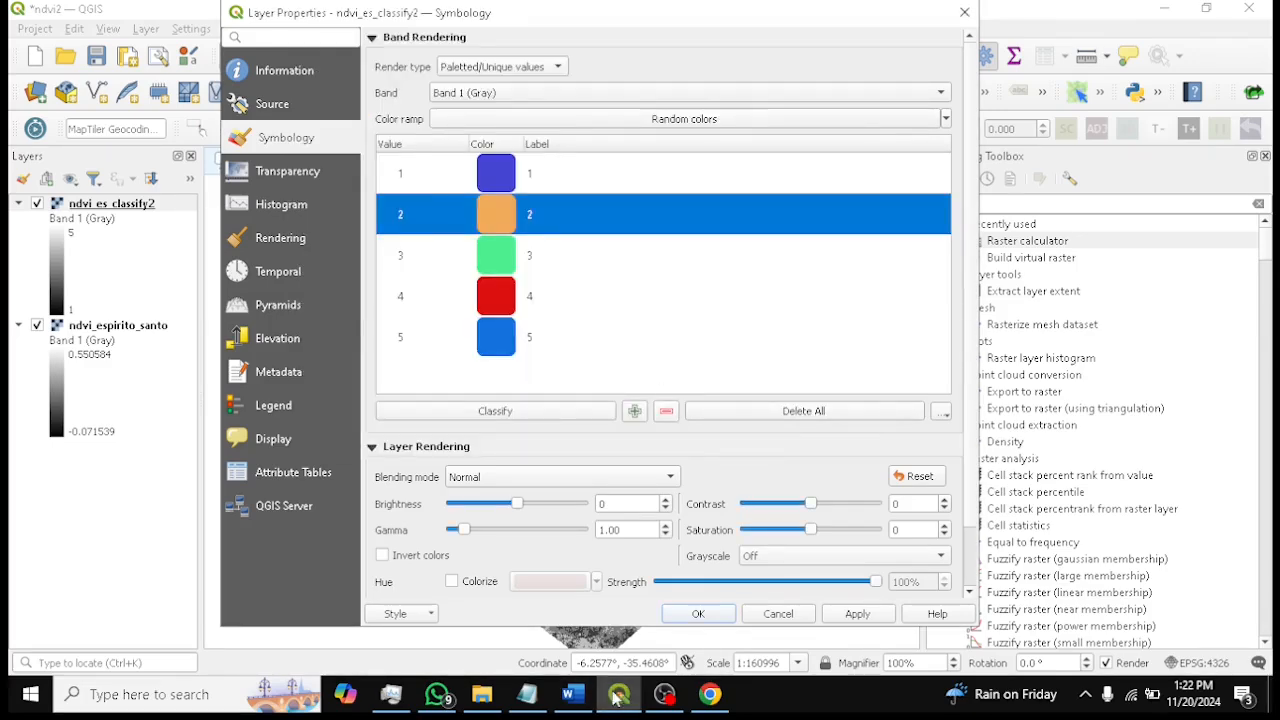
Set class 3's colour to light green (#4de281)
{"action": "left_click", "coordinate": [582, 700]}
{"action": "left_click", "coordinate": [585, 703]}
{"action": "left_click", "coordinate": [500, 211]}
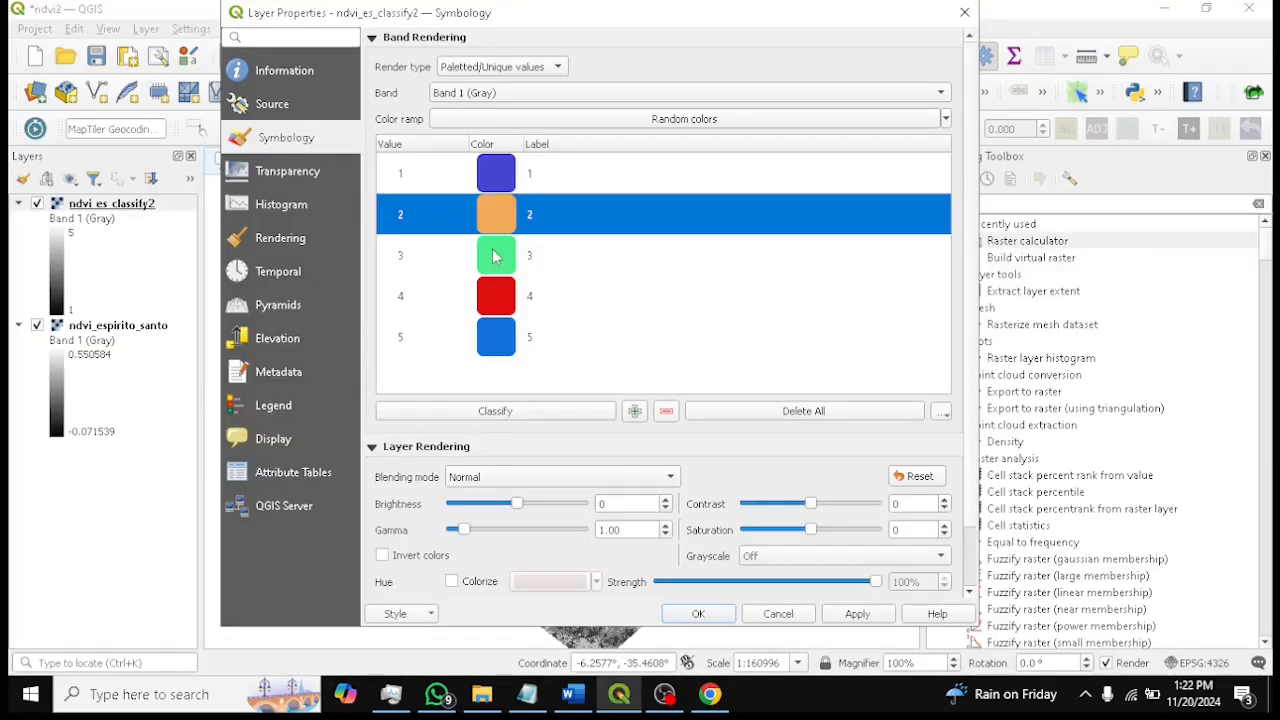
{"action": "double_click", "coordinate": [497, 254]}
{"action": "left_click_drag", "start_coordinate": [370, 146], "coordinate": [414, 157]}
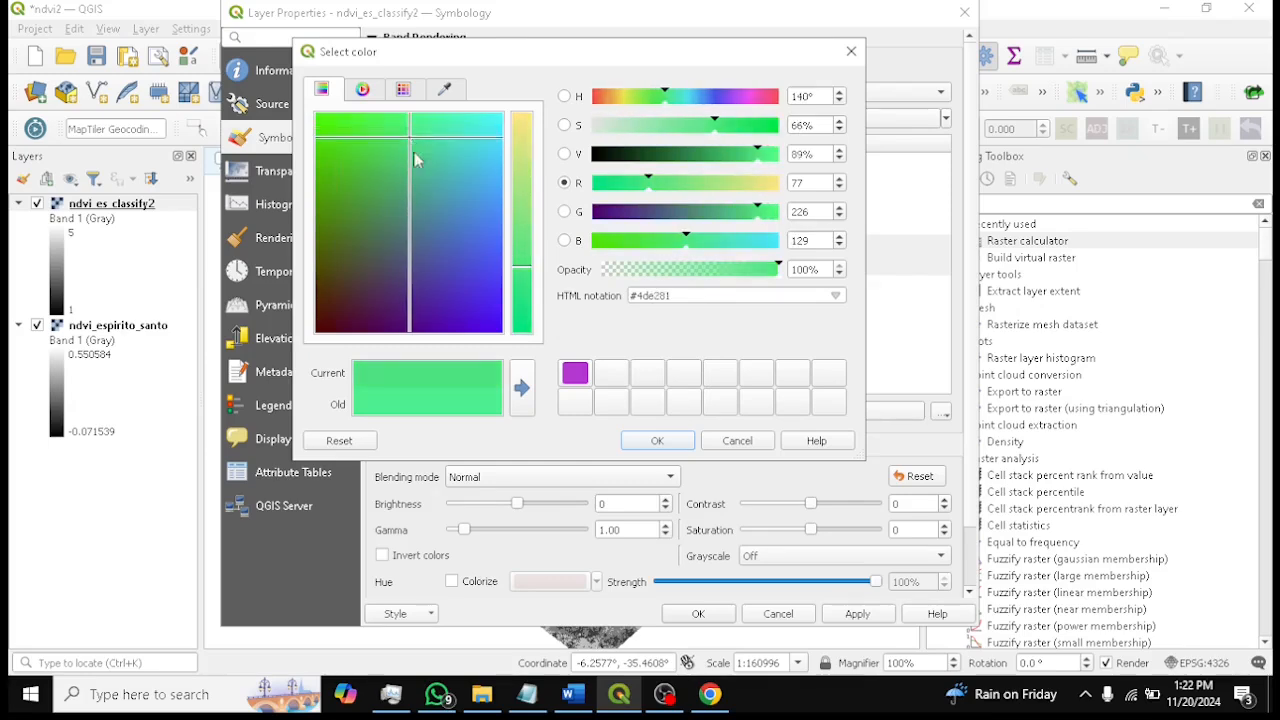
{"action": "left_click", "coordinate": [657, 440]}
Change class 4's colour to green (#10c808)
{"action": "double_click", "coordinate": [493, 311]}
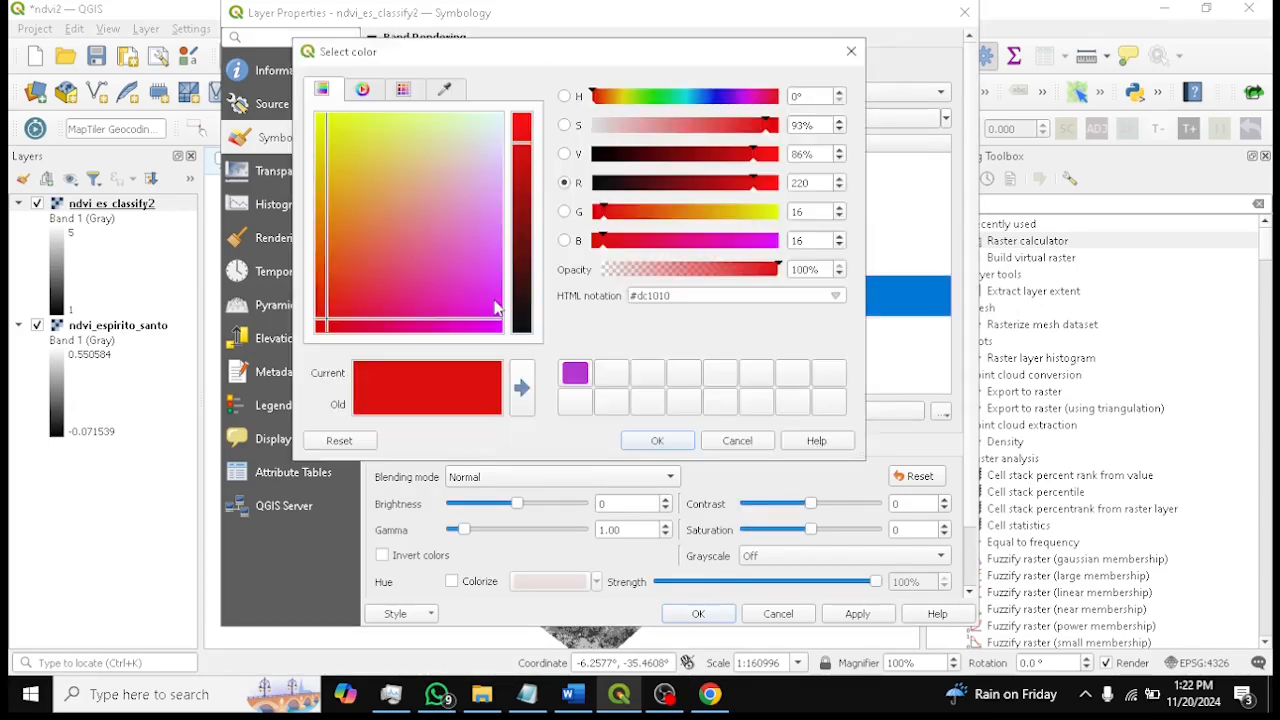
{"action": "left_click", "coordinate": [591, 704]}
{"action": "left_click", "coordinate": [619, 694]}
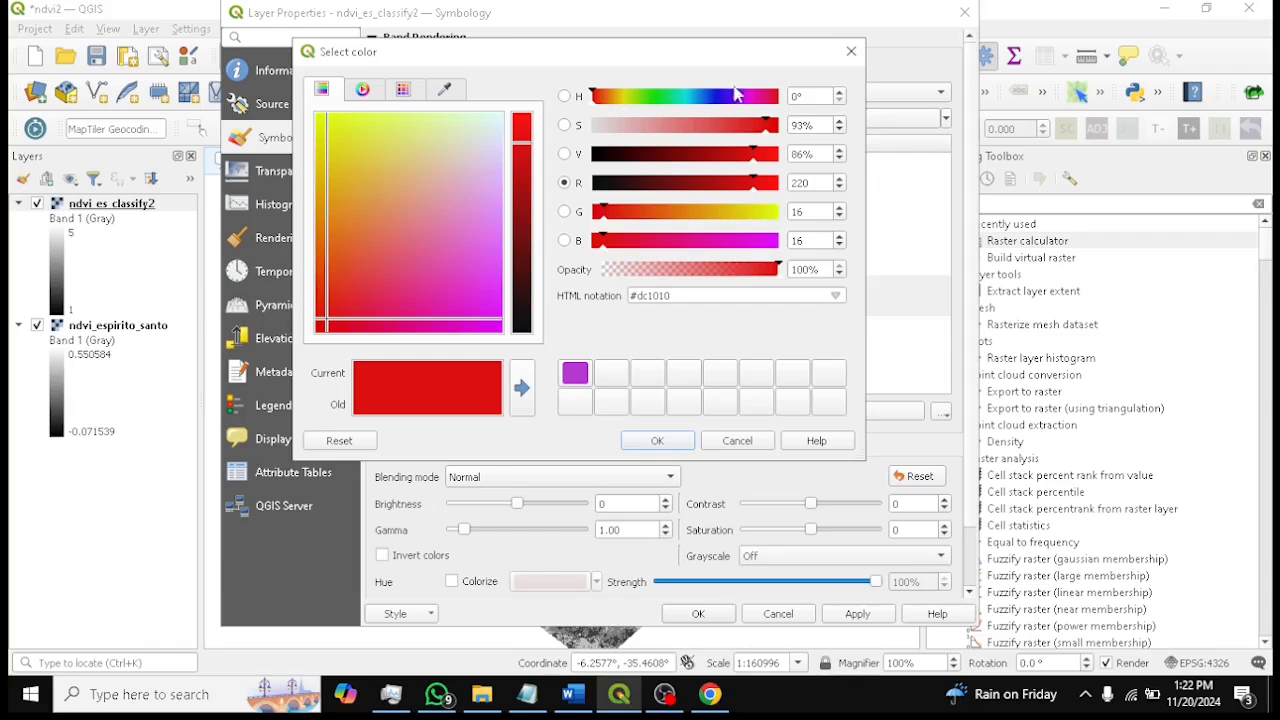
{"action": "left_click", "coordinate": [662, 96]}
{"action": "left_click_drag", "start_coordinate": [351, 148], "coordinate": [322, 168]}
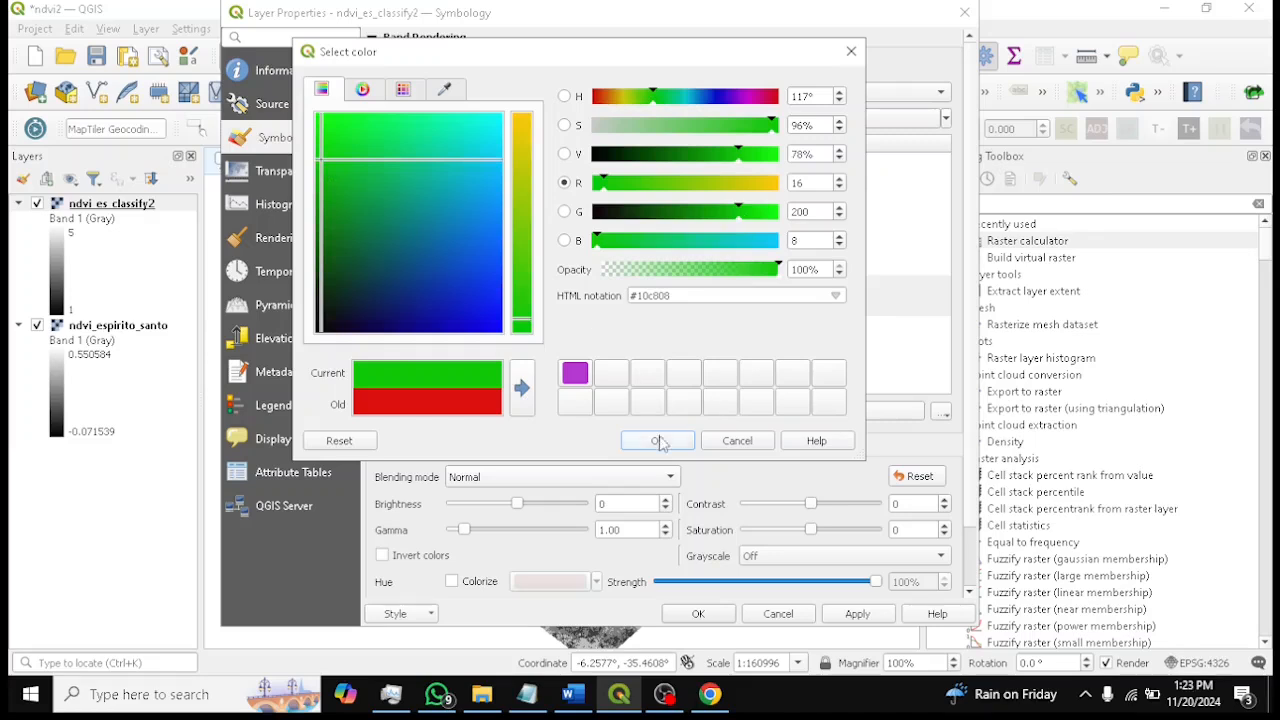
{"action": "left_click", "coordinate": [664, 437]}
Change class 5's colour to dark green (#13600a)
{"action": "double_click", "coordinate": [511, 350]}
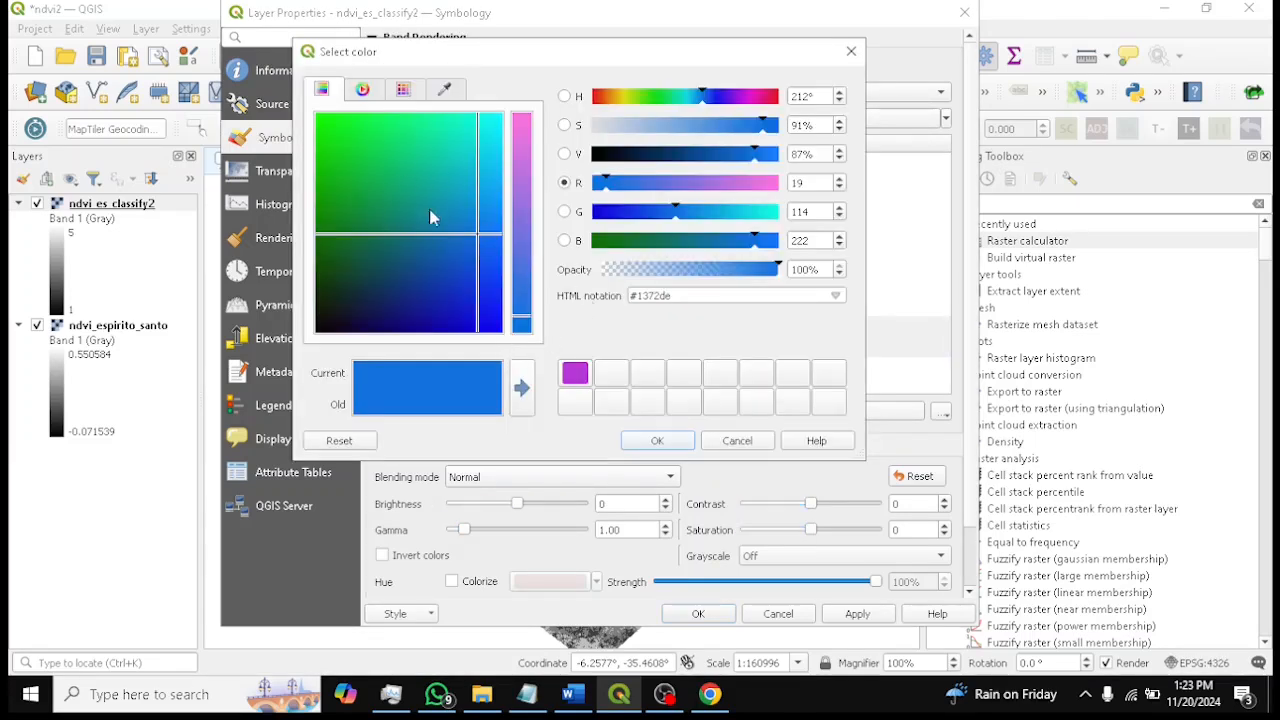
{"action": "left_click", "coordinate": [664, 96]}
{"action": "left_click_drag", "start_coordinate": [379, 150], "coordinate": [323, 257]}
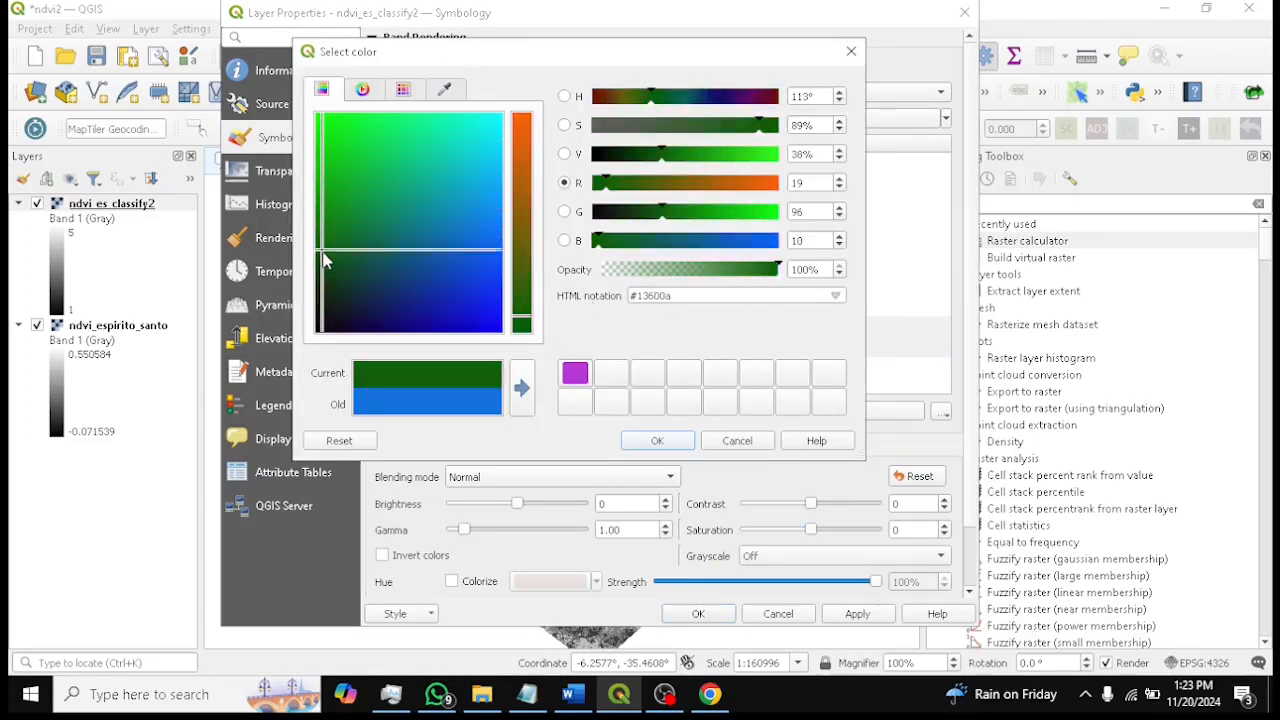
{"action": "left_click", "coordinate": [672, 448]}
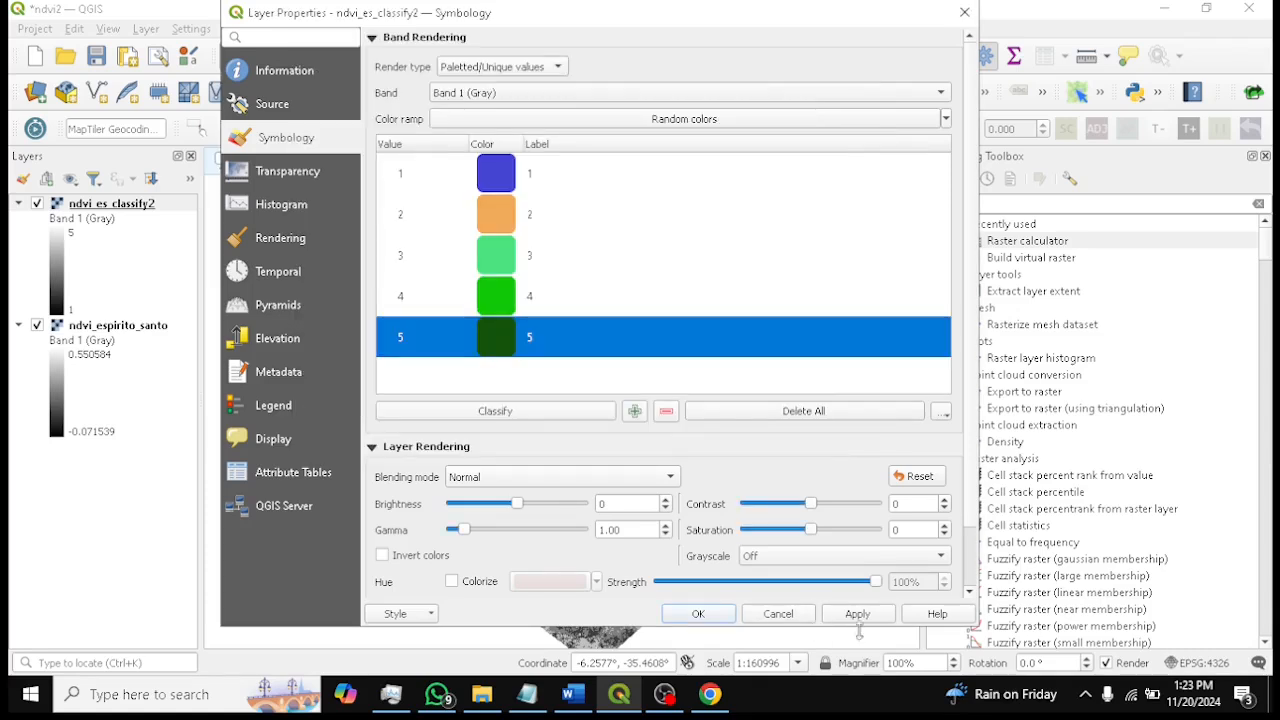
Apply the new class colours, close the layer properties, and save the project
{"action": "left_click", "coordinate": [857, 614]}
{"action": "left_click", "coordinate": [698, 613]}
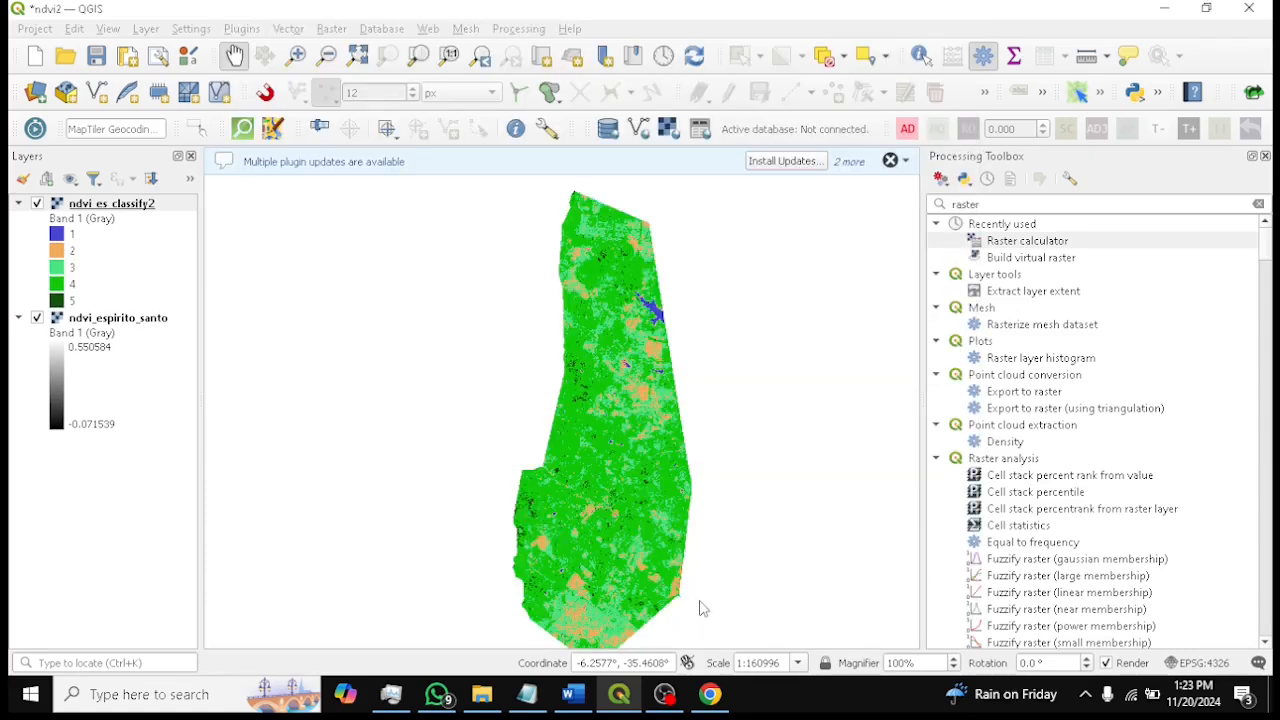
{"action": "left_click_drag", "start_coordinate": [676, 391], "coordinate": [672, 399]}
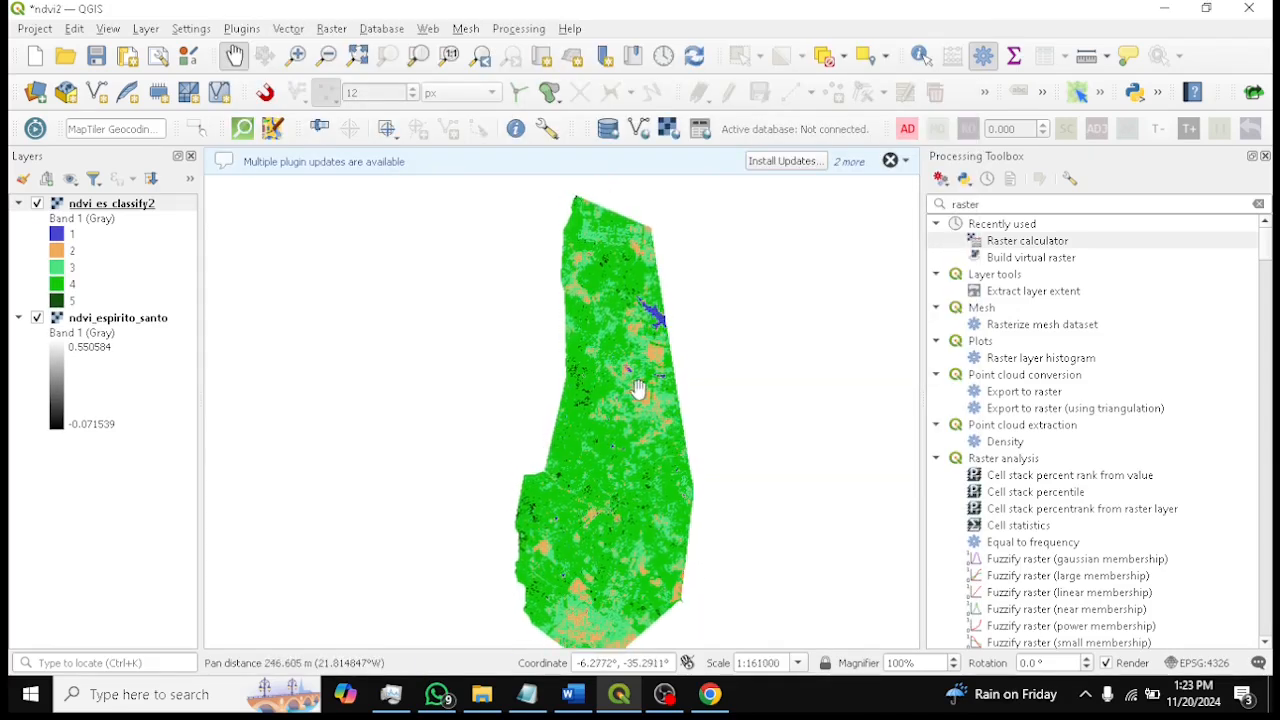
{"action": "scroll", "coordinate": [638, 390], "scroll_direction": "up", "scroll_amount": 1}
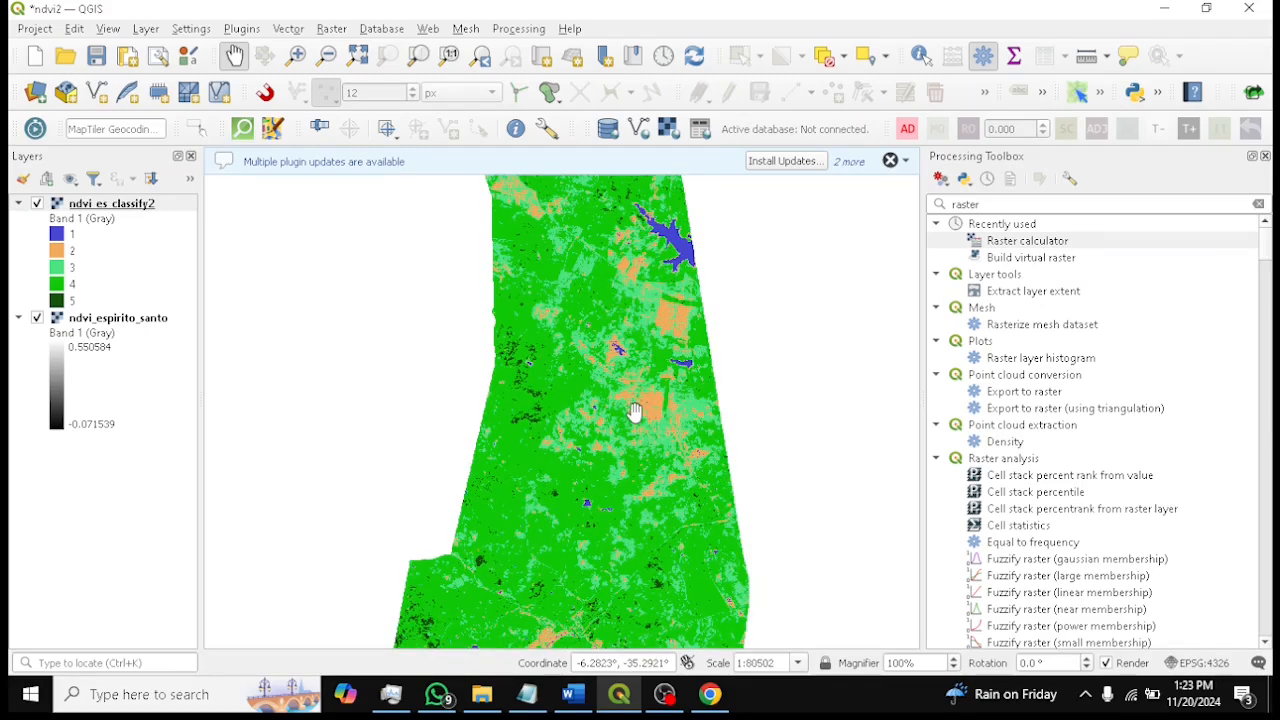
{"action": "scroll", "coordinate": [635, 412], "scroll_direction": "down", "scroll_amount": 1}
{"action": "left_click_drag", "start_coordinate": [644, 385], "coordinate": [640, 325]}
{"action": "left_click", "coordinate": [98, 57]}
Examine the colour-classified NDVI map across the region
{"action": "scroll", "coordinate": [630, 228], "scroll_direction": "up", "scroll_amount": 2}
{"action": "left_click_drag", "start_coordinate": [690, 358], "coordinate": [720, 387]}
{"action": "scroll", "coordinate": [710, 380], "scroll_direction": "up", "scroll_amount": 2}
{"action": "scroll", "coordinate": [706, 529], "scroll_direction": "down", "scroll_amount": 1}
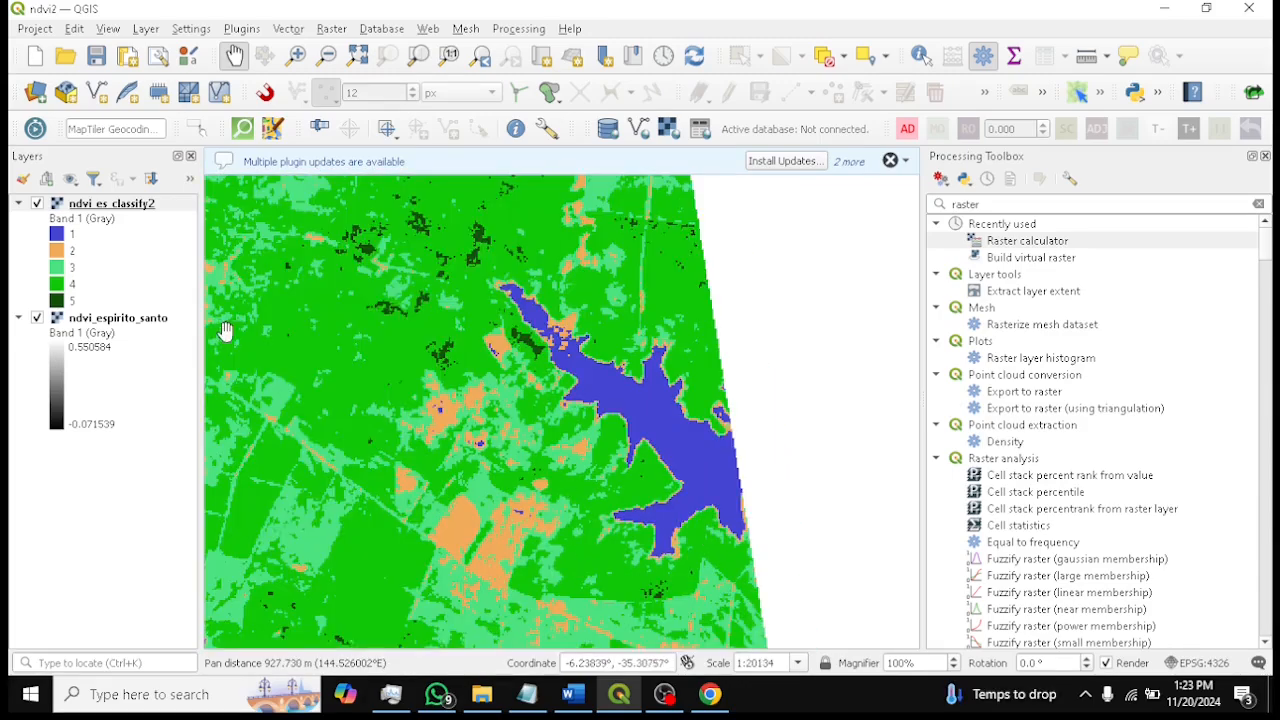
{"action": "left_click_drag", "start_coordinate": [514, 556], "coordinate": [604, 306]}
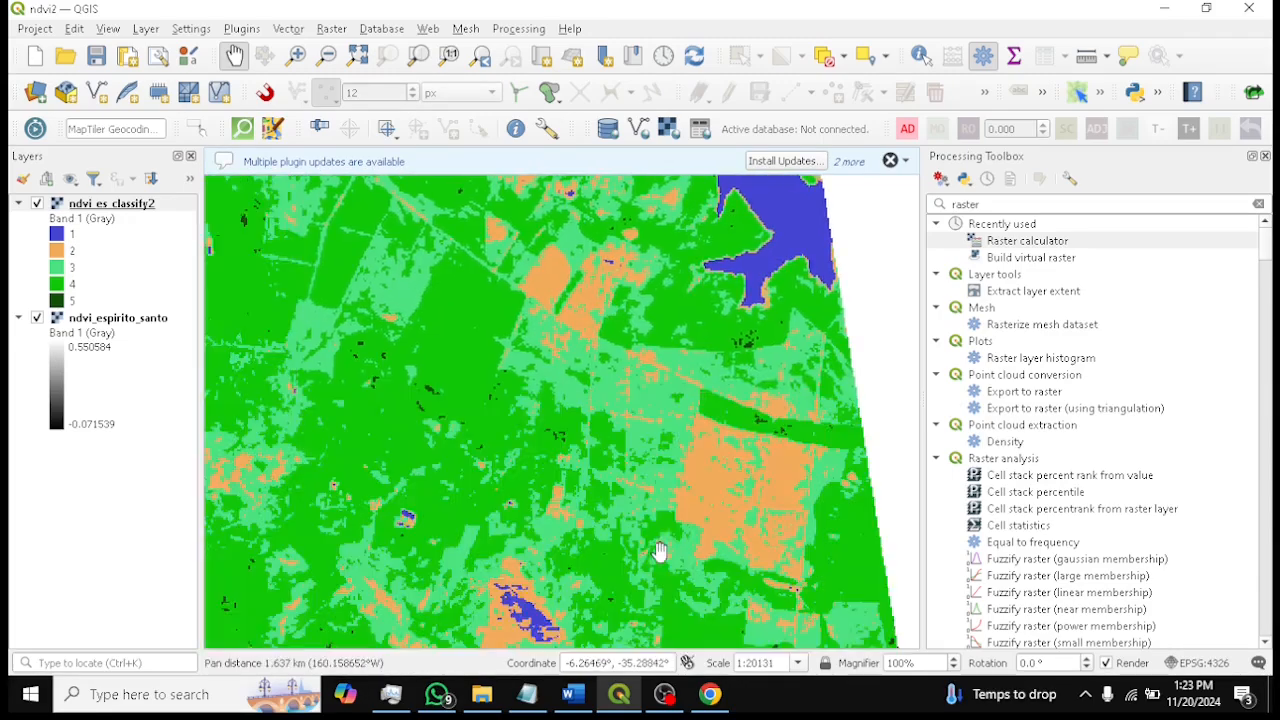
{"action": "left_click_drag", "start_coordinate": [660, 553], "coordinate": [657, 387]}
{"action": "scroll", "coordinate": [397, 498], "scroll_direction": "up", "scroll_amount": 1}
{"action": "left_click_drag", "start_coordinate": [420, 603], "coordinate": [664, 210]}
{"action": "scroll", "coordinate": [685, 398], "scroll_direction": "down", "scroll_amount": 1}
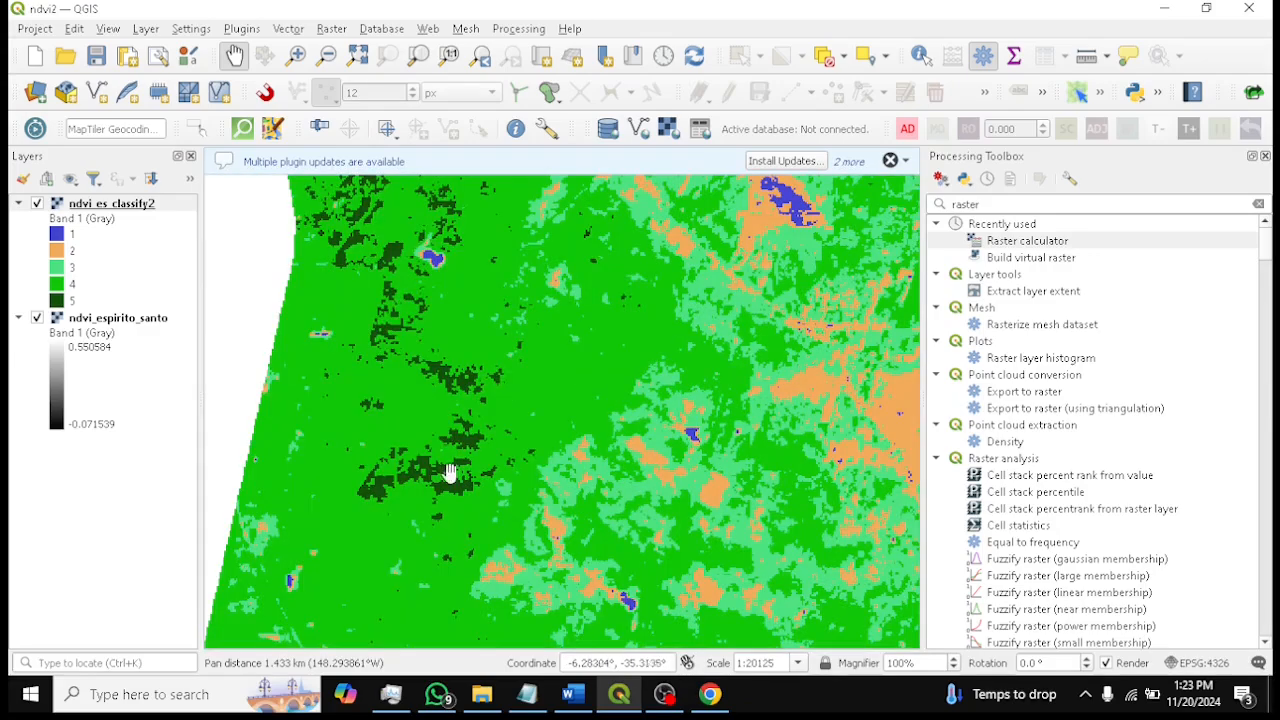
{"action": "scroll", "coordinate": [540, 300], "scroll_direction": "down", "scroll_amount": 2}
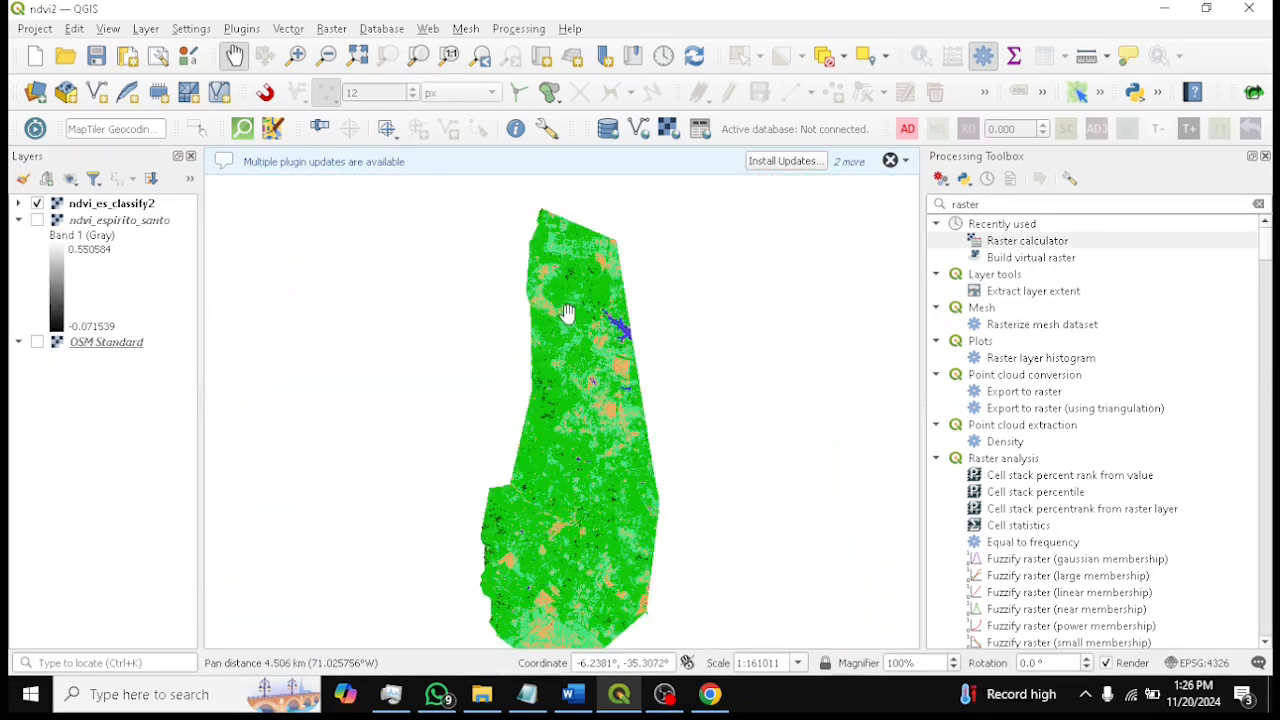
{"action": "scroll", "coordinate": [567, 313], "scroll_direction": "up", "scroll_amount": 1}
{"action": "left_click_drag", "start_coordinate": [609, 294], "coordinate": [614, 499]}
{"action": "left_click_drag", "start_coordinate": [594, 610], "coordinate": [610, 307]}
{"action": "left_click_drag", "start_coordinate": [643, 595], "coordinate": [595, 457]}
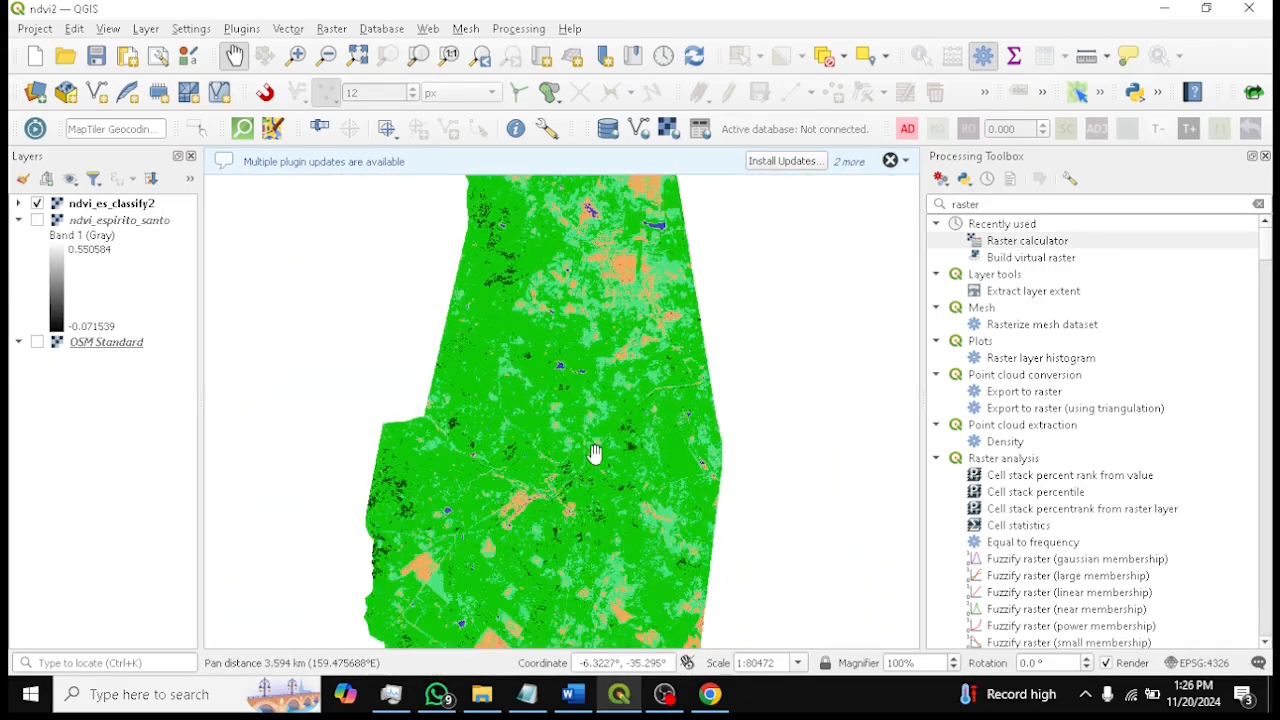
Open the ndvi_es_classify2 layer's symbology properties and label class 1 as "Water"
{"action": "left_click", "coordinate": [17, 204]}
{"action": "right_click", "coordinate": [110, 206]}
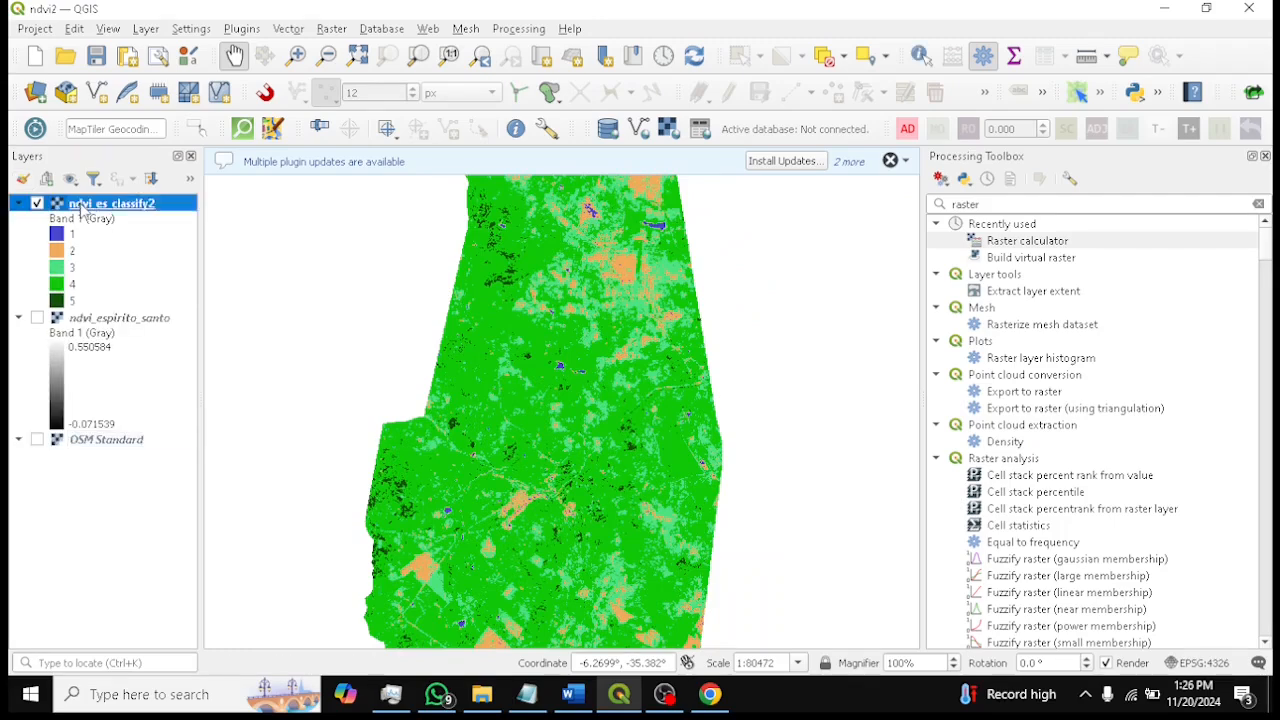
{"action": "left_click", "coordinate": [185, 604]}
{"action": "right_click", "coordinate": [89, 197]}
{"action": "left_click", "coordinate": [190, 580]}
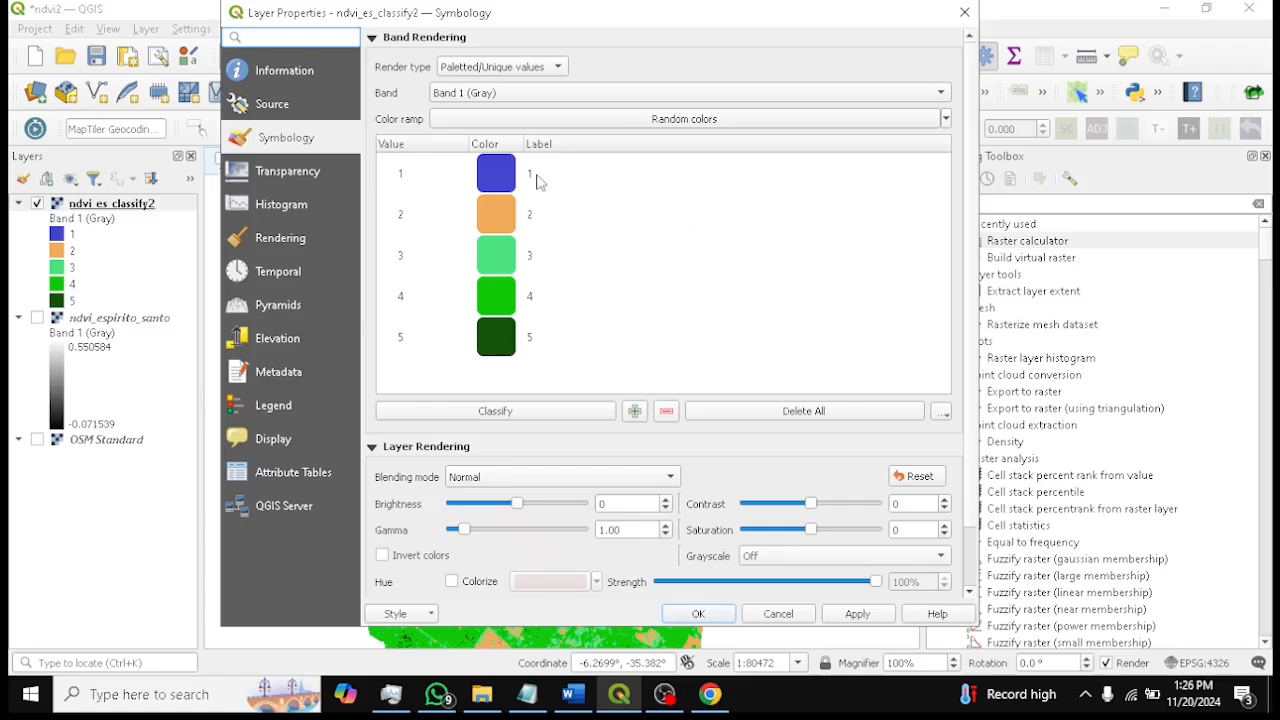
{"action": "double_click", "coordinate": [537, 175]}
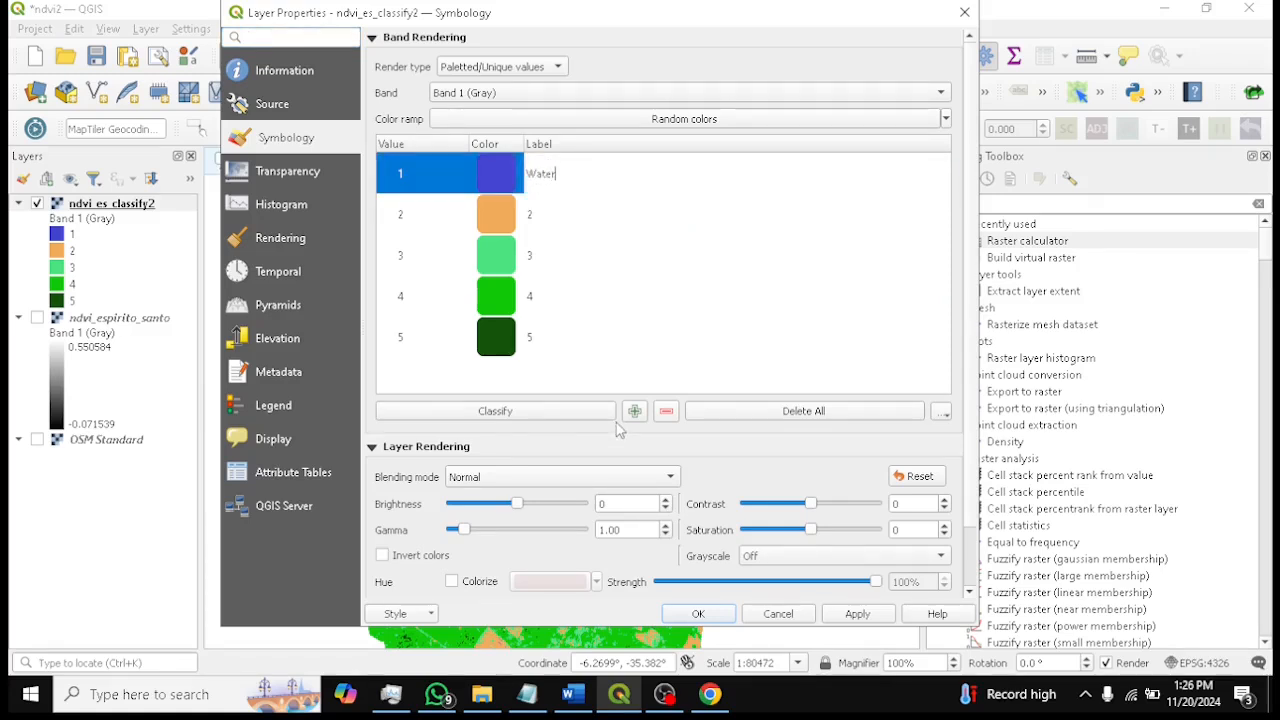
Copy "bare land" from the Word document and use it as class 2's label "Bare land"
{"action": "left_click", "coordinate": [573, 694]}
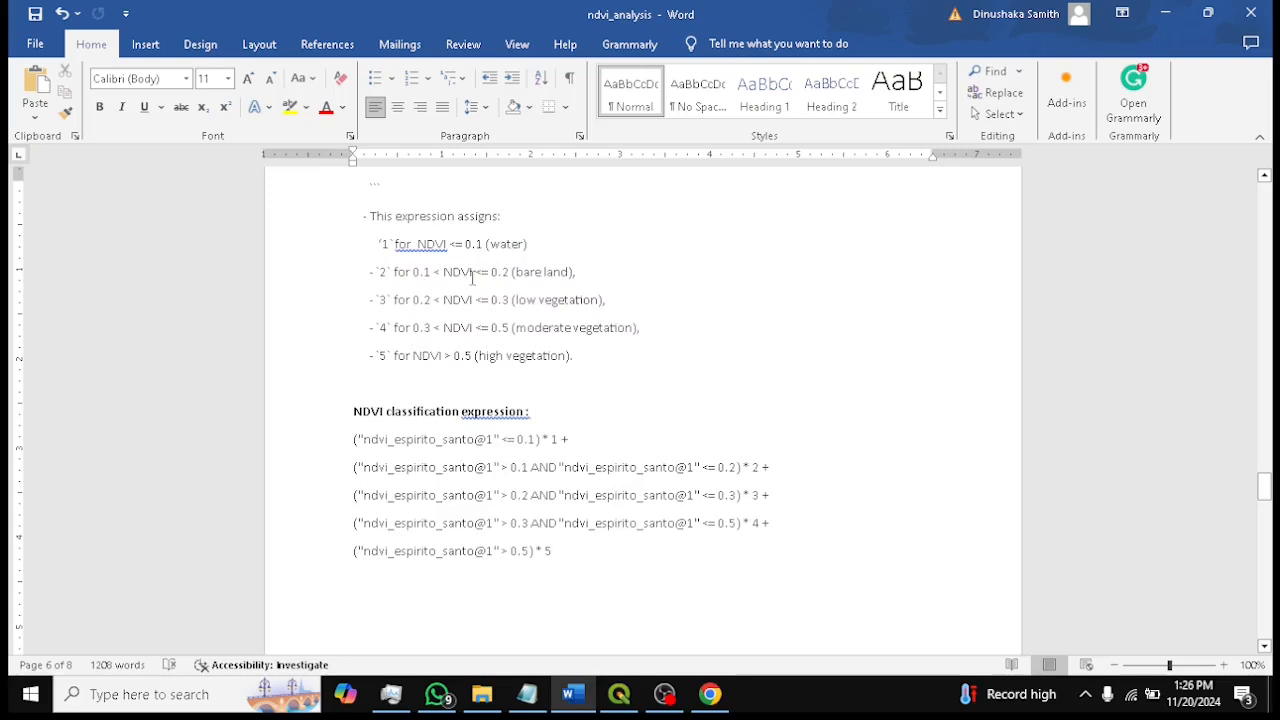
{"action": "left_click_drag", "start_coordinate": [544, 272], "coordinate": [575, 272]}
{"action": "key", "text": "ctrl+c"}
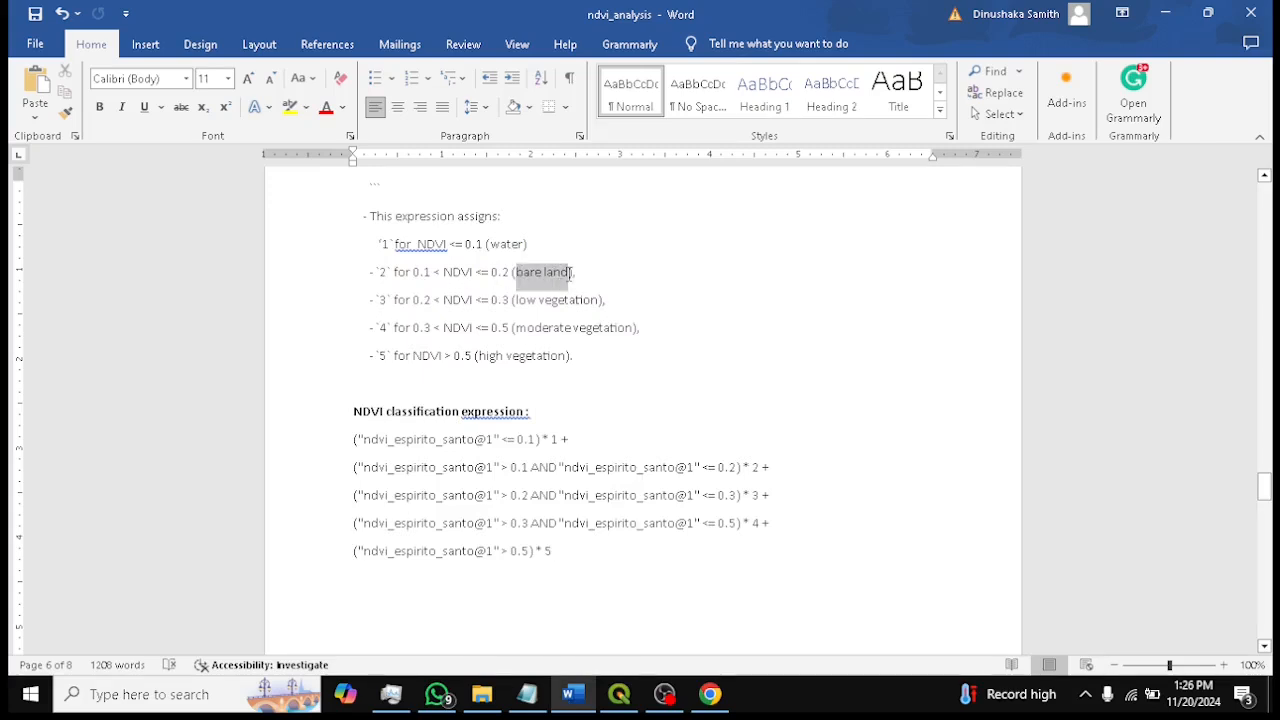
{"action": "left_click", "coordinate": [1167, 12]}
{"action": "double_click", "coordinate": [541, 213]}
{"action": "key", "text": "ctrl+v"}
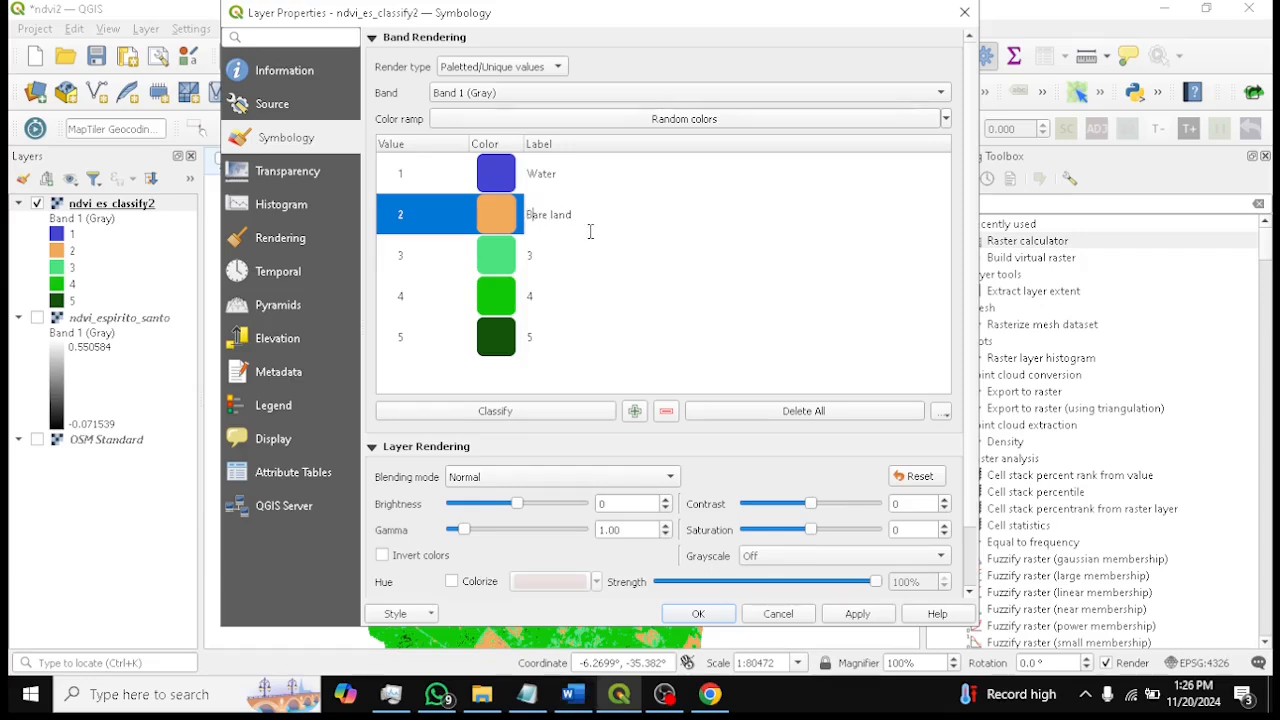
Label class 3 as "Low vegetation" using text copied from the Word document
{"action": "left_click", "coordinate": [576, 259]}
{"action": "double_click", "coordinate": [571, 259]}
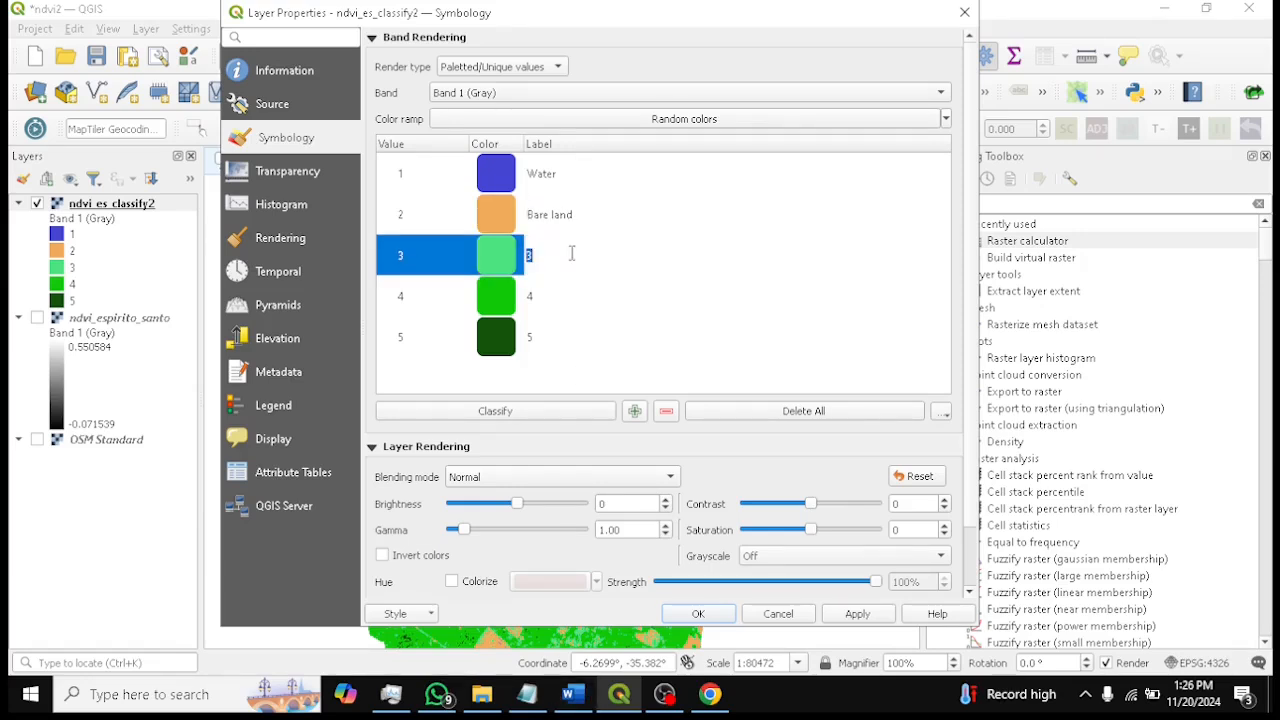
{"action": "left_click", "coordinate": [572, 694]}
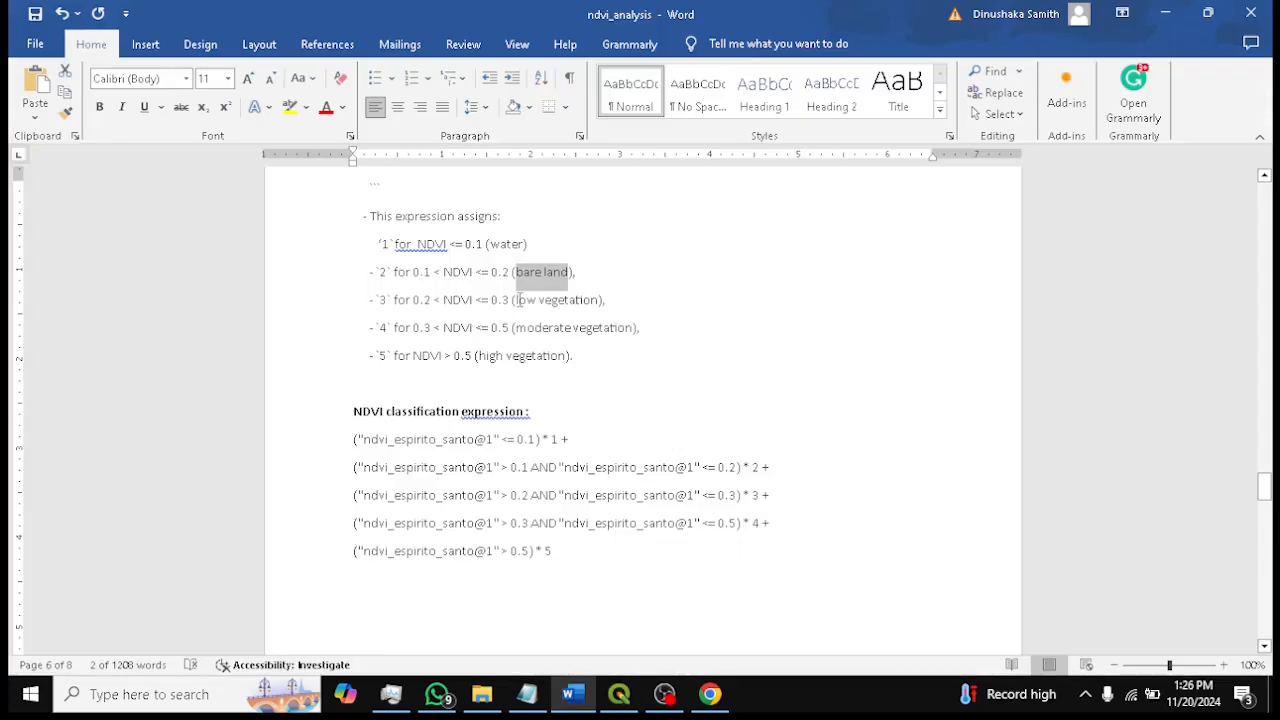
{"action": "left_click_drag", "start_coordinate": [515, 300], "coordinate": [598, 300]}
{"action": "key", "text": "ctrl+c"}
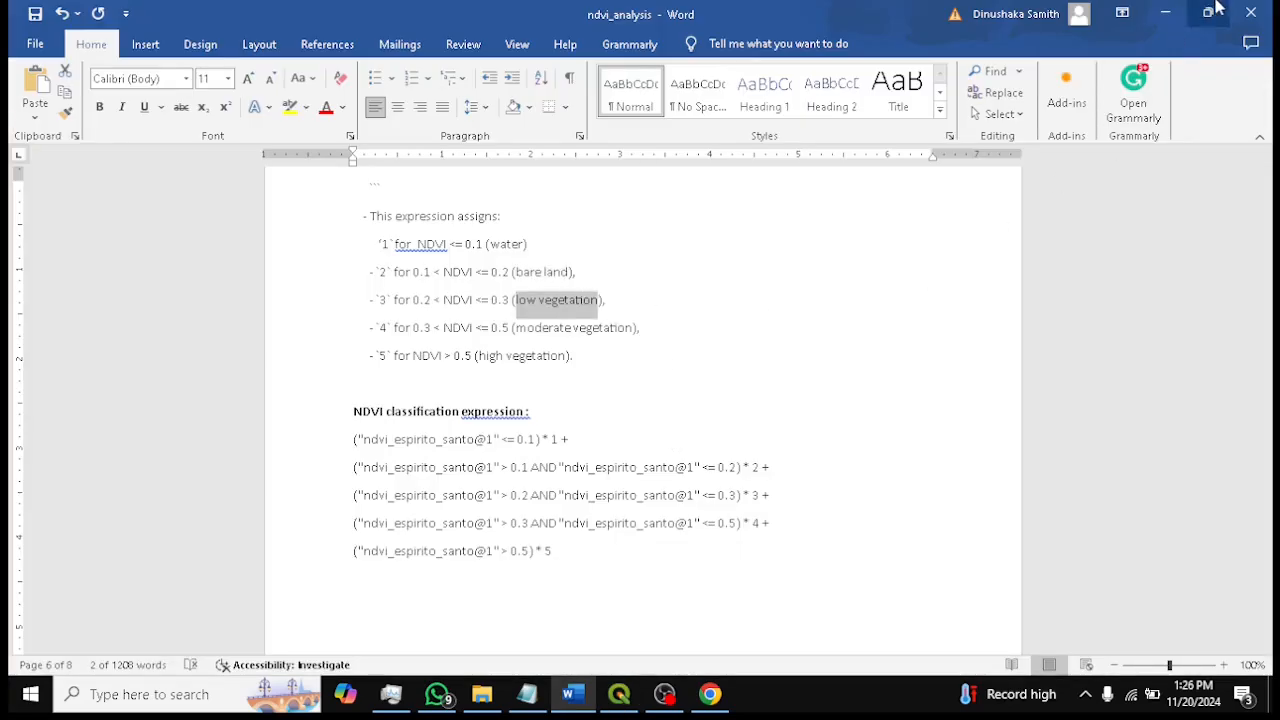
{"action": "left_click", "coordinate": [1167, 9]}
{"action": "key", "text": "ctrl+v"}
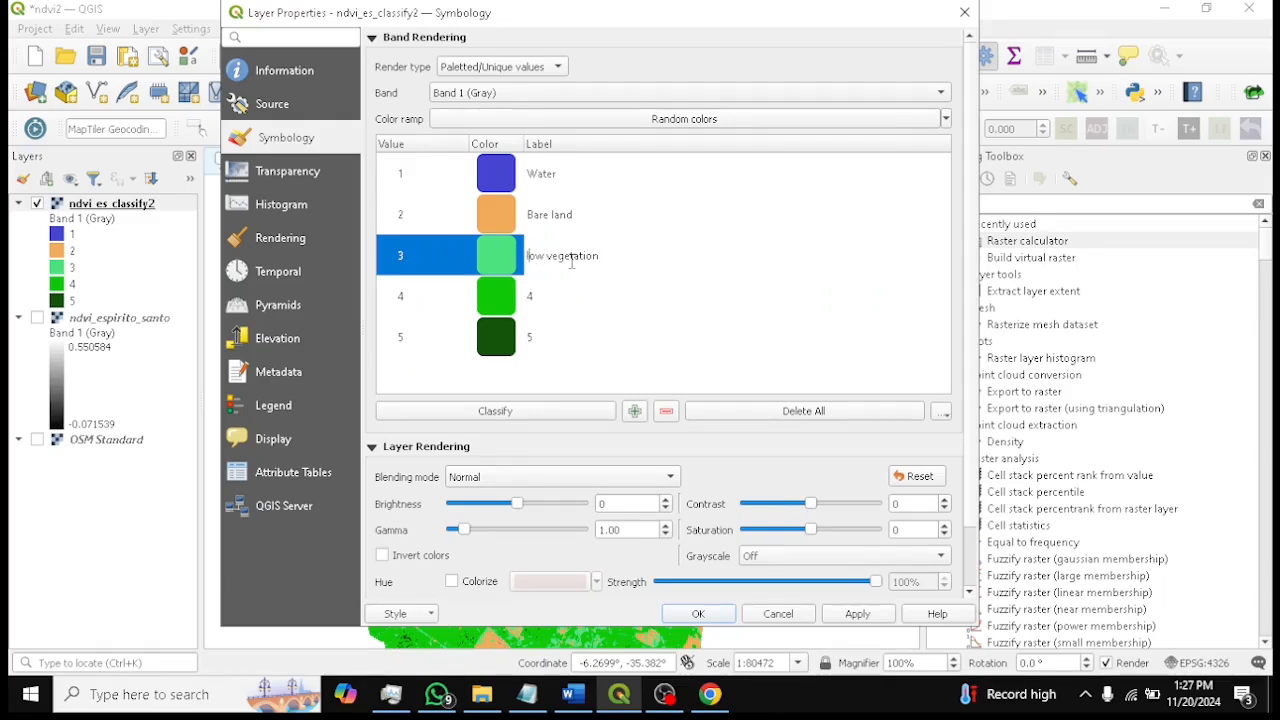
{"action": "key", "text": "Home"}
{"action": "key", "text": "Delete"}
{"action": "type", "text": "L"}
Label class 4 as "Moderate vegetation" using text copied from the Word document
{"action": "double_click", "coordinate": [569, 297]}
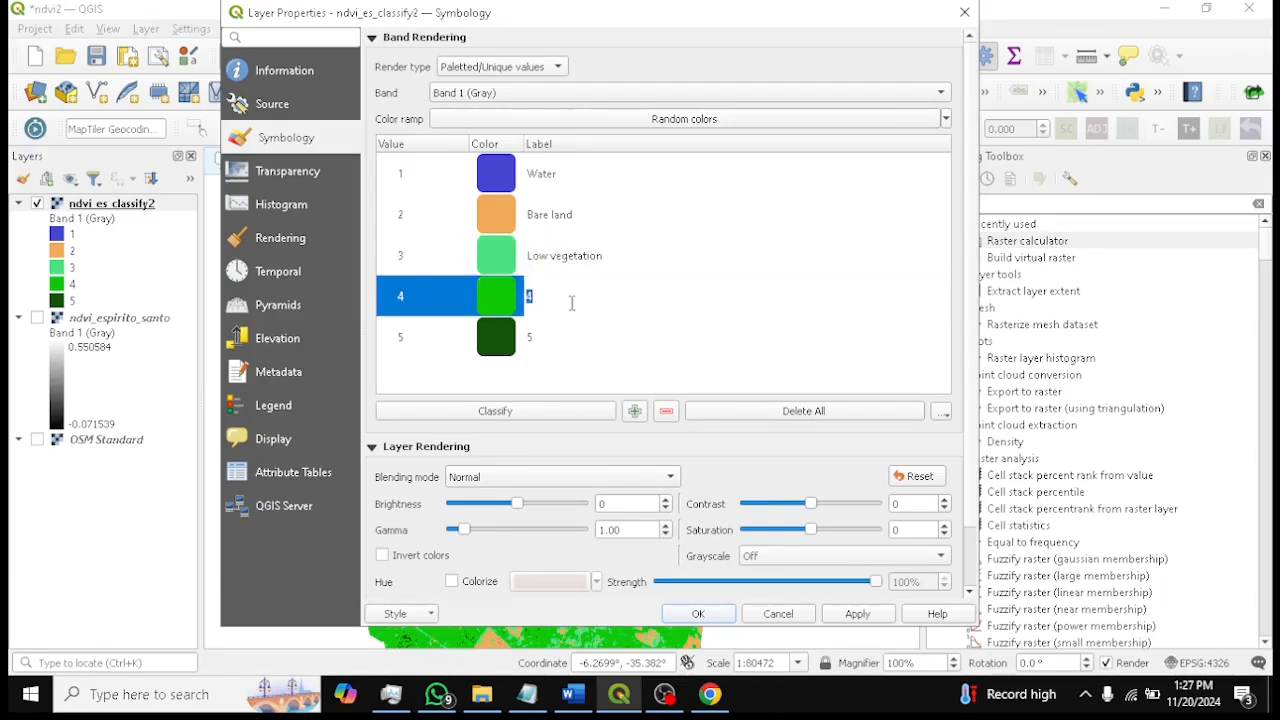
{"action": "left_click", "coordinate": [571, 694]}
{"action": "left_click", "coordinate": [548, 327]}
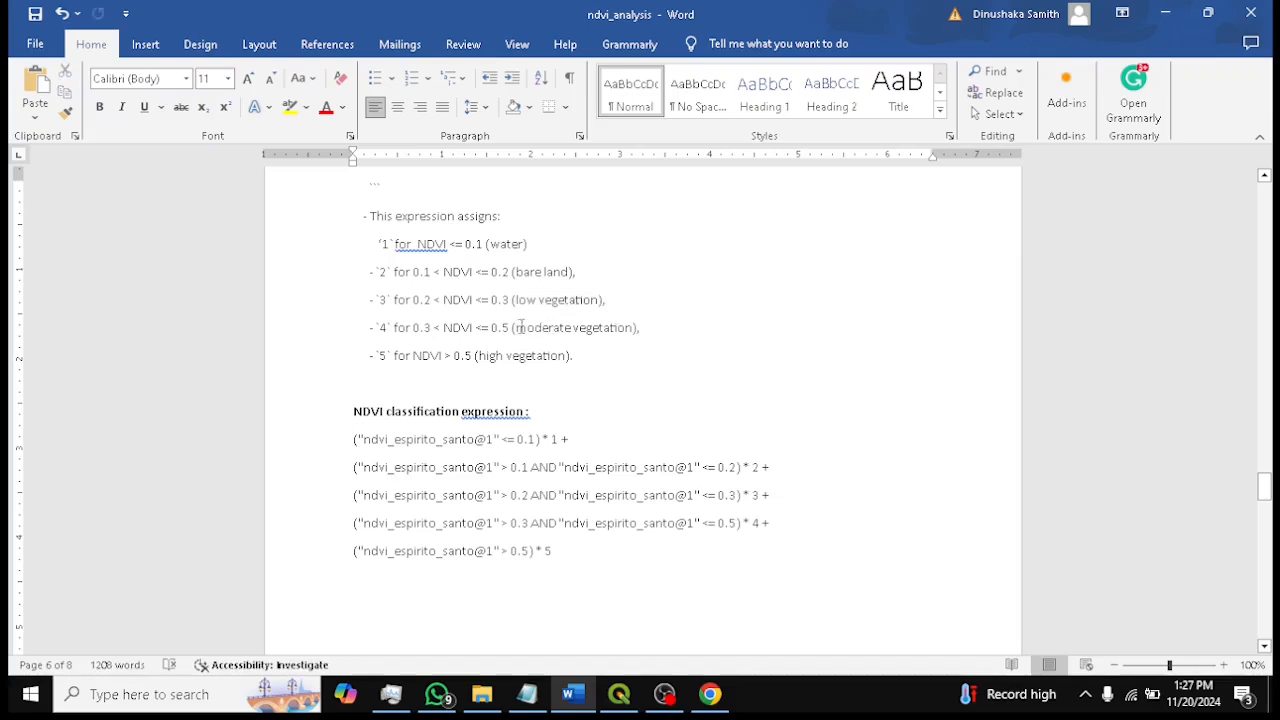
{"action": "left_click_drag", "start_coordinate": [516, 328], "coordinate": [632, 328]}
{"action": "key", "text": "ctrl+c"}
{"action": "left_click", "coordinate": [1165, 12]}
{"action": "left_click", "coordinate": [556, 297]}
{"action": "double_click", "coordinate": [556, 297]}
{"action": "key", "text": "ctrl+v"}
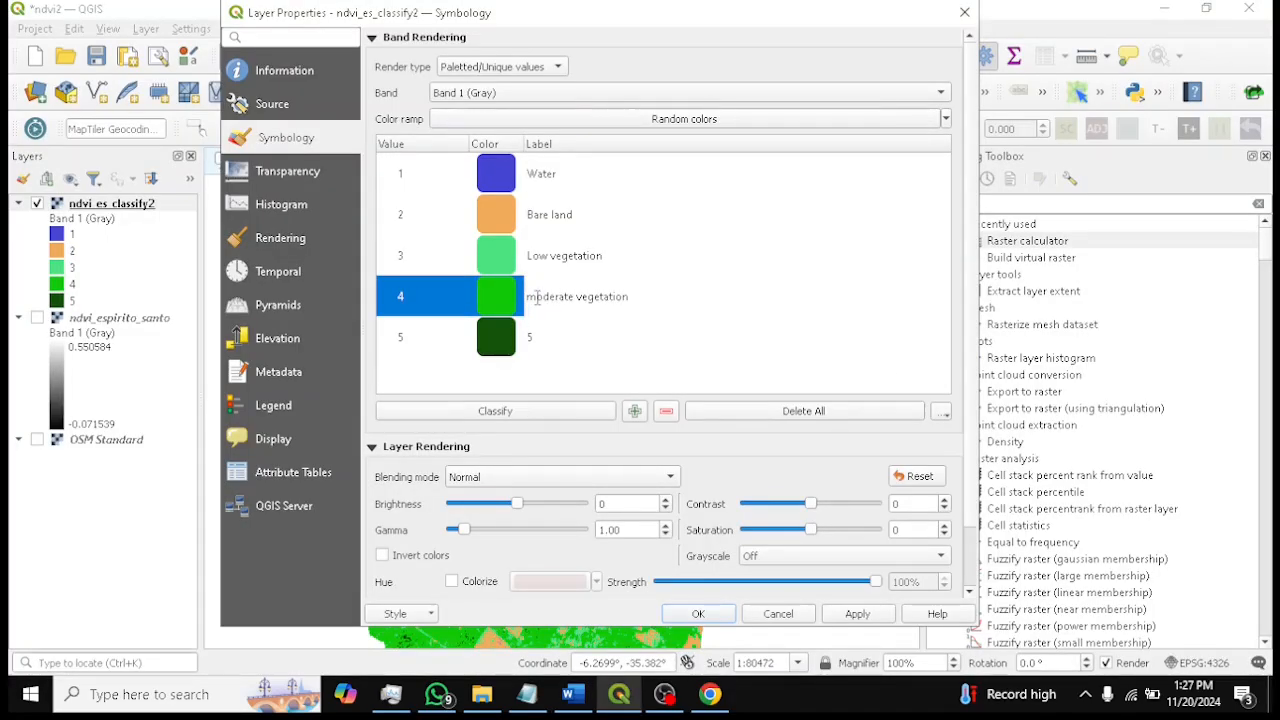
{"action": "key", "text": "BackSpace"}
{"action": "type", "text": "M"}
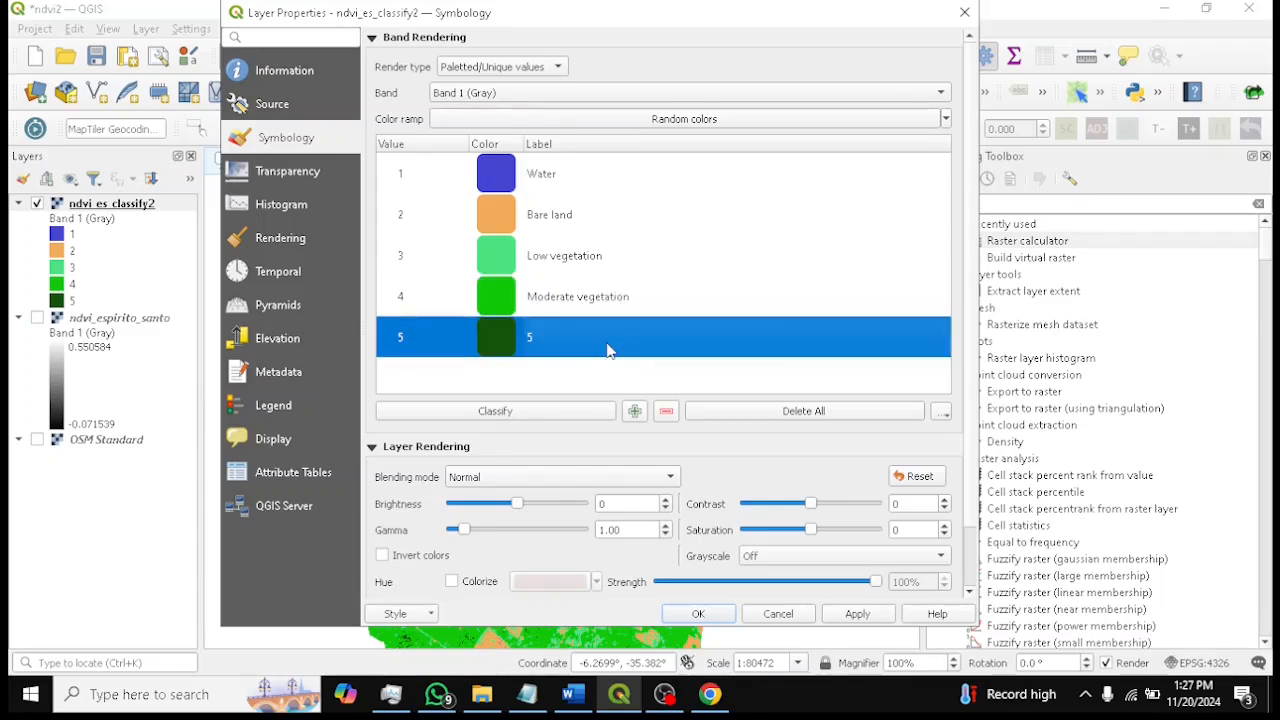
Label class 5 as "High vegetation" using text copied from the Word document
{"action": "left_click", "coordinate": [572, 694]}
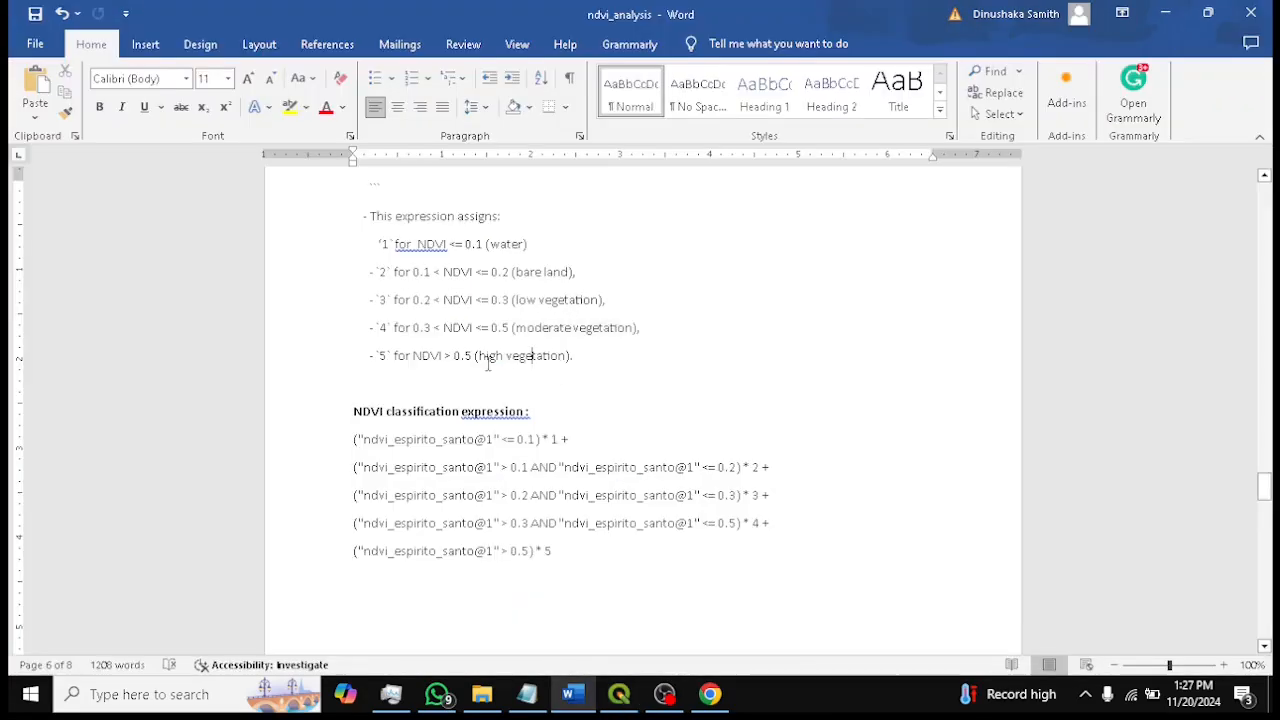
{"action": "left_click_drag", "start_coordinate": [478, 356], "coordinate": [565, 356]}
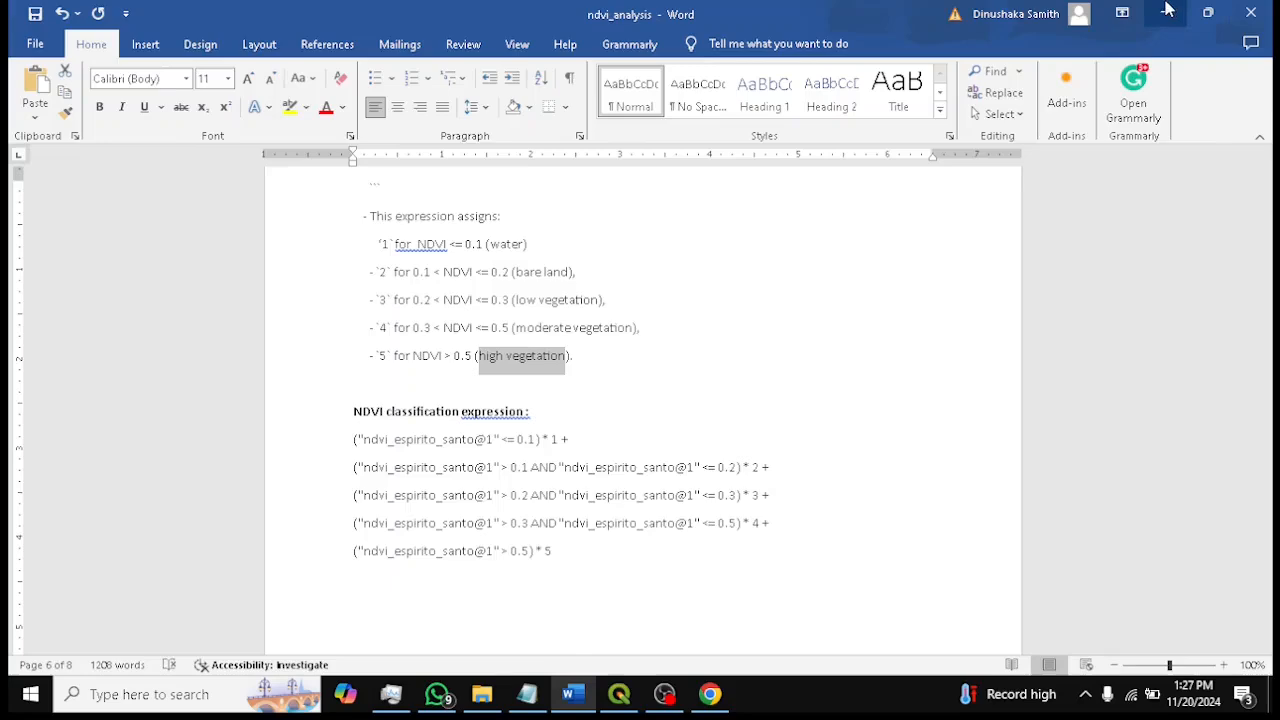
{"action": "left_click", "coordinate": [1170, 12]}
{"action": "left_click", "coordinate": [597, 330]}
{"action": "left_click", "coordinate": [597, 330]}
{"action": "key", "text": "ctrl+v"}
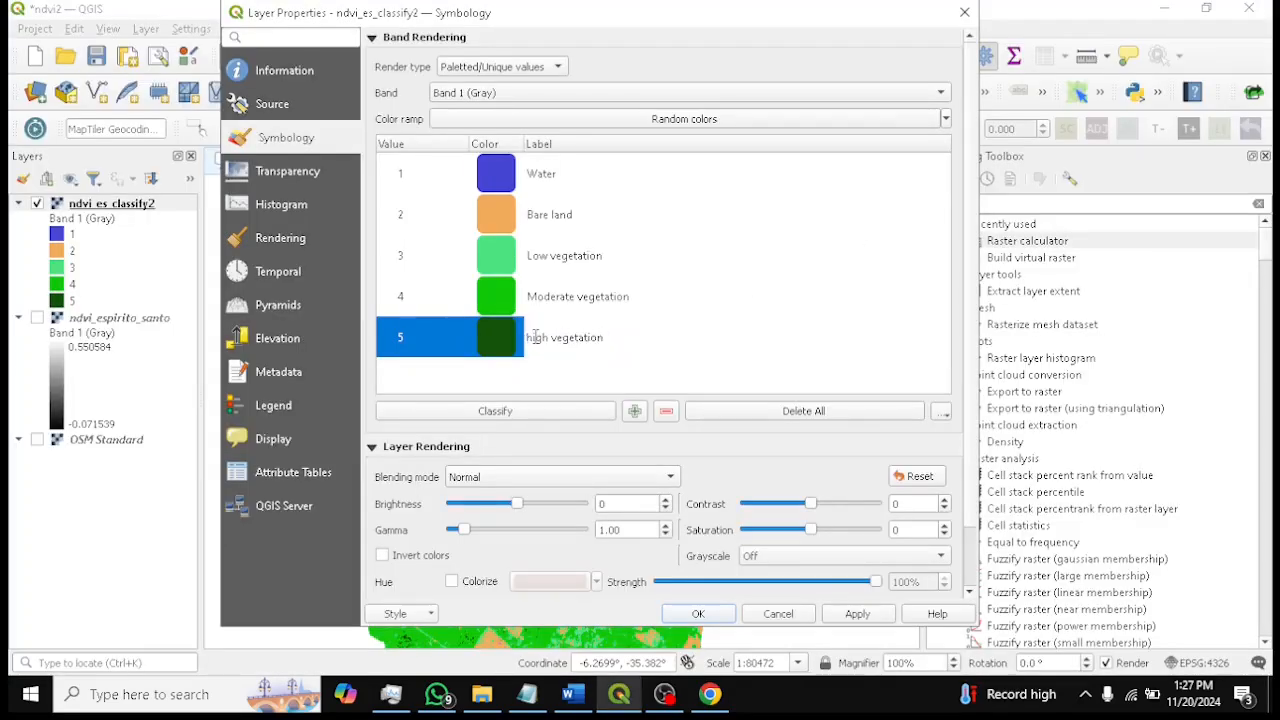
{"action": "key", "text": "Home"}
{"action": "key", "text": "Delete"}
{"action": "type", "text": "H"}
Apply the class labels, close the layer properties, and save the project
{"action": "left_click", "coordinate": [857, 613]}
{"action": "left_click", "coordinate": [715, 614]}
{"action": "left_click_drag", "start_coordinate": [491, 491], "coordinate": [525, 407]}
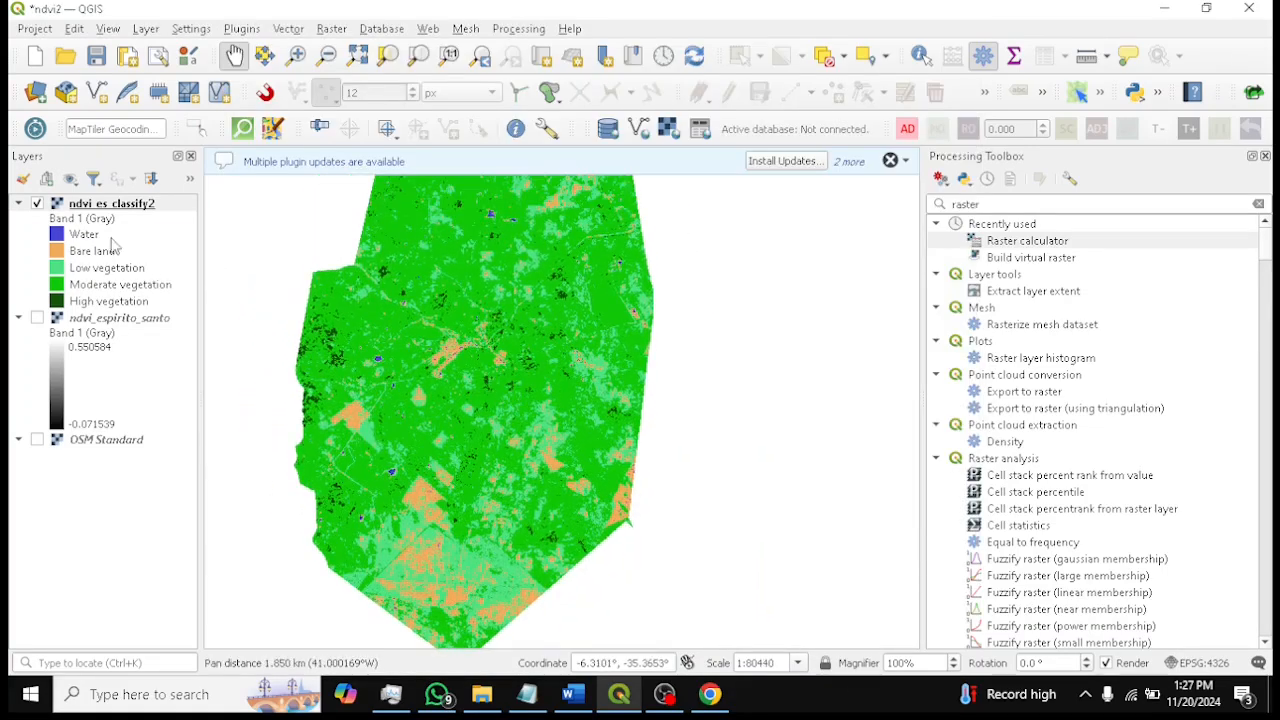
{"action": "left_click_drag", "start_coordinate": [455, 327], "coordinate": [497, 407]}
{"action": "left_click", "coordinate": [96, 57]}
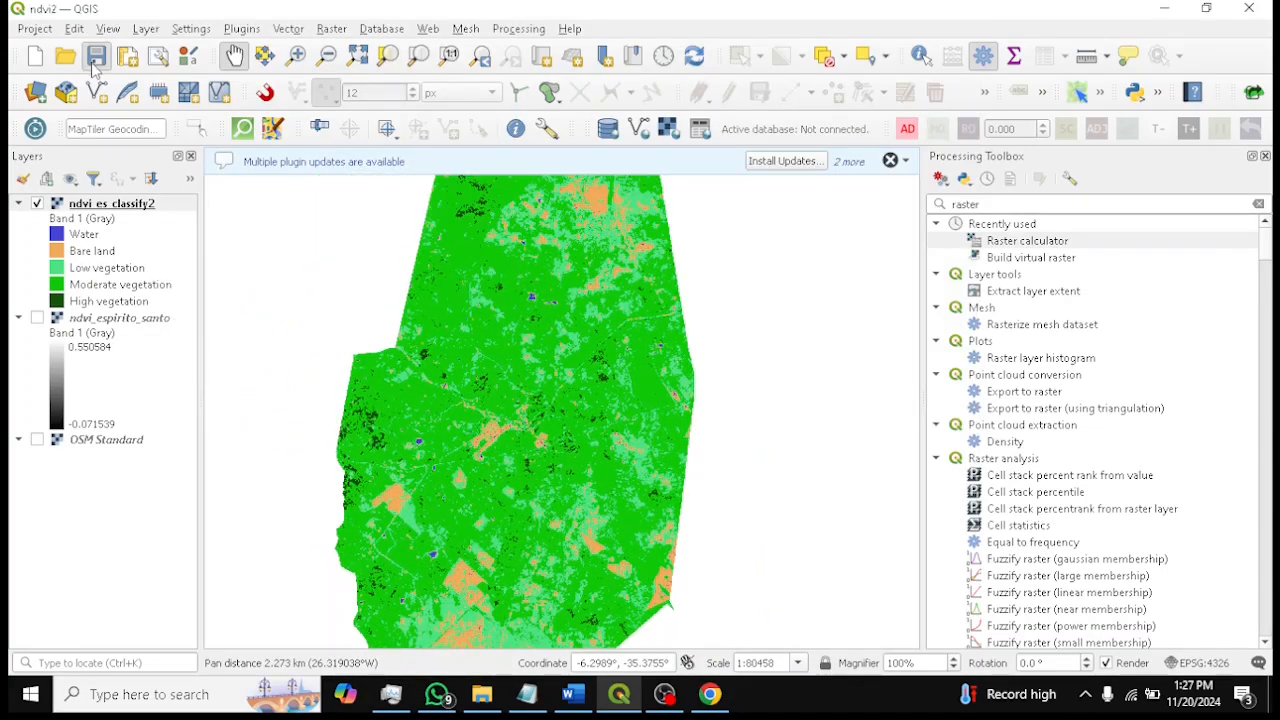
Examine the labelled vegetation classes across the classified NDVI map
{"action": "scroll", "coordinate": [560, 330], "scroll_direction": "down", "scroll_amount": 1}
{"action": "left_click_drag", "start_coordinate": [569, 320], "coordinate": [603, 429]}
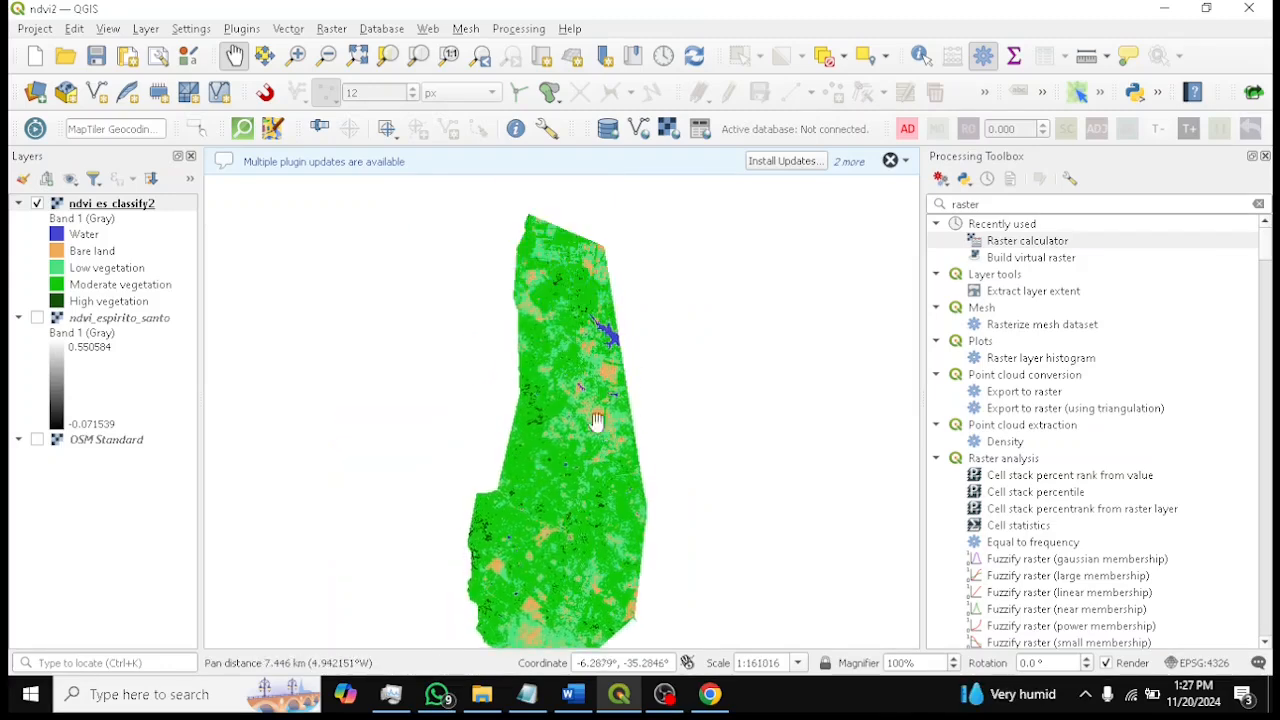
{"action": "scroll", "coordinate": [571, 400], "scroll_direction": "up", "scroll_amount": 1}
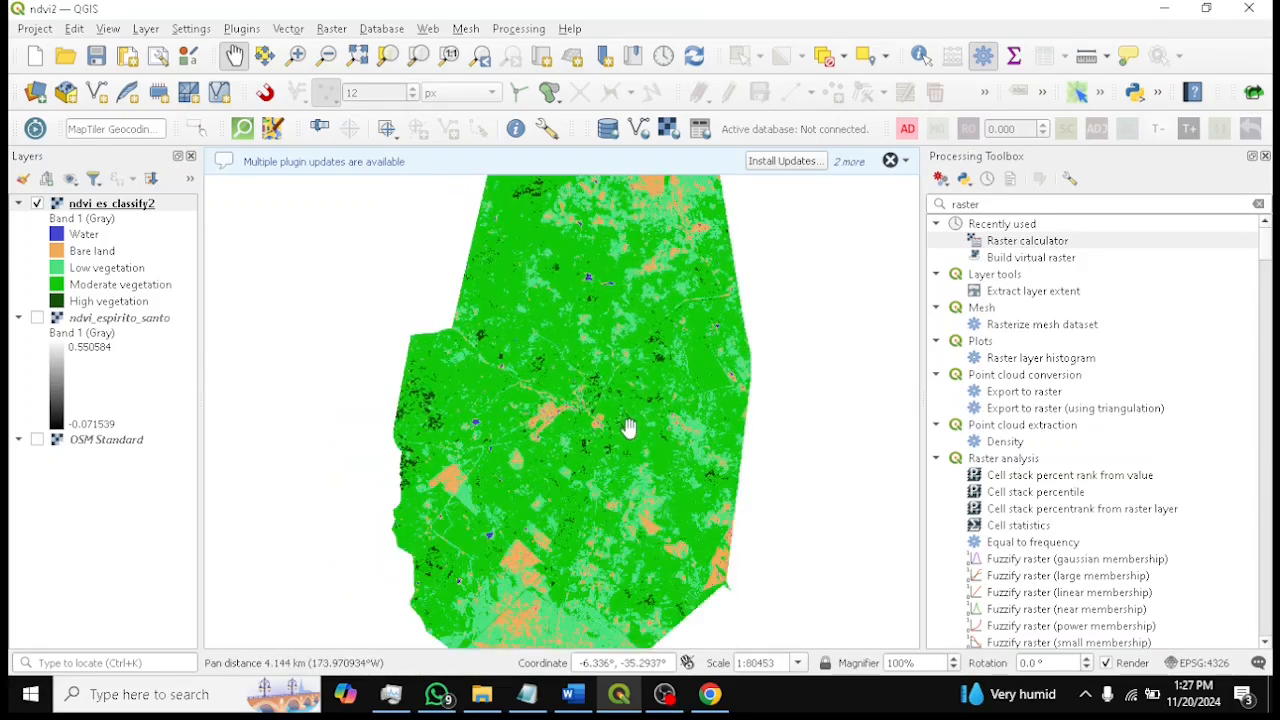
{"action": "left_click_drag", "start_coordinate": [623, 420], "coordinate": [611, 430]}
{"action": "left_click_drag", "start_coordinate": [570, 415], "coordinate": [586, 317]}
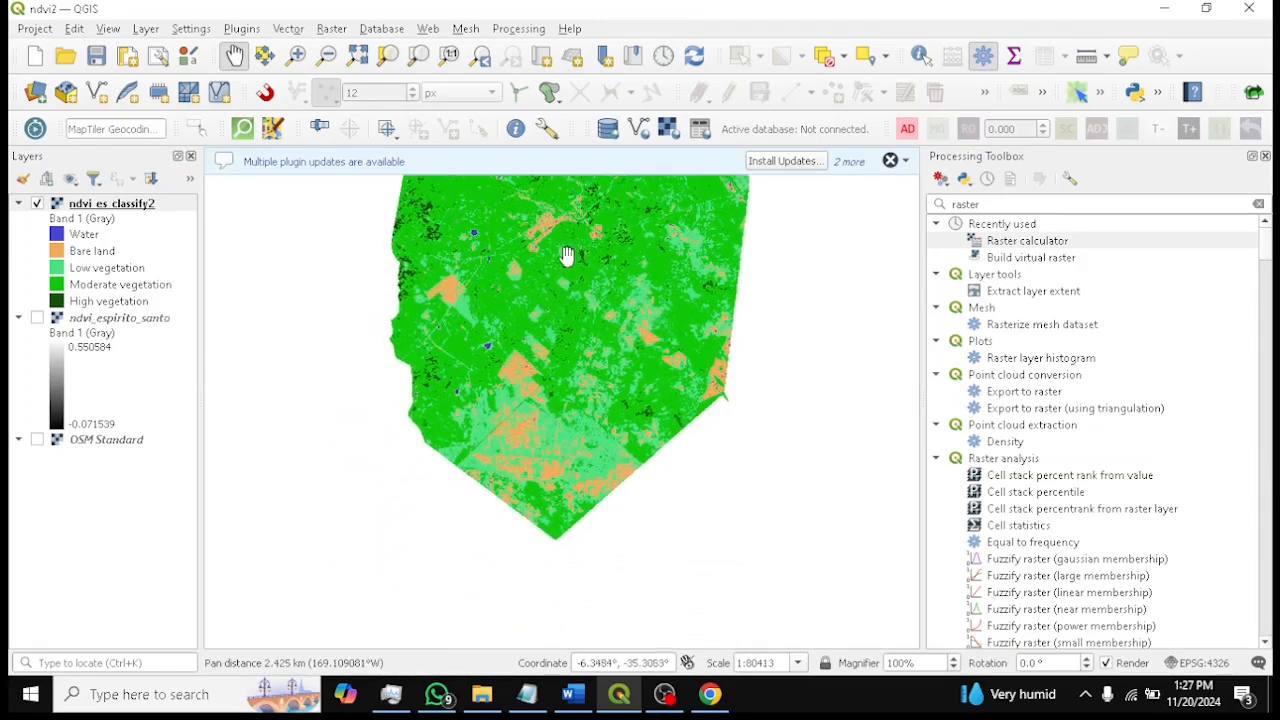
{"action": "left_click_drag", "start_coordinate": [600, 225], "coordinate": [616, 392]}
{"action": "left_click_drag", "start_coordinate": [634, 265], "coordinate": [625, 359]}
{"action": "left_click_drag", "start_coordinate": [657, 318], "coordinate": [641, 411]}
{"action": "left_click_drag", "start_coordinate": [631, 268], "coordinate": [632, 371]}
{"action": "left_click_drag", "start_coordinate": [582, 256], "coordinate": [600, 382]}
{"action": "scroll", "coordinate": [596, 345], "scroll_direction": "up", "scroll_amount": 1}
{"action": "scroll", "coordinate": [597, 347], "scroll_direction": "down", "scroll_amount": 1}
{"action": "left_click_drag", "start_coordinate": [621, 428], "coordinate": [613, 307]}
{"action": "left_click_drag", "start_coordinate": [602, 482], "coordinate": [590, 291]}
{"action": "left_click_drag", "start_coordinate": [586, 420], "coordinate": [601, 329]}
{"action": "left_click_drag", "start_coordinate": [622, 455], "coordinate": [615, 320]}
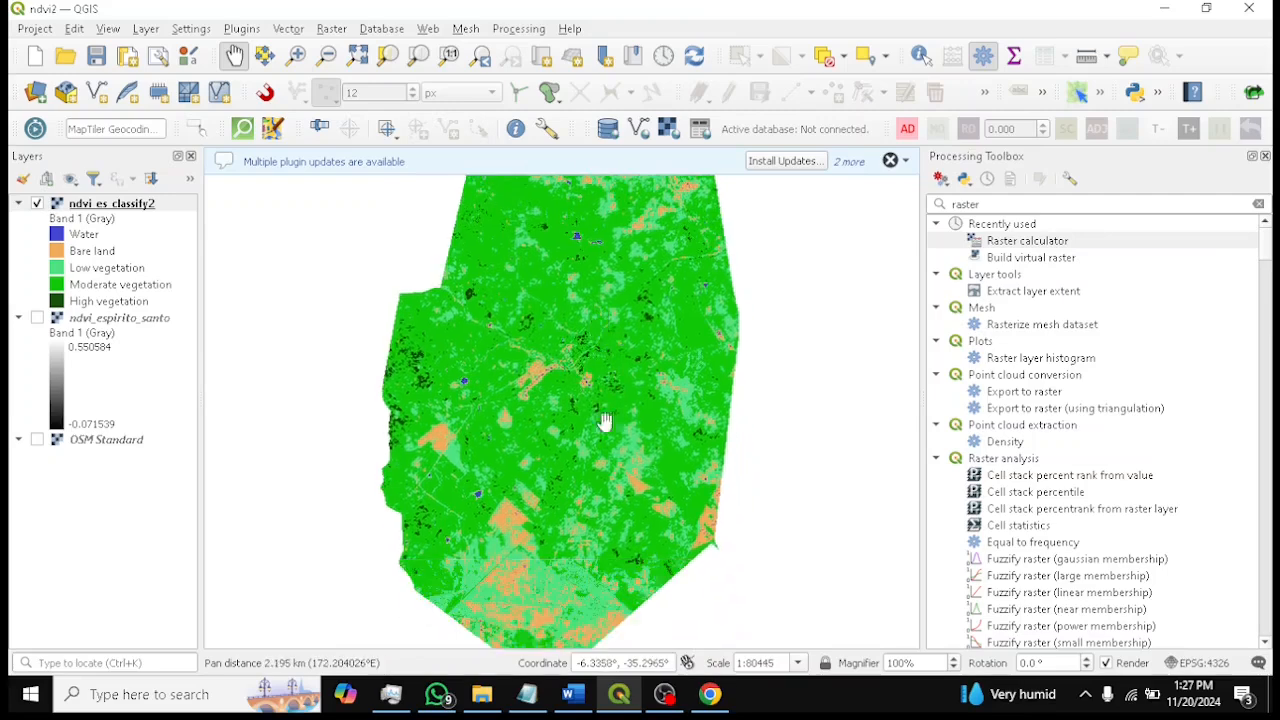
{"action": "left_click_drag", "start_coordinate": [615, 545], "coordinate": [621, 424]}
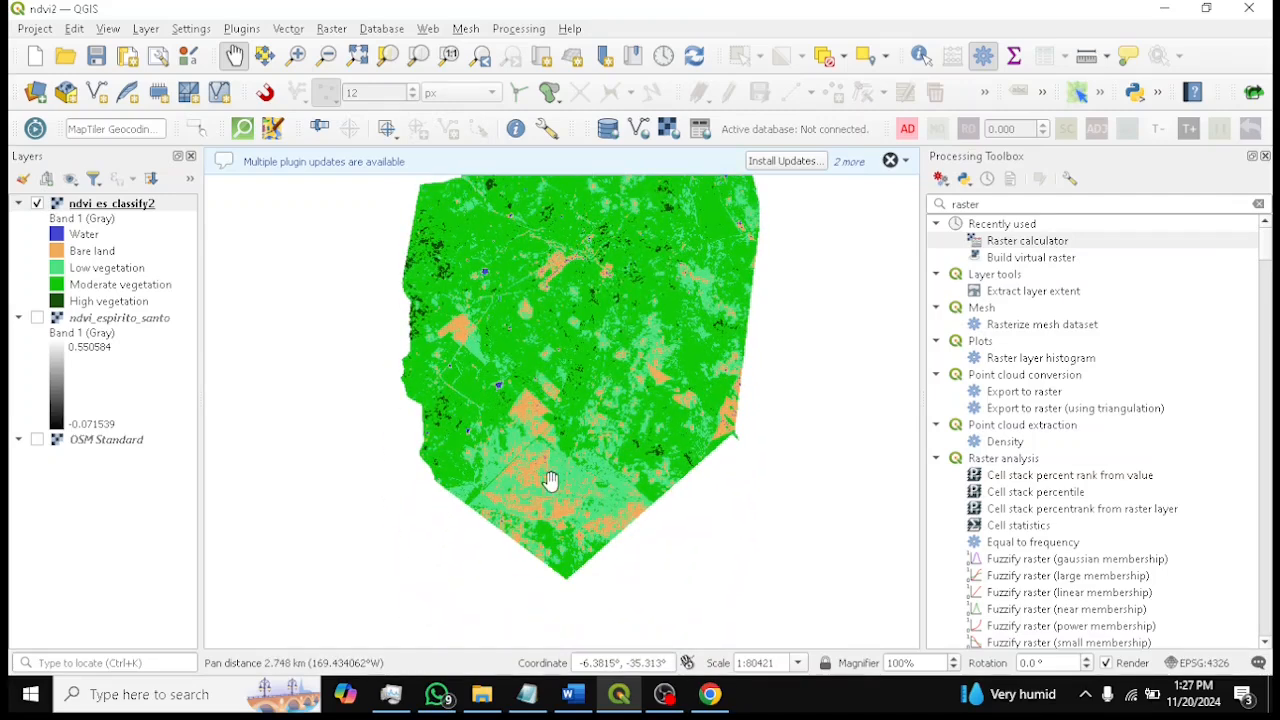